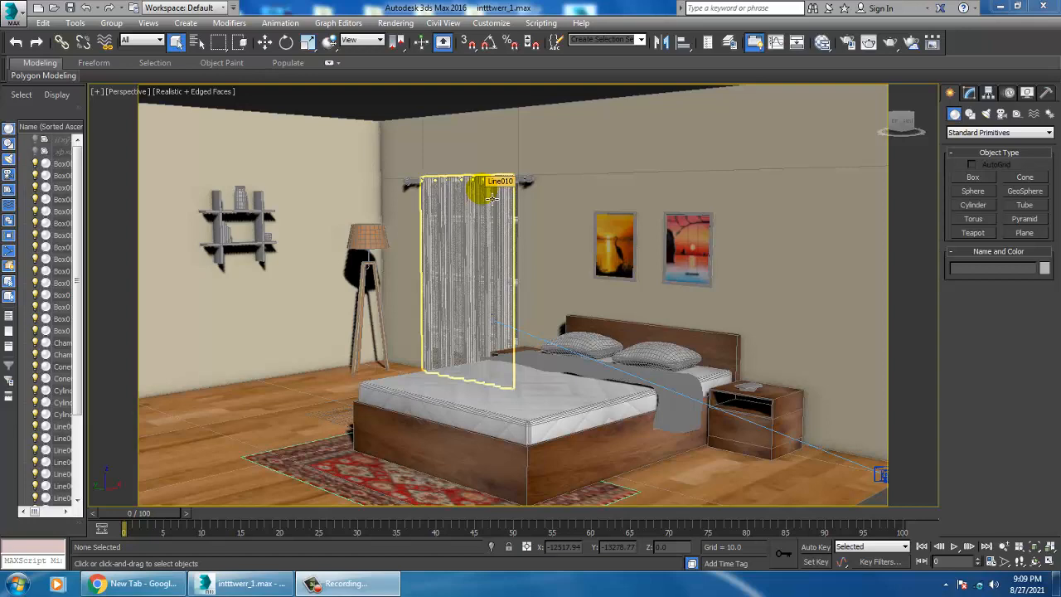
{"action": "middle_click_drag", "start_coordinate": [586, 221], "coordinate": [621, 247], "text": "alt"}
{"action": "middle_click_drag", "start_coordinate": [640, 287], "coordinate": [623, 249]}
{"action": "scroll", "coordinate": [497, 246], "scroll_direction": "up", "scroll_amount": 5}
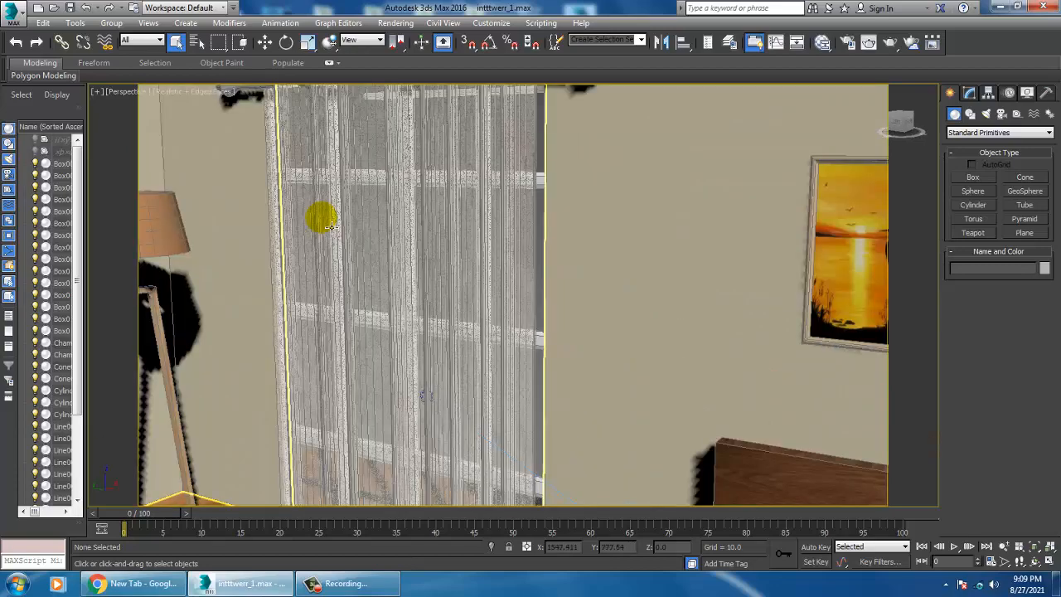
{"action": "middle_click_drag", "start_coordinate": [332, 227], "coordinate": [405, 256]}
{"action": "scroll", "coordinate": [413, 273], "scroll_direction": "down", "scroll_amount": 5}
{"action": "scroll", "coordinate": [419, 286], "scroll_direction": "up", "scroll_amount": 5}
{"action": "middle_click_drag", "start_coordinate": [499, 259], "coordinate": [549, 258]}
- View the bedroom reference image 0.jpg from the D drive and move its window aside so the scene stays visible
{"action": "left_click", "coordinate": [396, 23]}
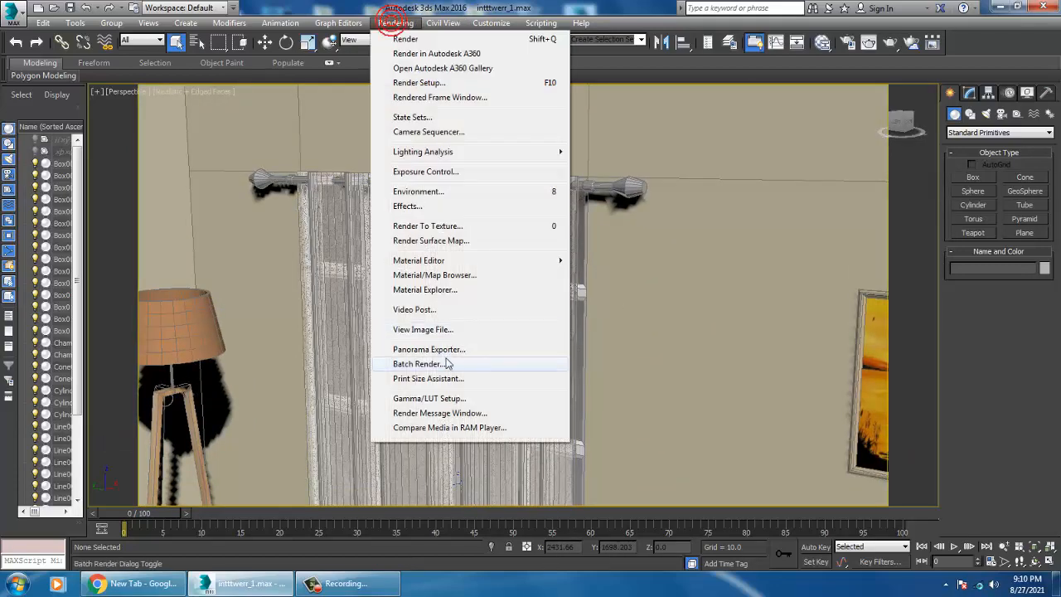
{"action": "left_click", "coordinate": [421, 329]}
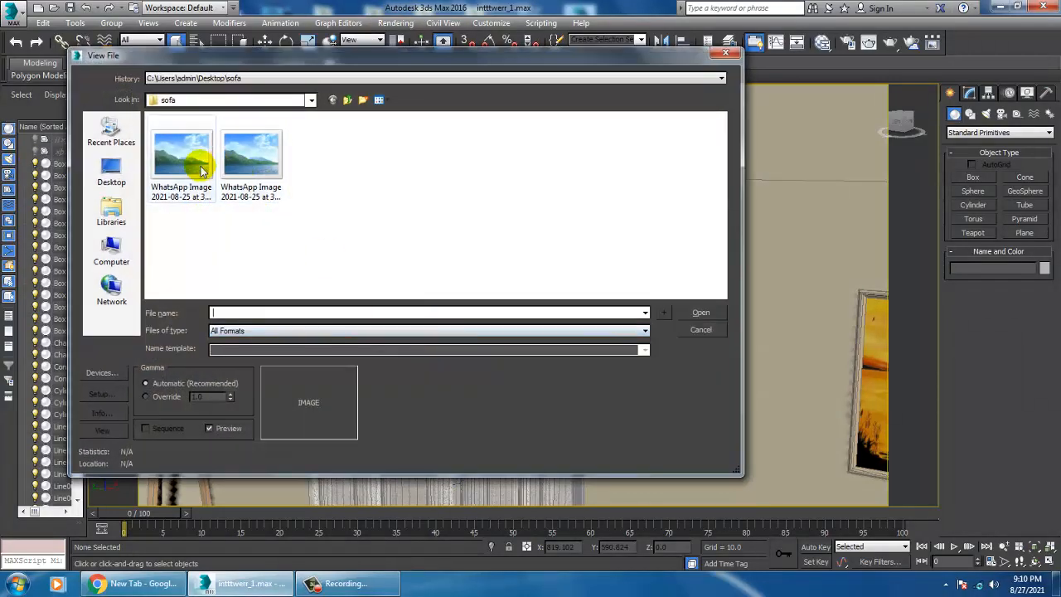
{"action": "left_click", "coordinate": [348, 101]}
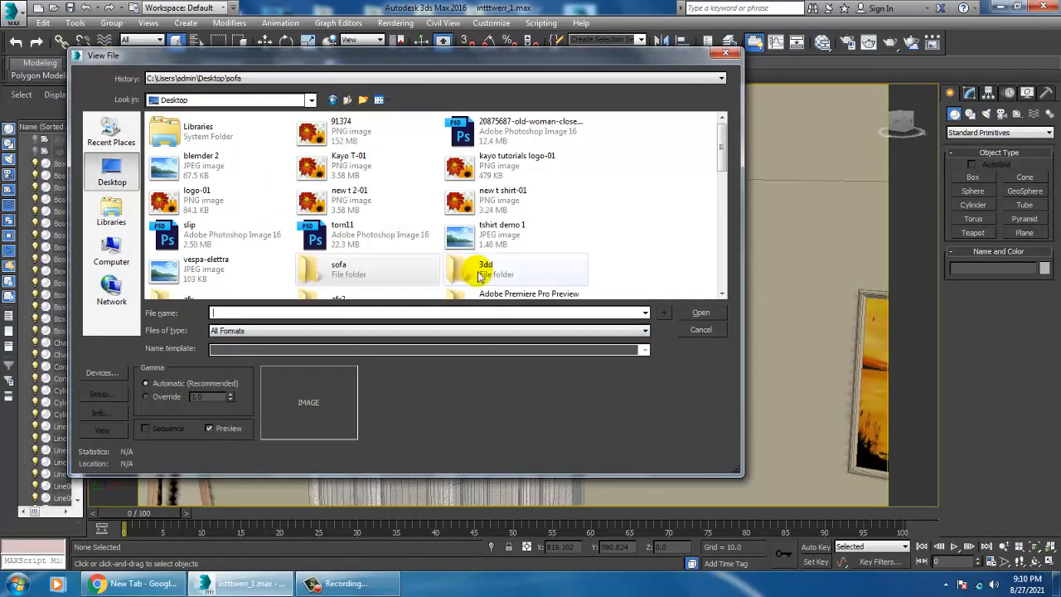
{"action": "left_click", "coordinate": [111, 249]}
{"action": "double_click", "coordinate": [378, 144]}
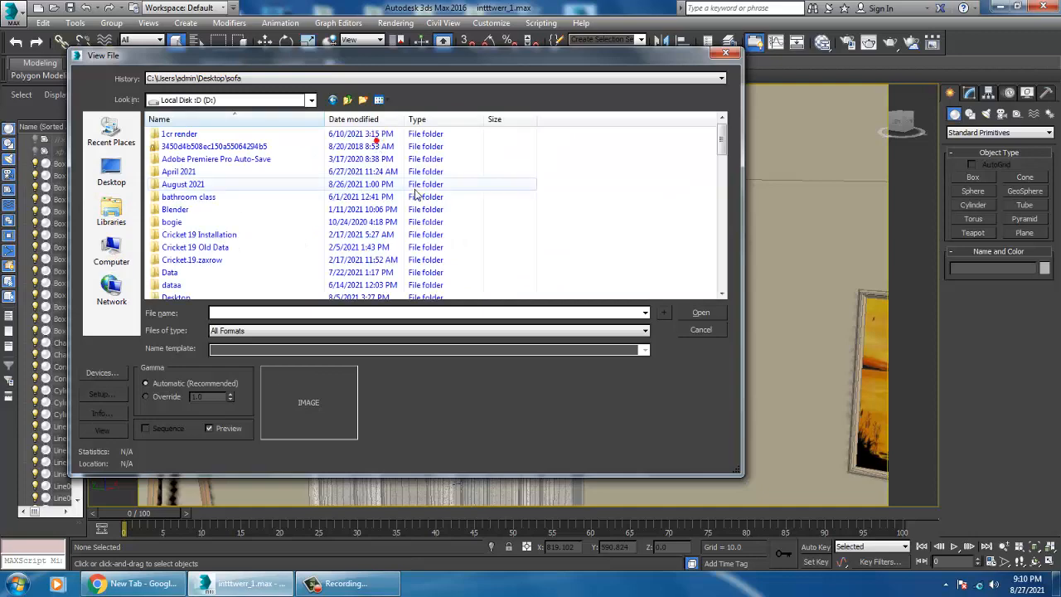
{"action": "key", "text": "i"}
{"action": "double_click", "coordinate": [206, 135]}
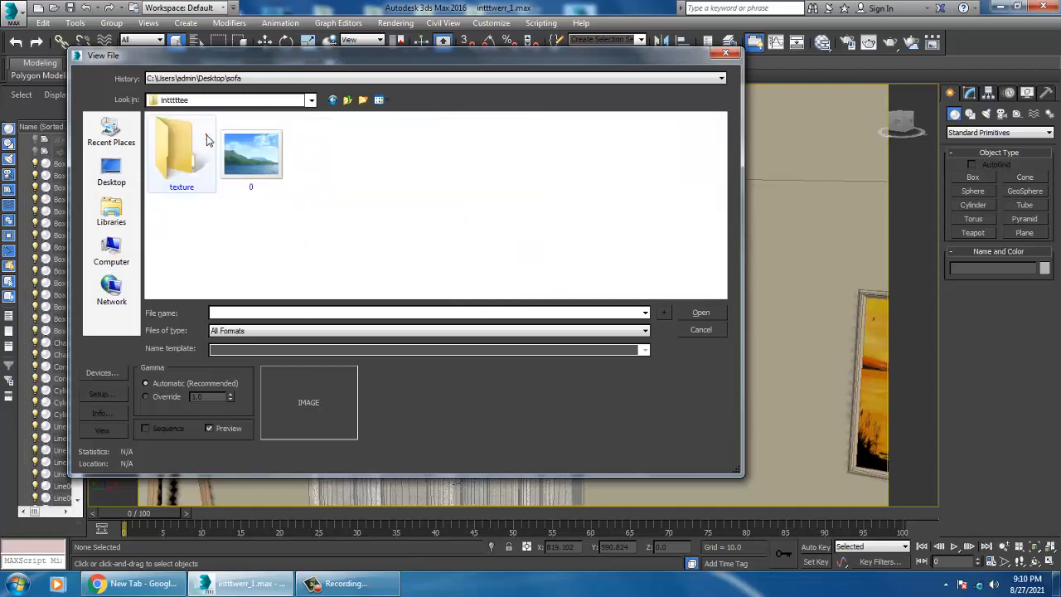
{"action": "double_click", "coordinate": [268, 161]}
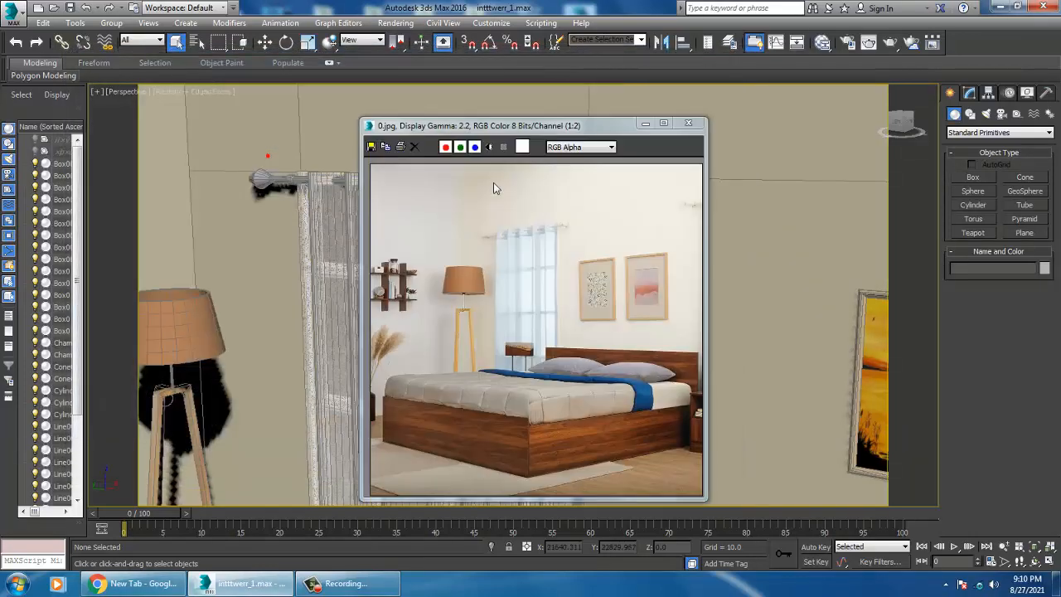
{"action": "left_click_drag", "start_coordinate": [514, 126], "coordinate": [136, 147]}
- Select the four boards of the wall shelf and add a new VRayMtl material in the material editor
{"action": "middle_click_drag", "start_coordinate": [506, 260], "coordinate": [610, 263]}
{"action": "middle_click_drag", "start_coordinate": [517, 242], "coordinate": [625, 246]}
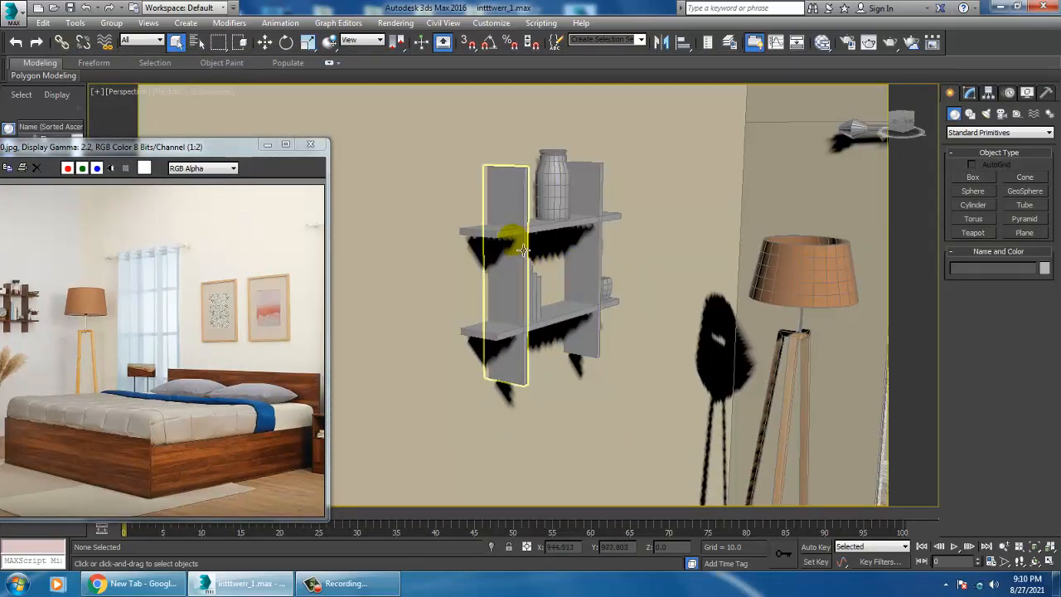
{"action": "left_click", "coordinate": [495, 250]}
{"action": "left_click", "coordinate": [572, 222], "text": "ctrl"}
{"action": "left_click", "coordinate": [572, 310], "text": "ctrl"}
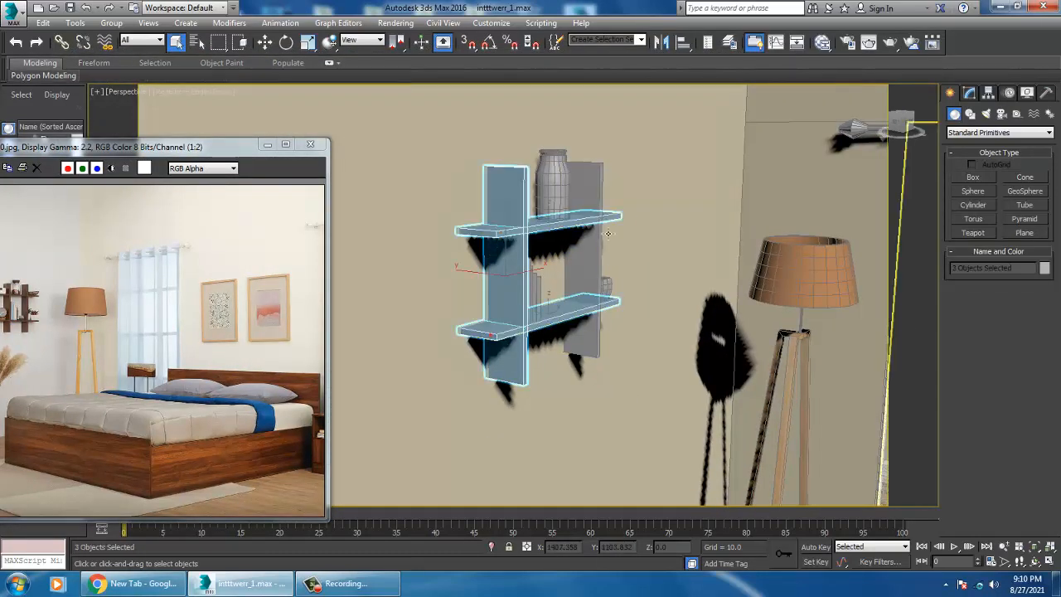
{"action": "left_click", "coordinate": [598, 215], "text": "ctrl"}
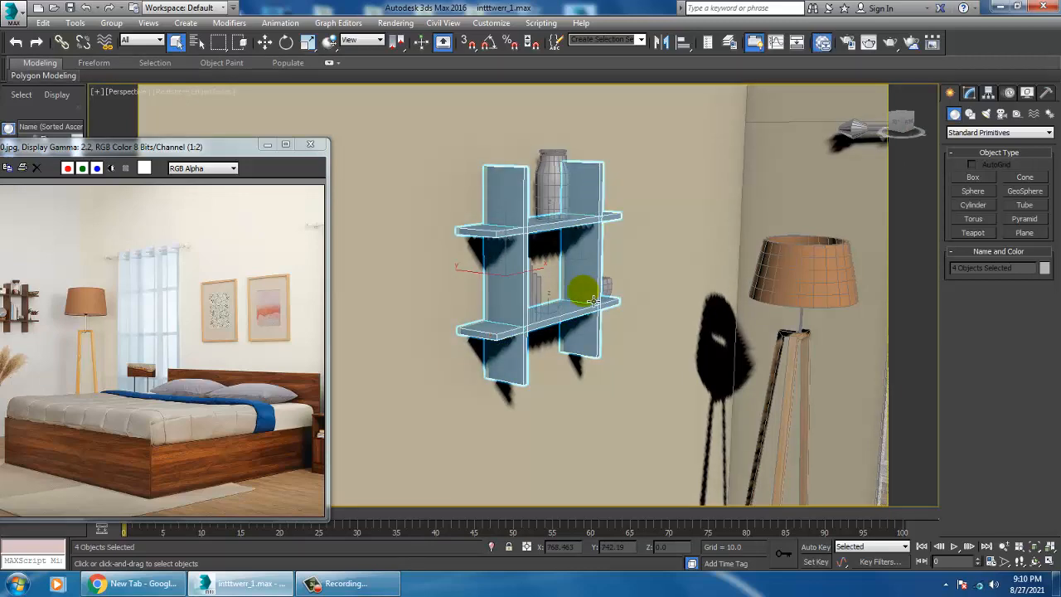
{"action": "key", "text": "m"}
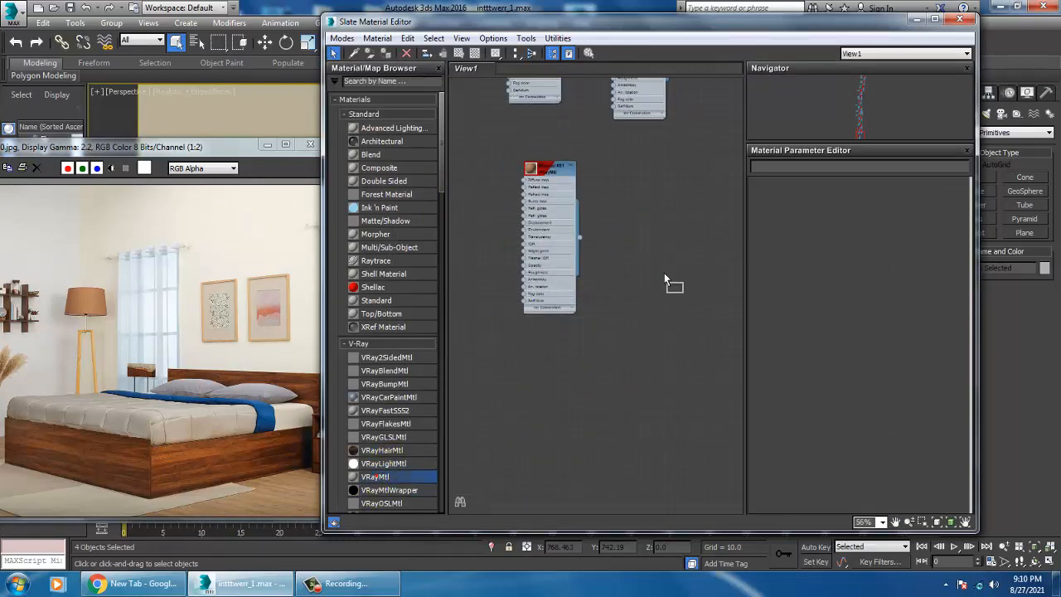
{"action": "left_click_drag", "start_coordinate": [665, 275], "coordinate": [665, 274]}
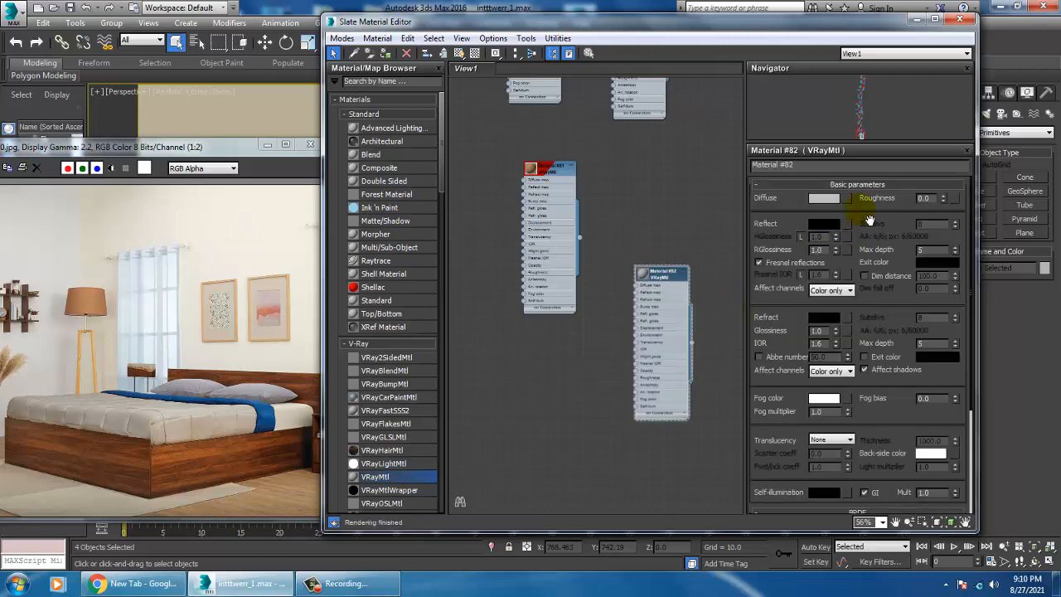
- Load the walnut-wood-texture image as the material's diffuse bitmap, assign the material to the shelf boards and show it in the viewport
{"action": "left_click", "coordinate": [847, 199]}
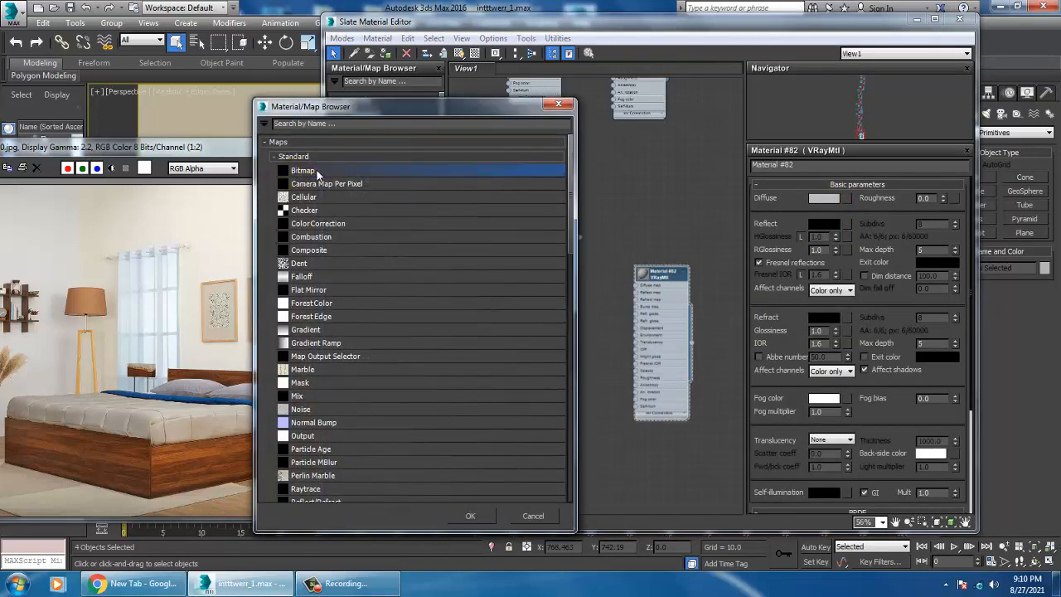
{"action": "double_click", "coordinate": [316, 171]}
{"action": "left_click", "coordinate": [111, 250]}
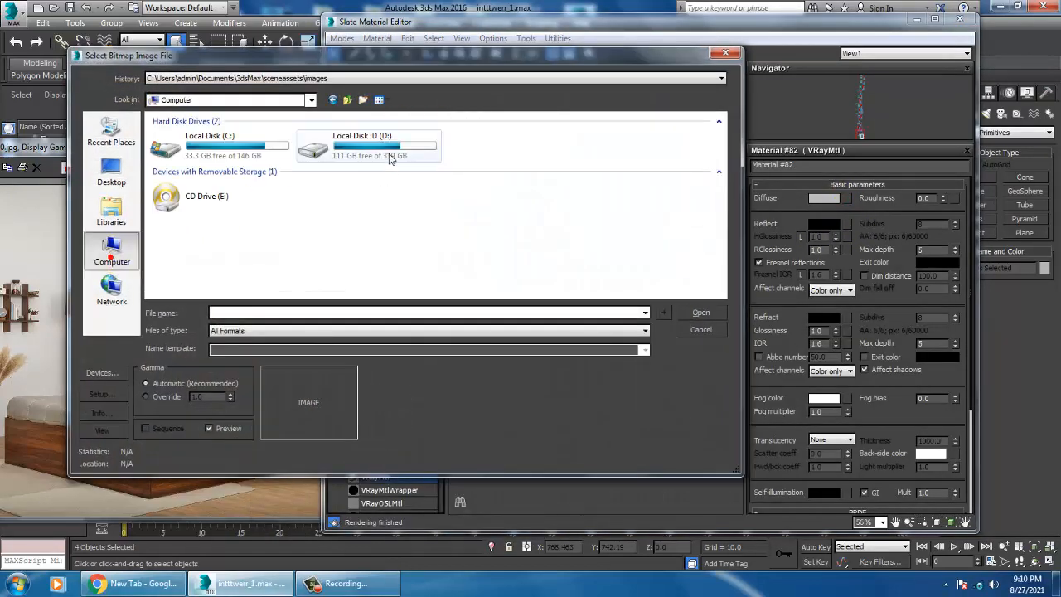
{"action": "double_click", "coordinate": [390, 158]}
{"action": "scroll", "coordinate": [358, 139], "scroll_direction": "down", "scroll_amount": 5}
{"action": "double_click", "coordinate": [205, 136]}
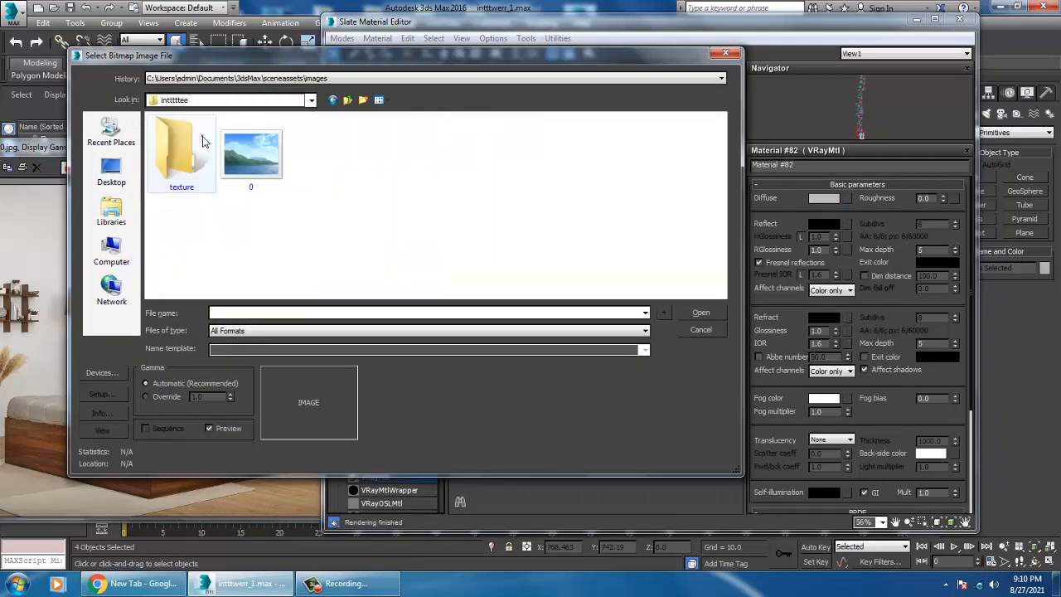
{"action": "double_click", "coordinate": [196, 157]}
{"action": "left_click", "coordinate": [197, 167]}
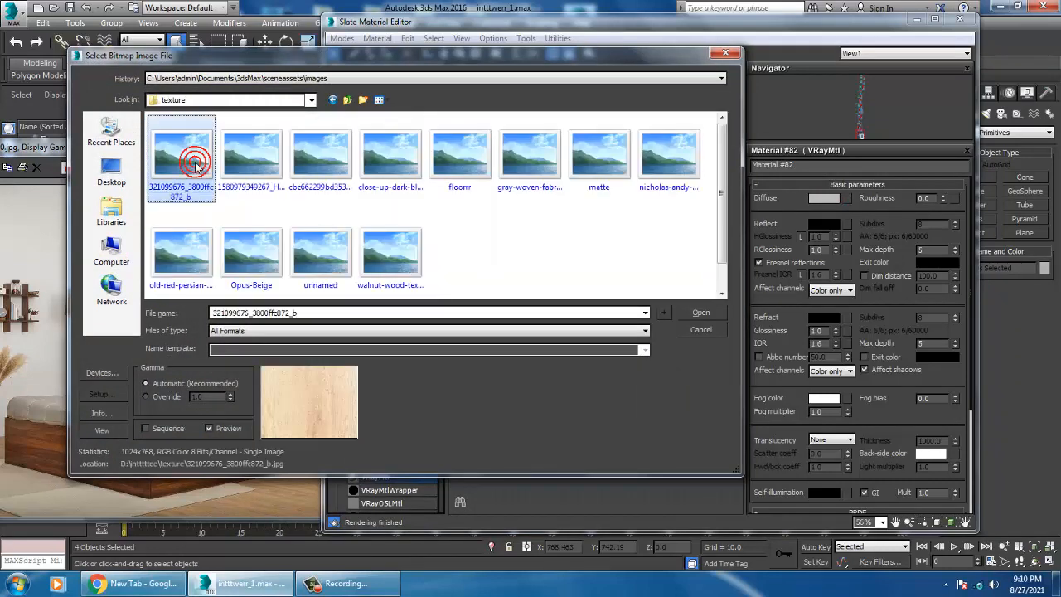
{"action": "left_click", "coordinate": [199, 236]}
{"action": "left_click", "coordinate": [252, 249]}
{"action": "left_click", "coordinate": [382, 271]}
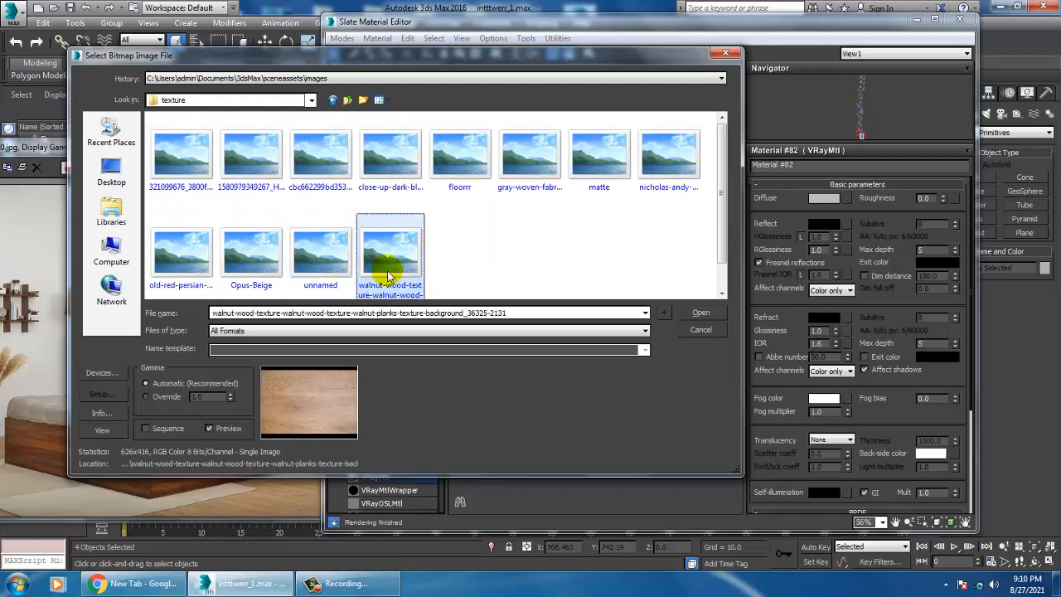
{"action": "left_click", "coordinate": [319, 255]}
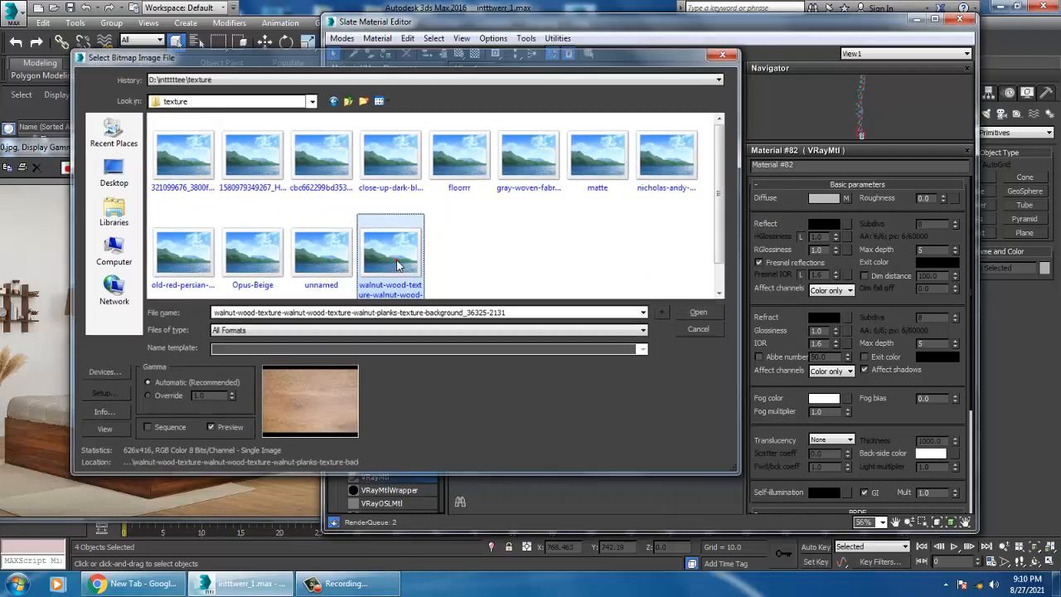
{"action": "double_click", "coordinate": [397, 264]}
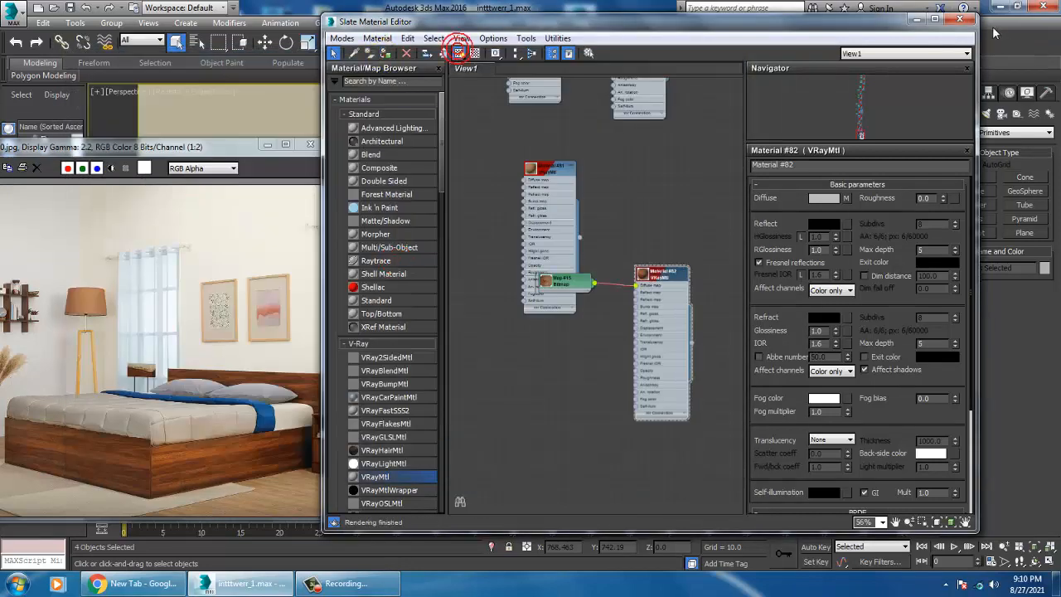
{"action": "left_click", "coordinate": [916, 21]}
- Add a UVW Map modifier with Box mapping to the four shelf boards, and deselect them
{"action": "key", "text": "z"}
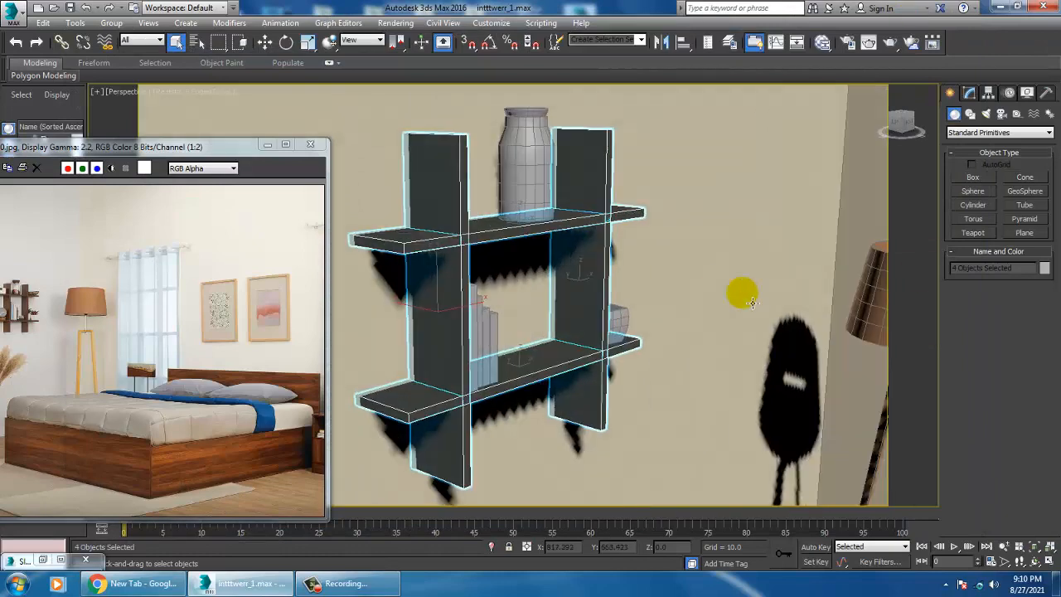
{"action": "left_click", "coordinate": [970, 94]}
{"action": "left_click", "coordinate": [981, 137]}
{"action": "key", "text": "u"}
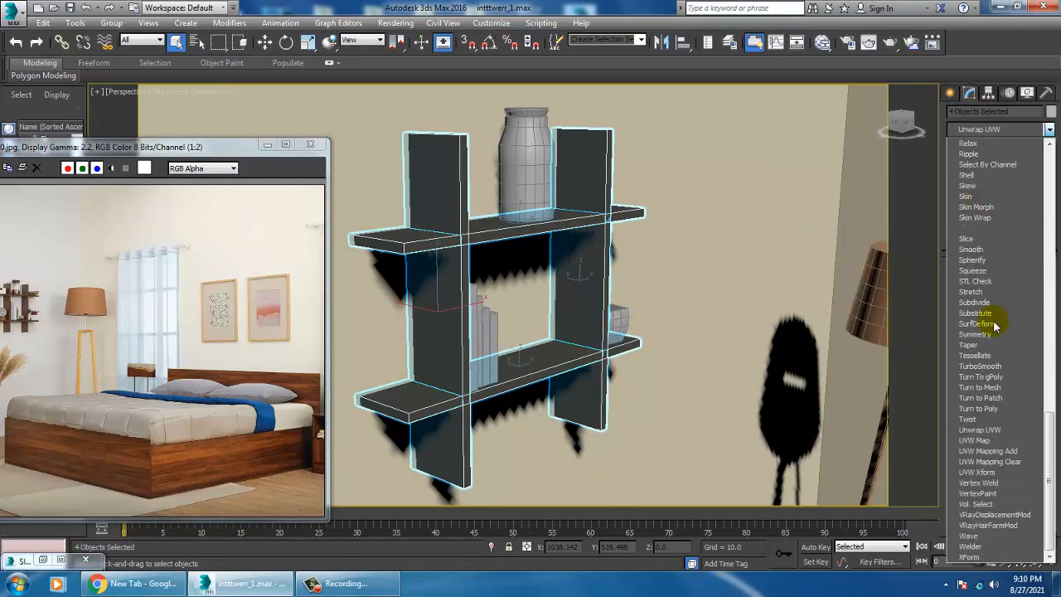
{"action": "left_click", "coordinate": [994, 442]}
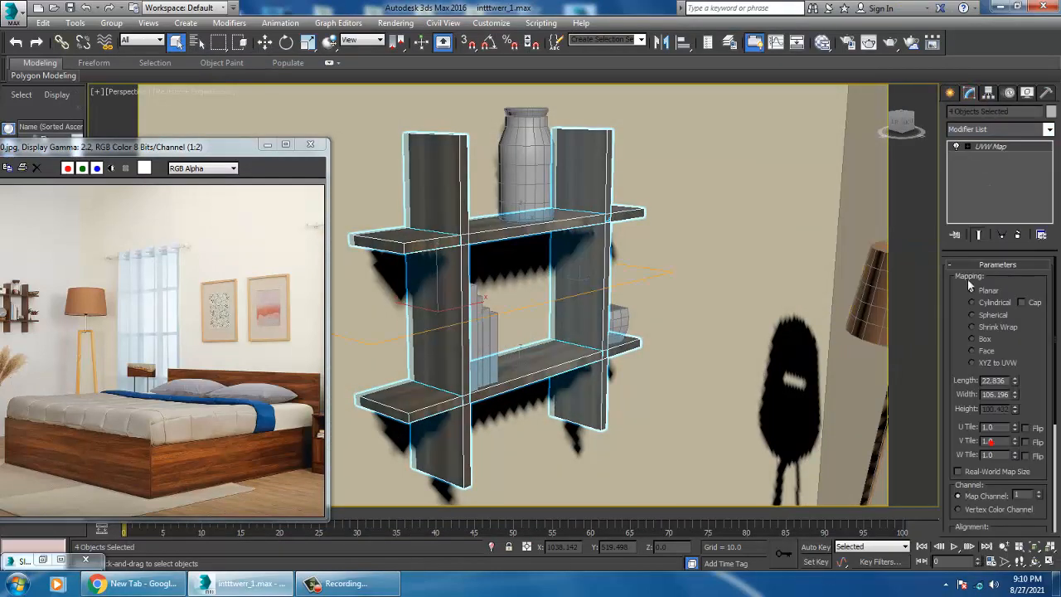
{"action": "left_click", "coordinate": [984, 341]}
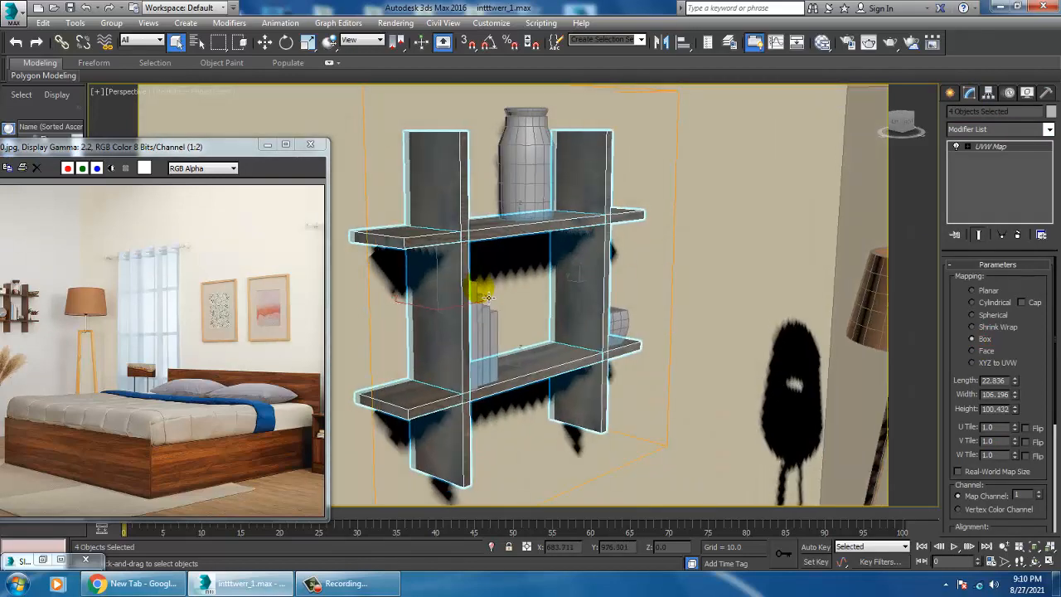
{"action": "left_click_drag", "start_coordinate": [1040, 367], "coordinate": [1036, 180]}
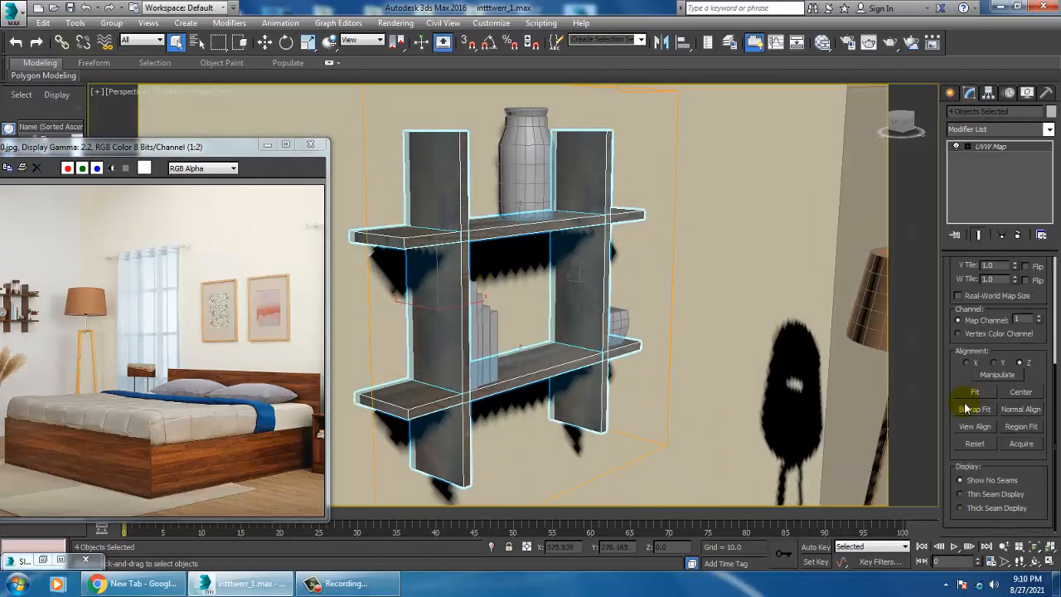
{"action": "middle_click_drag", "start_coordinate": [693, 297], "coordinate": [630, 172], "text": "alt"}
{"action": "scroll", "coordinate": [594, 301], "scroll_direction": "down", "scroll_amount": 6}
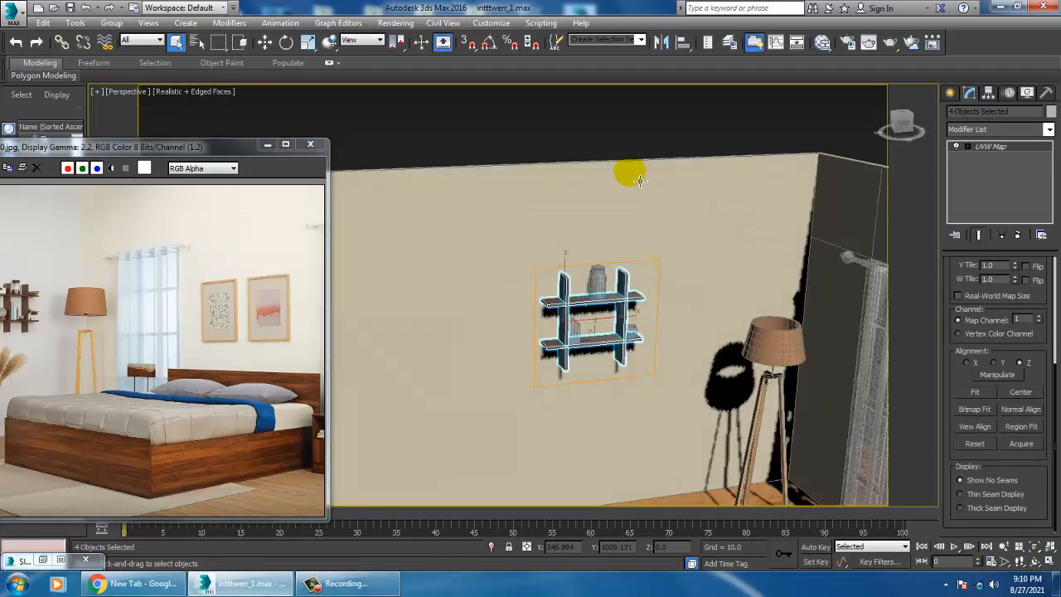
{"action": "left_click", "coordinate": [617, 119]}
{"action": "scroll", "coordinate": [595, 270], "scroll_direction": "up", "scroll_amount": 5}
{"action": "middle_click_drag", "start_coordinate": [611, 274], "coordinate": [644, 275], "text": "alt"}
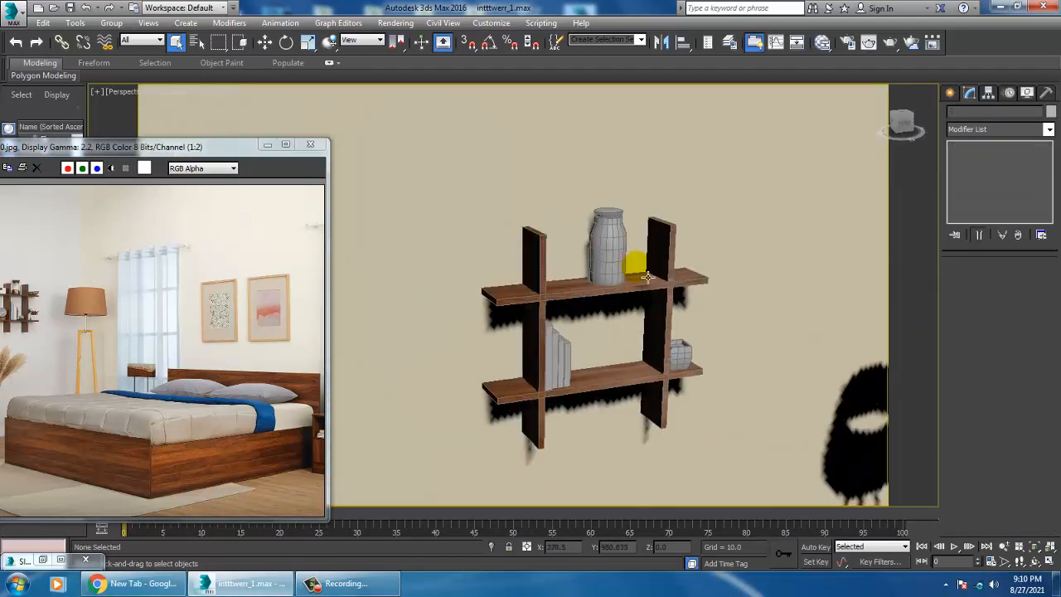
- Create a VRayMtl with a white refraction colour, assign it to the jar body on the shelf and show it in the viewport
{"action": "scroll", "coordinate": [648, 276], "scroll_direction": "up", "scroll_amount": 5}
{"action": "left_click", "coordinate": [603, 207]}
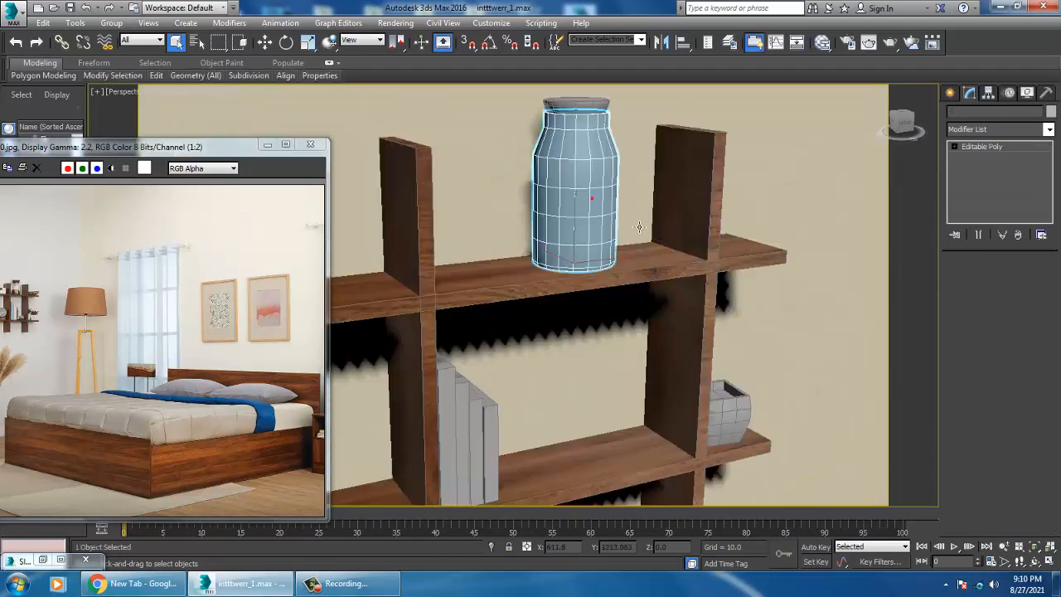
{"action": "key", "text": "m"}
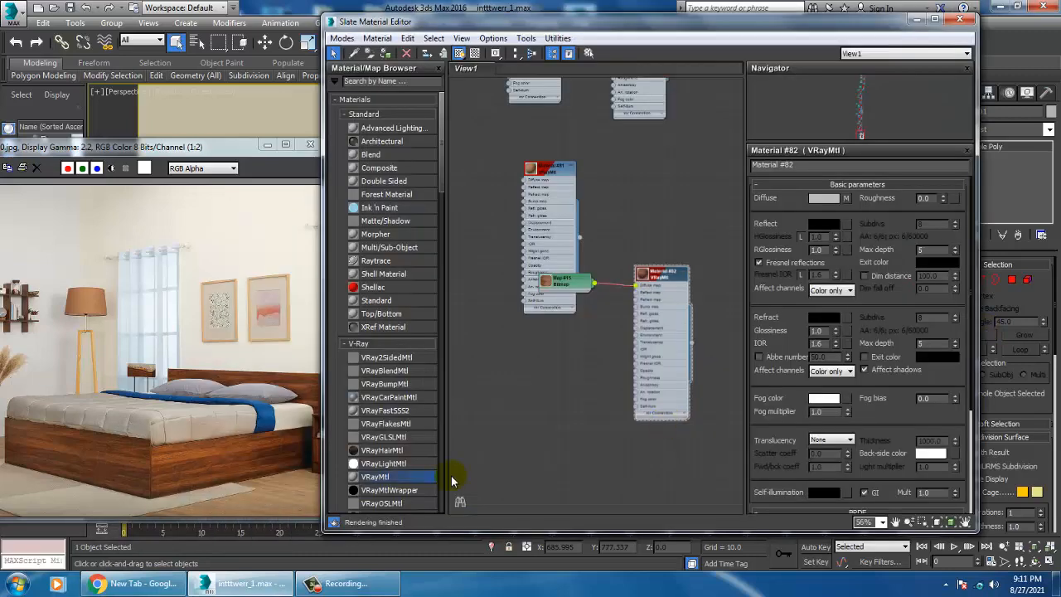
{"action": "middle_click_drag", "start_coordinate": [498, 430], "coordinate": [505, 360]}
{"action": "left_click_drag", "start_coordinate": [507, 332], "coordinate": [551, 300]}
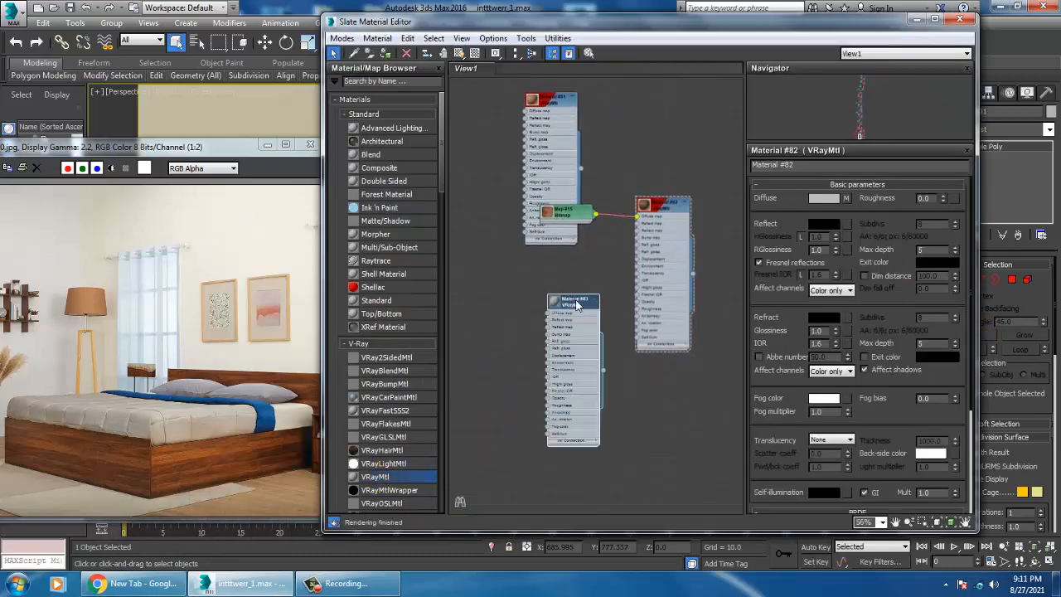
{"action": "left_click", "coordinate": [828, 317]}
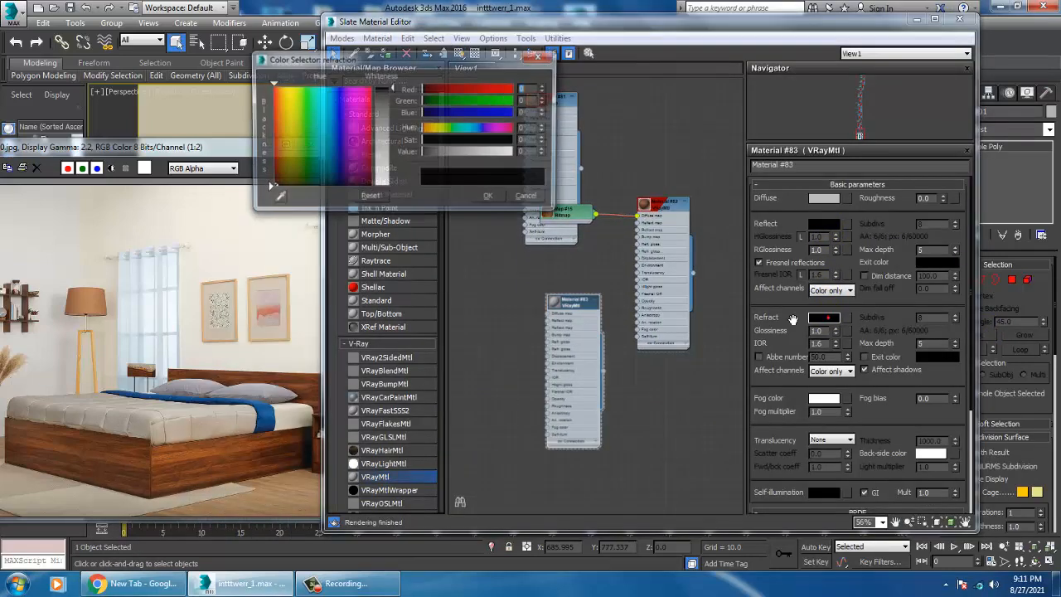
{"action": "left_click", "coordinate": [384, 115]}
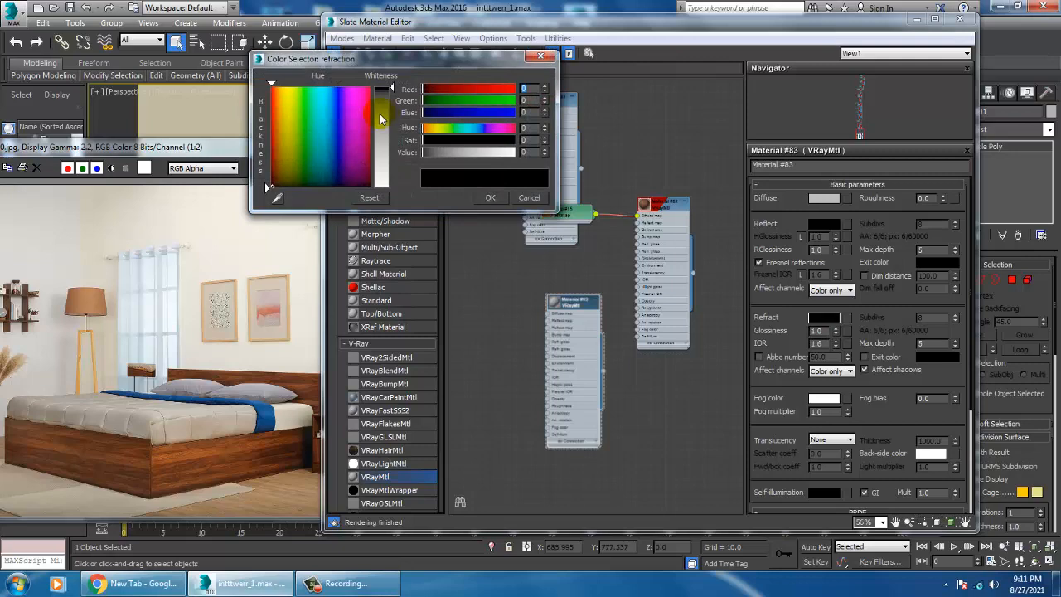
{"action": "left_click", "coordinate": [491, 199]}
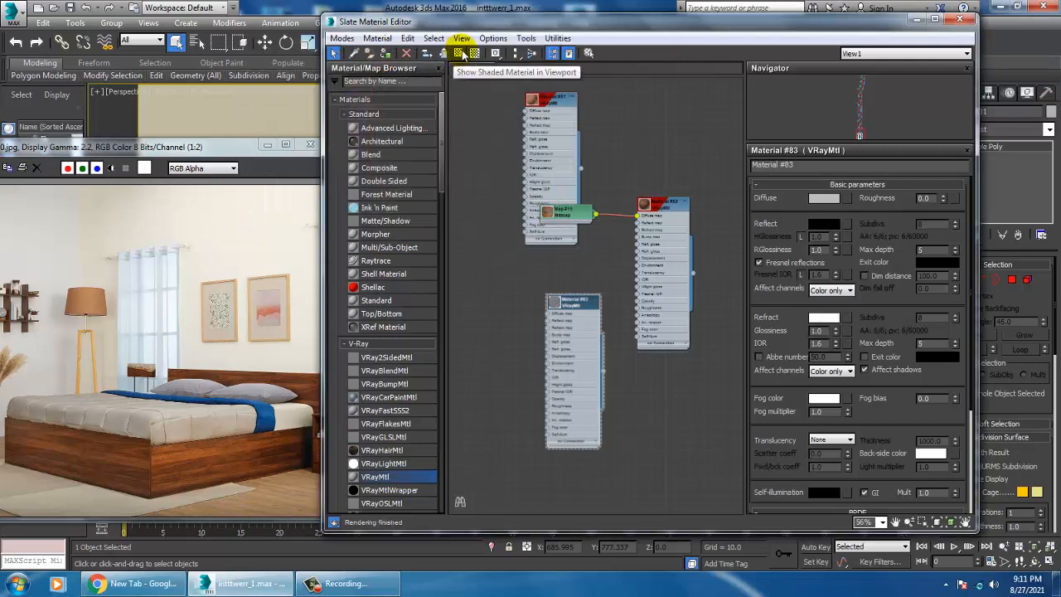
{"action": "left_click", "coordinate": [916, 20]}
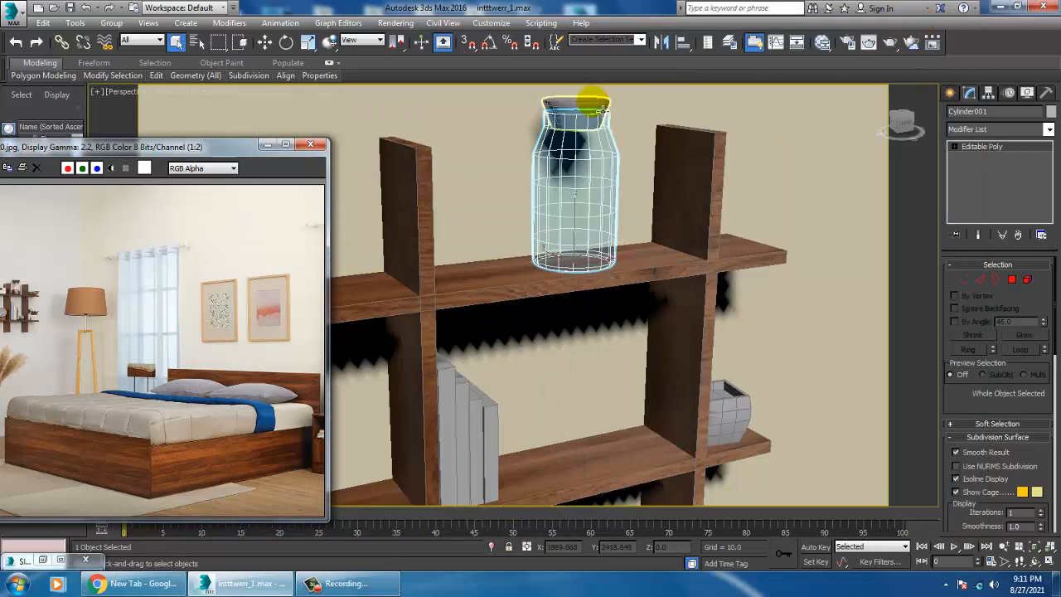
- Create a VRayMtl with a dark brown diffuse colour and assign it to the lid of the jar on the shelf
{"action": "left_click", "coordinate": [592, 103]}
{"action": "middle_click_drag", "start_coordinate": [607, 121], "coordinate": [608, 148]}
{"action": "key", "text": "m"}
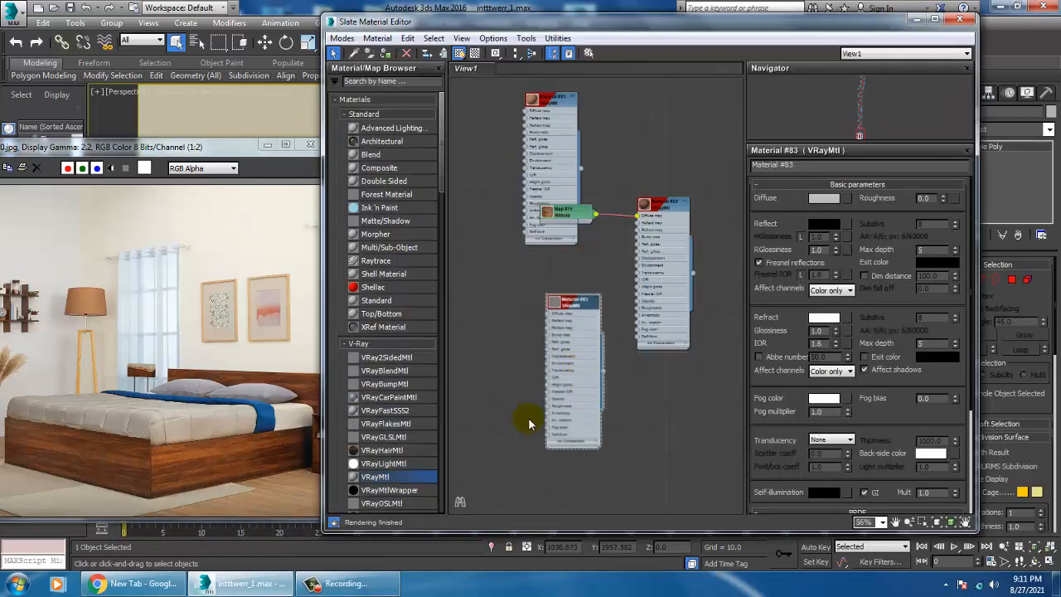
{"action": "middle_click_drag", "start_coordinate": [528, 417], "coordinate": [504, 315]}
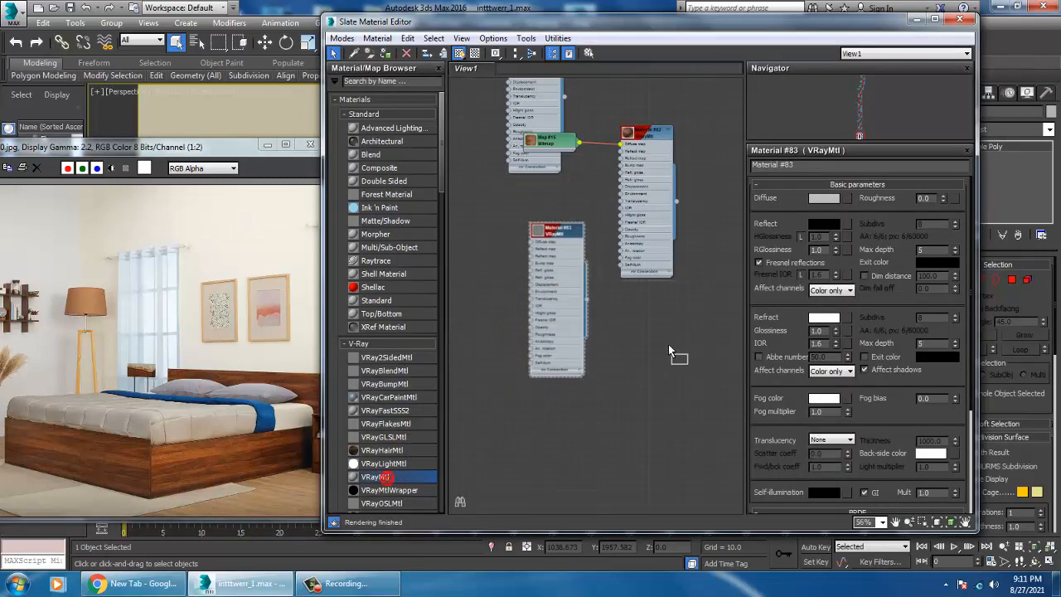
{"action": "left_click_drag", "start_coordinate": [668, 344], "coordinate": [644, 337]}
{"action": "left_click", "coordinate": [819, 199]}
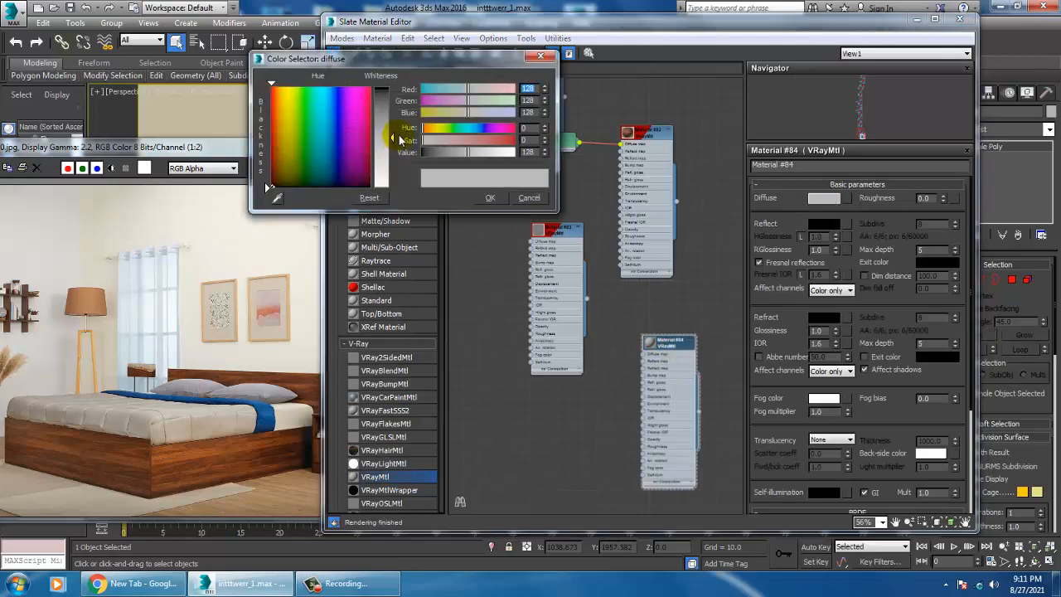
{"action": "left_click_drag", "start_coordinate": [332, 135], "coordinate": [269, 176]}
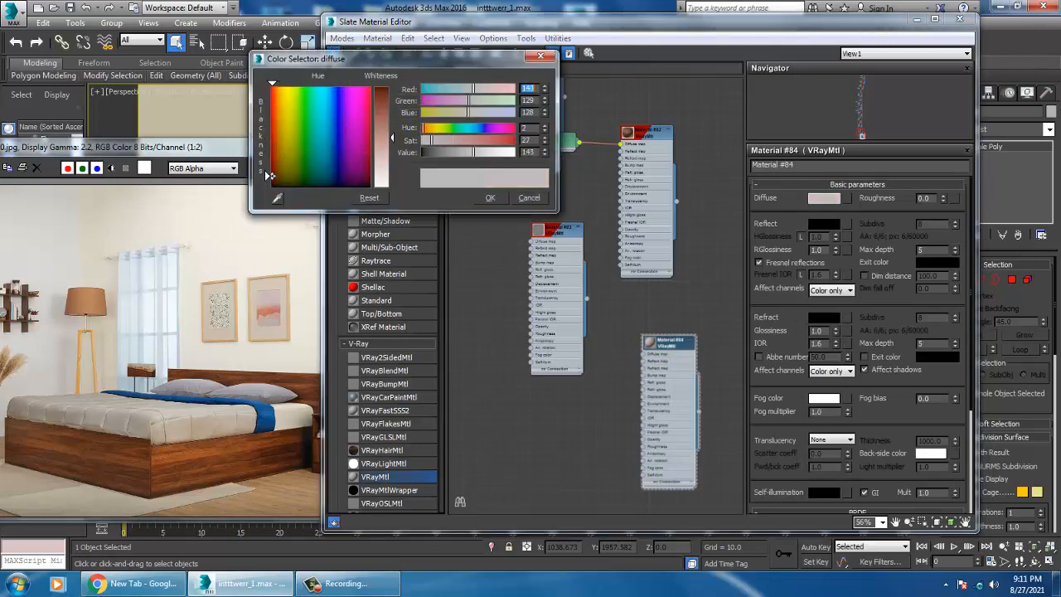
{"action": "left_click_drag", "start_coordinate": [391, 128], "coordinate": [392, 87]}
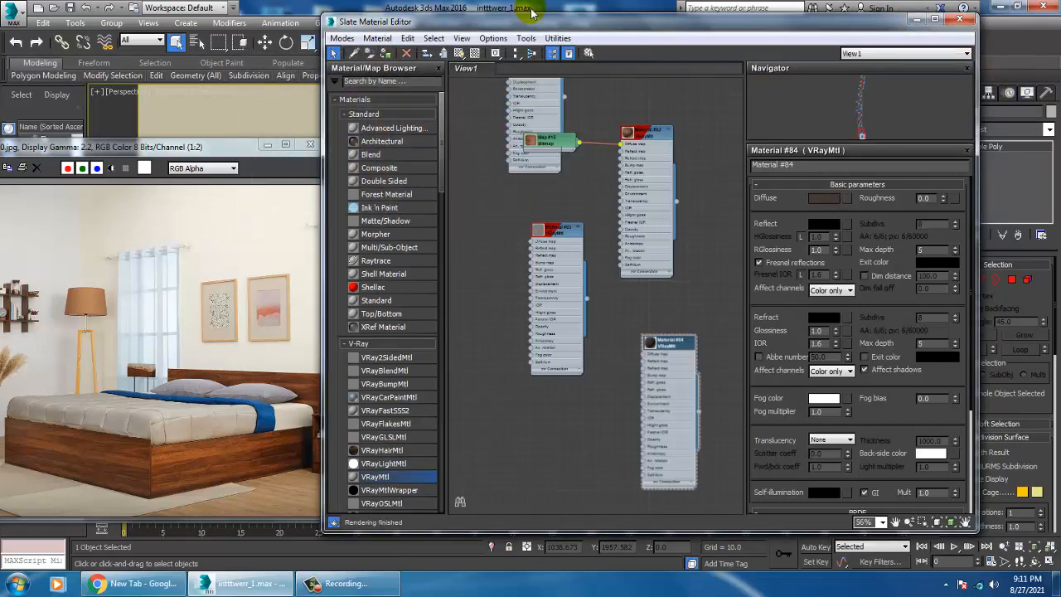
{"action": "left_click", "coordinate": [914, 21]}
- Select the tallest book on the lower shelf and add a new VRayMtl in the material editor
{"action": "middle_click_drag", "start_coordinate": [545, 307], "coordinate": [589, 130]}
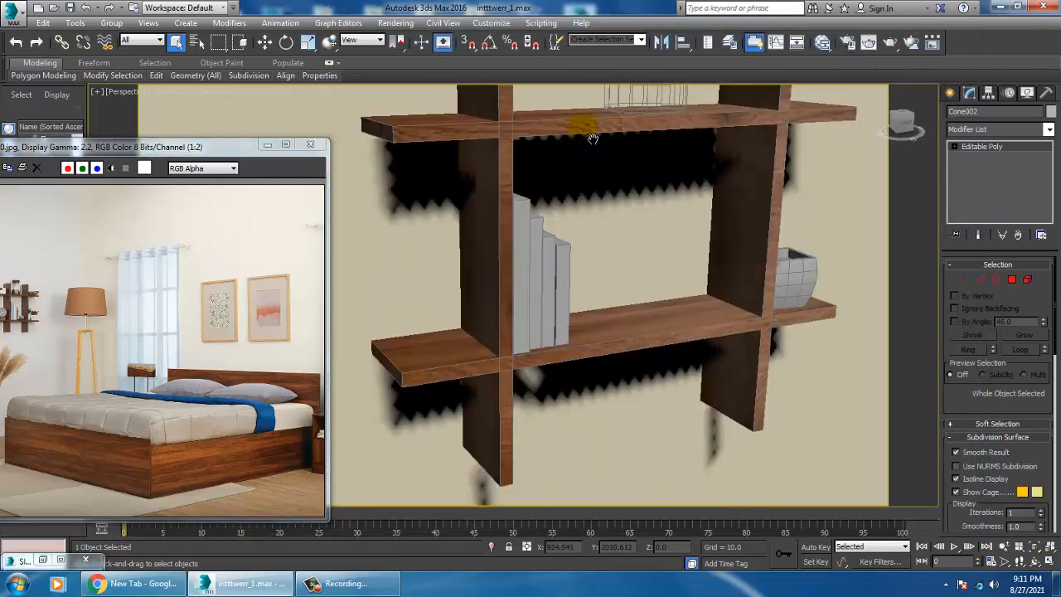
{"action": "scroll", "coordinate": [518, 267], "scroll_direction": "up", "scroll_amount": 3}
{"action": "left_click", "coordinate": [522, 256]}
{"action": "middle_click_drag", "start_coordinate": [521, 256], "coordinate": [611, 248], "text": "alt"}
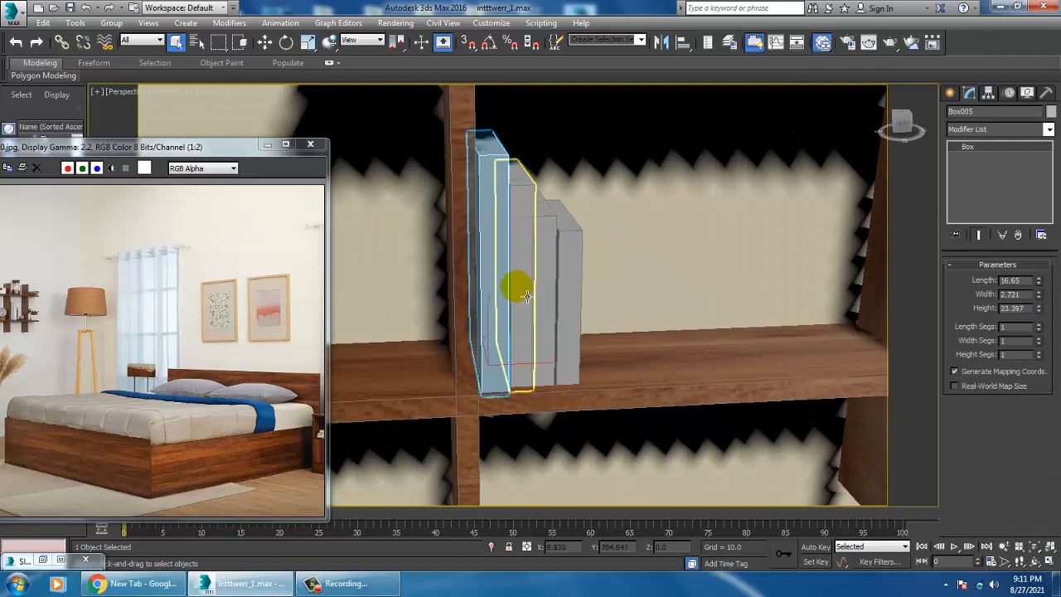
{"action": "key", "text": "m"}
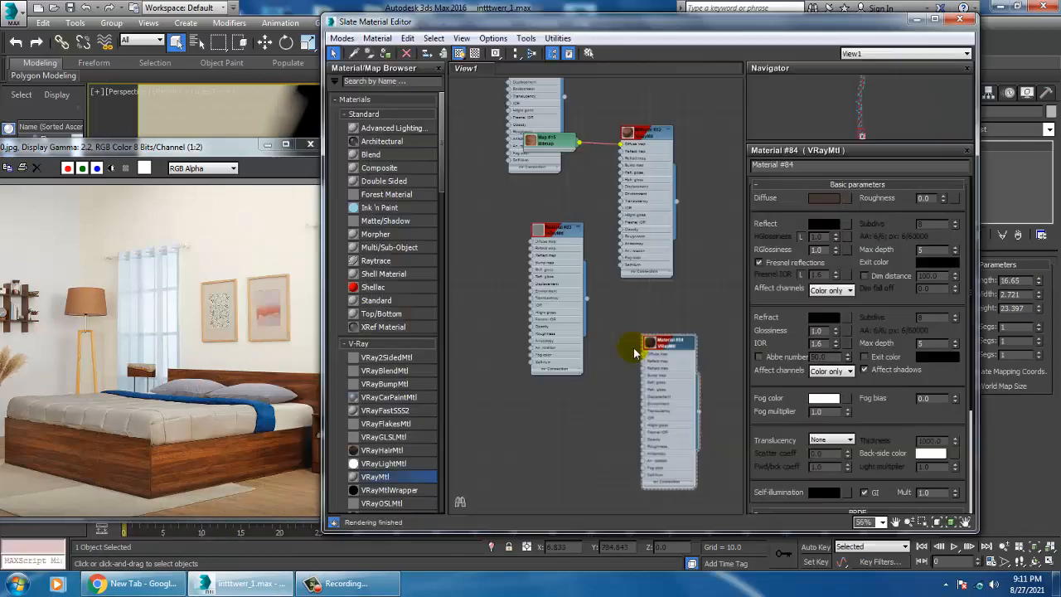
{"action": "left_click_drag", "start_coordinate": [558, 431], "coordinate": [562, 429]}
{"action": "double_click", "coordinate": [564, 426]}
- Set the new material's diffuse colour to light blue and assign it to the two outer books
{"action": "left_click", "coordinate": [824, 201]}
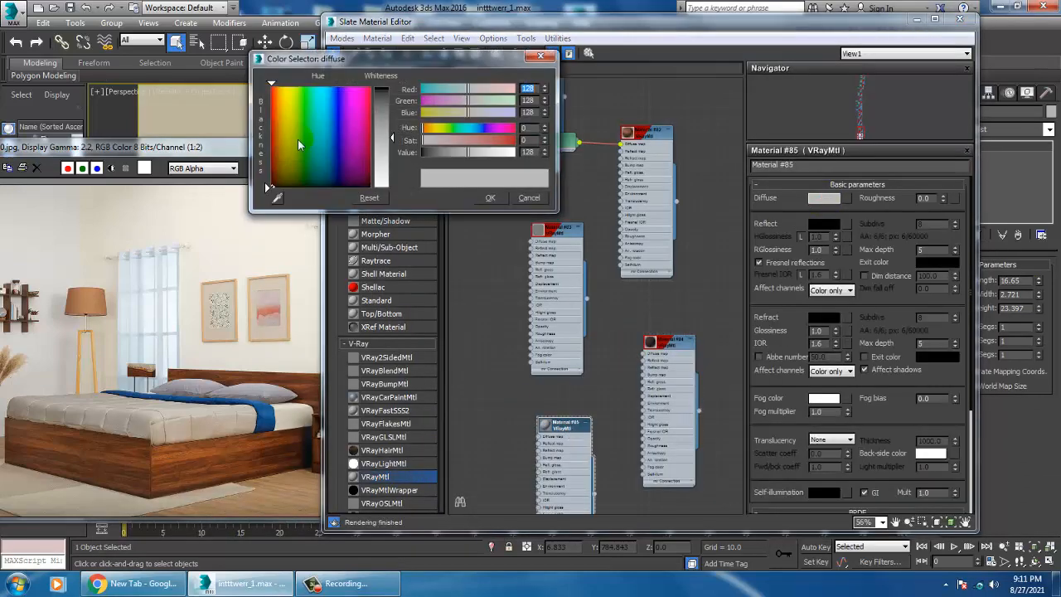
{"action": "left_click_drag", "start_coordinate": [317, 124], "coordinate": [334, 120]}
{"action": "left_click_drag", "start_coordinate": [390, 139], "coordinate": [387, 158]}
{"action": "left_click", "coordinate": [489, 197]}
{"action": "left_click", "coordinate": [388, 54]}
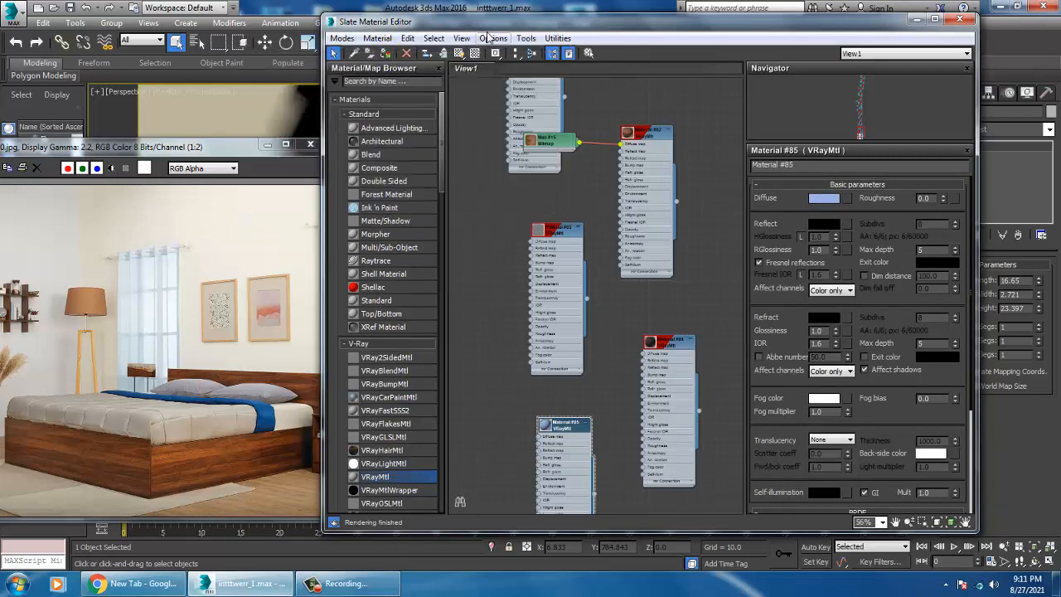
{"action": "left_click_drag", "start_coordinate": [481, 23], "coordinate": [177, 322]}
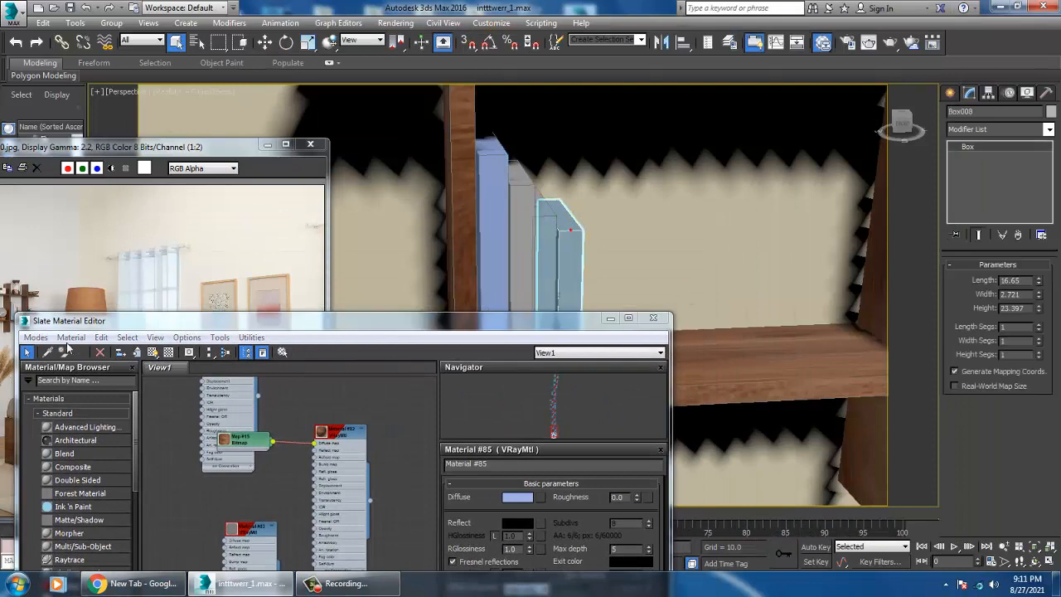
- Select the two middle books, create a VRayMtl with a pale yellow diffuse colour and assign it to them
{"action": "left_click", "coordinate": [532, 245]}
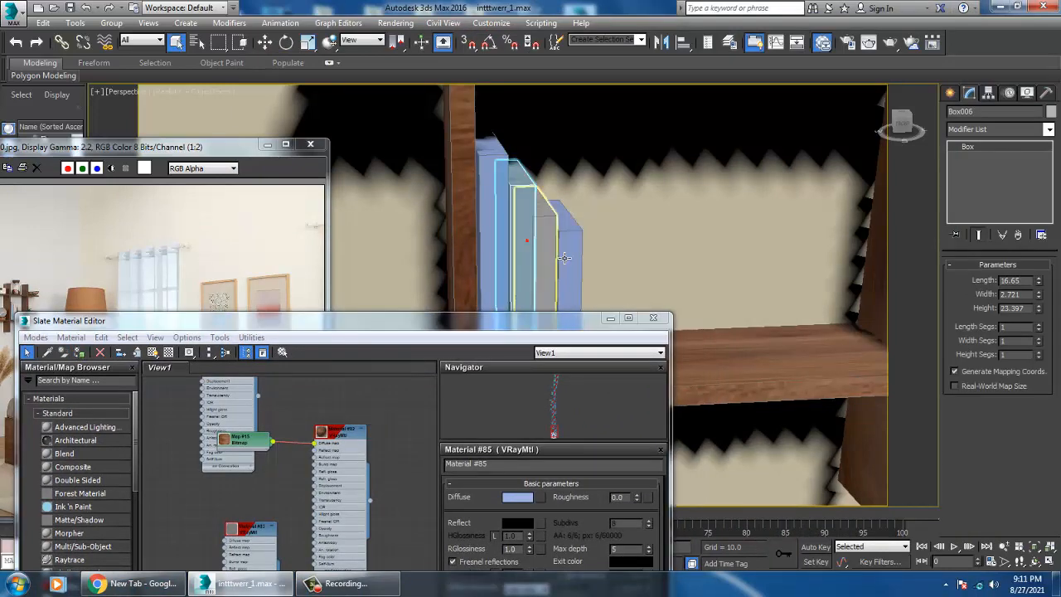
{"action": "left_click", "coordinate": [552, 248], "text": "ctrl"}
{"action": "left_click_drag", "start_coordinate": [497, 320], "coordinate": [653, 30]}
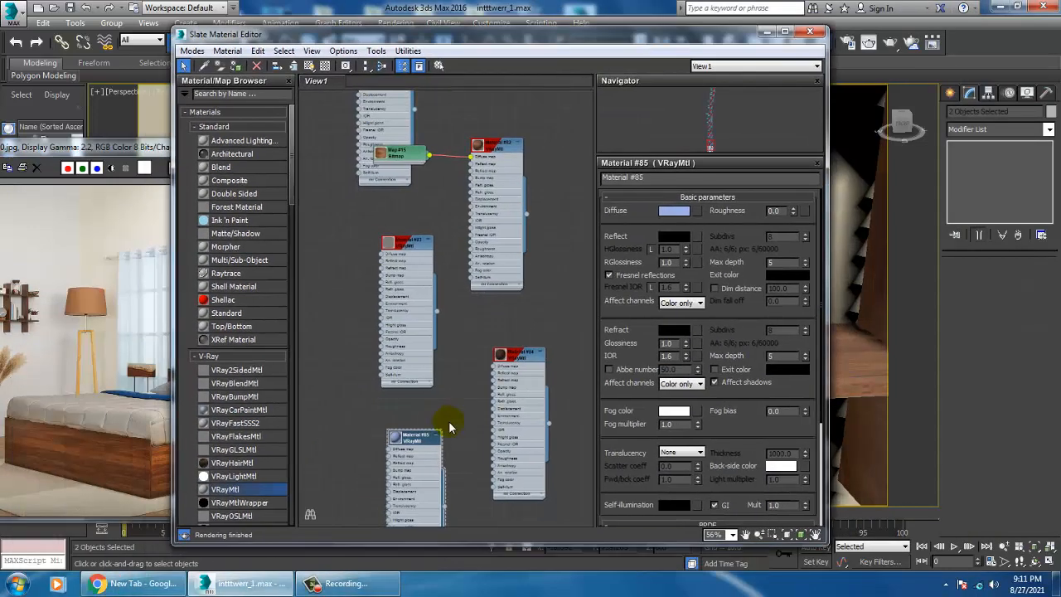
{"action": "middle_click_drag", "start_coordinate": [448, 421], "coordinate": [463, 199]}
{"action": "left_click_drag", "start_coordinate": [347, 407], "coordinate": [372, 346]}
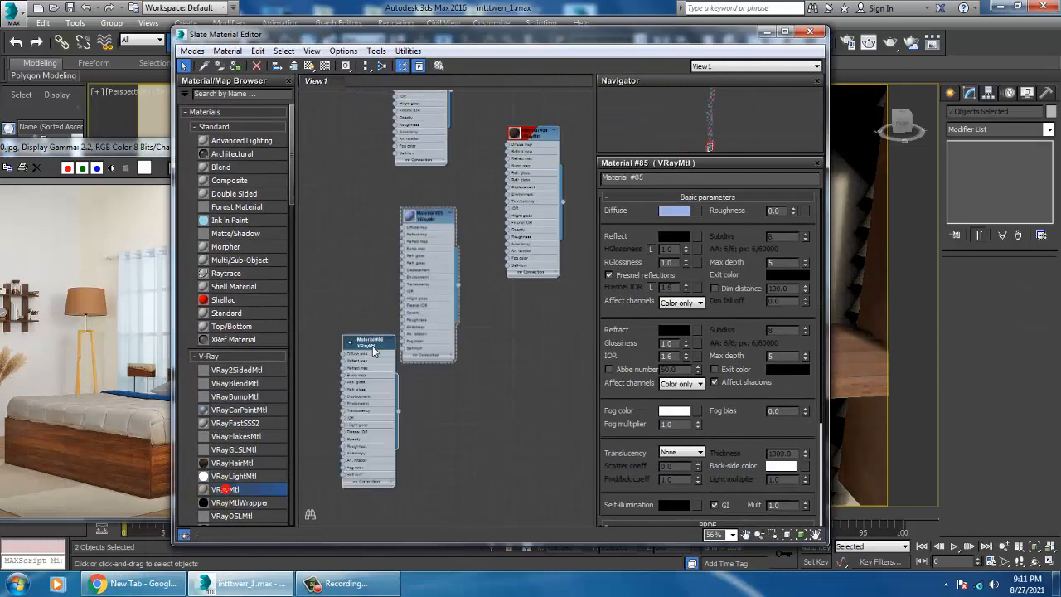
{"action": "double_click", "coordinate": [372, 346]}
{"action": "left_click", "coordinate": [674, 210]}
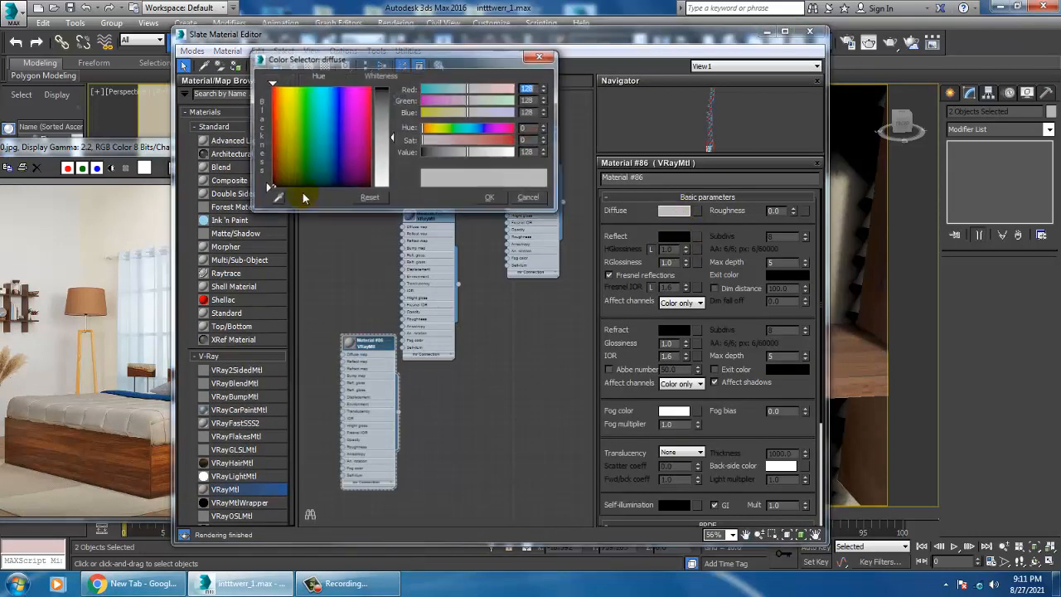
{"action": "left_click_drag", "start_coordinate": [343, 126], "coordinate": [286, 111]}
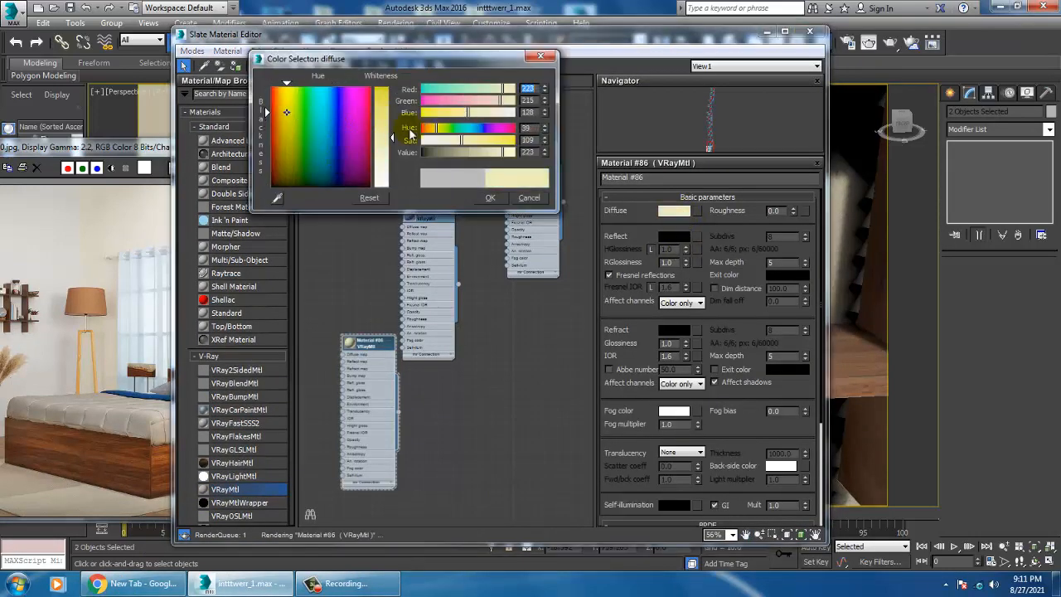
{"action": "left_click", "coordinate": [490, 198]}
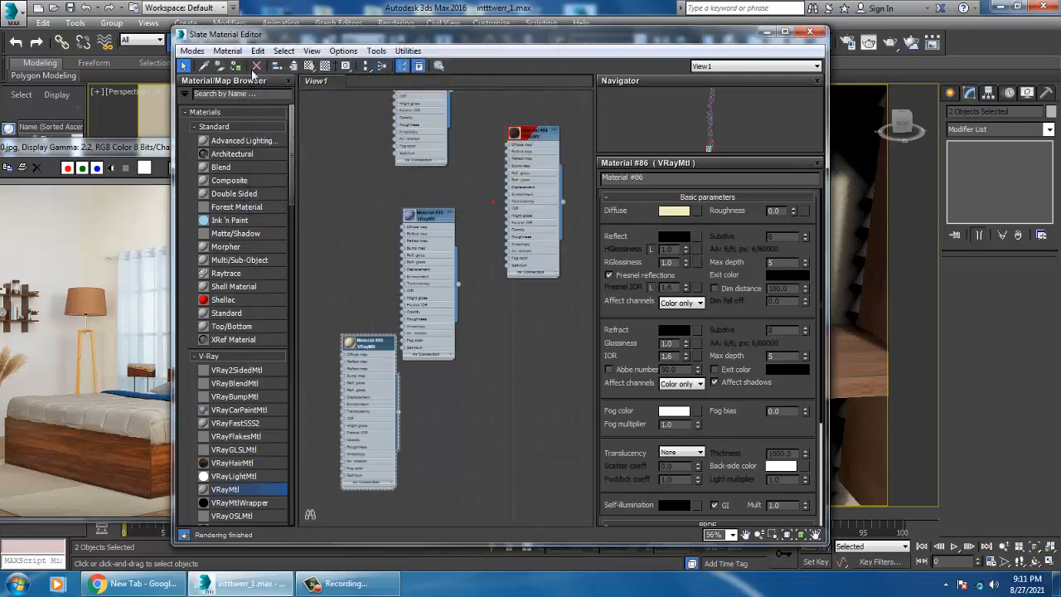
{"action": "left_click", "coordinate": [766, 32]}
- Examine the wall shelf and the floor lamp's shade and wooden legs up close
{"action": "scroll", "coordinate": [669, 293], "scroll_direction": "down", "scroll_amount": 5}
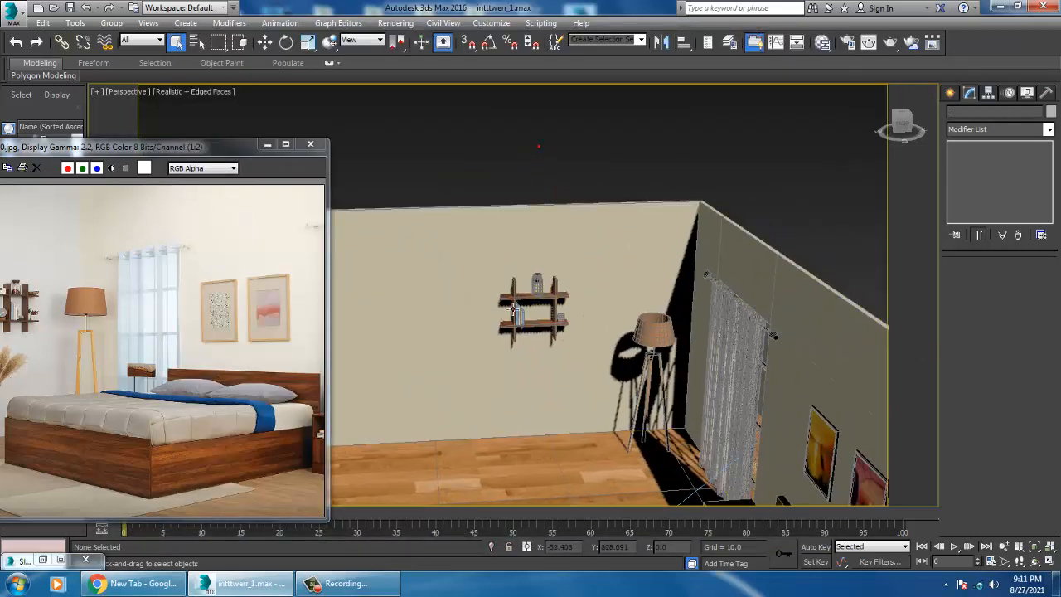
{"action": "scroll", "coordinate": [560, 320], "scroll_direction": "up", "scroll_amount": 2}
{"action": "scroll", "coordinate": [560, 321], "scroll_direction": "up", "scroll_amount": 4}
{"action": "middle_click_drag", "start_coordinate": [627, 300], "coordinate": [404, 223]}
{"action": "middle_click_drag", "start_coordinate": [736, 240], "coordinate": [538, 276], "text": "alt"}
{"action": "scroll", "coordinate": [538, 276], "scroll_direction": "up", "scroll_amount": 4}
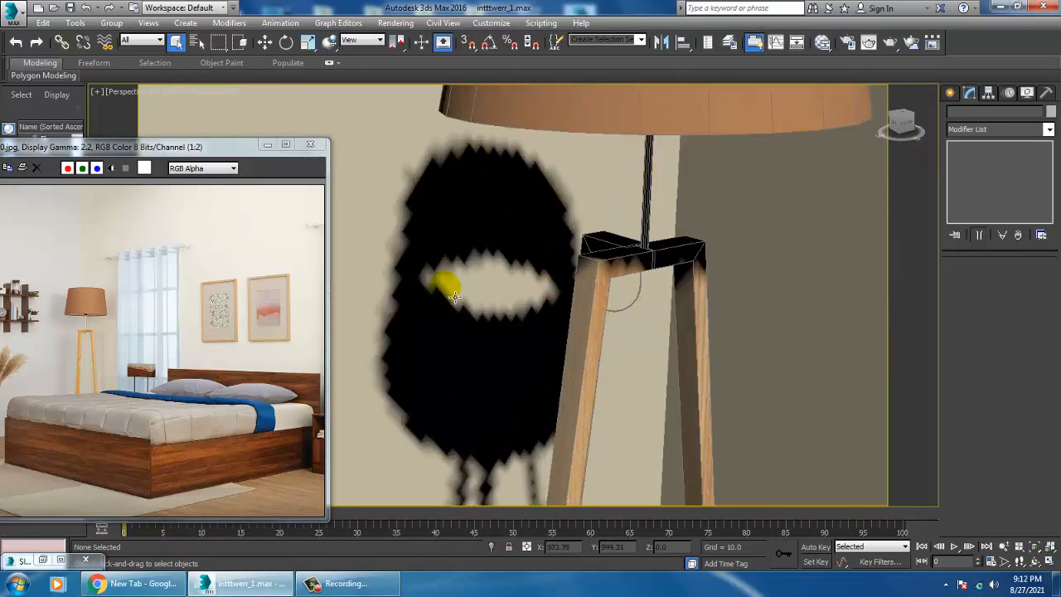
{"action": "scroll", "coordinate": [446, 286], "scroll_direction": "down", "scroll_amount": 2}
{"action": "middle_click_drag", "start_coordinate": [444, 296], "coordinate": [504, 317]}
{"action": "middle_click_drag", "start_coordinate": [622, 270], "coordinate": [558, 293]}
{"action": "scroll", "coordinate": [547, 318], "scroll_direction": "up", "scroll_amount": 3}
{"action": "middle_click_drag", "start_coordinate": [473, 290], "coordinate": [561, 286]}
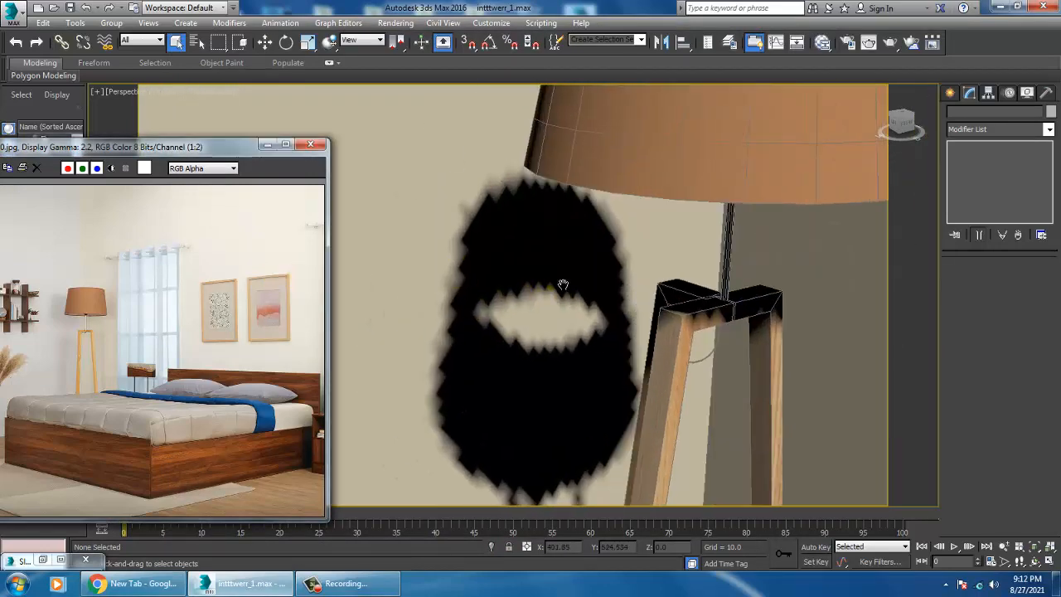
{"action": "scroll", "coordinate": [580, 285], "scroll_direction": "down", "scroll_amount": 3}
{"action": "middle_click_drag", "start_coordinate": [630, 282], "coordinate": [767, 263]}
{"action": "middle_click_drag", "start_coordinate": [518, 284], "coordinate": [686, 370]}
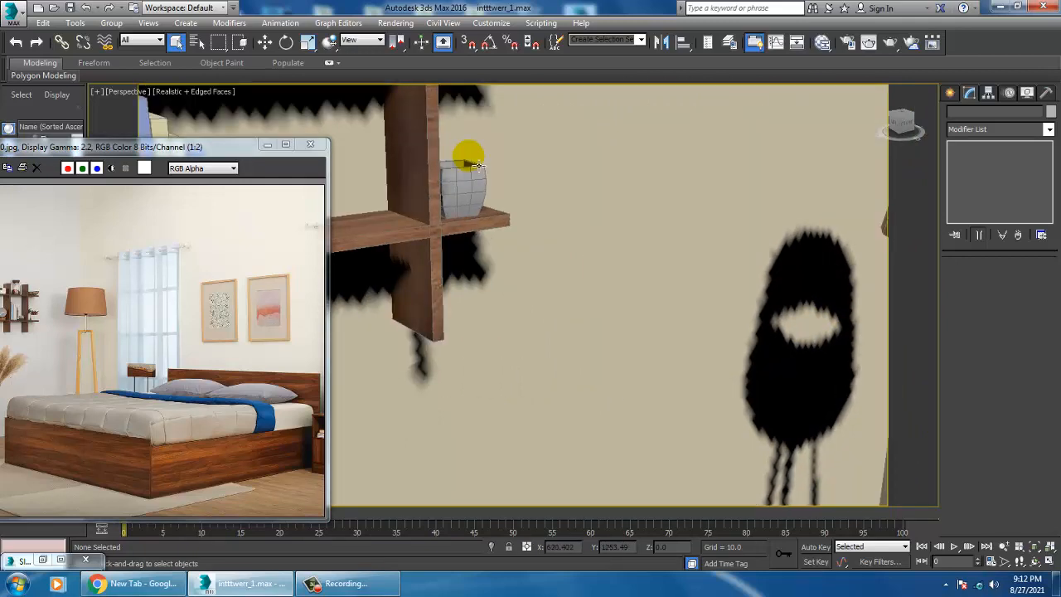
- Select the small pot on the lower shelf, add a new VRayMtl and choose a Bitmap for its diffuse map
{"action": "left_click", "coordinate": [478, 182]}
{"action": "middle_click_drag", "start_coordinate": [536, 242], "coordinate": [703, 324]}
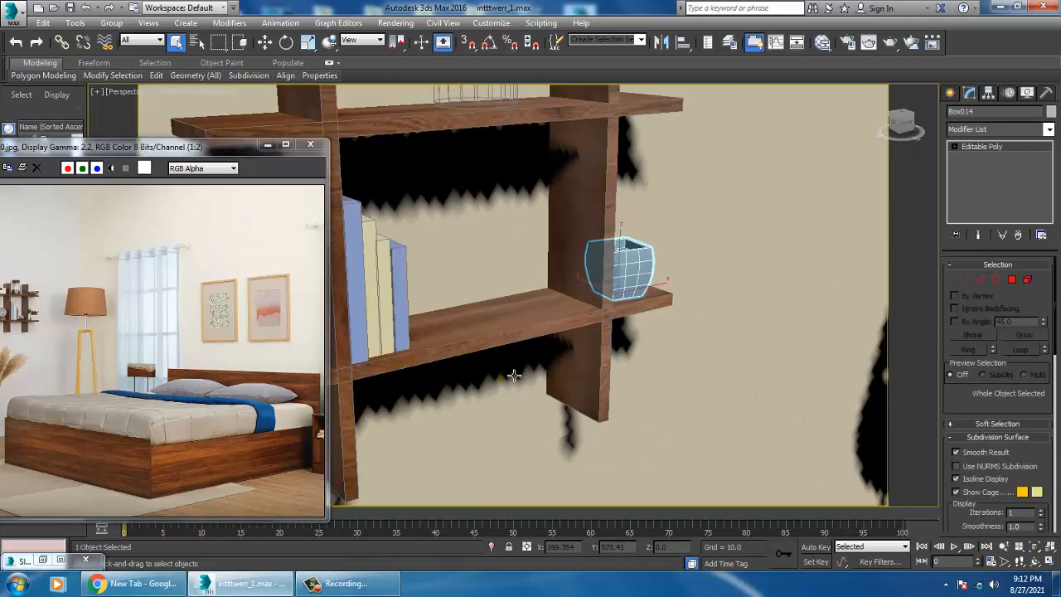
{"action": "key", "text": "m"}
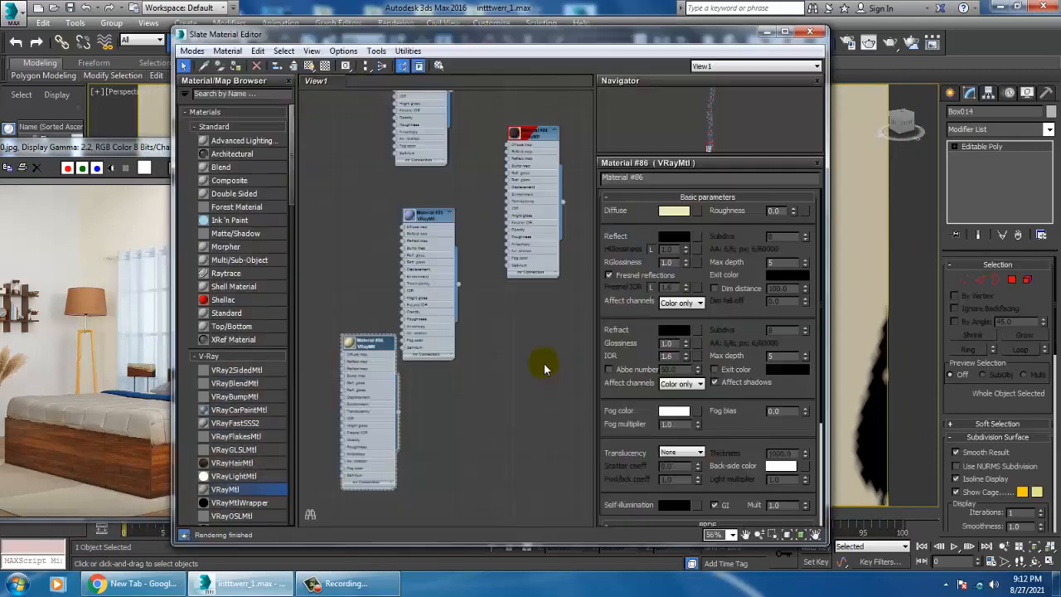
{"action": "middle_click_drag", "start_coordinate": [544, 369], "coordinate": [530, 274]}
{"action": "left_click_drag", "start_coordinate": [477, 344], "coordinate": [531, 280]}
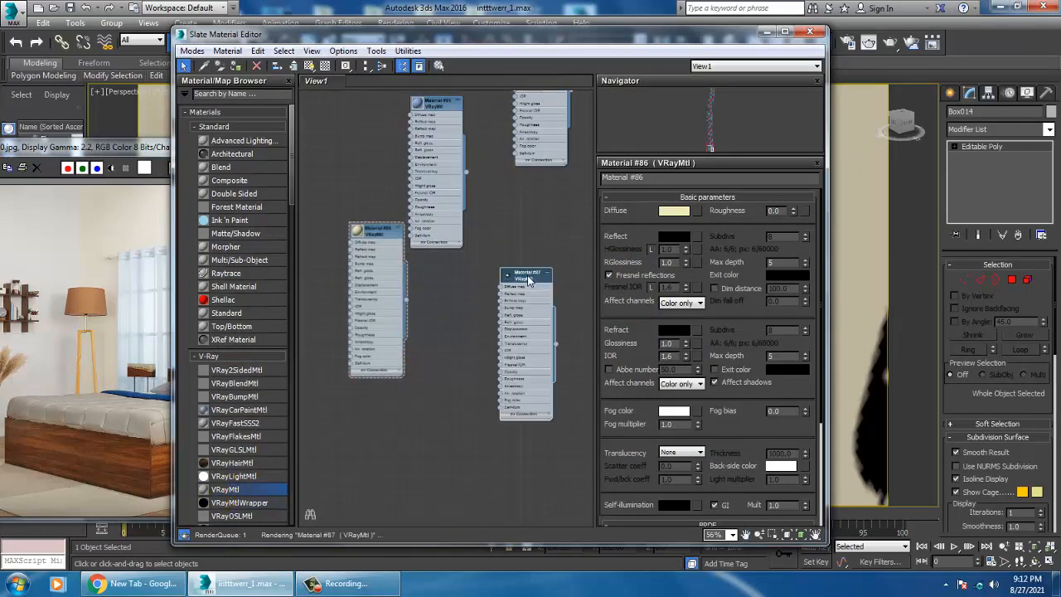
{"action": "left_click", "coordinate": [699, 212]}
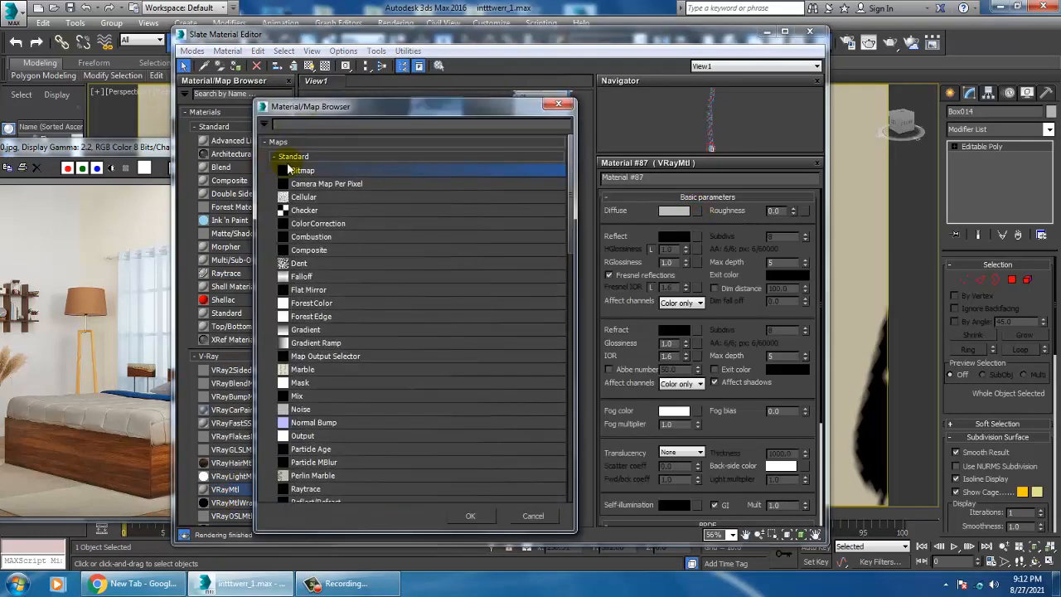
{"action": "double_click", "coordinate": [316, 171]}
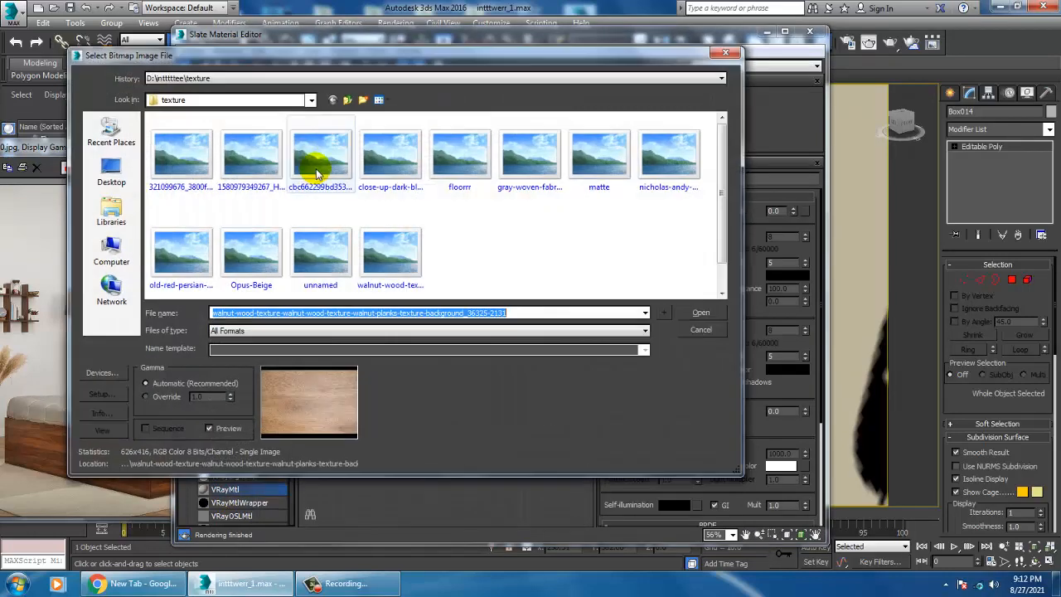
- Browse drive D: and its July 2021 folder for a texture image for the pot
{"action": "left_click", "coordinate": [348, 99]}
{"action": "left_click", "coordinate": [347, 100]}
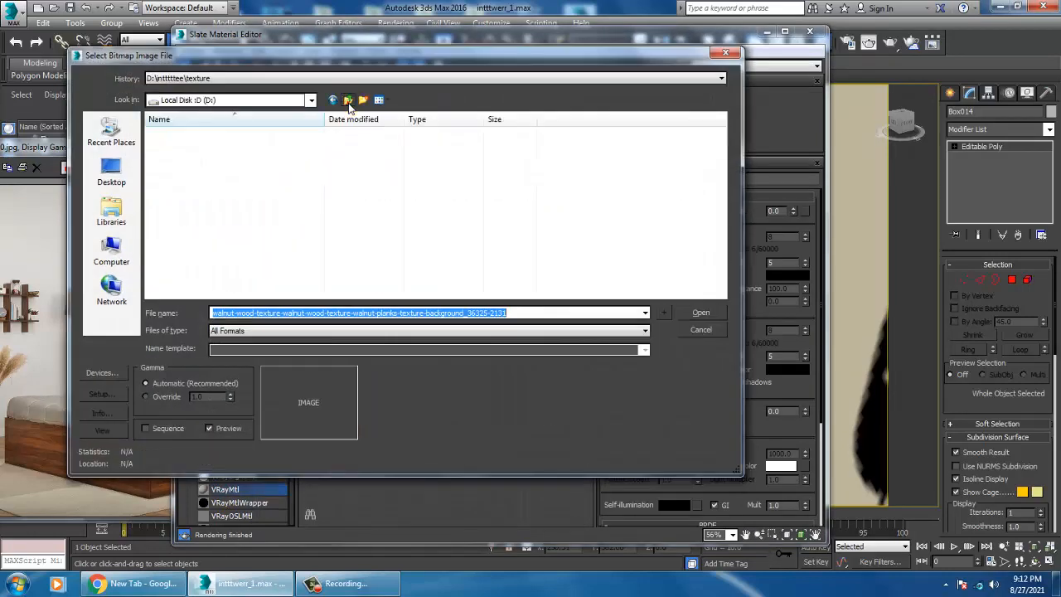
{"action": "left_click", "coordinate": [218, 200]}
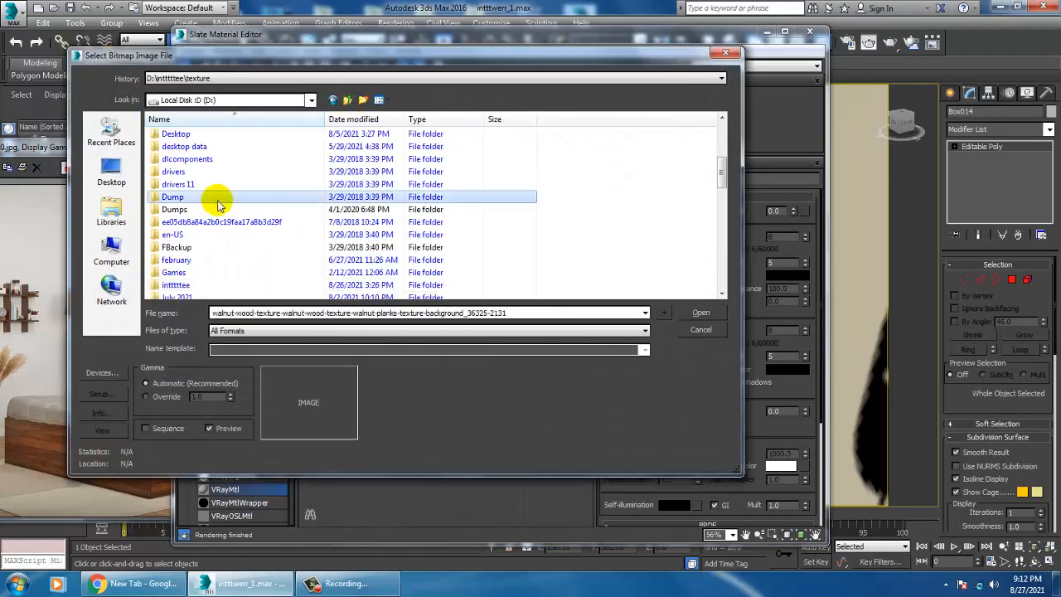
{"action": "key", "text": "a"}
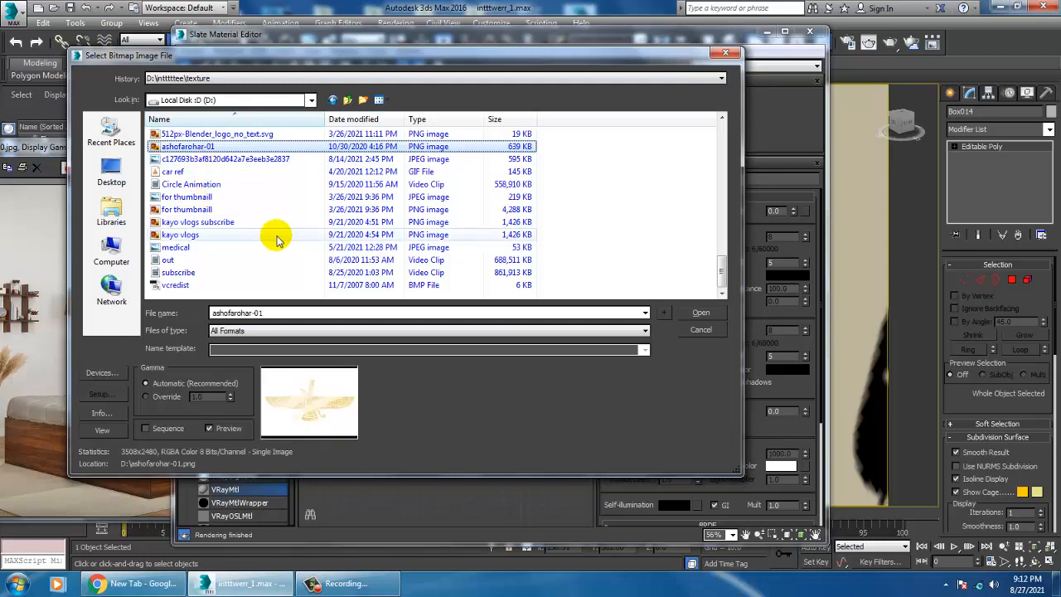
{"action": "key", "text": "u"}
{"action": "scroll", "coordinate": [243, 181], "scroll_direction": "down", "scroll_amount": 1}
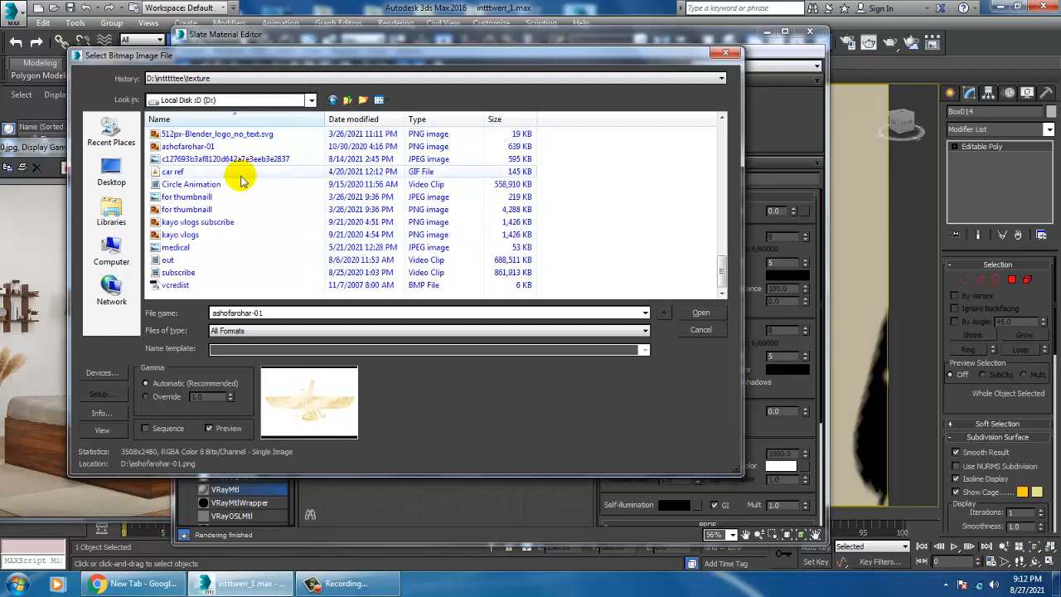
{"action": "scroll", "coordinate": [228, 174], "scroll_direction": "up", "scroll_amount": 10}
{"action": "key", "text": "j"}
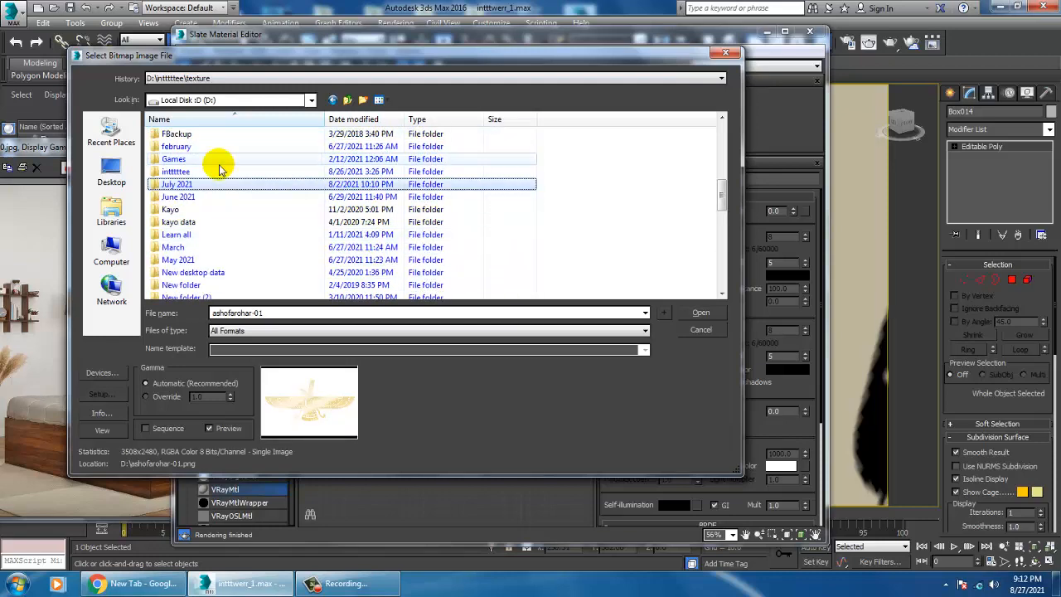
{"action": "double_click", "coordinate": [201, 184]}
{"action": "left_click", "coordinate": [302, 174]}
{"action": "key", "text": "i"}
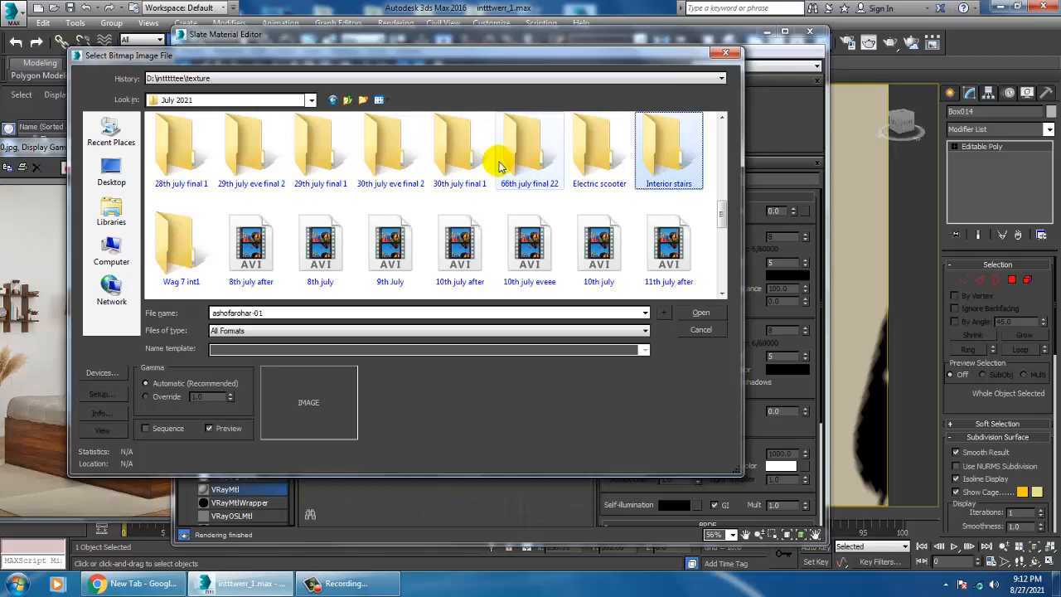
- Look through the June 2021 folder on drive D: for a texture image for the pot
{"action": "left_click", "coordinate": [347, 100]}
{"action": "scroll", "coordinate": [332, 183], "scroll_direction": "down", "scroll_amount": 4}
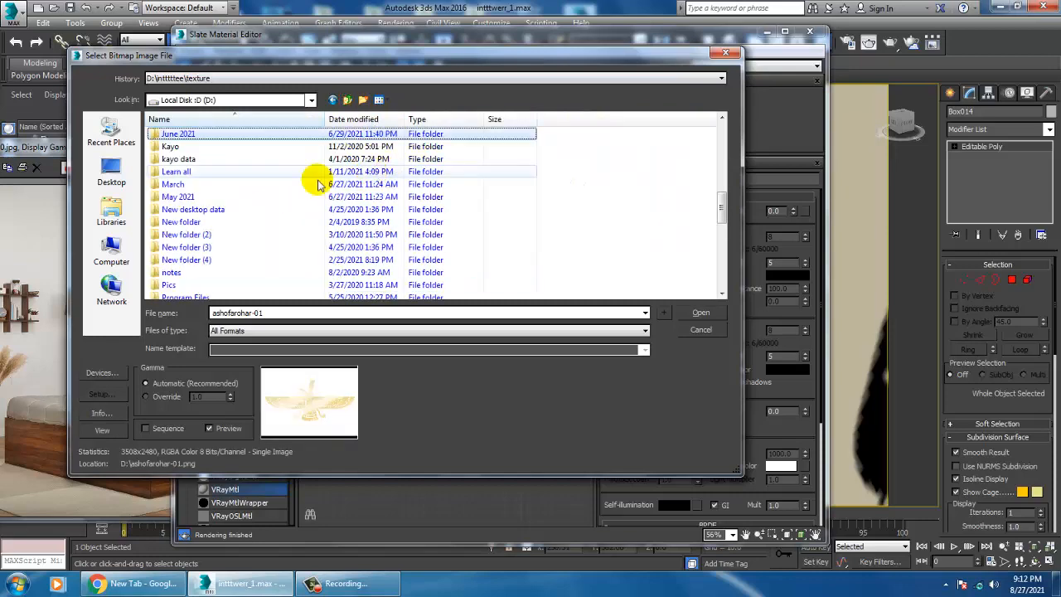
{"action": "double_click", "coordinate": [186, 133]}
{"action": "left_click", "coordinate": [200, 177]}
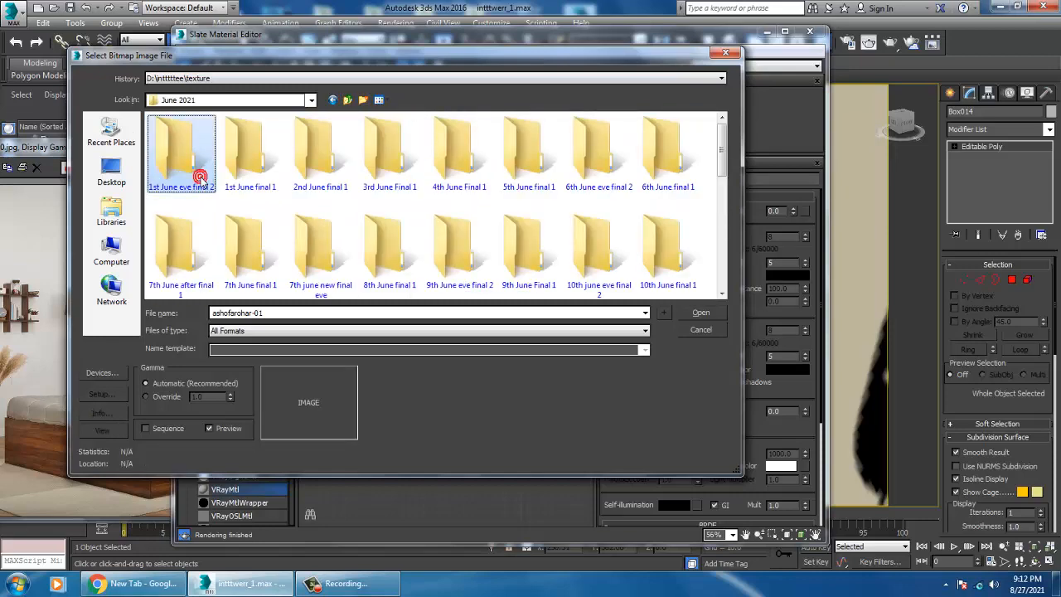
{"action": "scroll", "coordinate": [373, 199], "scroll_direction": "down", "scroll_amount": 3}
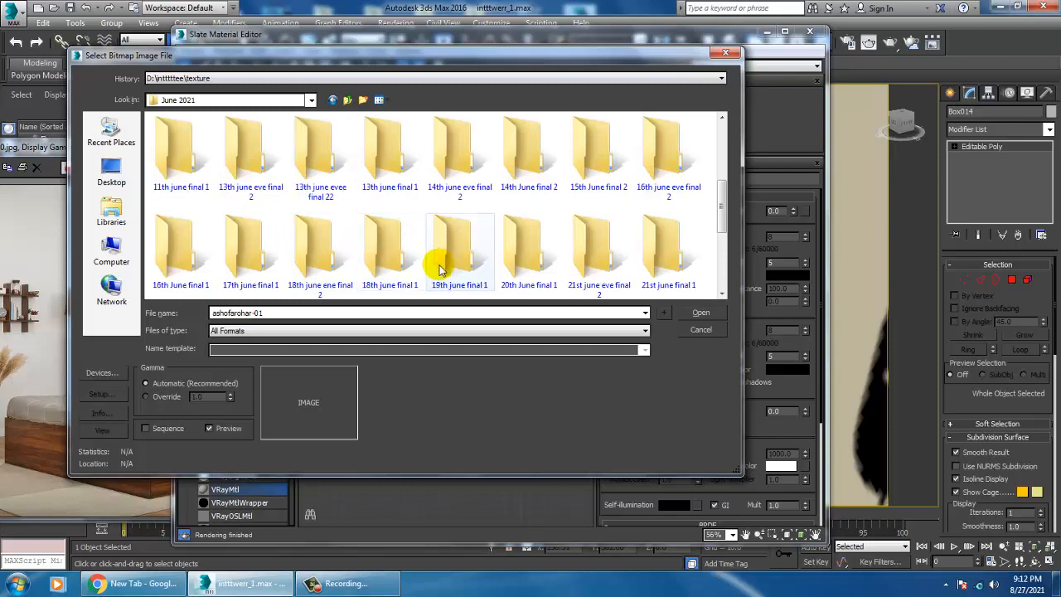
{"action": "left_click", "coordinate": [439, 268]}
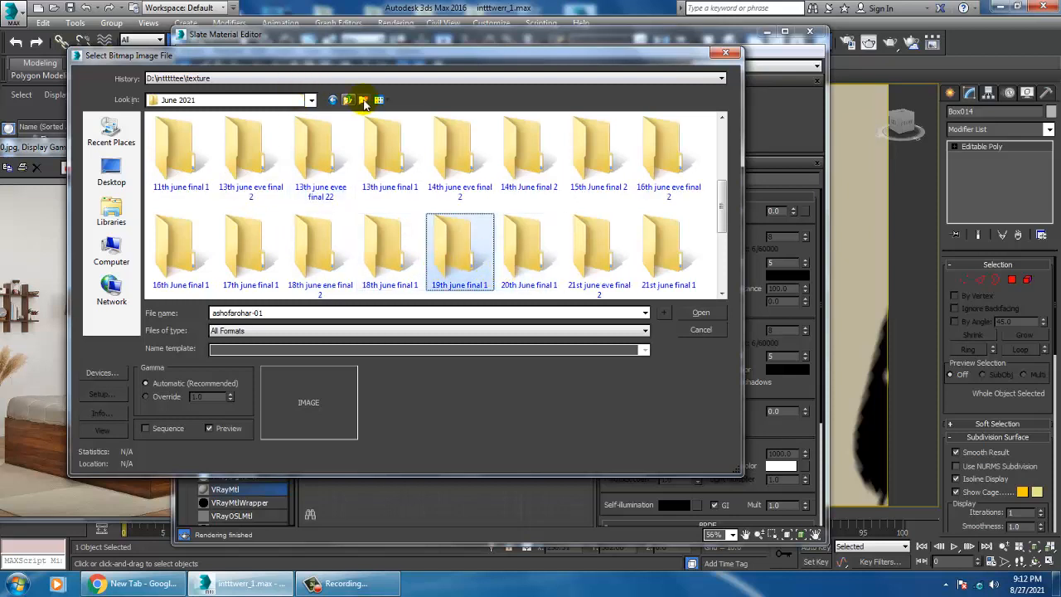
{"action": "left_click", "coordinate": [349, 100]}
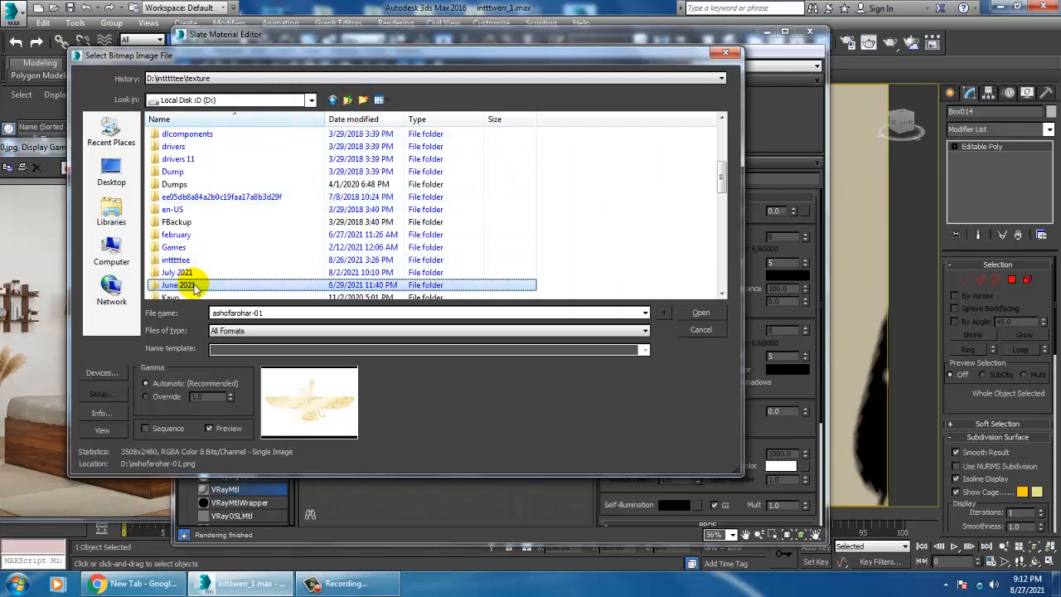
- Open the texturess folder inside July 2021's Interior stairs folder
{"action": "double_click", "coordinate": [192, 275]}
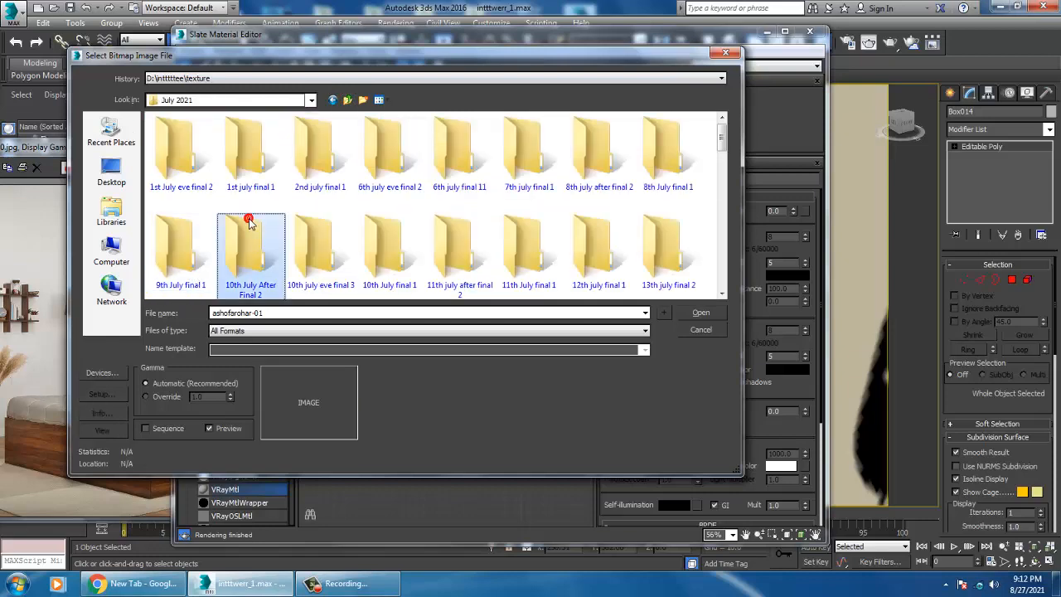
{"action": "scroll", "coordinate": [675, 145], "scroll_direction": "down", "scroll_amount": 5}
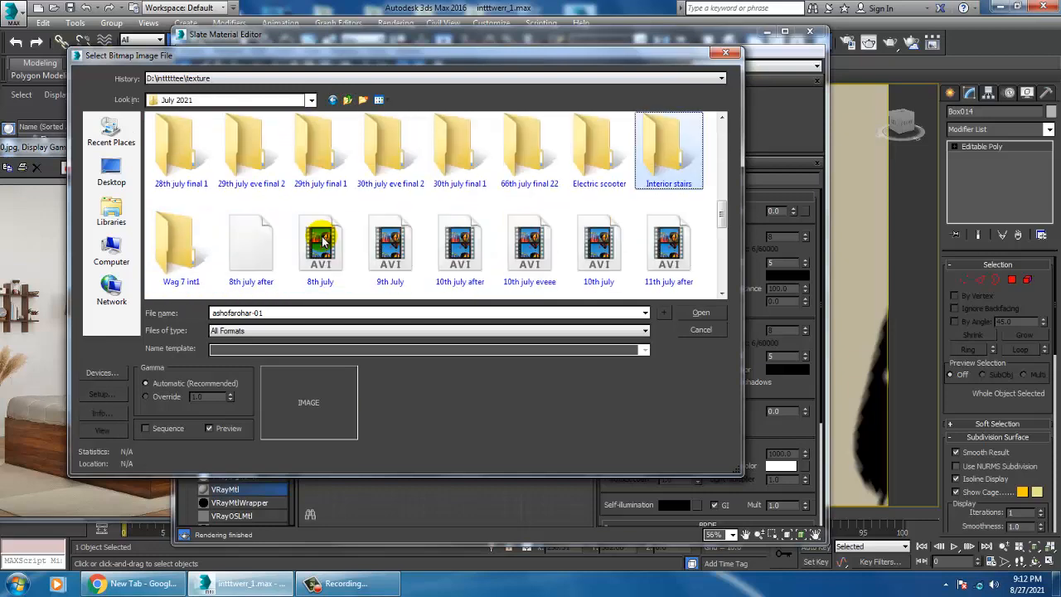
{"action": "double_click", "coordinate": [679, 154]}
{"action": "double_click", "coordinate": [248, 156]}
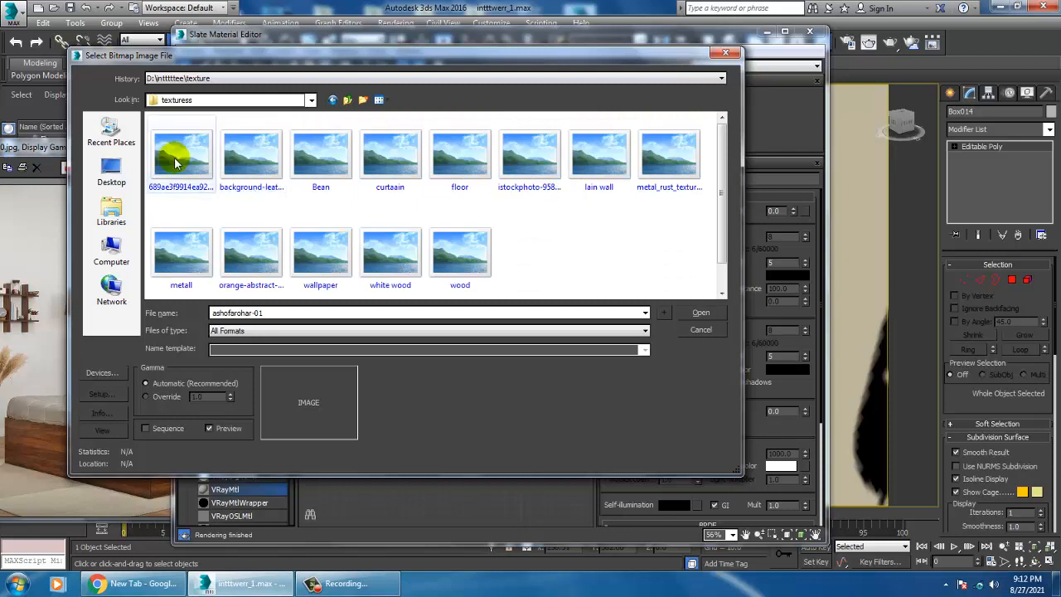
- Preview the images in the texturess folder, including curtaain, lain wall, wood, white wood and metall, as candidates for the pot
{"action": "left_click", "coordinate": [174, 160]}
{"action": "key", "text": "Right"}
{"action": "key", "text": "Right"}
{"action": "key", "text": "Right"}
{"action": "key", "text": "Right"}
{"action": "key", "text": "Right"}
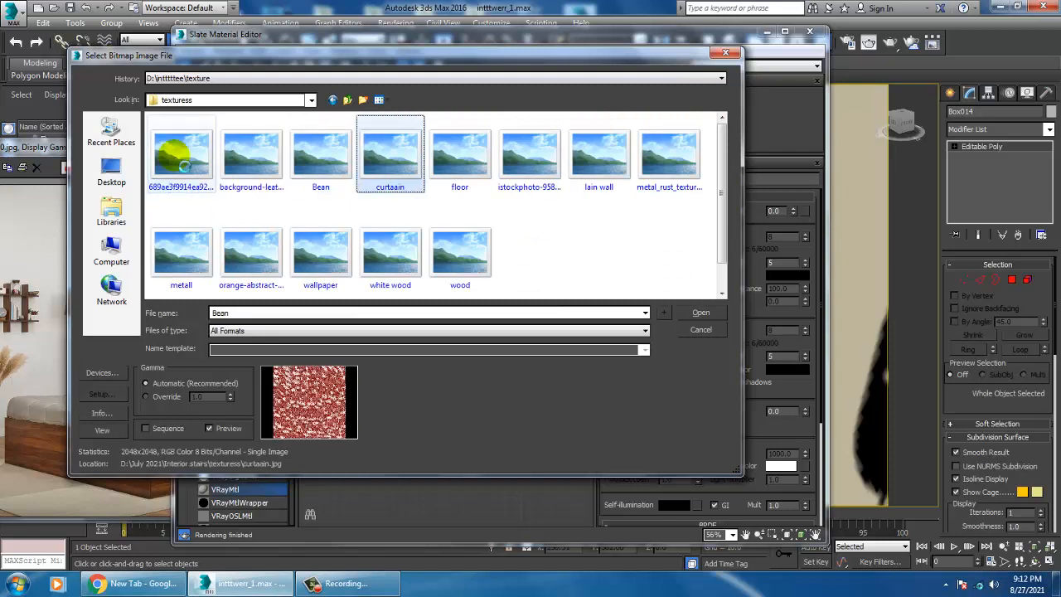
{"action": "key", "text": "Right"}
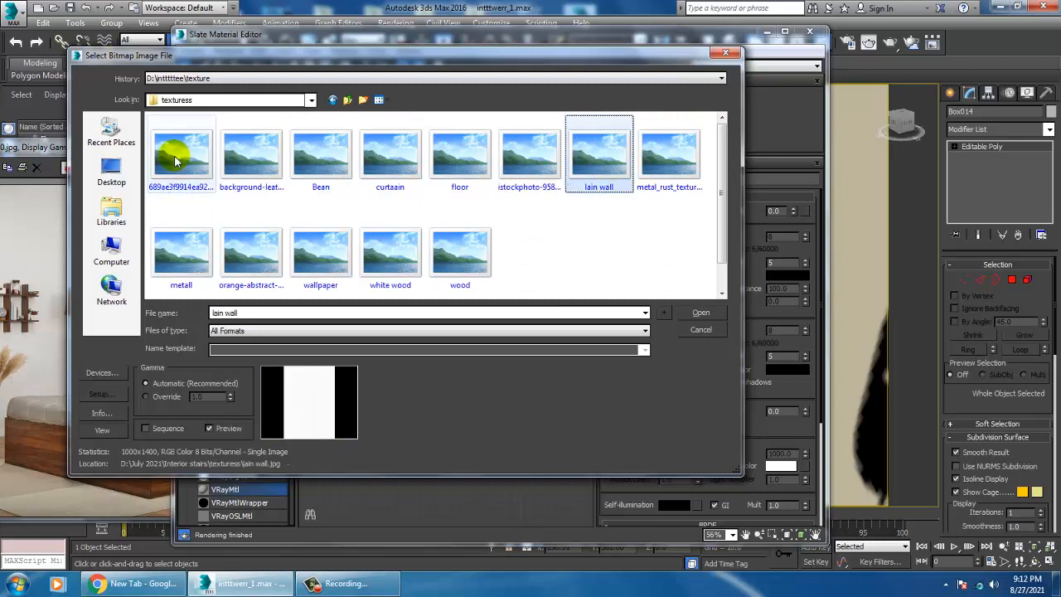
{"action": "key", "text": "Right"}
{"action": "key", "text": "Left"}
{"action": "key", "text": "Left"}
{"action": "key", "text": "Left"}
{"action": "key", "text": "Down"}
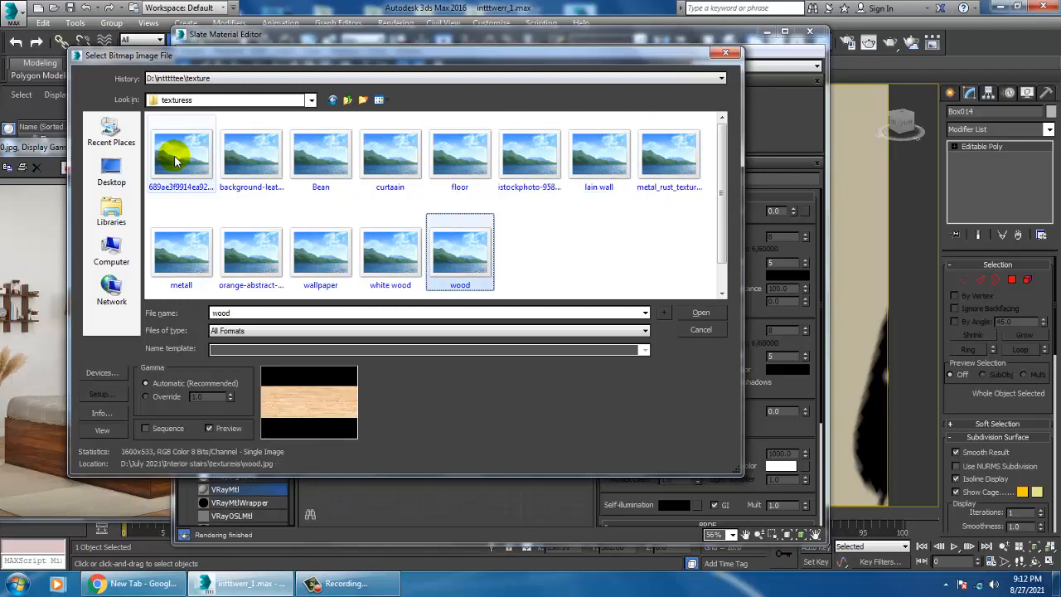
{"action": "key", "text": "Left"}
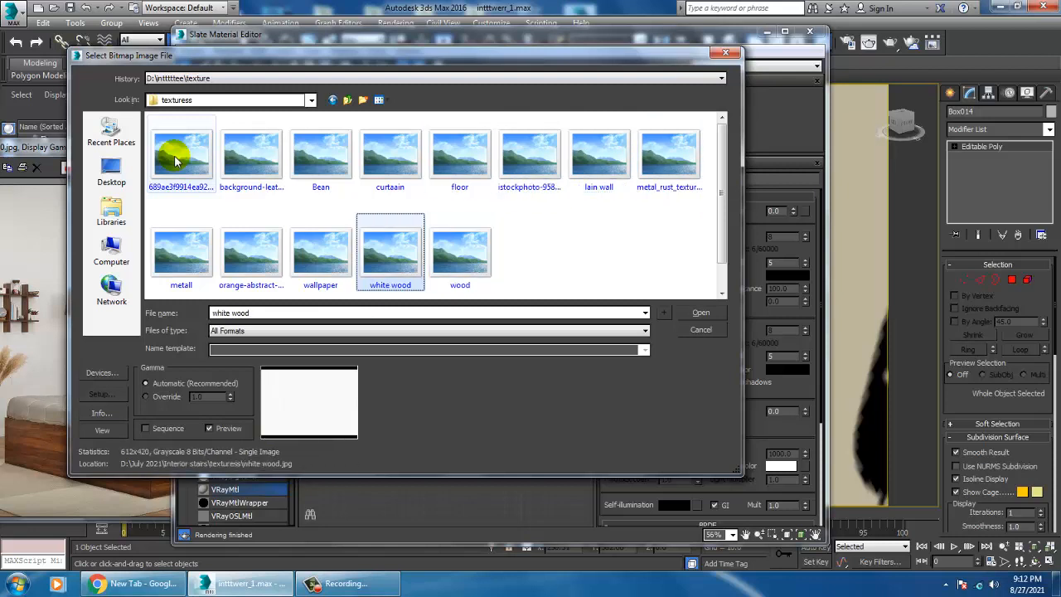
{"action": "left_click", "coordinate": [323, 232]}
{"action": "scroll", "coordinate": [322, 232], "scroll_direction": "down", "scroll_amount": 1}
{"action": "key", "text": "Left"}
{"action": "key", "text": "Left"}
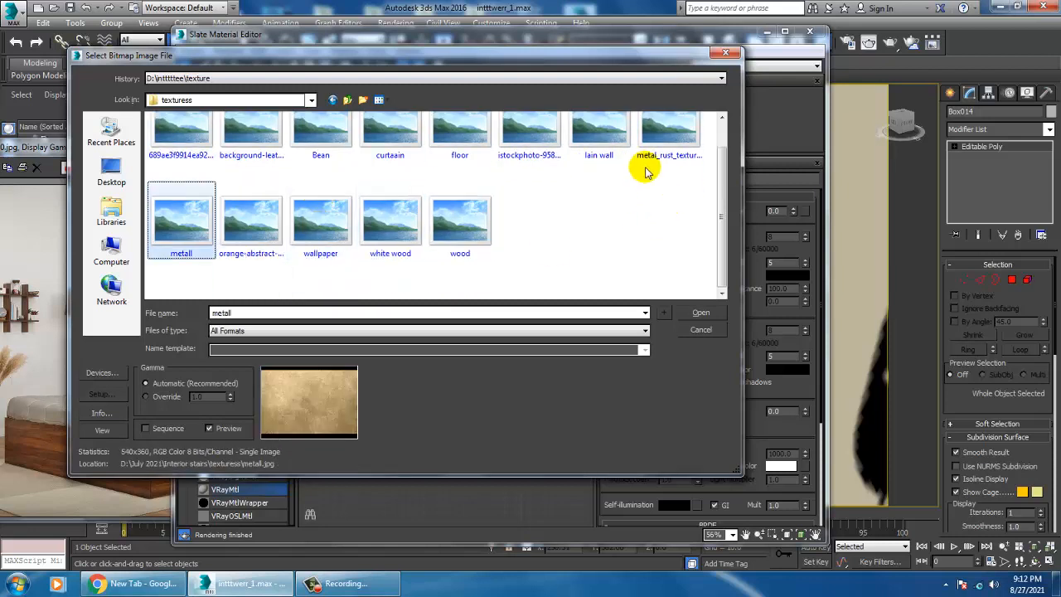
- Return to drive D: and open the May 2021 folder
{"action": "left_click", "coordinate": [347, 100]}
{"action": "left_click", "coordinate": [347, 100]}
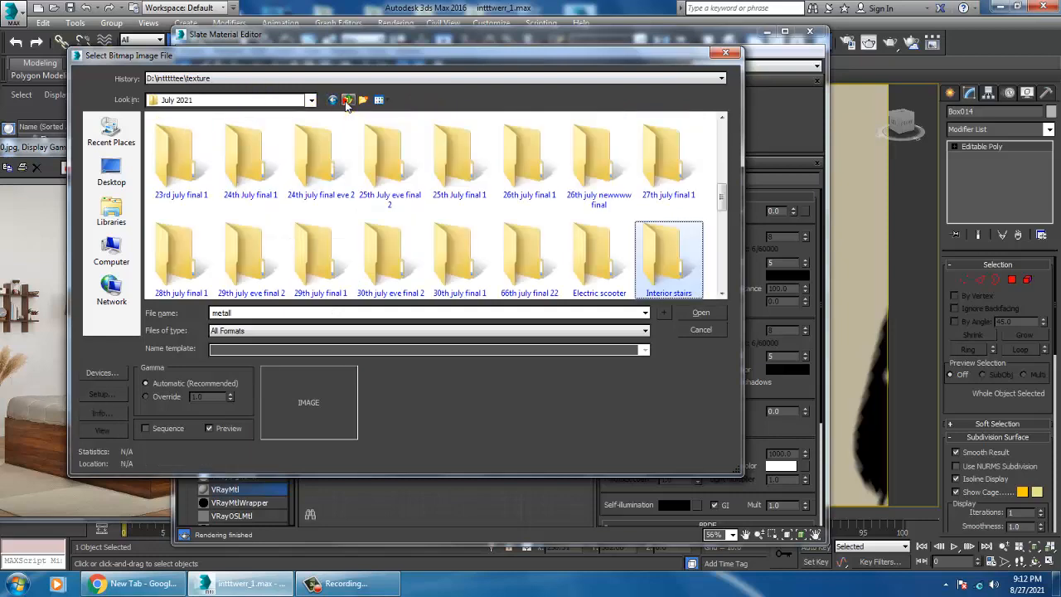
{"action": "left_click", "coordinate": [347, 101]}
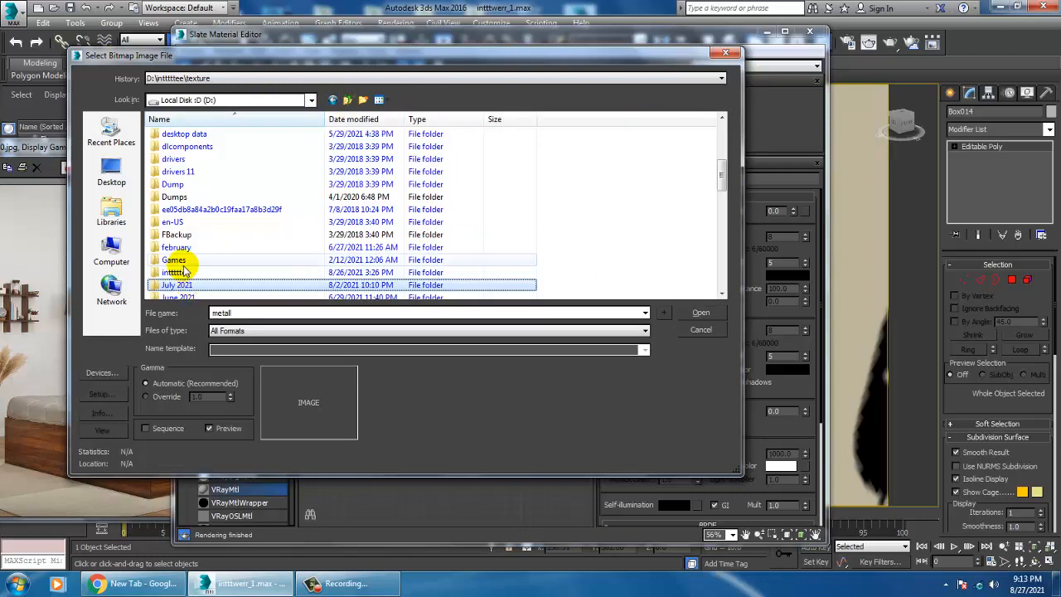
{"action": "key", "text": "m"}
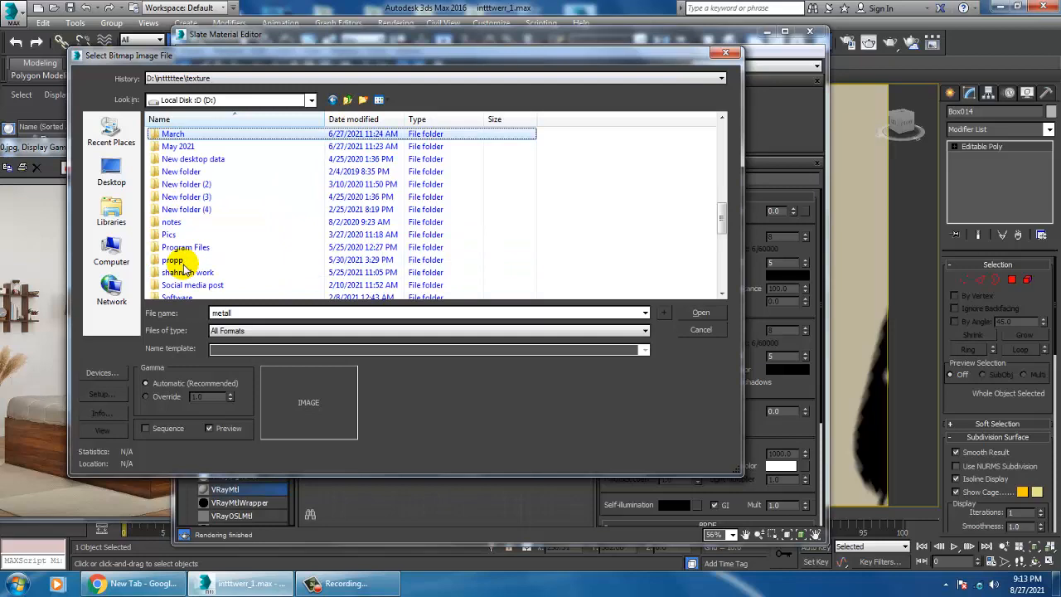
{"action": "double_click", "coordinate": [179, 145]}
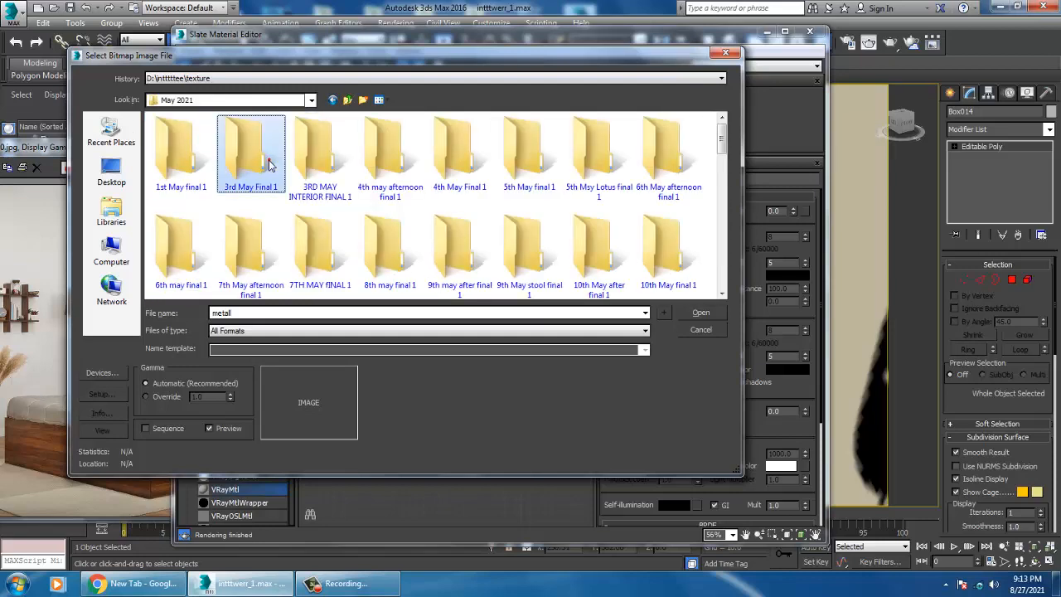
- Examine the subfolders and preview images in May 2021 for a suitable pot texture
{"action": "key", "text": "i"}
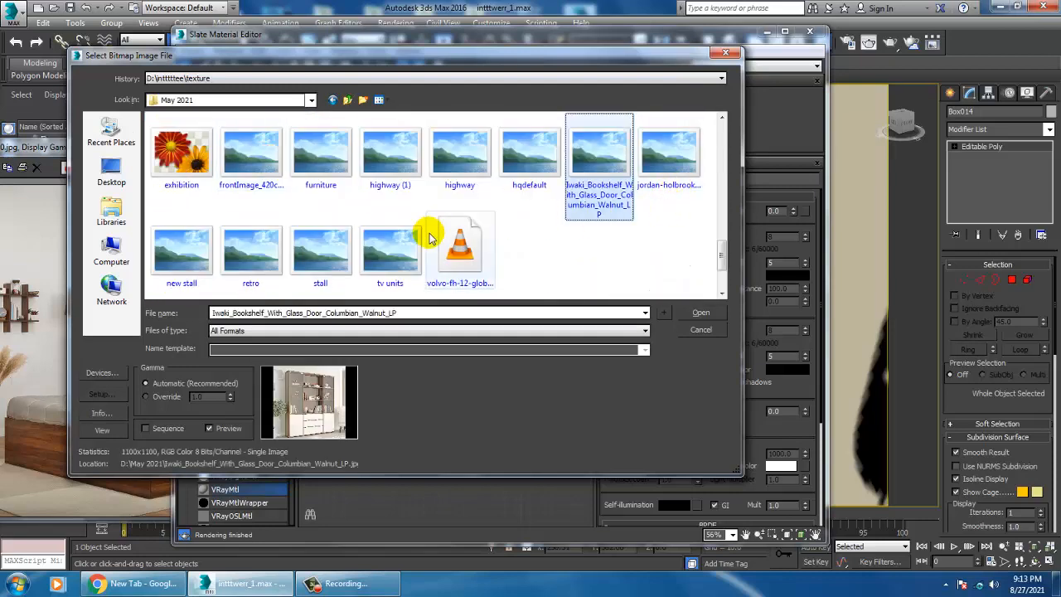
{"action": "scroll", "coordinate": [448, 207], "scroll_direction": "up", "scroll_amount": 10}
{"action": "key", "text": "b"}
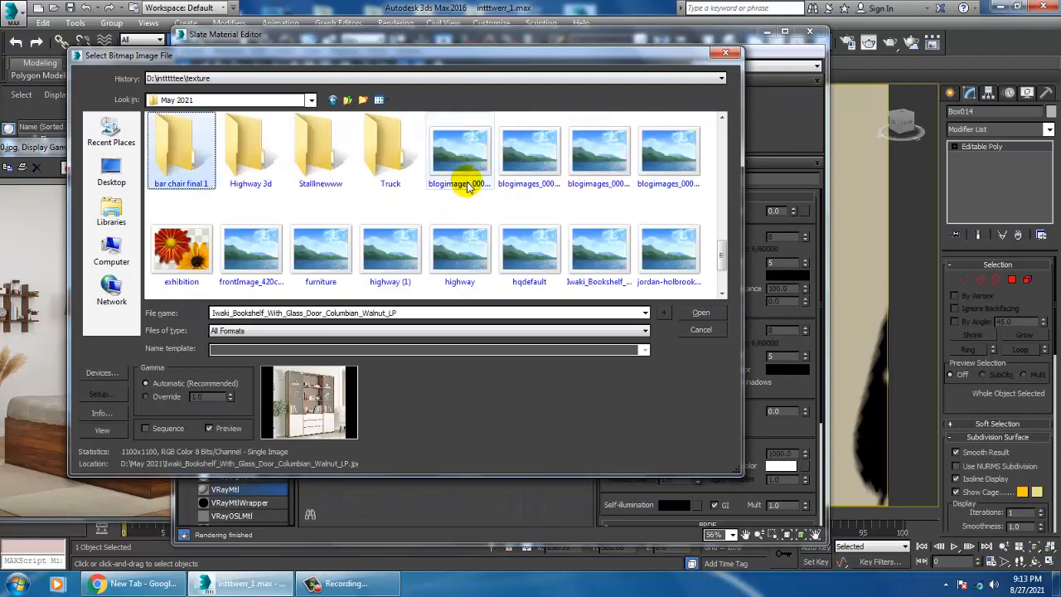
{"action": "key", "text": "Right"}
{"action": "key", "text": "Right"}
{"action": "key", "text": "Right"}
{"action": "left_click", "coordinate": [210, 176]}
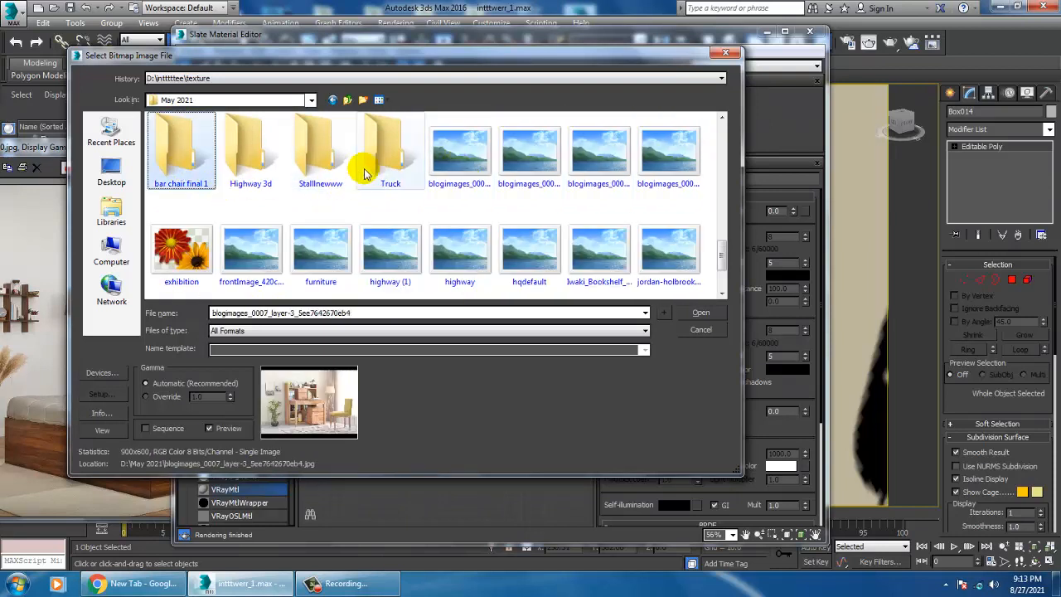
{"action": "scroll", "coordinate": [308, 185], "scroll_direction": "up", "scroll_amount": 10}
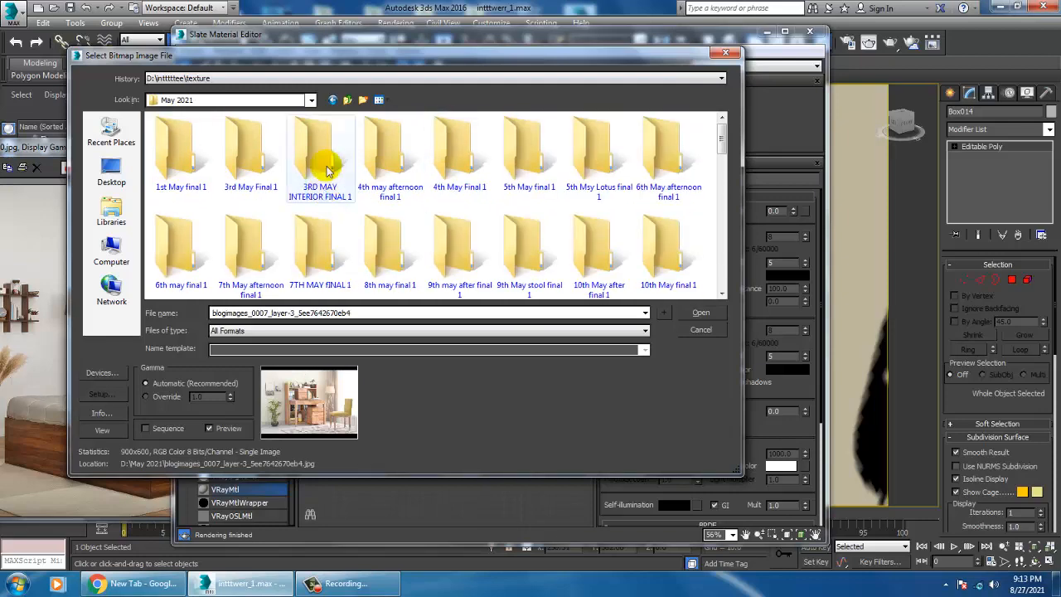
{"action": "left_click", "coordinate": [327, 170]}
{"action": "key", "text": "i"}
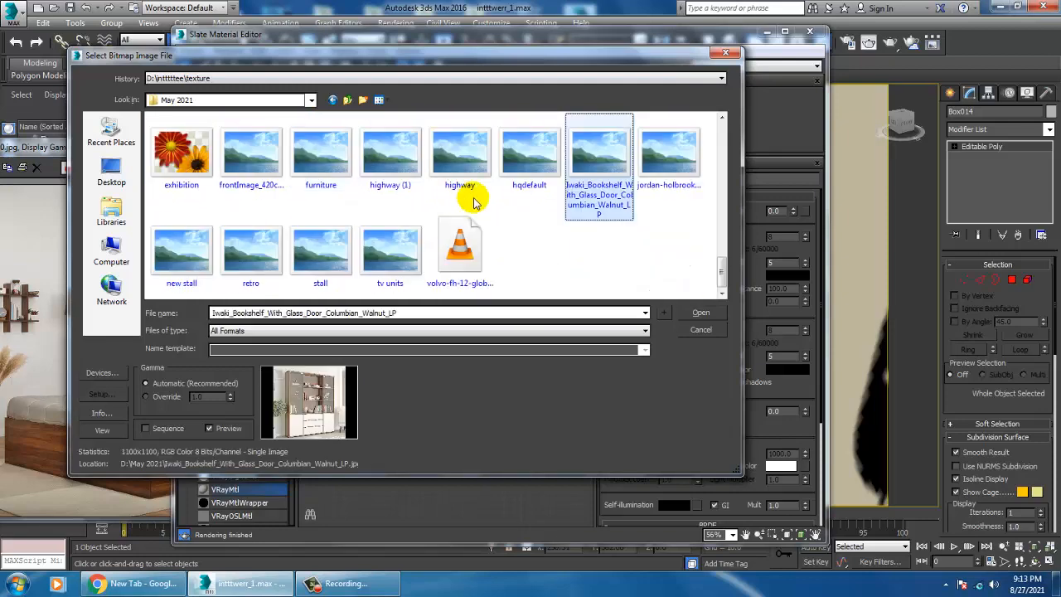
{"action": "key", "text": "Right"}
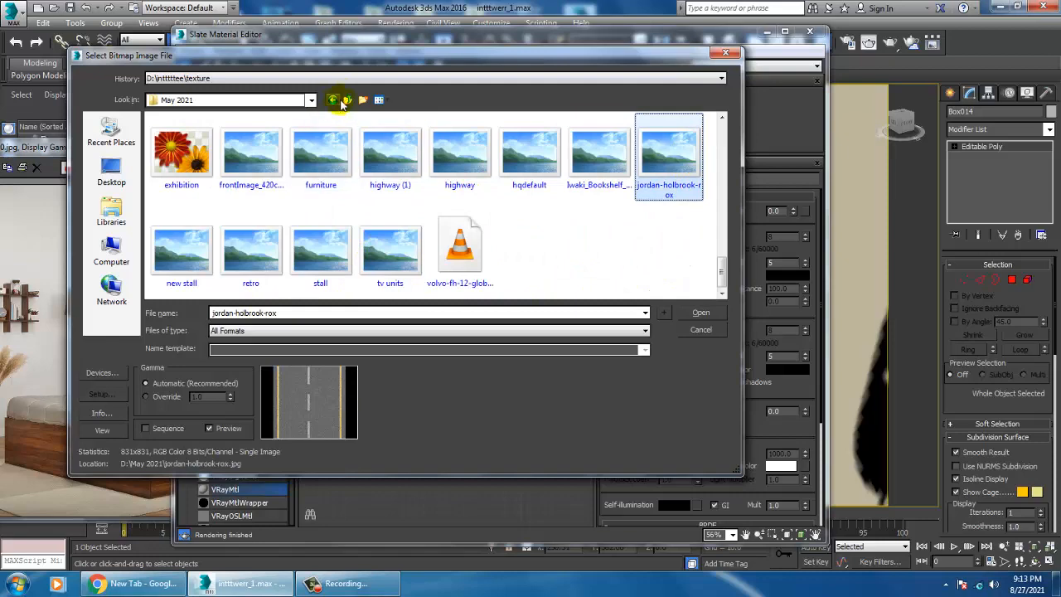
- Go back to drive D: and open the Tex folder inside April 2021's Interior new 1 folder
{"action": "left_click", "coordinate": [344, 101]}
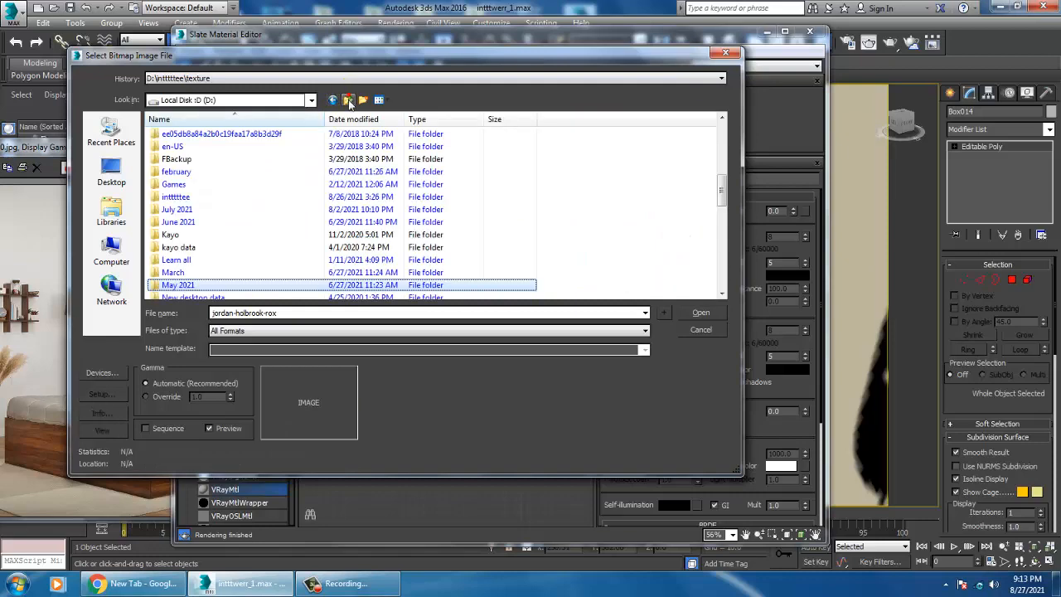
{"action": "left_click", "coordinate": [202, 275]}
{"action": "key", "text": "a"}
{"action": "key", "text": "a"}
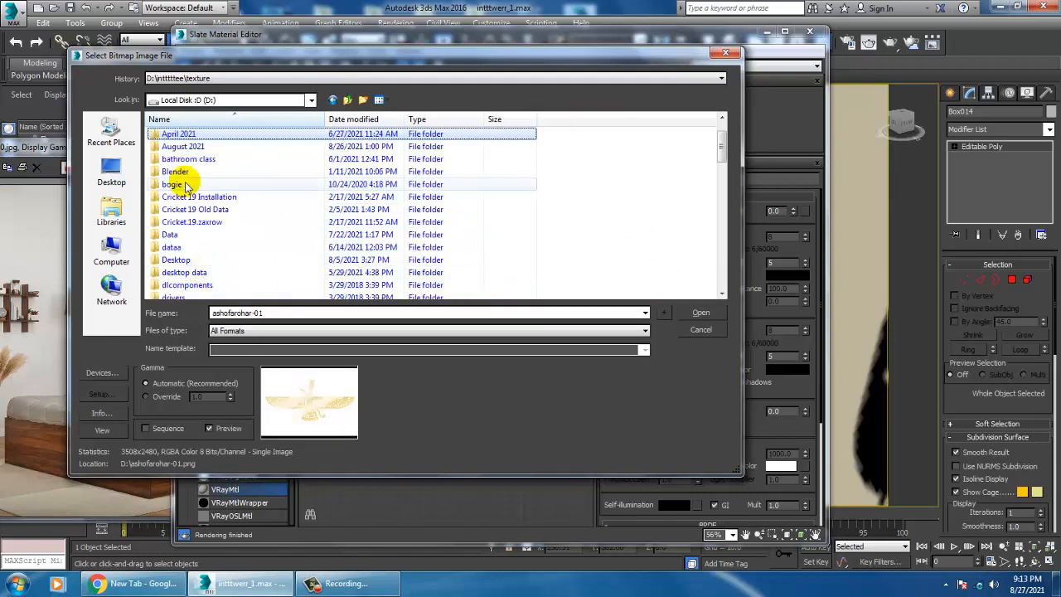
{"action": "double_click", "coordinate": [199, 134]}
{"action": "key", "text": "i"}
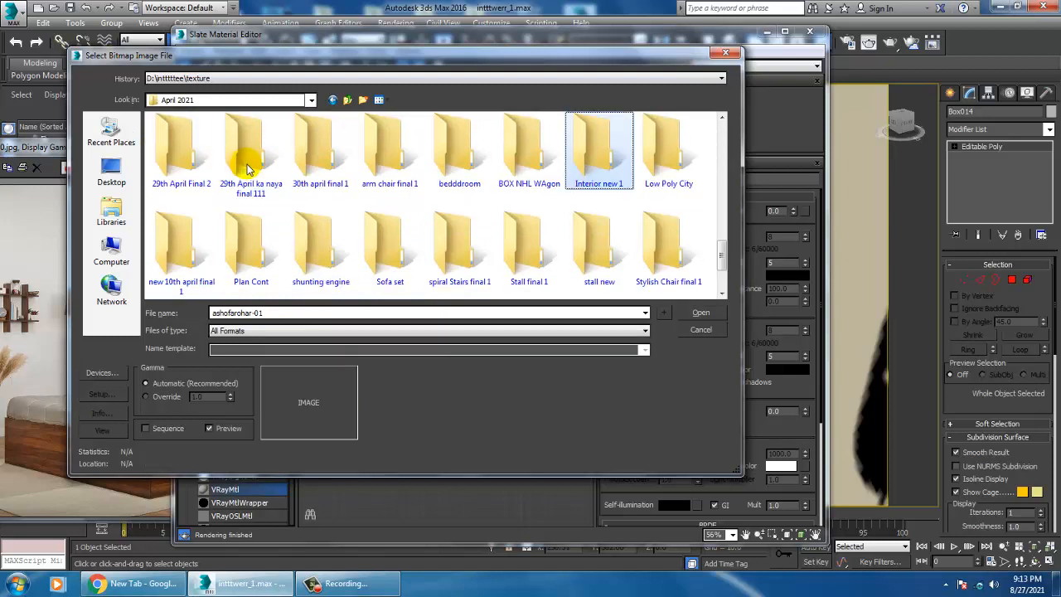
{"action": "double_click", "coordinate": [589, 156]}
{"action": "double_click", "coordinate": [179, 154]}
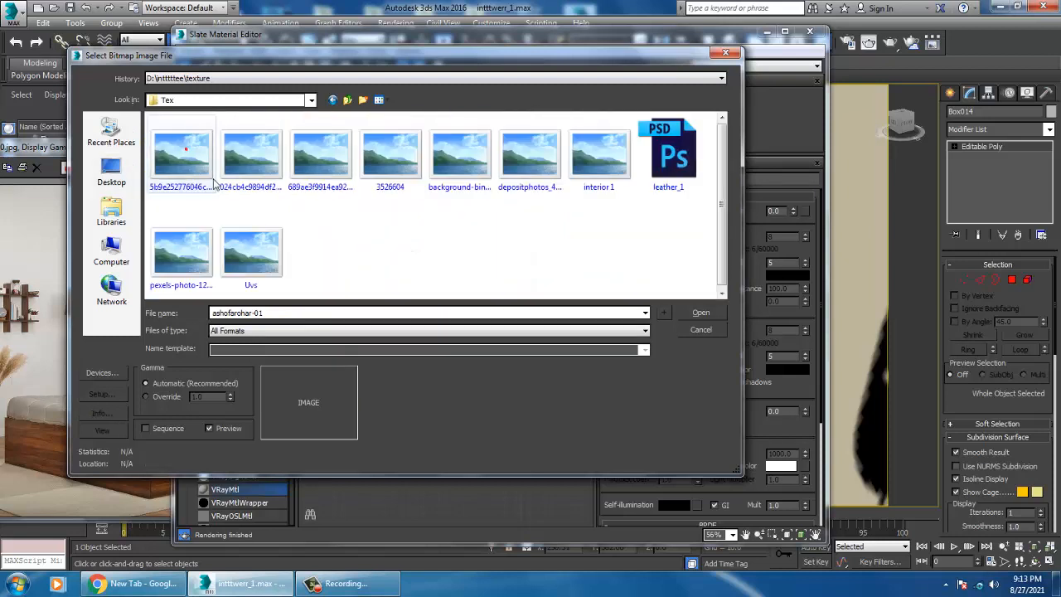
- Preview the images in the Tex folder, including the speckled white and brown carpet textures, as candidates for the pot
{"action": "left_click", "coordinate": [190, 163]}
{"action": "key", "text": "Right"}
{"action": "key", "text": "Right"}
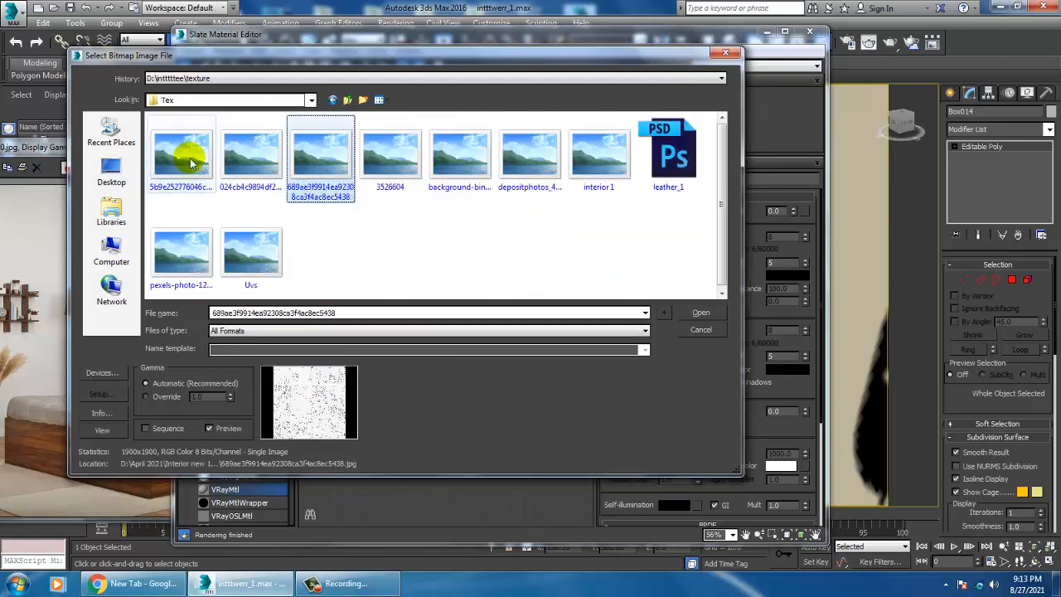
{"action": "key", "text": "Right"}
{"action": "key", "text": "Right"}
{"action": "key", "text": "Right"}
{"action": "key", "text": "Right"}
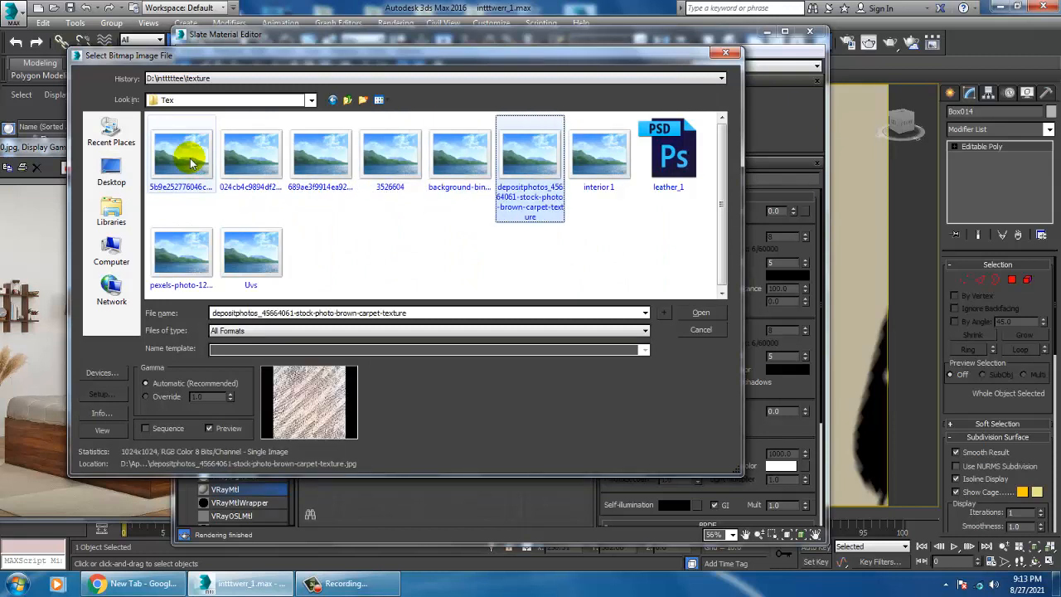
{"action": "key", "text": "Left"}
{"action": "key", "text": "Left"}
{"action": "key", "text": "Left"}
{"action": "key", "text": "Left"}
{"action": "key", "text": "Left"}
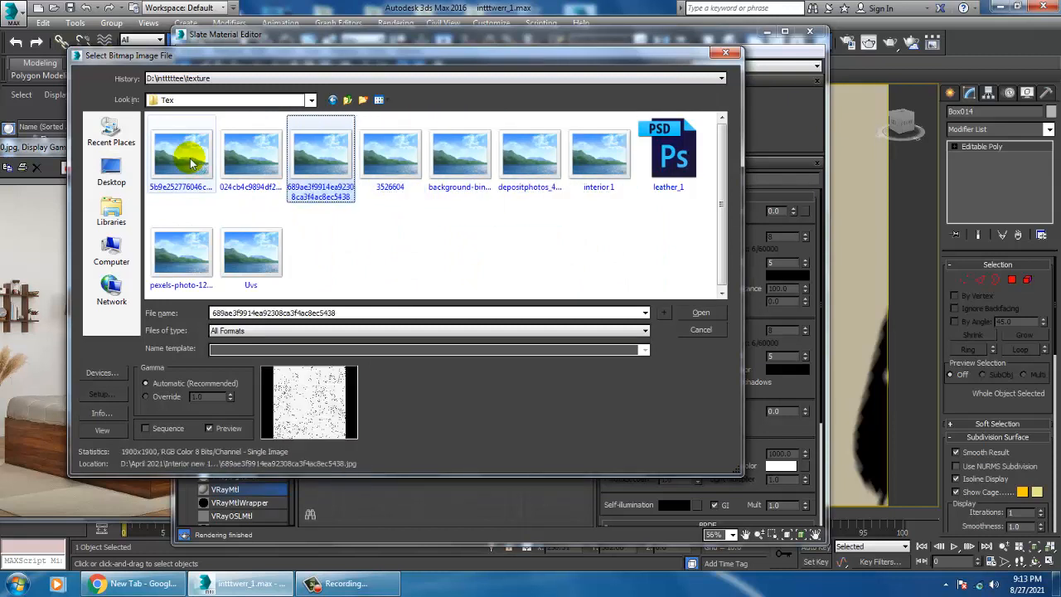
- Open the bedddroom folder in April 2021 and preview its first texture image
{"action": "left_click", "coordinate": [348, 100]}
{"action": "left_click", "coordinate": [348, 101]}
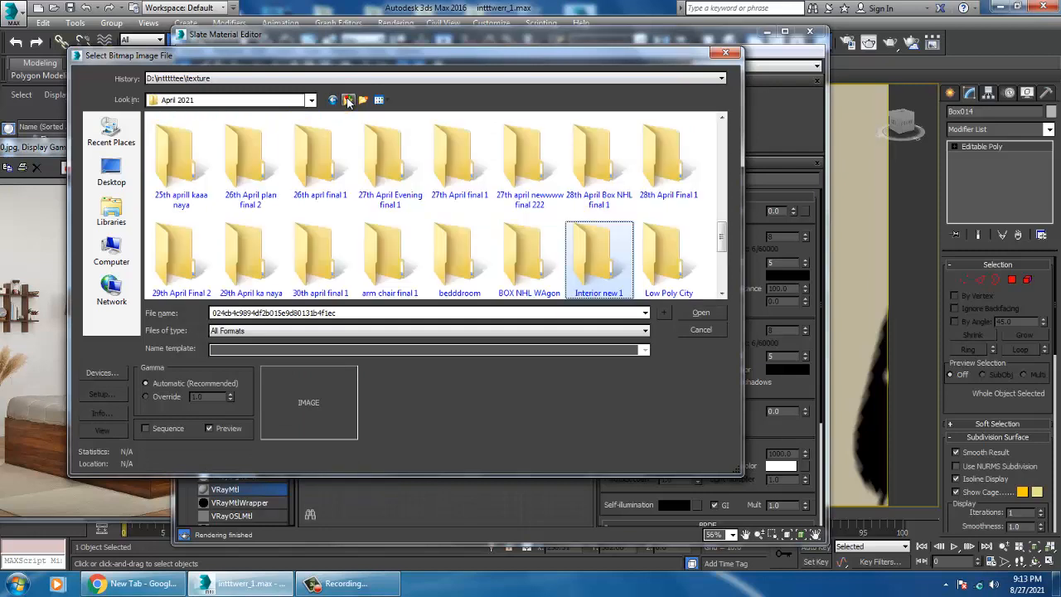
{"action": "left_click", "coordinate": [553, 274]}
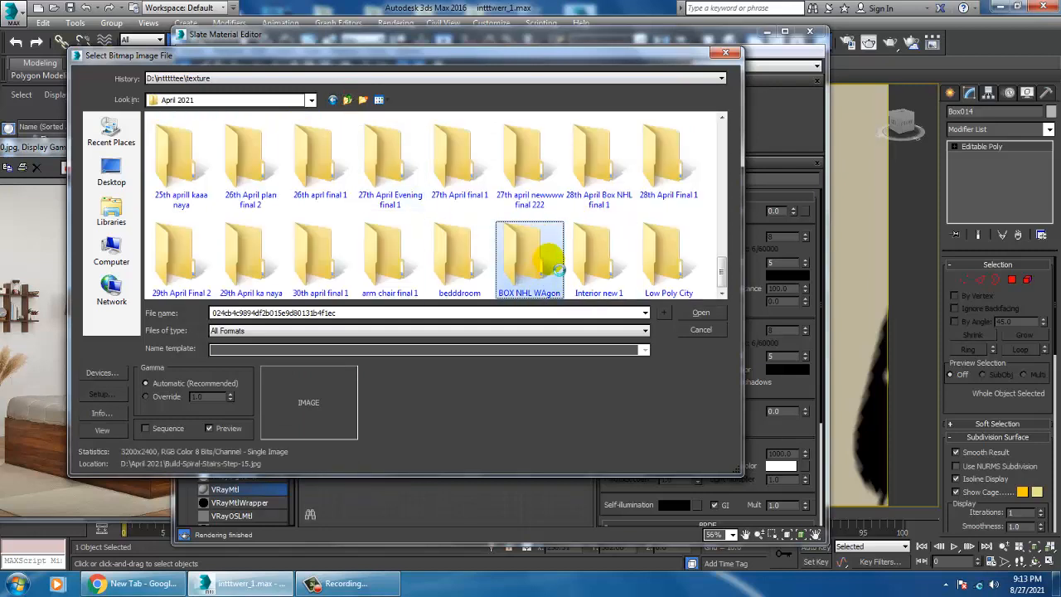
{"action": "key", "text": "b"}
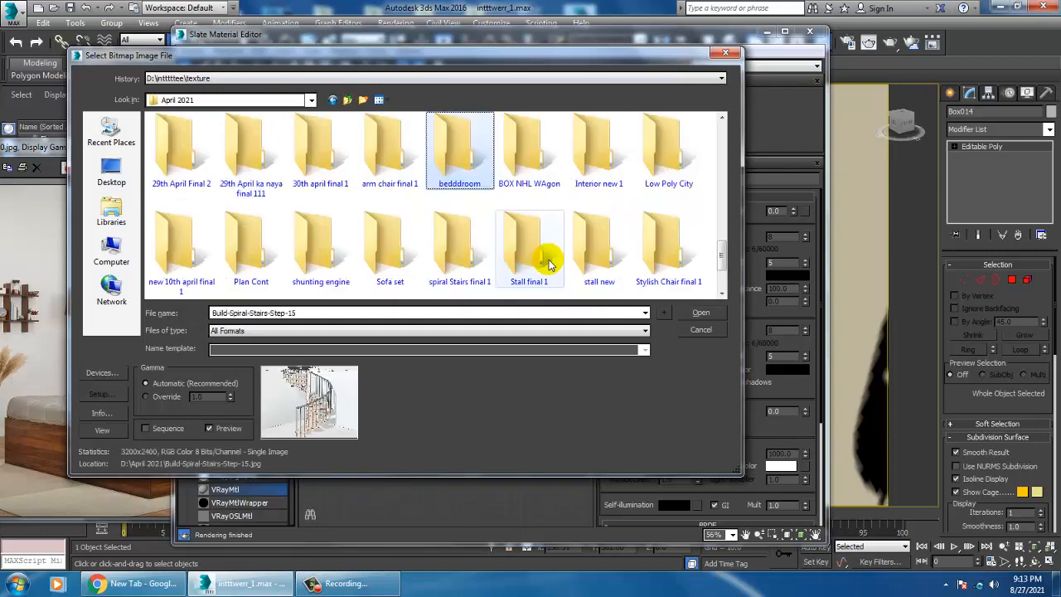
{"action": "double_click", "coordinate": [462, 146]}
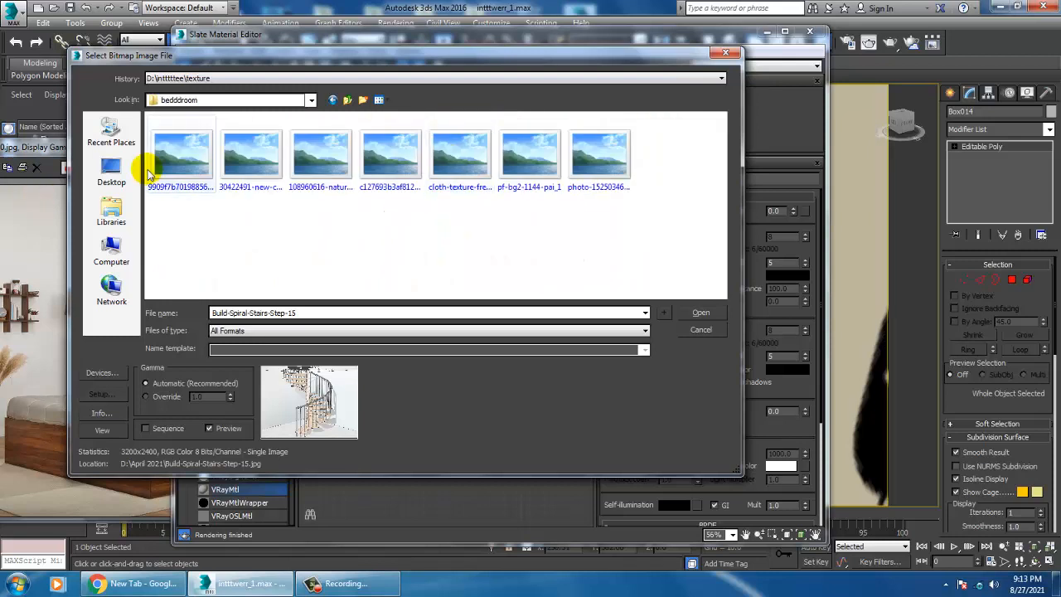
{"action": "left_click", "coordinate": [180, 158]}
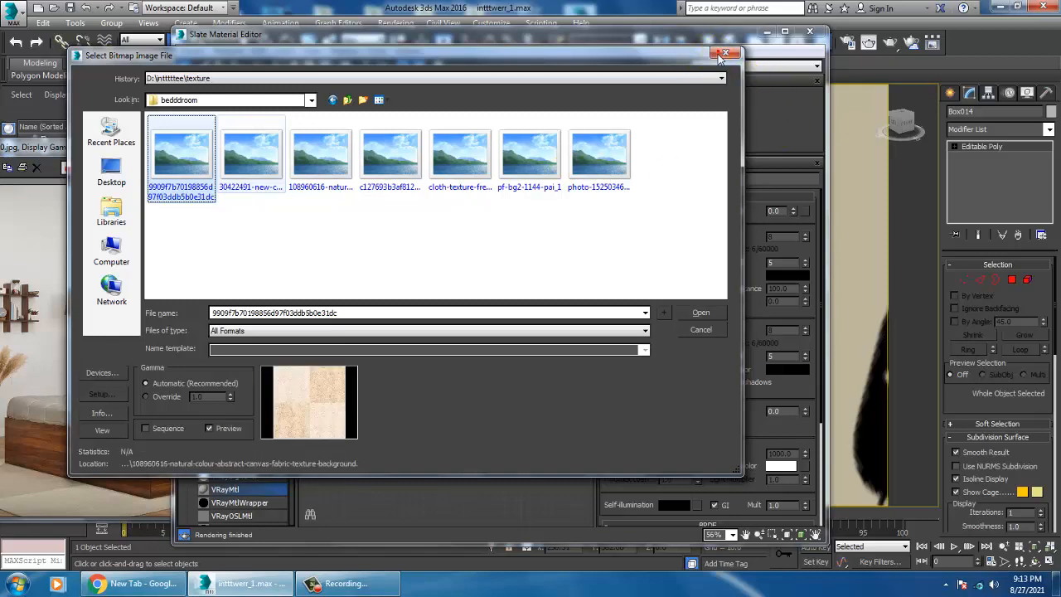
- Abandon the bitmap selection, clear the diffuse map from the small pot's VRayMtl and set its diffuse colour to white
{"action": "left_click", "coordinate": [724, 54]}
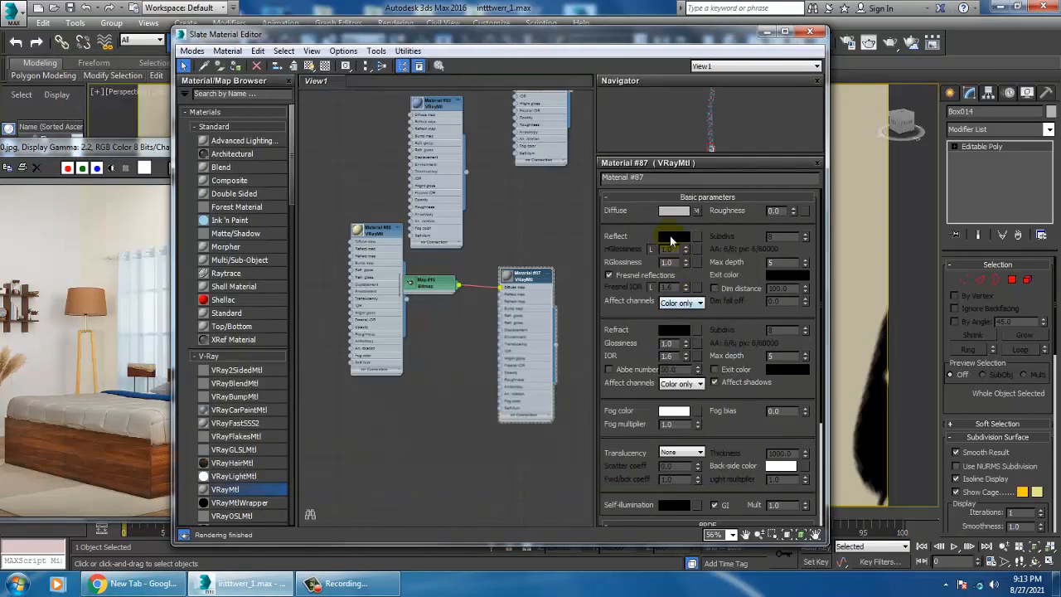
{"action": "right_click", "coordinate": [695, 213]}
{"action": "left_click", "coordinate": [718, 244]}
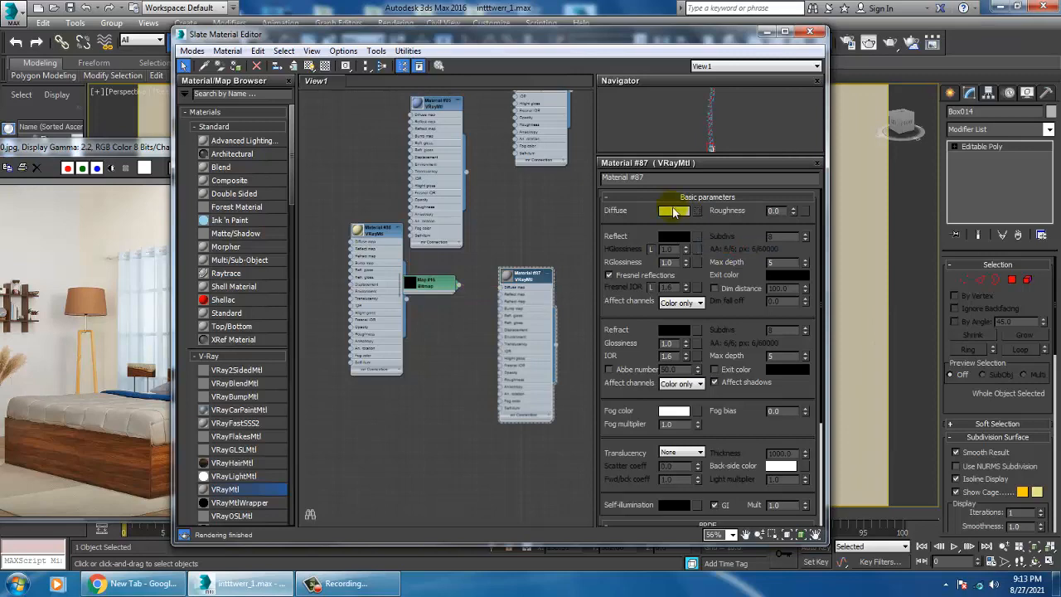
{"action": "left_click", "coordinate": [676, 212]}
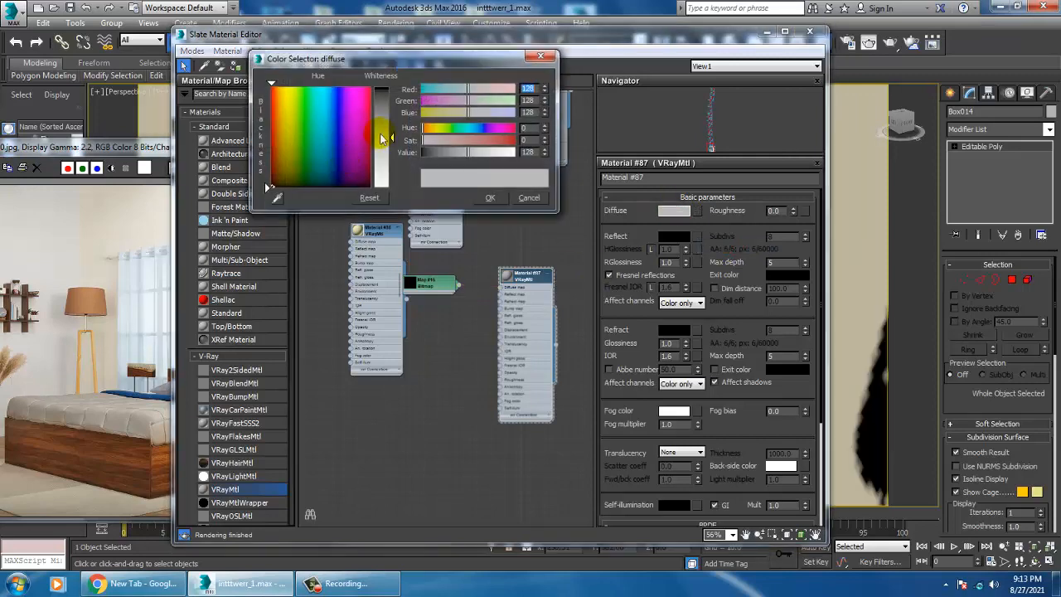
{"action": "left_click_drag", "start_coordinate": [393, 138], "coordinate": [410, 183]}
{"action": "left_click", "coordinate": [491, 198]}
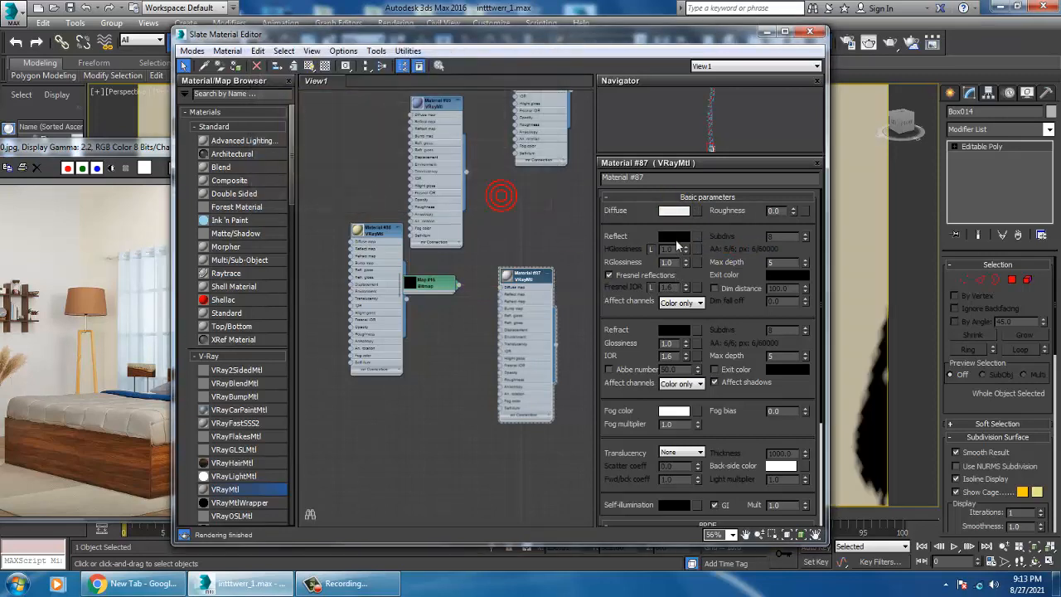
- Set the pot material's reflection to a grey of 79 and assign the material to the small pot
{"action": "left_click", "coordinate": [673, 237]}
{"action": "mouse_move", "coordinate": [383, 90]}
{"action": "left_mouse_down"}
{"action": "mouse_move", "coordinate": [383, 124]}
{"action": "mouse_move", "coordinate": [383, 109]}
{"action": "left_mouse_up"}
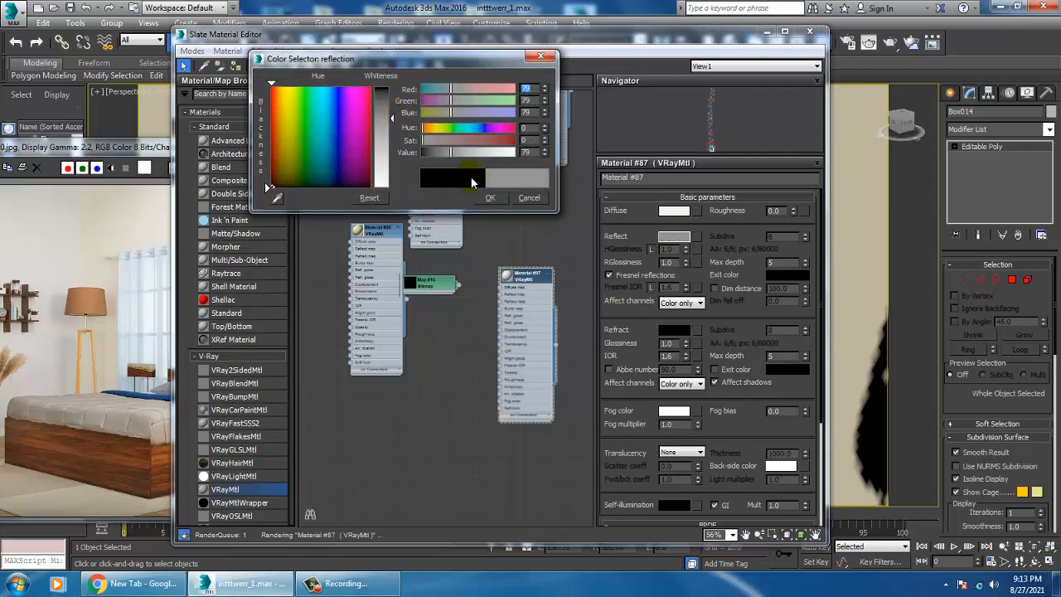
{"action": "left_click", "coordinate": [490, 198]}
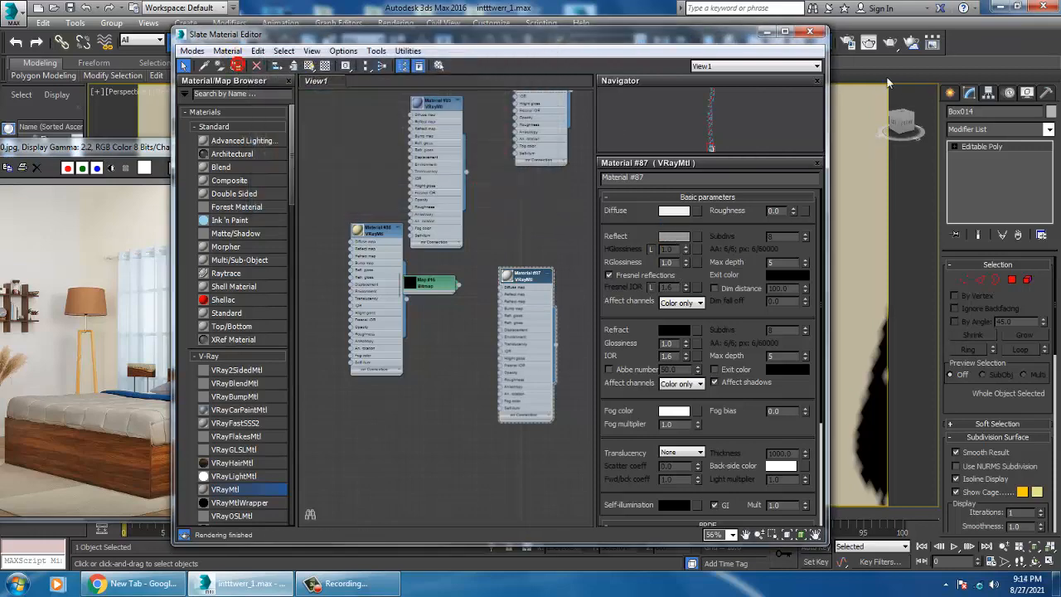
{"action": "left_click", "coordinate": [771, 36]}
- Select the curtain rod above the window and add a new VRayMtl for it in the material graph
{"action": "scroll", "coordinate": [622, 275], "scroll_direction": "down", "scroll_amount": 8}
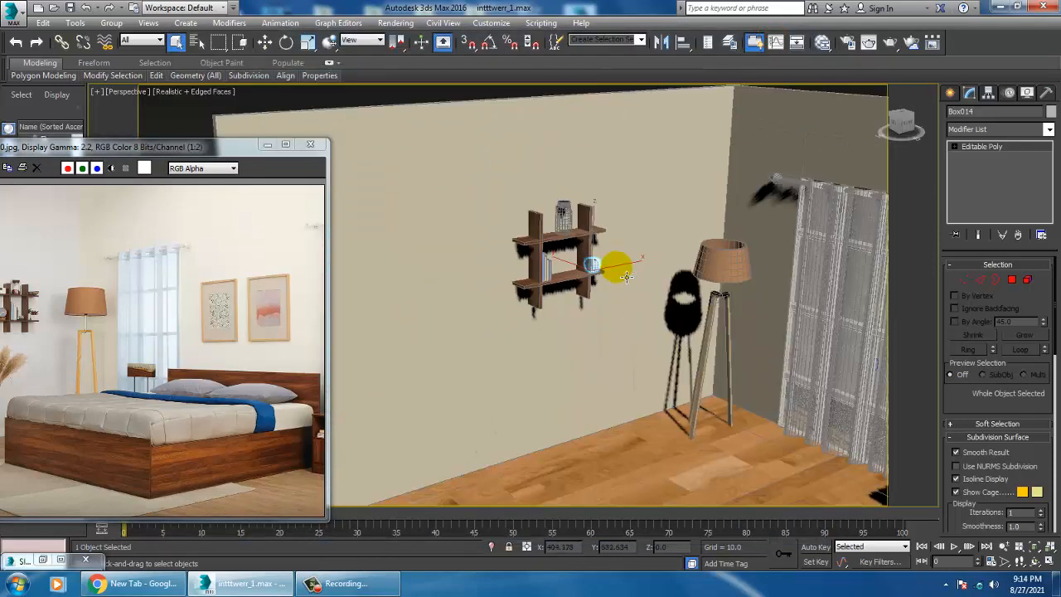
{"action": "middle_click_drag", "start_coordinate": [627, 269], "coordinate": [608, 256]}
{"action": "key", "text": "w"}
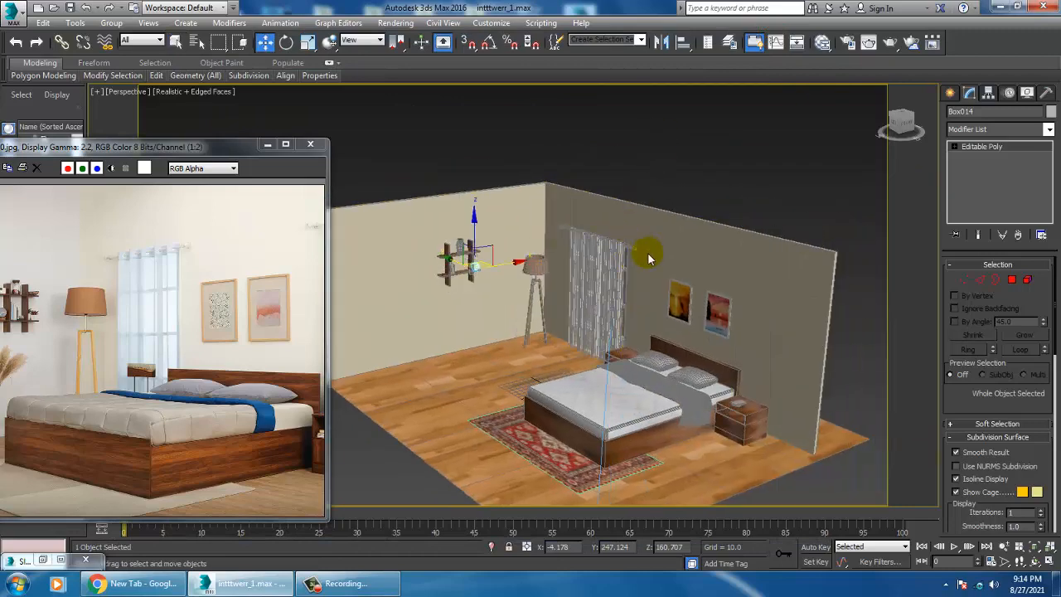
{"action": "left_click", "coordinate": [648, 254]}
{"action": "scroll", "coordinate": [637, 248], "scroll_direction": "up", "scroll_amount": 8}
{"action": "left_click", "coordinate": [633, 269]}
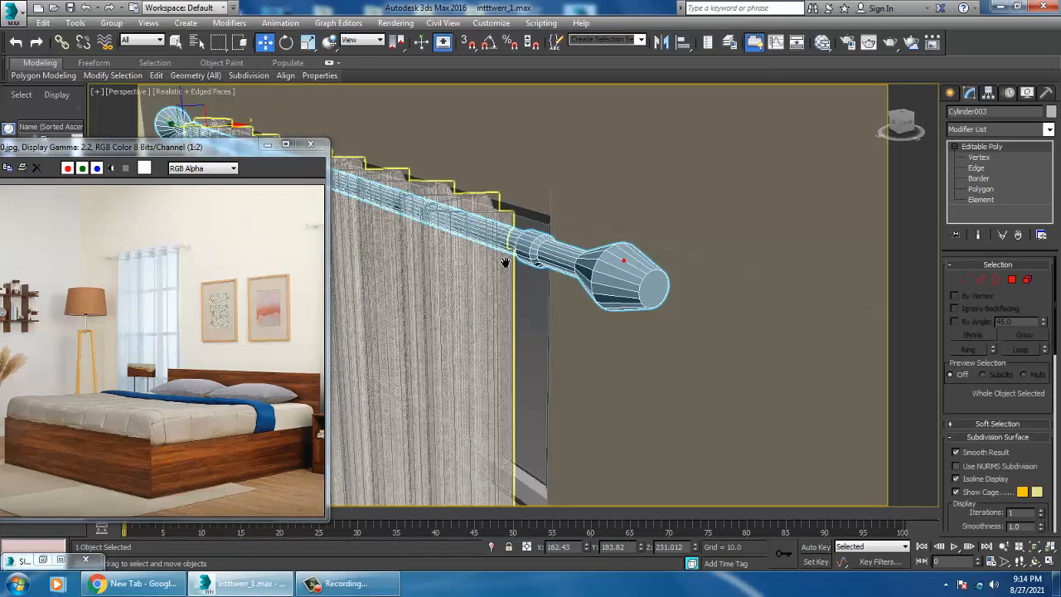
{"action": "scroll", "coordinate": [630, 257], "scroll_direction": "down", "scroll_amount": 6}
{"action": "scroll", "coordinate": [189, 260], "scroll_direction": "up", "scroll_amount": 1}
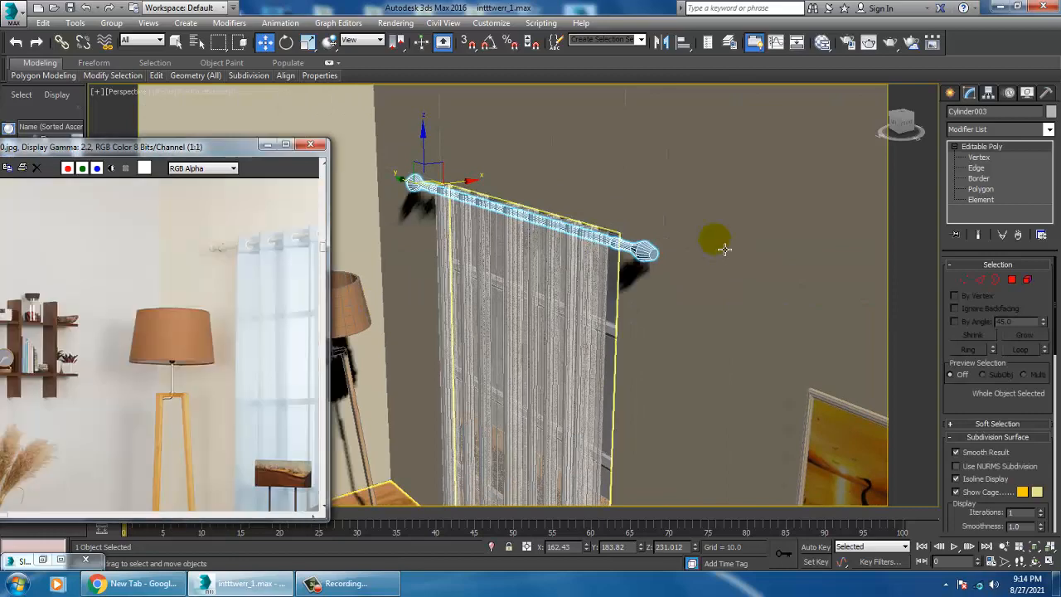
{"action": "key", "text": "m"}
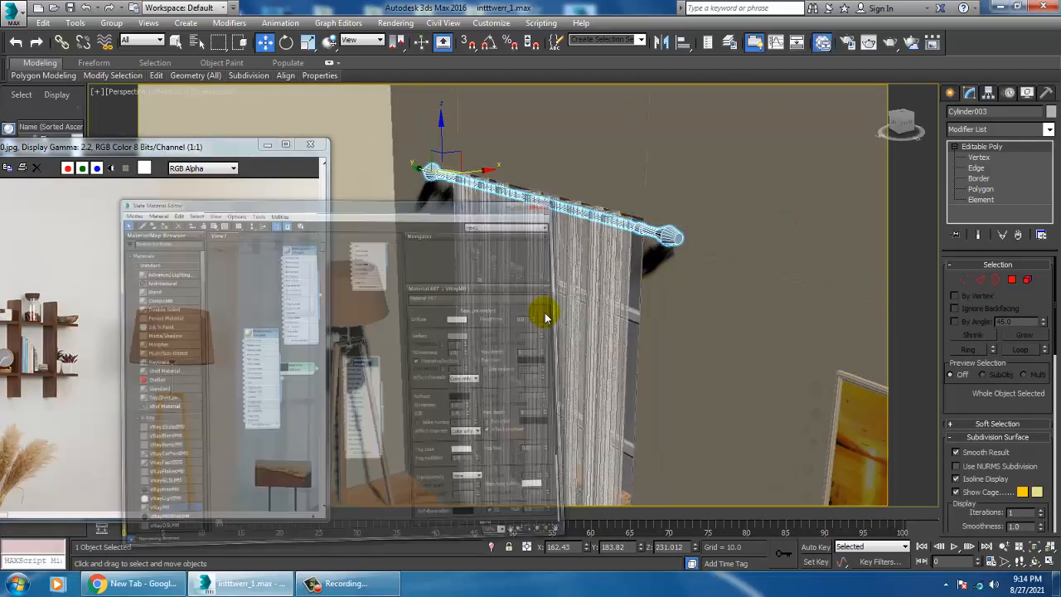
{"action": "middle_click_drag", "start_coordinate": [489, 264], "coordinate": [489, 160]}
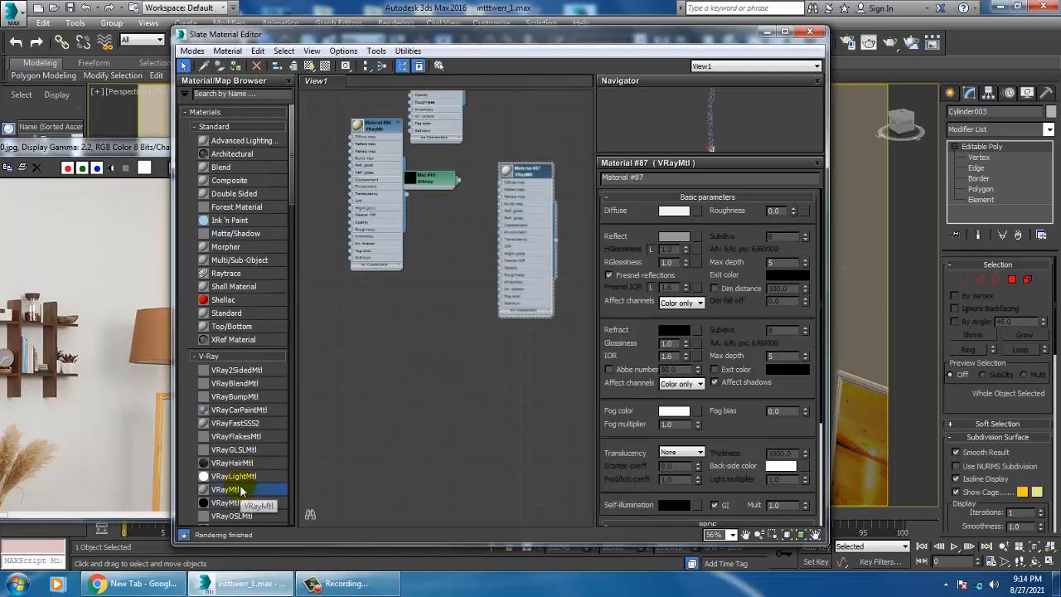
{"action": "left_click_drag", "start_coordinate": [241, 490], "coordinate": [397, 359]}
{"action": "scroll", "coordinate": [423, 347], "scroll_direction": "up", "scroll_amount": 2}
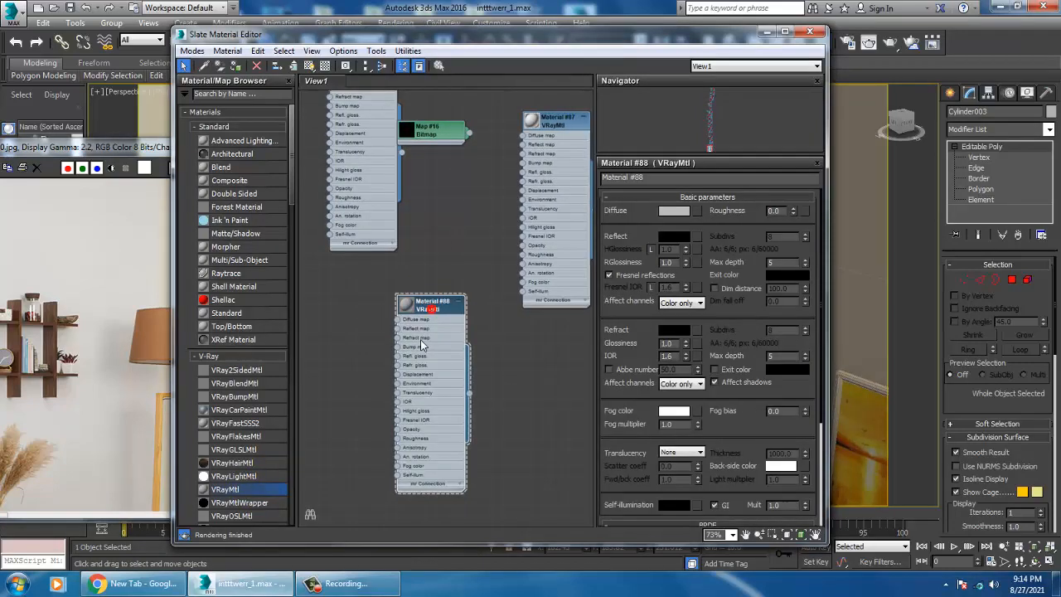
{"action": "scroll", "coordinate": [420, 341], "scroll_direction": "up", "scroll_amount": 1}
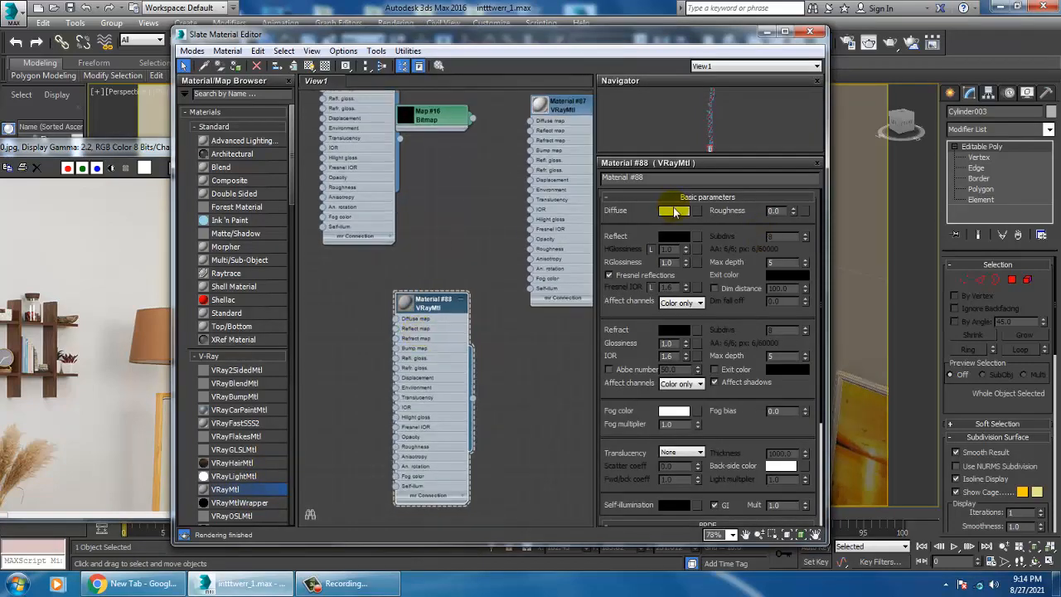
- Give the new material a near-white diffuse, a reflection of 122 and reflection glossiness of 0.81, and assign it to the curtain rod
{"action": "left_click", "coordinate": [676, 215]}
{"action": "left_click_drag", "start_coordinate": [393, 138], "coordinate": [393, 164]}
{"action": "left_click", "coordinate": [493, 198]}
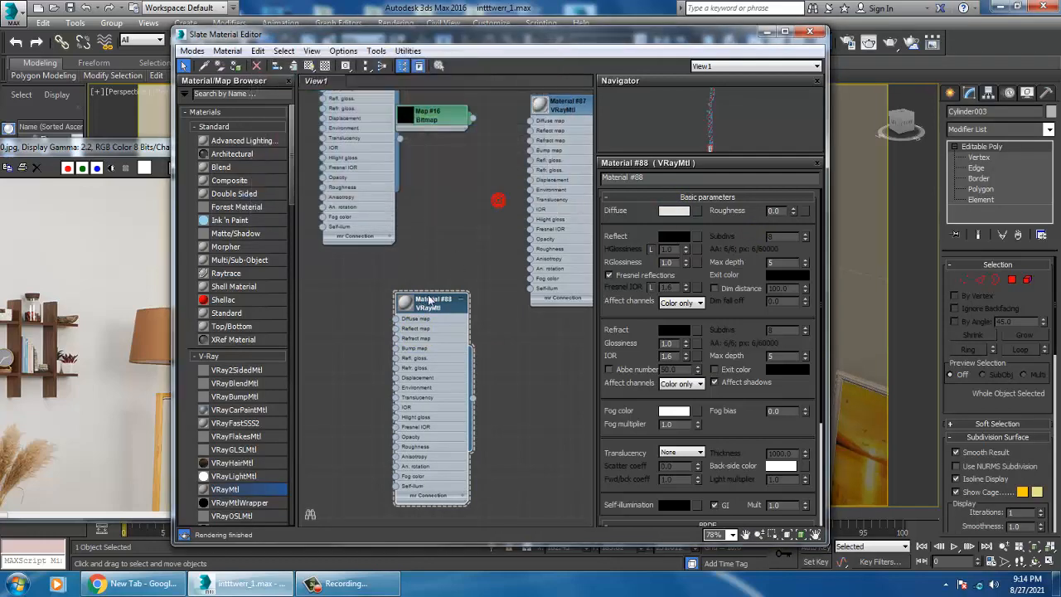
{"action": "double_click", "coordinate": [405, 303]}
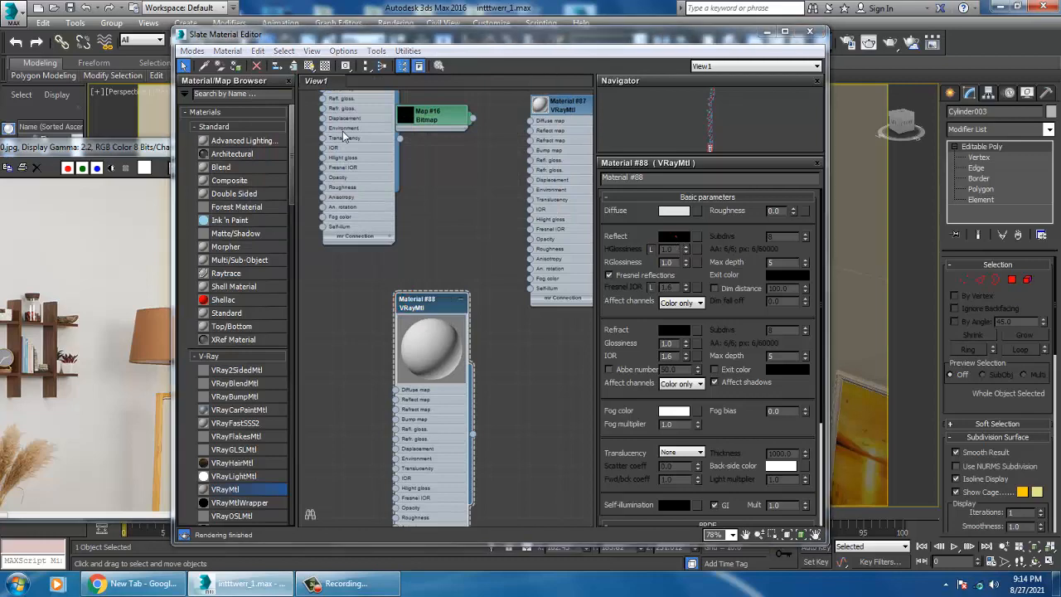
{"action": "left_click", "coordinate": [674, 237]}
{"action": "left_click_drag", "start_coordinate": [393, 93], "coordinate": [393, 135]}
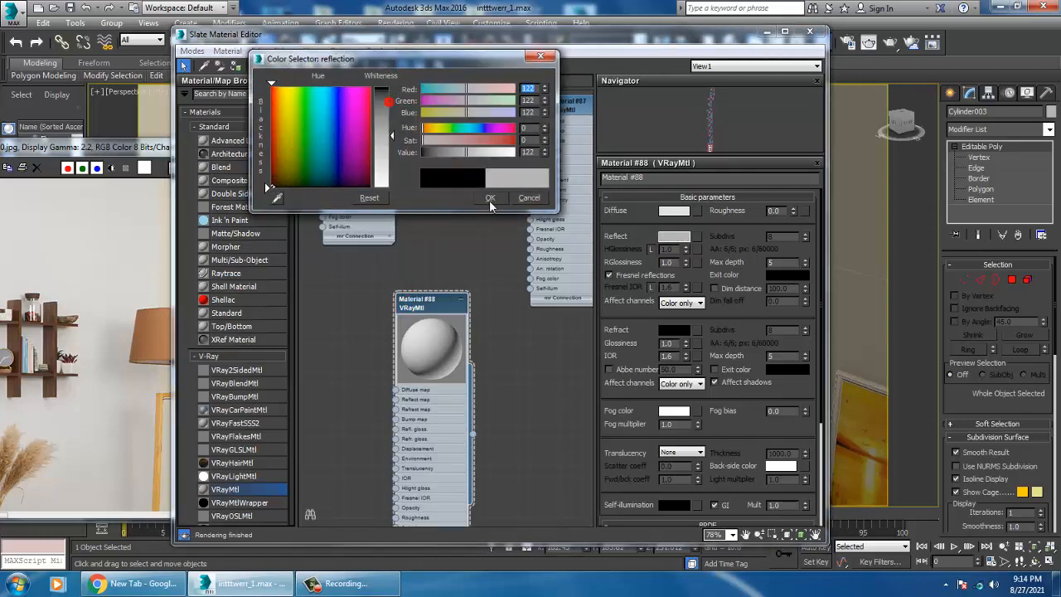
{"action": "left_click", "coordinate": [490, 199]}
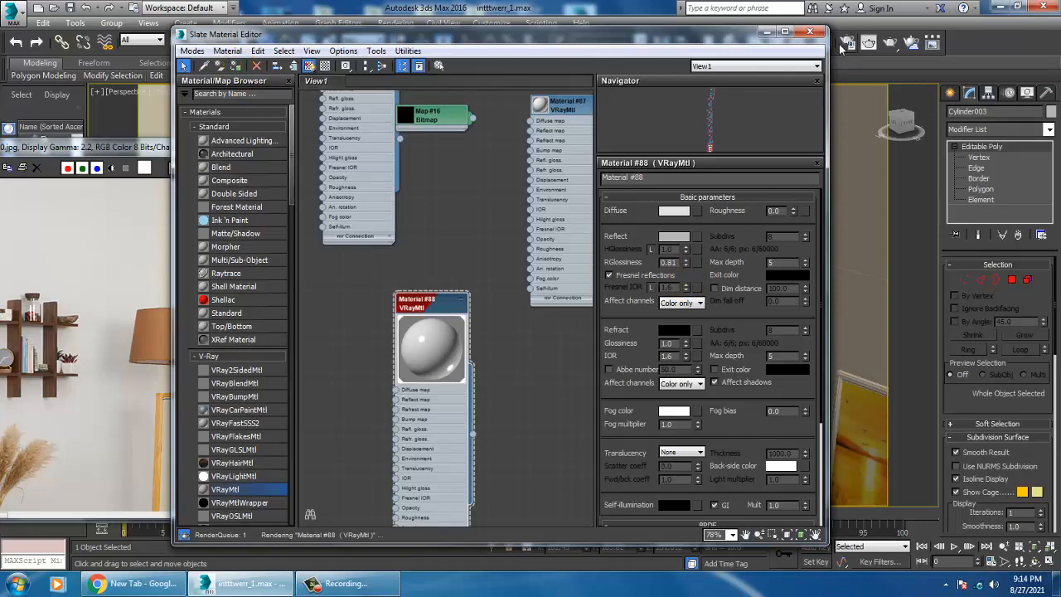
{"action": "left_click", "coordinate": [769, 34]}
{"action": "scroll", "coordinate": [670, 276], "scroll_direction": "down", "scroll_amount": 8}
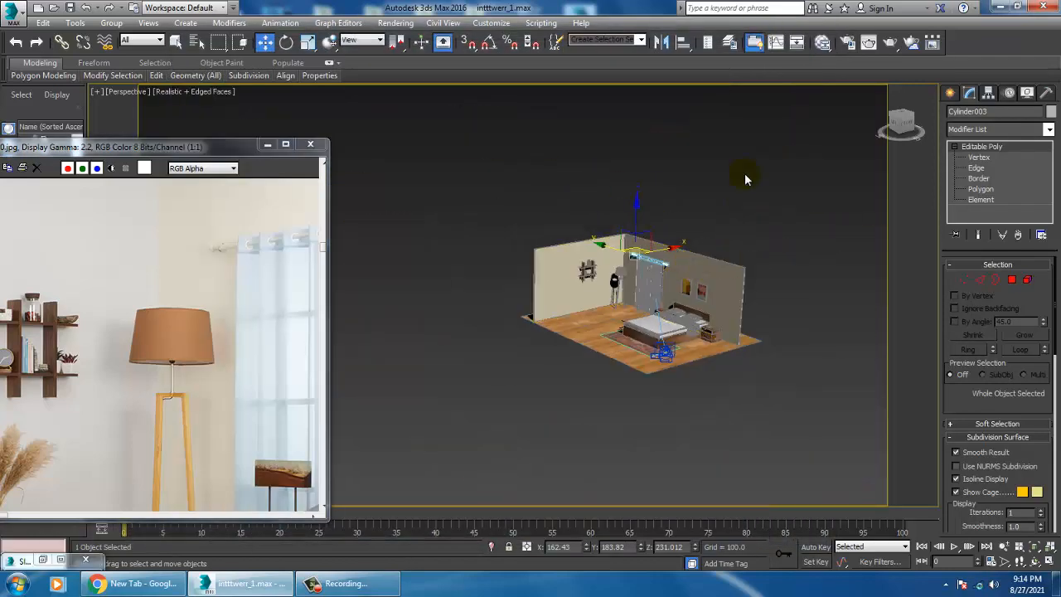
{"action": "left_click", "coordinate": [744, 172]}
{"action": "scroll", "coordinate": [682, 270], "scroll_direction": "up", "scroll_amount": 5}
{"action": "middle_click_drag", "start_coordinate": [682, 270], "coordinate": [646, 214], "text": "alt"}
{"action": "key", "text": "F4"}
{"action": "scroll", "coordinate": [657, 253], "scroll_direction": "down", "scroll_amount": 10}
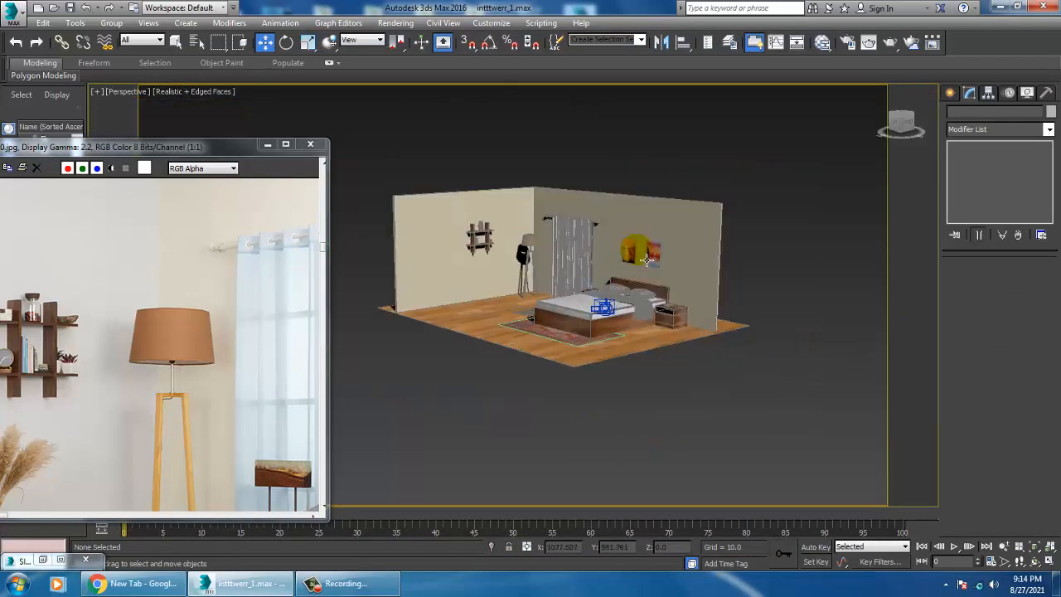
- Draw a box over the room's floor area in the top view, about 678 long, 480 wide and 9.4 high
{"action": "left_click", "coordinate": [951, 93]}
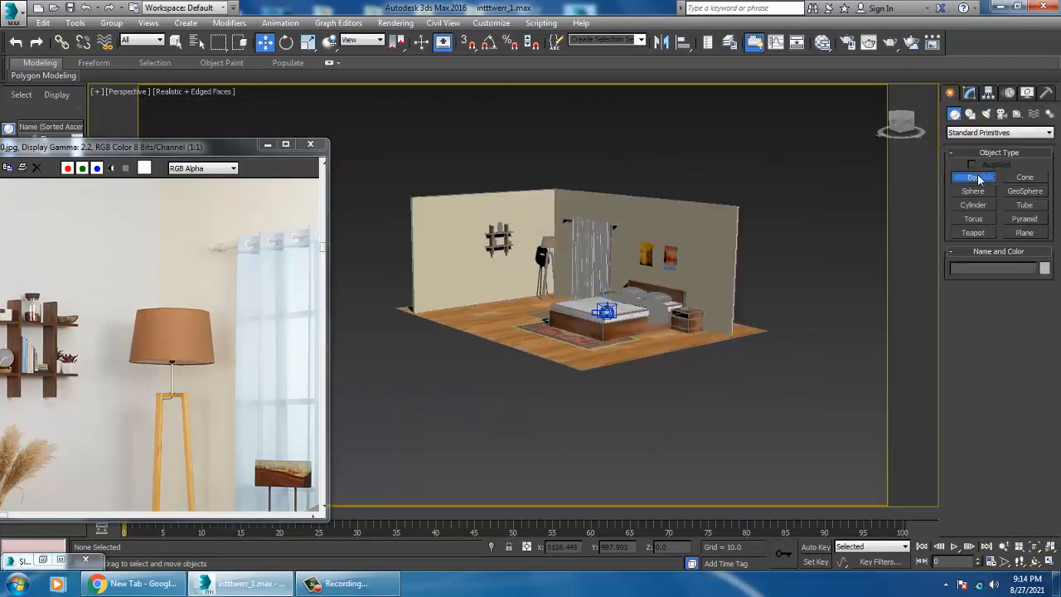
{"action": "middle_click_drag", "start_coordinate": [714, 254], "coordinate": [698, 308], "text": "alt"}
{"action": "key", "text": "alt+w"}
{"action": "middle_click", "coordinate": [360, 168]}
{"action": "key", "text": "alt+w"}
{"action": "middle_click_drag", "start_coordinate": [228, 126], "coordinate": [504, 136]}
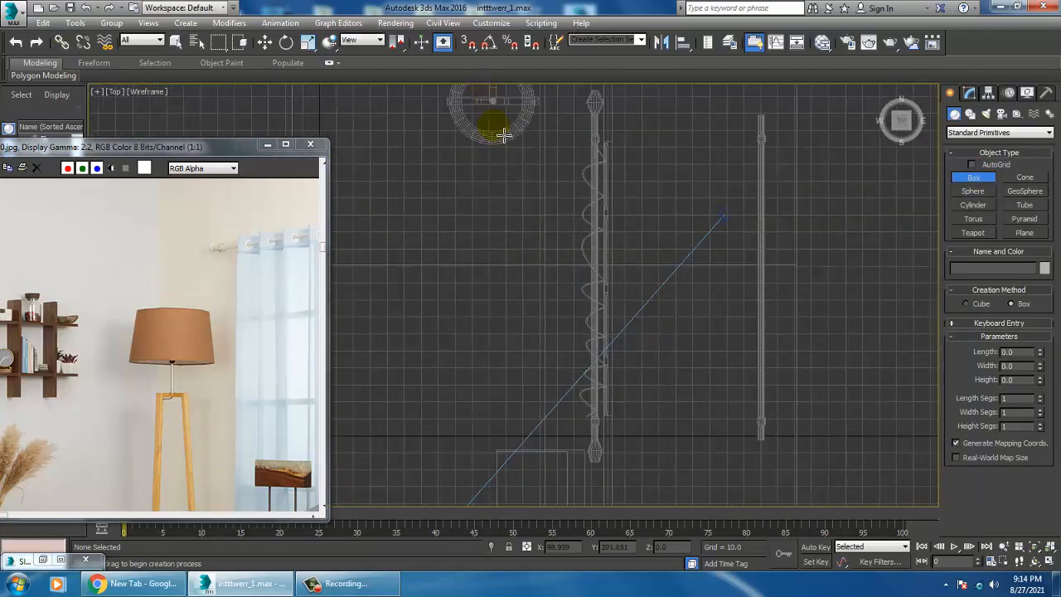
{"action": "scroll", "coordinate": [573, 229], "scroll_direction": "down", "scroll_amount": 6}
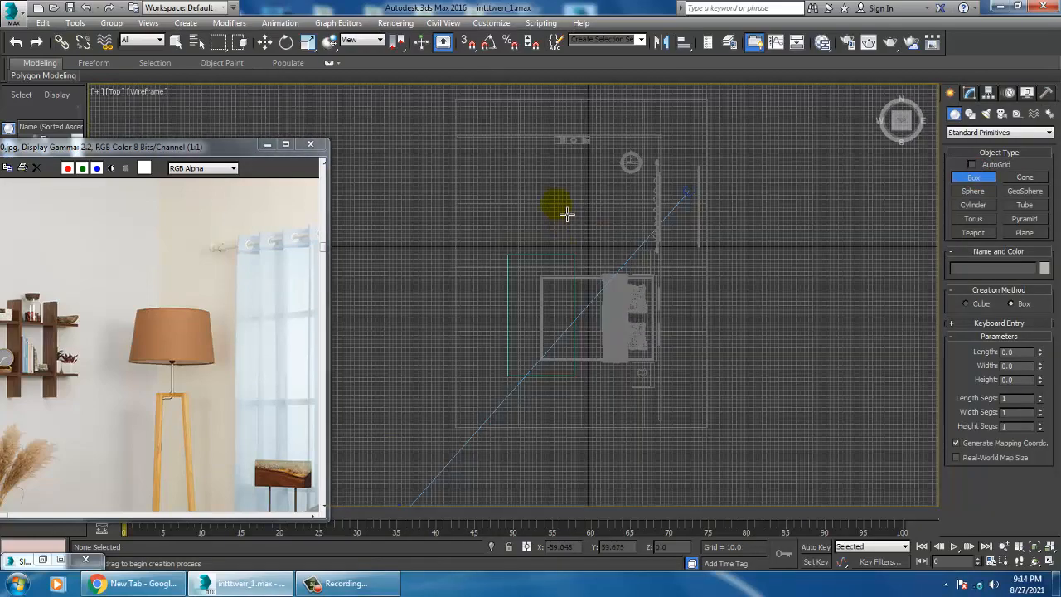
{"action": "left_click_drag", "start_coordinate": [459, 135], "coordinate": [662, 424]}
{"action": "left_click", "coordinate": [661, 420]}
- Raise the new box to the top of the walls as a ceiling, at a Z position of about 303
{"action": "key", "text": "alt+w"}
{"action": "middle_click", "coordinate": [739, 421]}
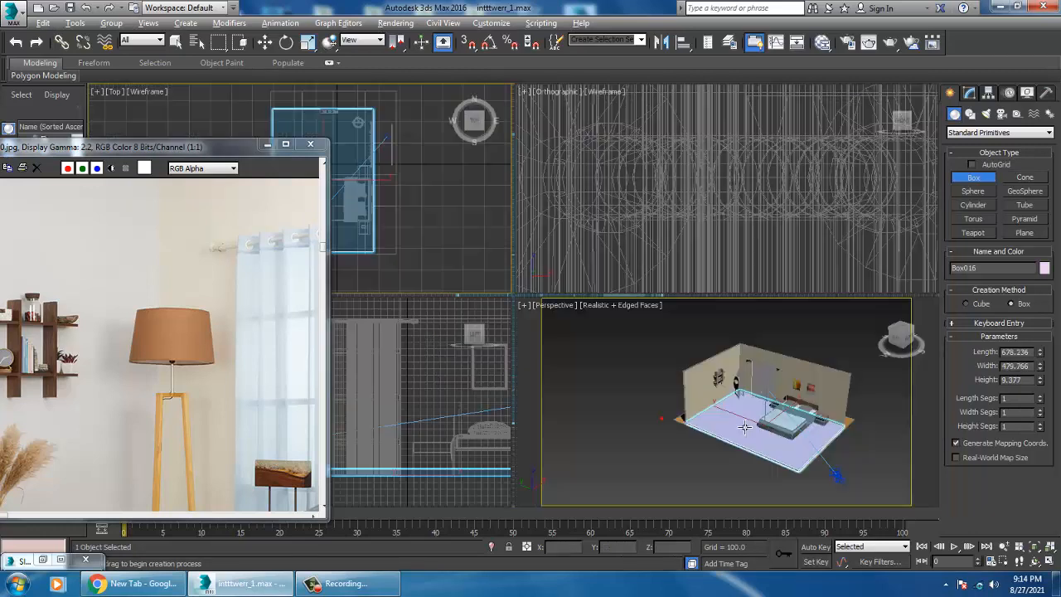
{"action": "key", "text": "alt+w"}
{"action": "middle_click_drag", "start_coordinate": [763, 393], "coordinate": [816, 429], "text": "alt"}
{"action": "key", "text": "w"}
{"action": "key", "text": "r"}
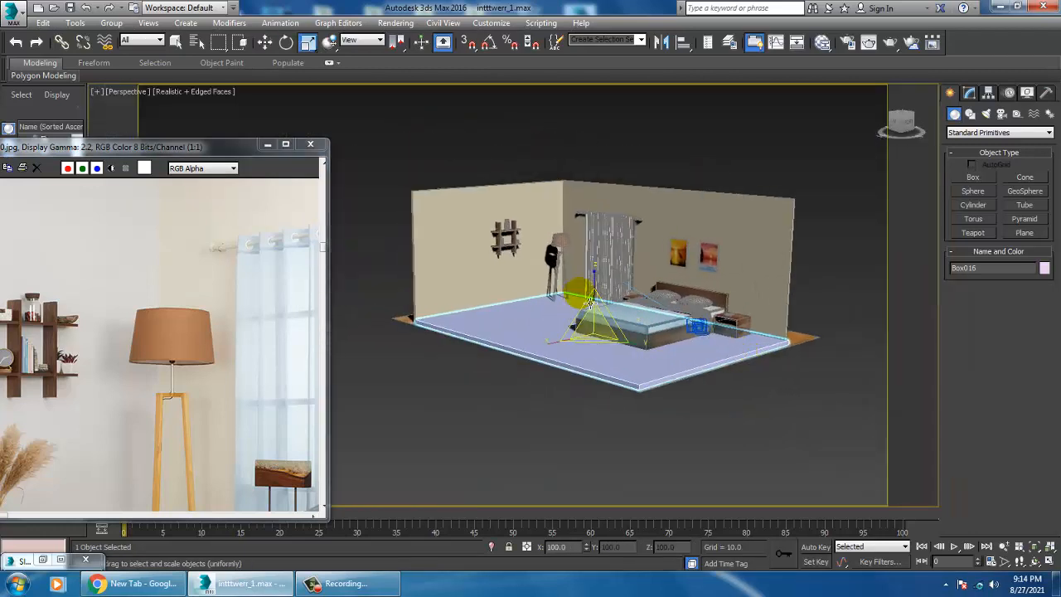
{"action": "left_click_drag", "start_coordinate": [598, 281], "coordinate": [615, 169]}
{"action": "key", "text": "w"}
{"action": "key", "text": "alt+w"}
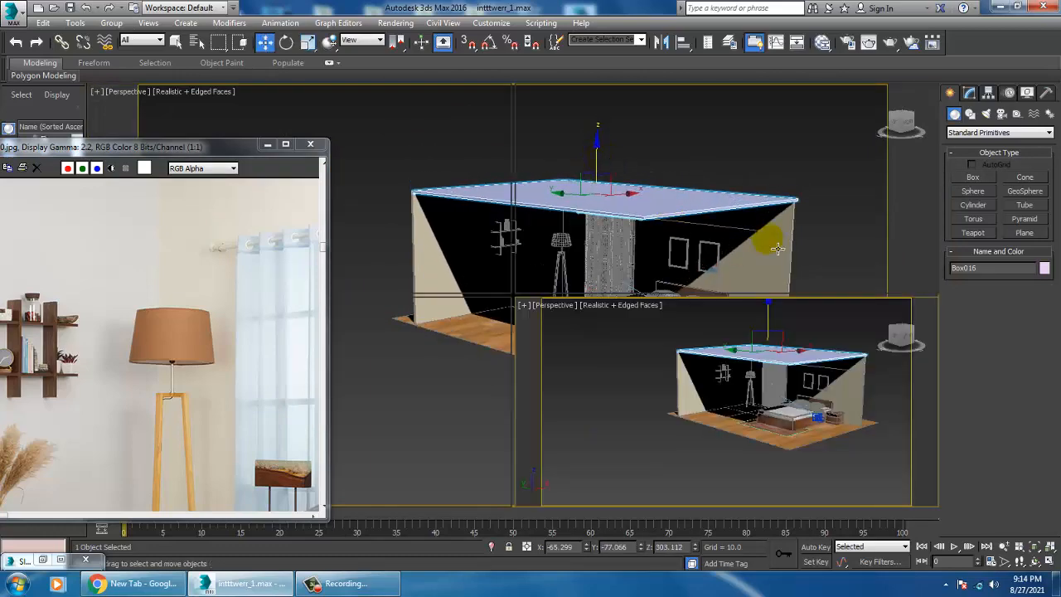
- Check in the orthographic view how the ceiling box sits on top of the walls
{"action": "right_click", "coordinate": [773, 246]}
{"action": "key", "text": "alt+w"}
{"action": "key", "text": "z"}
{"action": "middle_click_drag", "start_coordinate": [676, 280], "coordinate": [680, 281]}
{"action": "key", "text": "alt+w"}
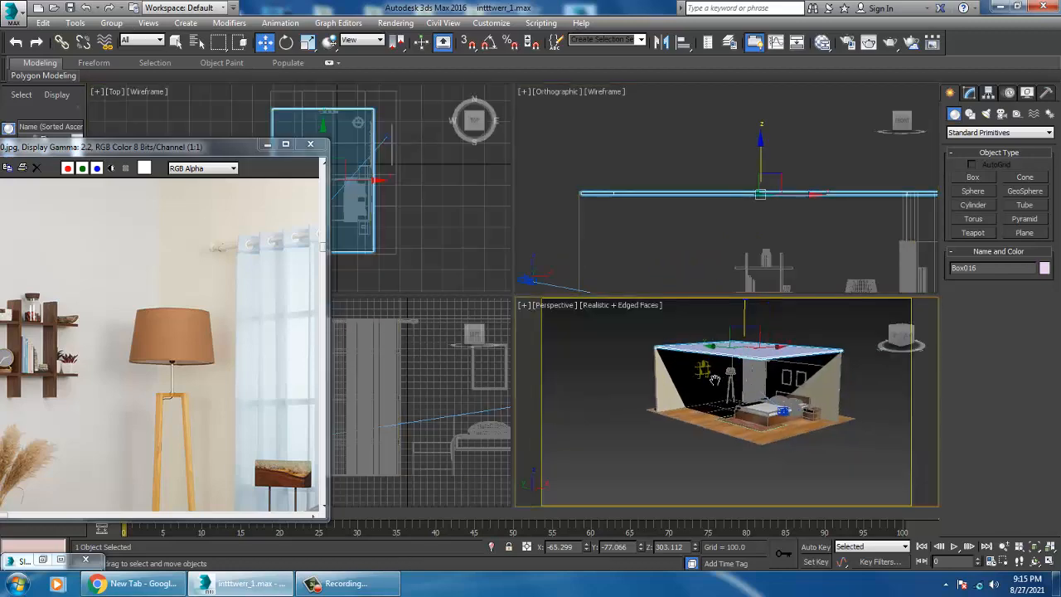
{"action": "right_click", "coordinate": [670, 340]}
{"action": "key", "text": "alt+w"}
- Find the beige VRayMtl Material #16 in the material graph and assign it to the ceiling box
{"action": "key", "text": "m"}
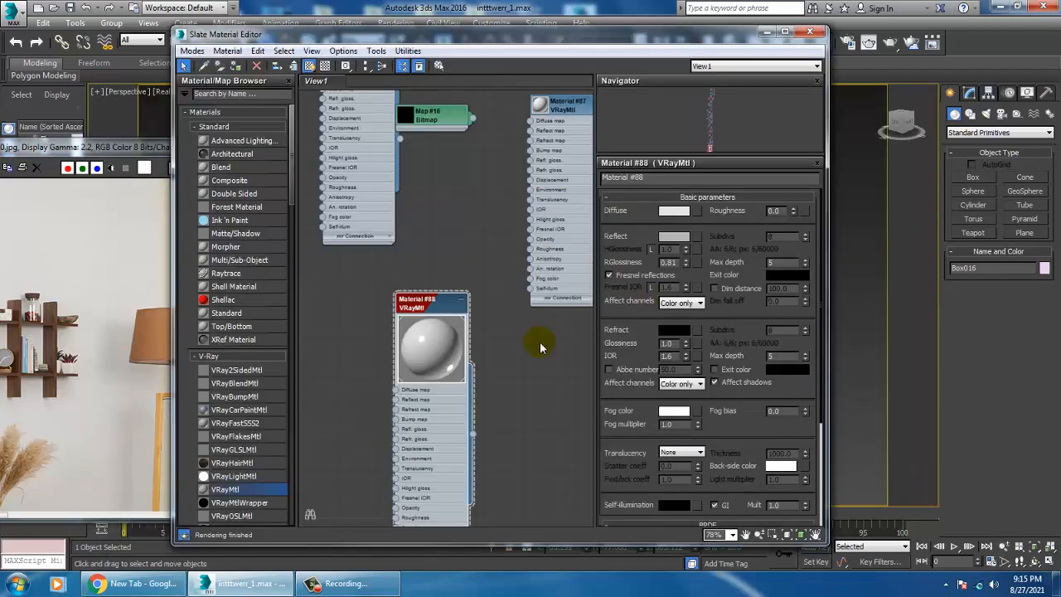
{"action": "middle_click_drag", "start_coordinate": [537, 246], "coordinate": [520, 522]}
{"action": "middle_click_drag", "start_coordinate": [486, 215], "coordinate": [460, 402]}
{"action": "mouse_move", "coordinate": [518, 112]}
{"action": "middle_mouse_down"}
{"action": "mouse_move", "coordinate": [451, 272]}
{"action": "mouse_move", "coordinate": [509, 265]}
{"action": "mouse_move", "coordinate": [473, 201]}
{"action": "mouse_move", "coordinate": [479, 128]}
{"action": "mouse_move", "coordinate": [467, 208]}
{"action": "mouse_move", "coordinate": [515, 348]}
{"action": "mouse_move", "coordinate": [503, 331]}
{"action": "mouse_move", "coordinate": [491, 217]}
{"action": "mouse_move", "coordinate": [494, 392]}
{"action": "middle_mouse_up"}
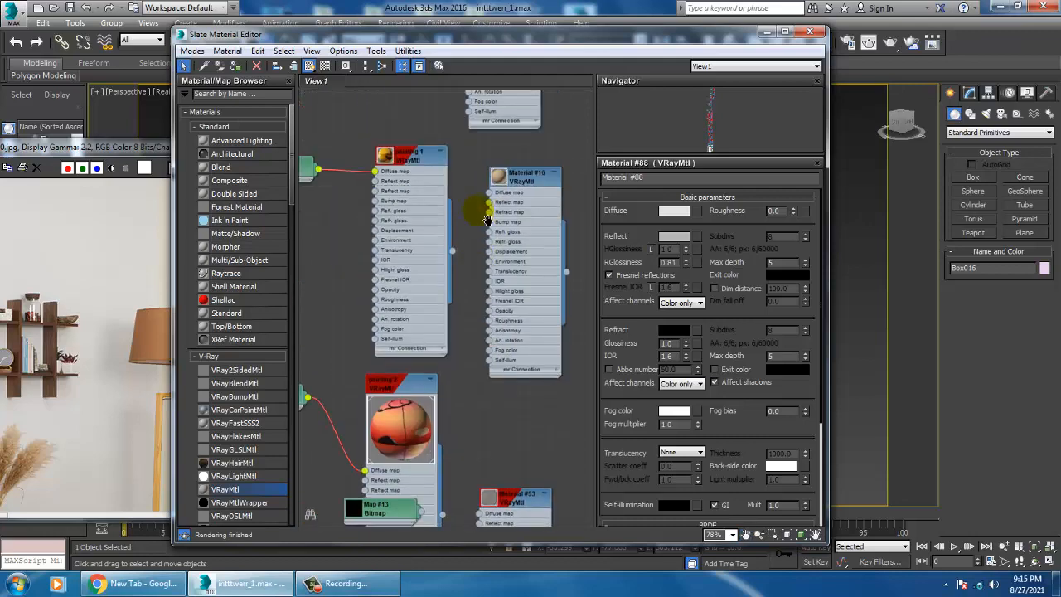
{"action": "middle_click_drag", "start_coordinate": [478, 208], "coordinate": [472, 271]}
{"action": "double_click", "coordinate": [492, 239]}
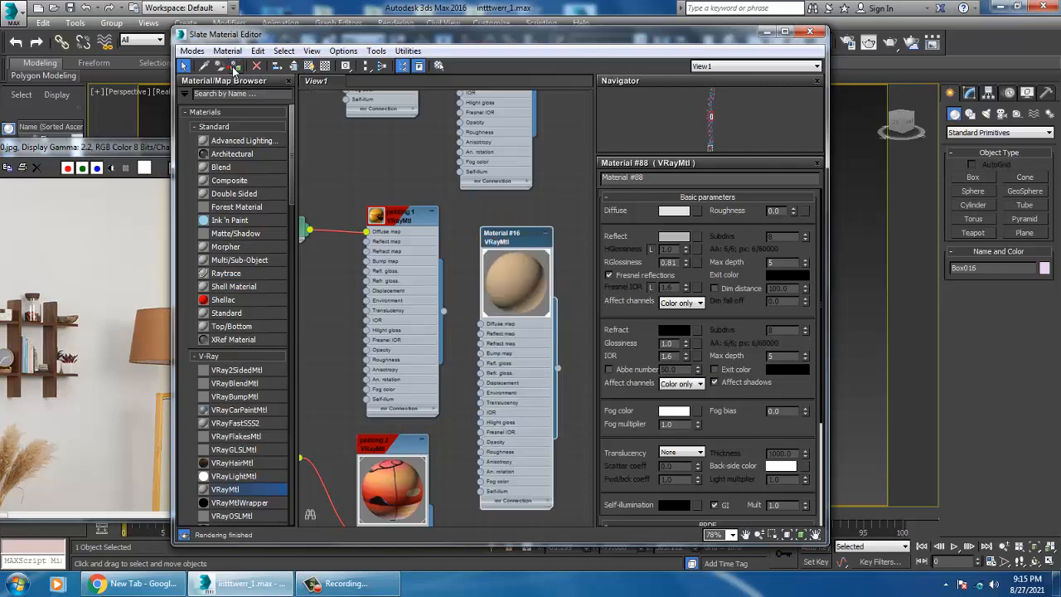
{"action": "left_click", "coordinate": [766, 32]}
{"action": "middle_click_drag", "start_coordinate": [750, 216], "coordinate": [572, 315], "text": "alt"}
{"action": "scroll", "coordinate": [690, 331], "scroll_direction": "up", "scroll_amount": 4}
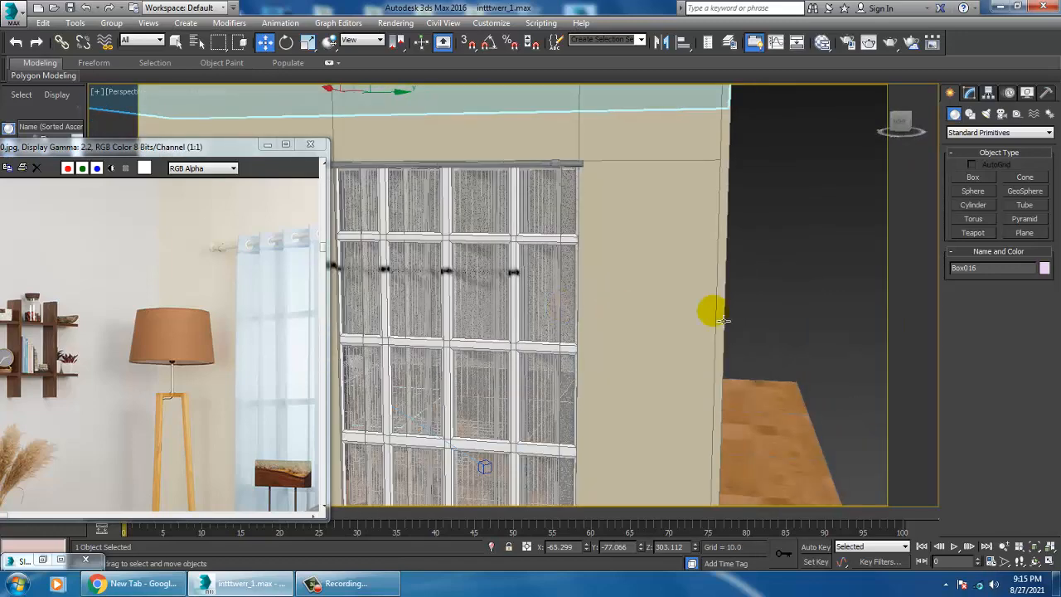
{"action": "scroll", "coordinate": [787, 324], "scroll_direction": "down", "scroll_amount": 3}
{"action": "middle_click_drag", "start_coordinate": [723, 320], "coordinate": [609, 304], "text": "alt"}
- Show the whole room in the front view and start a VRaySun from the V-Ray light types
{"action": "key", "text": "alt+w"}
{"action": "middle_click_drag", "start_coordinate": [663, 261], "coordinate": [685, 195]}
{"action": "key", "text": "f"}
{"action": "key", "text": "alt+w"}
{"action": "key", "text": "z"}
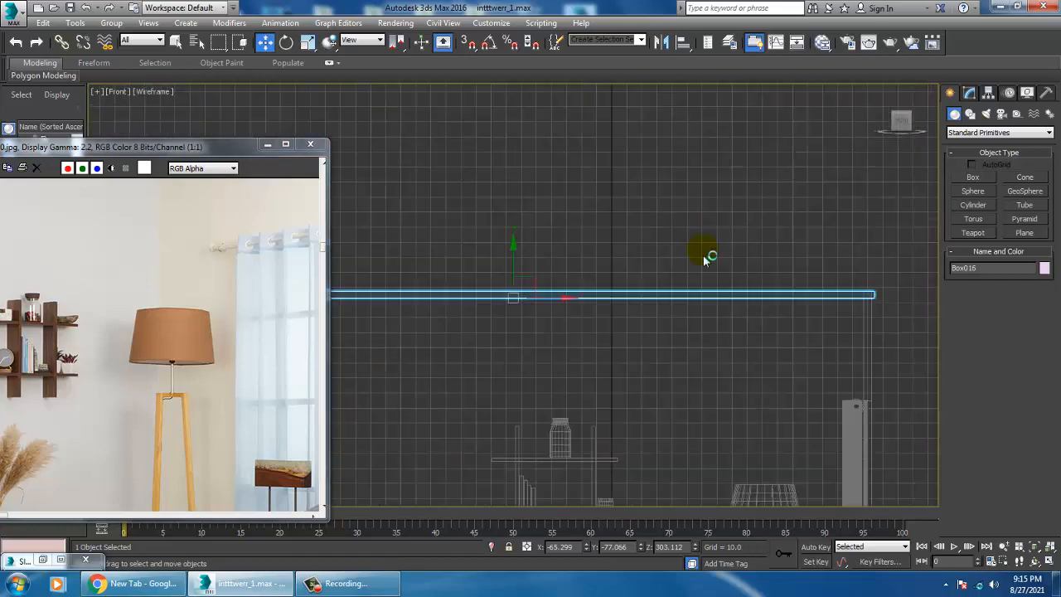
{"action": "scroll", "coordinate": [705, 260], "scroll_direction": "down", "scroll_amount": 8}
{"action": "scroll", "coordinate": [705, 267], "scroll_direction": "up", "scroll_amount": 3}
{"action": "middle_click_drag", "start_coordinate": [775, 348], "coordinate": [668, 334]}
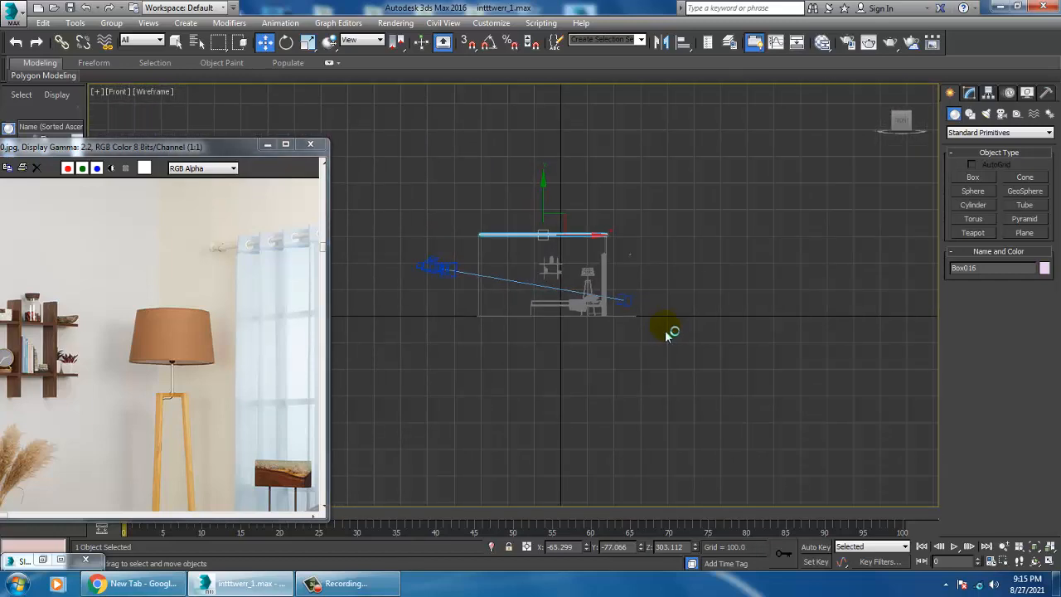
{"action": "left_click", "coordinate": [986, 114]}
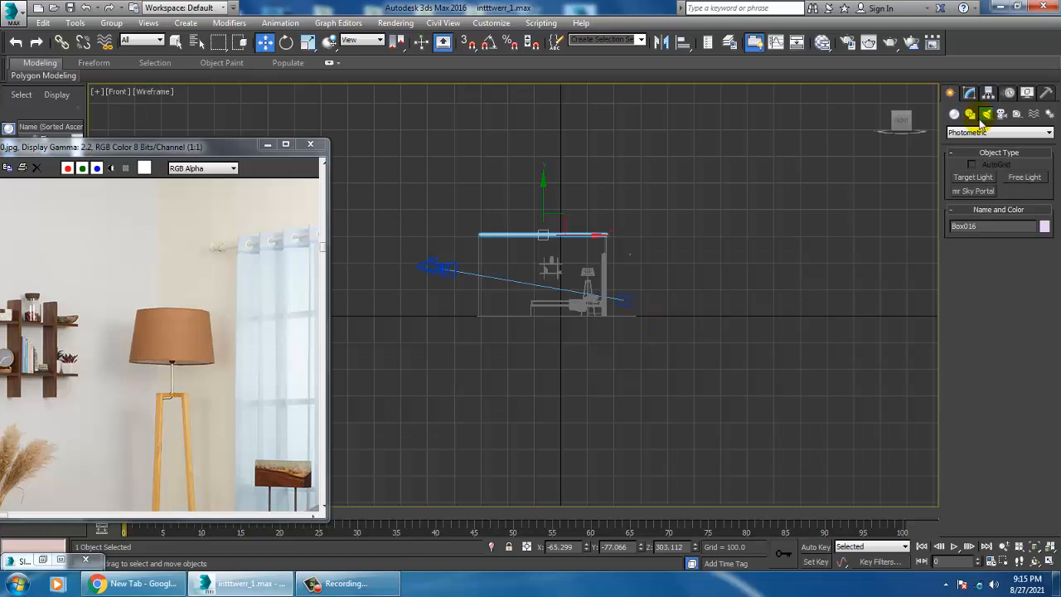
{"action": "left_click", "coordinate": [967, 133]}
{"action": "left_click", "coordinate": [980, 164]}
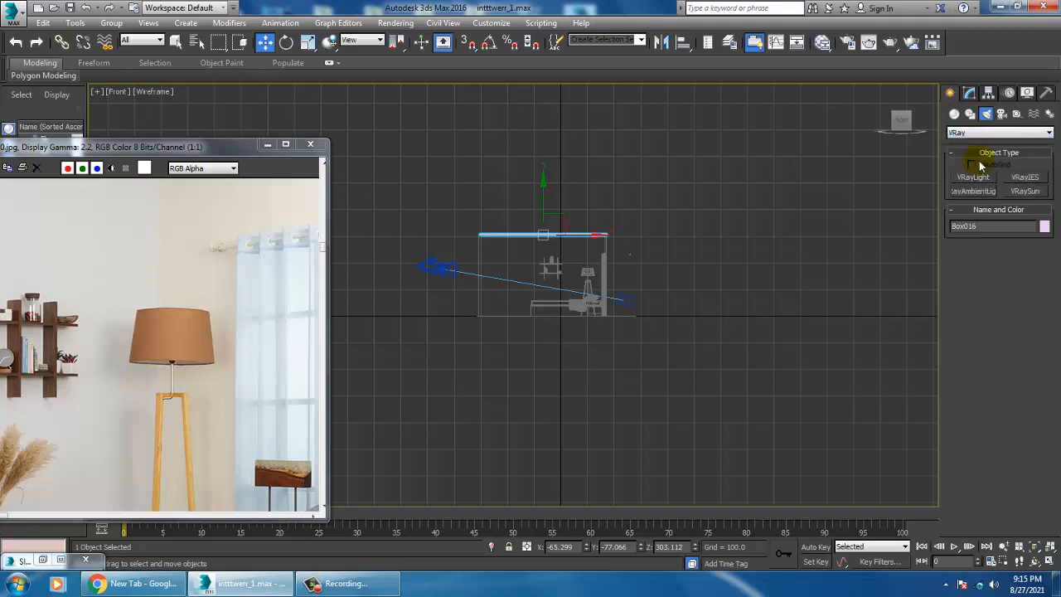
{"action": "left_click", "coordinate": [1018, 193]}
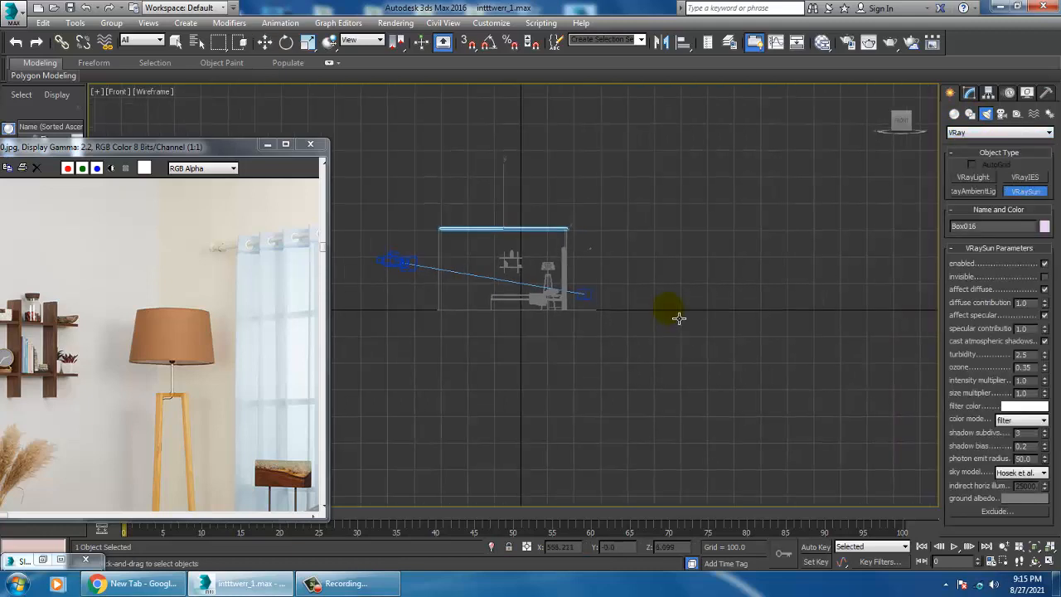
- Remove the stray cylinder floating outside the window wall
{"action": "scroll", "coordinate": [624, 277], "scroll_direction": "up", "scroll_amount": 5}
{"action": "middle_click_drag", "start_coordinate": [640, 273], "coordinate": [628, 269]}
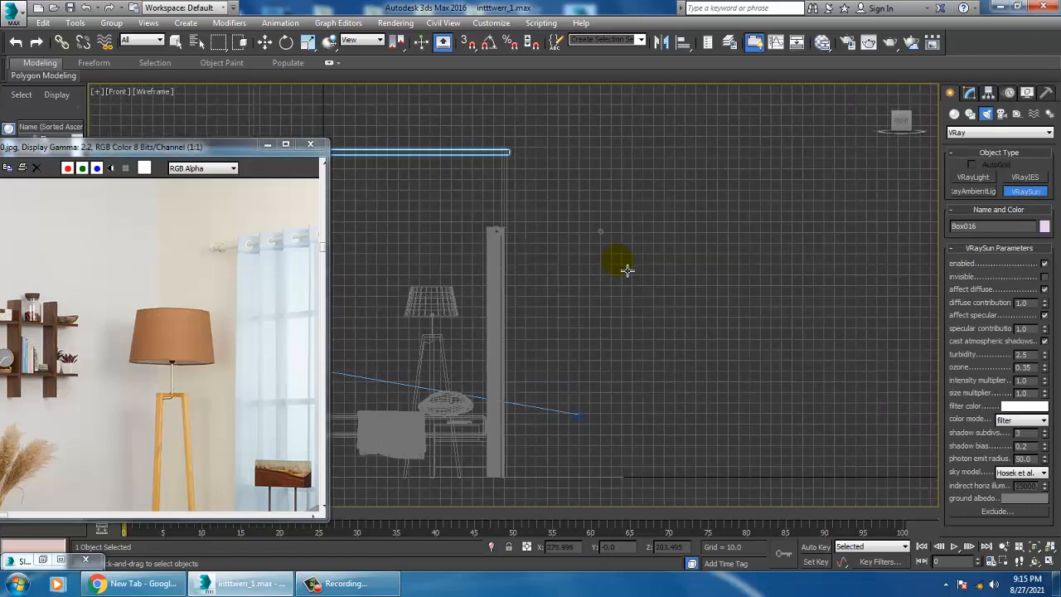
{"action": "key", "text": "w"}
{"action": "left_click", "coordinate": [601, 232]}
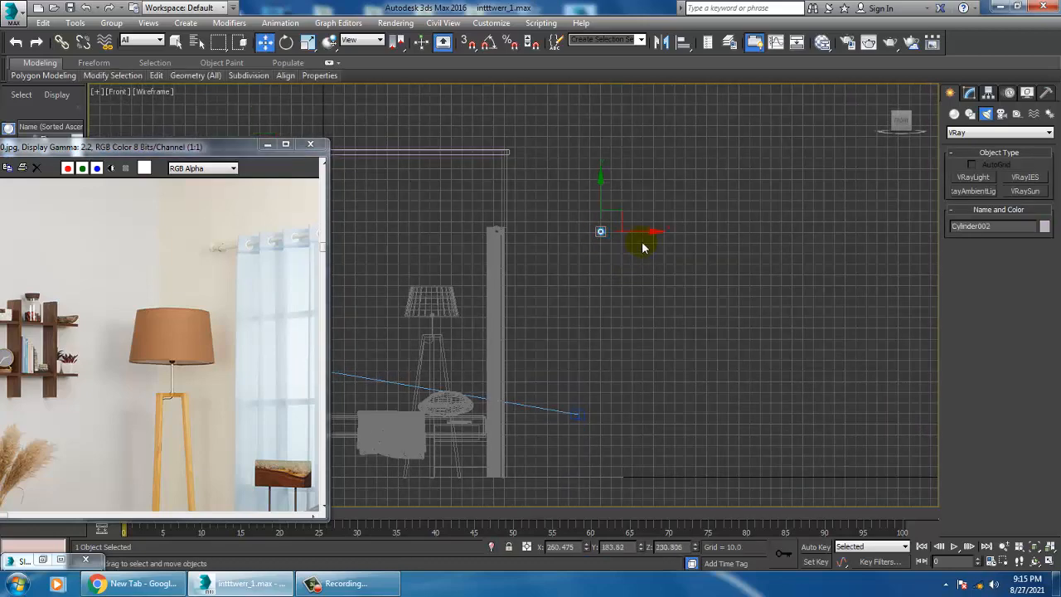
{"action": "key", "text": "alt+w"}
{"action": "middle_click", "coordinate": [743, 378]}
{"action": "key", "text": "z"}
{"action": "middle_click_drag", "start_coordinate": [743, 378], "coordinate": [707, 388], "text": "alt"}
{"action": "left_click", "coordinate": [813, 208]}
{"action": "key", "text": "alt+w"}
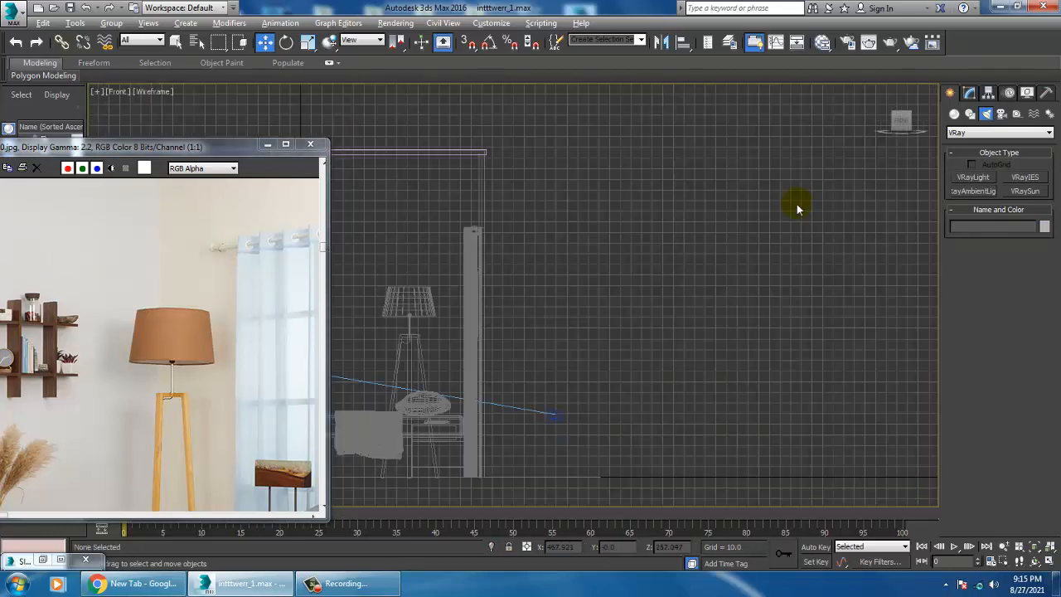
- Draw a VRaySun in the front view from X about 832, Z about 427 outside the window down into the room, adding a VRaySky environment map
{"action": "middle_click_drag", "start_coordinate": [706, 266], "coordinate": [756, 284]}
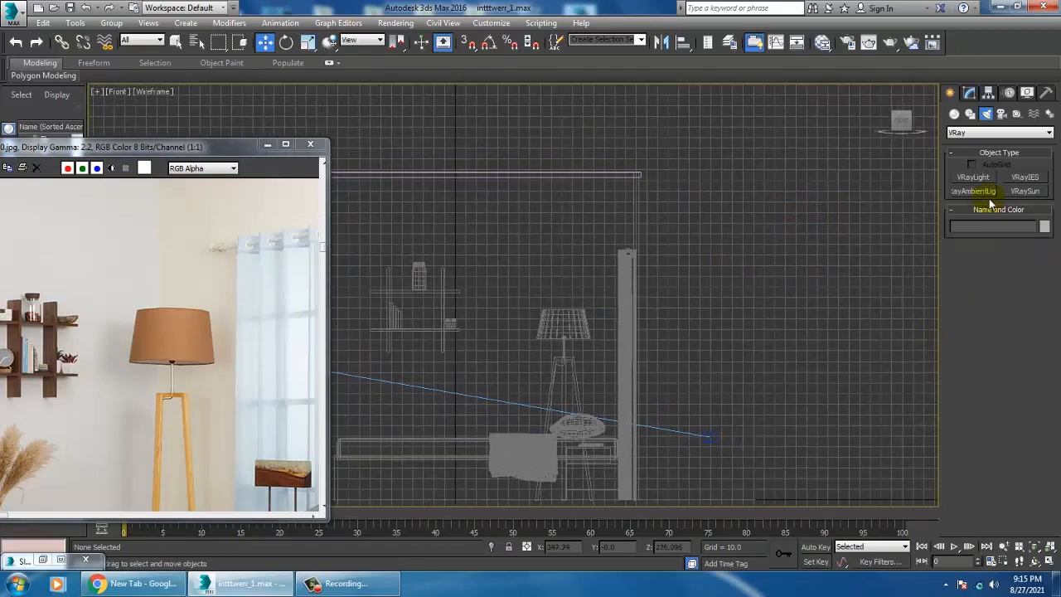
{"action": "left_click", "coordinate": [1025, 192]}
{"action": "scroll", "coordinate": [687, 261], "scroll_direction": "down", "scroll_amount": 5}
{"action": "key", "text": "alt+w"}
{"action": "left_click", "coordinate": [727, 422]}
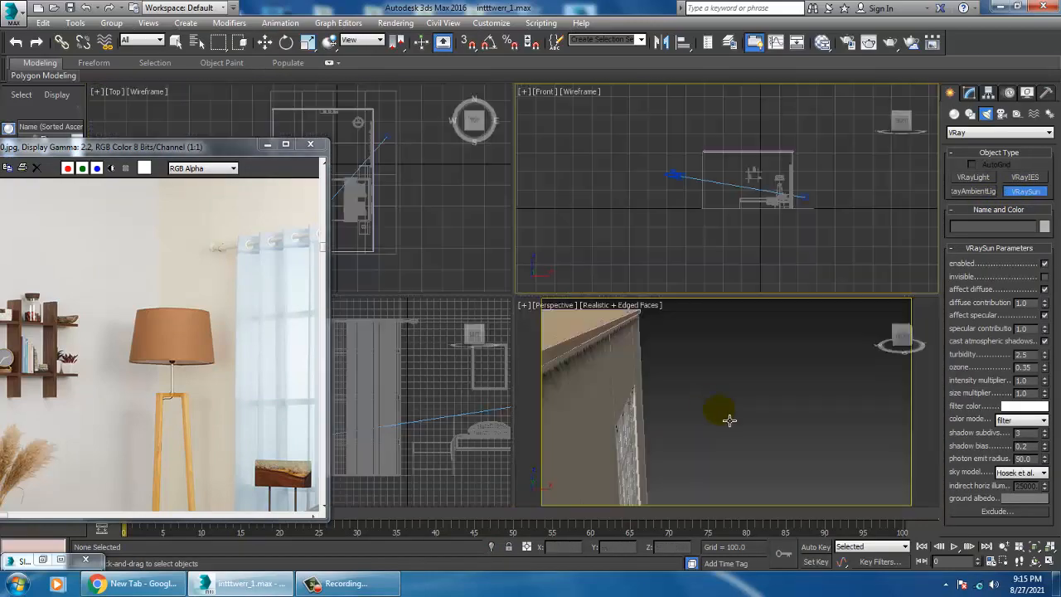
{"action": "middle_click_drag", "start_coordinate": [739, 422], "coordinate": [777, 423], "text": "alt"}
{"action": "middle_click_drag", "start_coordinate": [838, 235], "coordinate": [779, 238]}
{"action": "key", "text": "alt+w"}
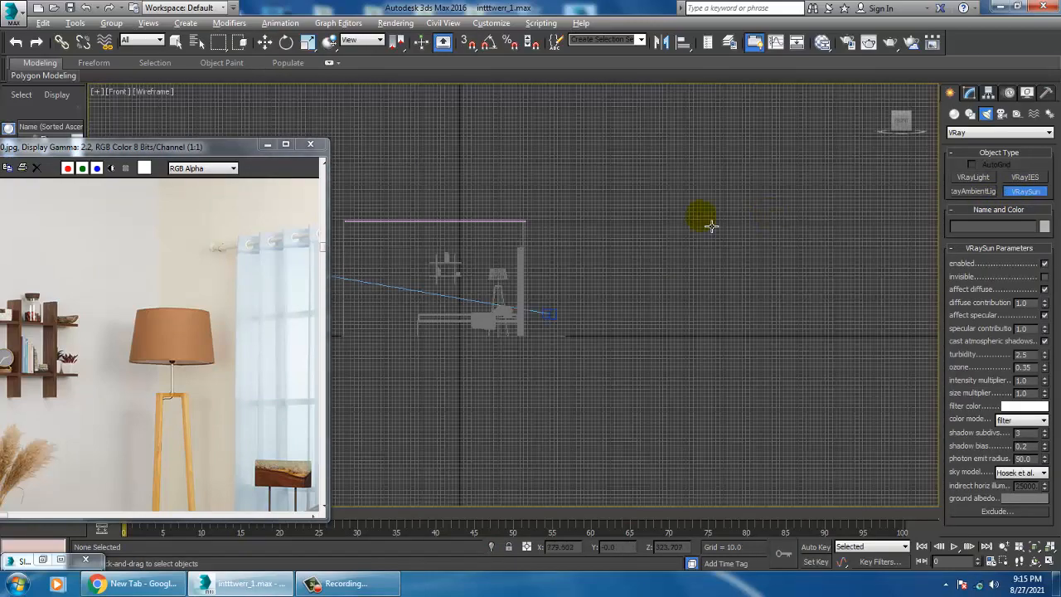
{"action": "middle_click_drag", "start_coordinate": [711, 225], "coordinate": [763, 238]}
{"action": "left_click_drag", "start_coordinate": [615, 284], "coordinate": [524, 353]}
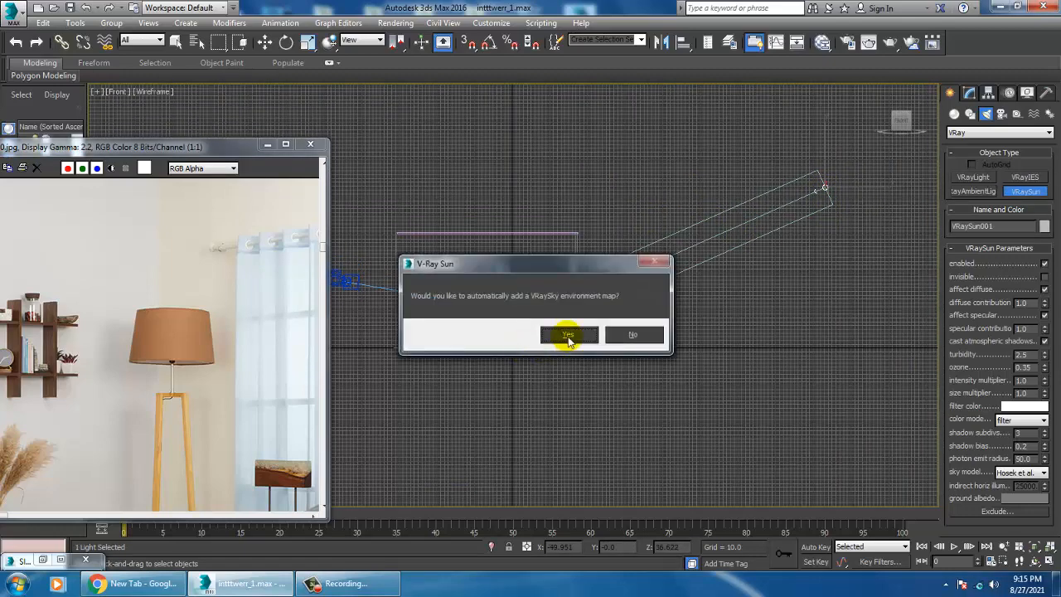
{"action": "left_click", "coordinate": [569, 335]}
- Select the sun together with its target and shift both along Y, placing the sun at Y about 116
{"action": "key", "text": "alt+w"}
{"action": "right_click", "coordinate": [698, 393]}
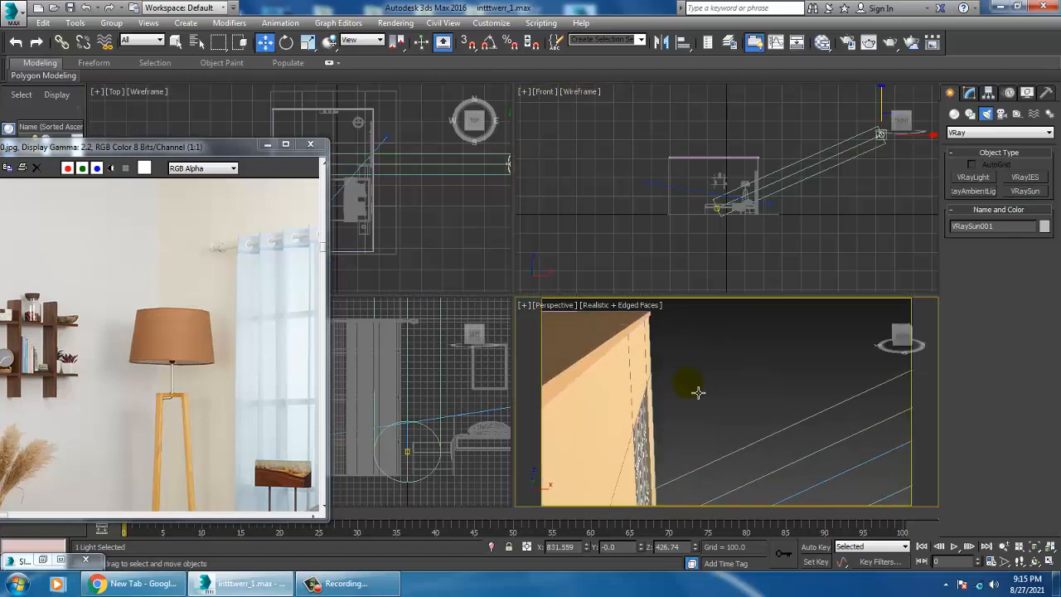
{"action": "middle_click_drag", "start_coordinate": [698, 393], "coordinate": [678, 406], "text": "alt"}
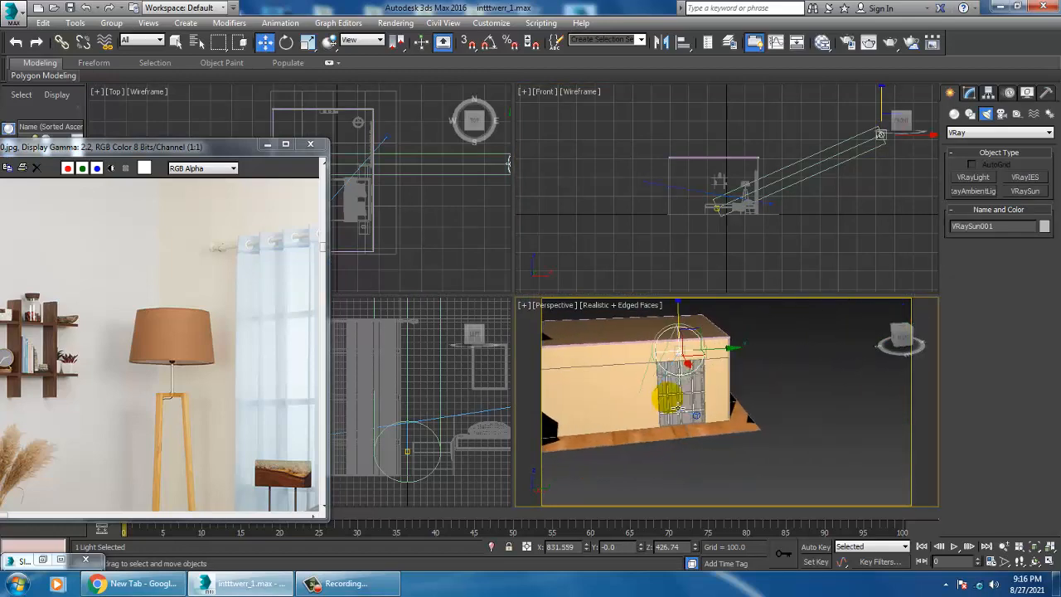
{"action": "scroll", "coordinate": [678, 406], "scroll_direction": "up", "scroll_amount": 8}
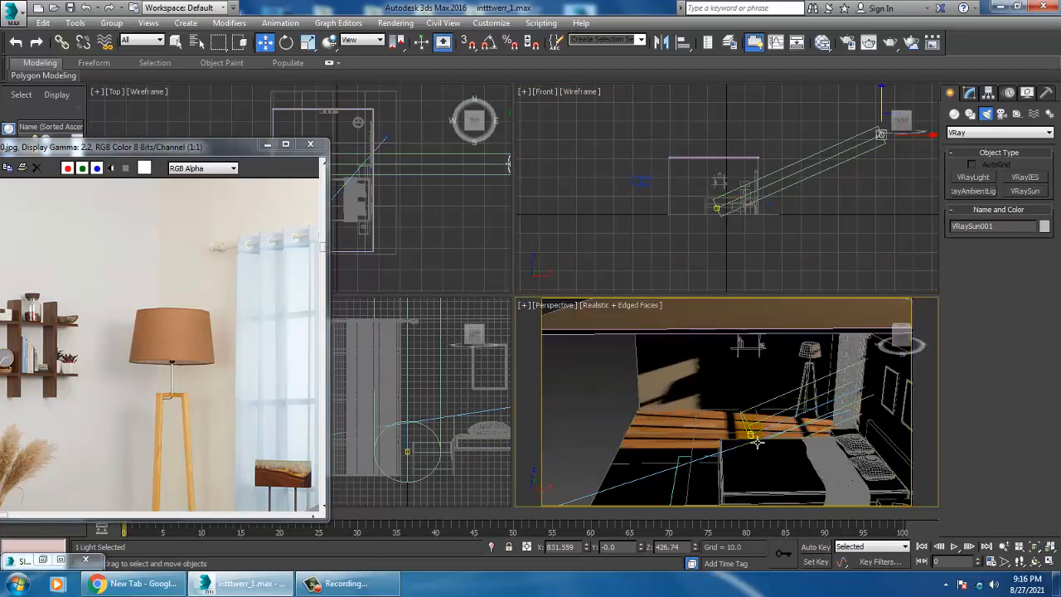
{"action": "right_click", "coordinate": [760, 444]}
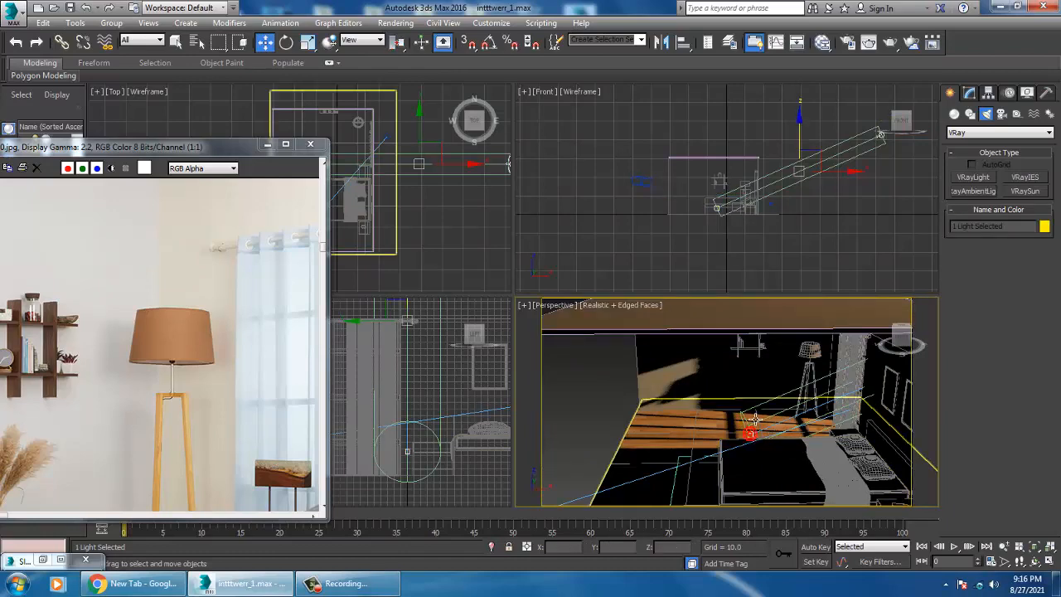
{"action": "scroll", "coordinate": [746, 435], "scroll_direction": "down", "scroll_amount": 8}
{"action": "middle_click_drag", "start_coordinate": [733, 430], "coordinate": [729, 434]}
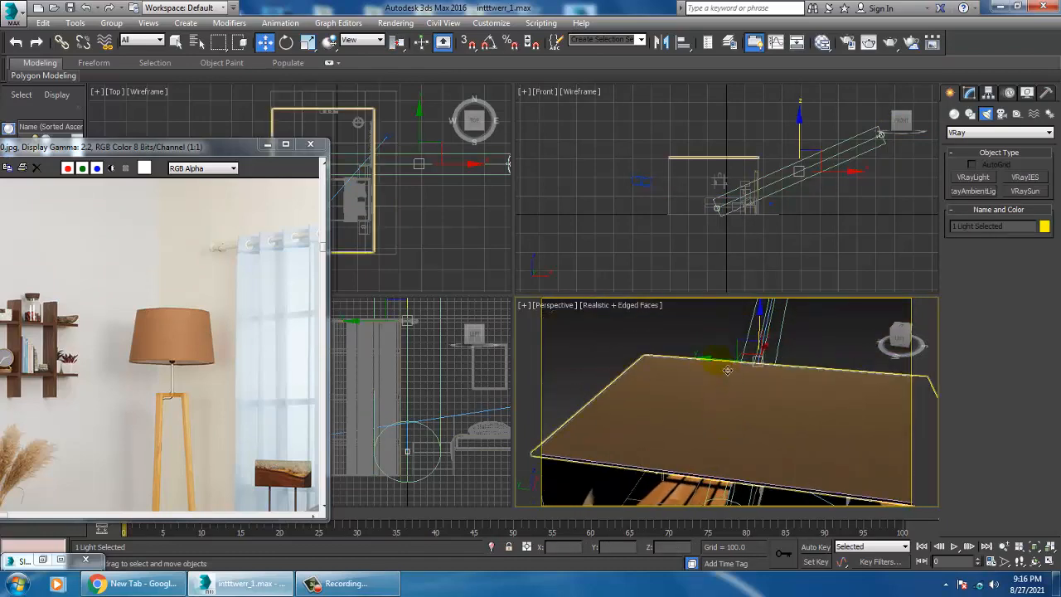
{"action": "left_click_drag", "start_coordinate": [726, 367], "coordinate": [687, 359]}
{"action": "scroll", "coordinate": [720, 388], "scroll_direction": "down", "scroll_amount": 5}
{"action": "middle_click_drag", "start_coordinate": [732, 397], "coordinate": [858, 426], "text": "alt"}
- Select only the sun and raise it to Z about 687, moving it outward to X about 878
{"action": "left_click", "coordinate": [859, 424]}
{"action": "left_click", "coordinate": [757, 362]}
{"action": "middle_click_drag", "start_coordinate": [757, 362], "coordinate": [757, 380]}
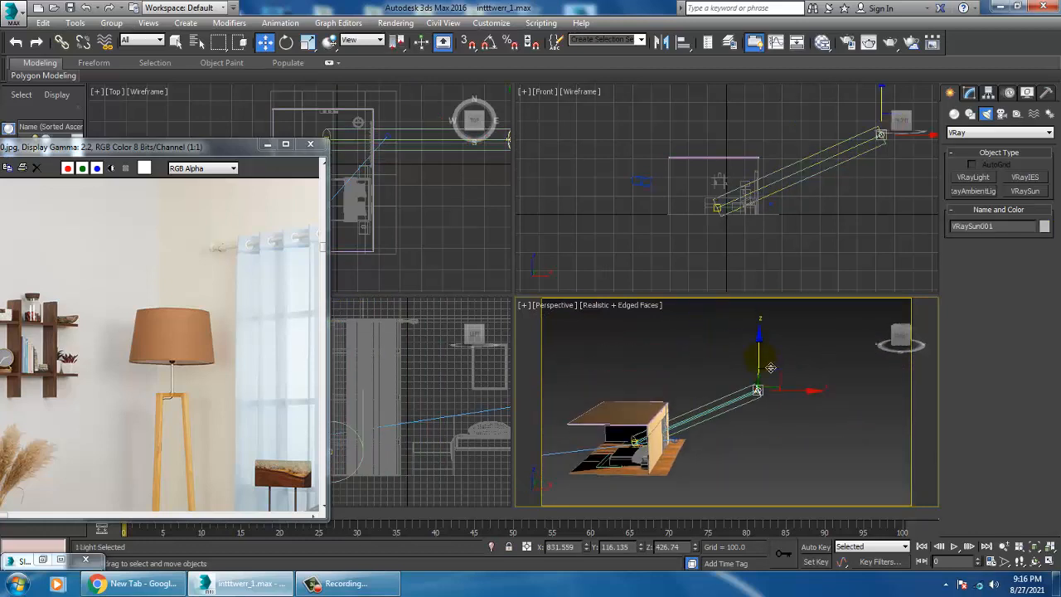
{"action": "left_click_drag", "start_coordinate": [756, 356], "coordinate": [753, 327]}
{"action": "middle_click_drag", "start_coordinate": [753, 328], "coordinate": [795, 355], "text": "alt"}
{"action": "left_click_drag", "start_coordinate": [812, 356], "coordinate": [826, 351]}
{"action": "middle_click_drag", "start_coordinate": [720, 454], "coordinate": [717, 461], "text": "alt"}
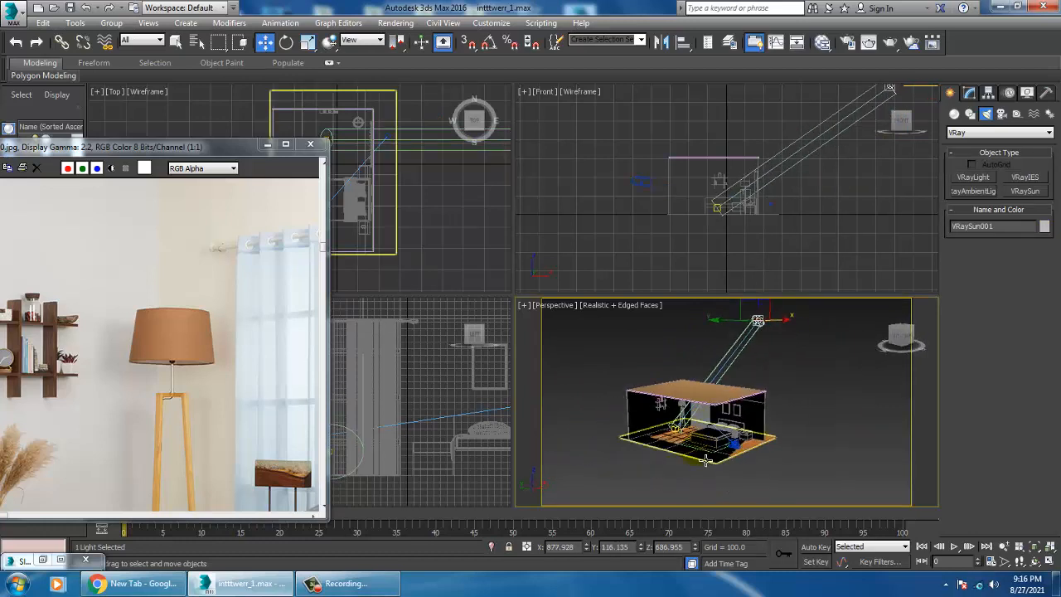
- Show the PhysCamera001 view at full size and minimise the reference image window
{"action": "key", "text": "c"}
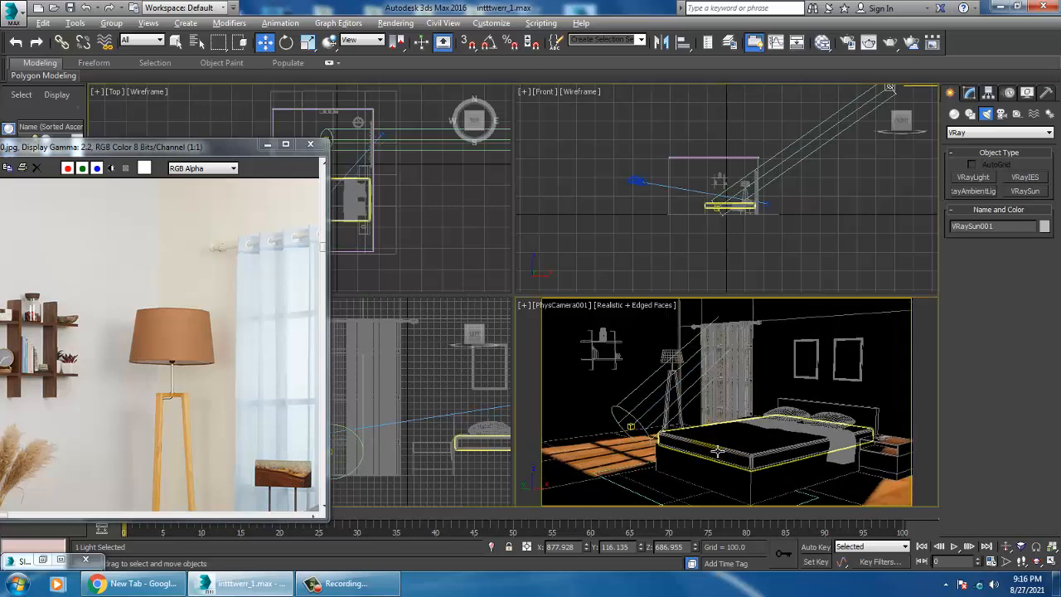
{"action": "key", "text": "alt+w"}
{"action": "left_click_drag", "start_coordinate": [205, 149], "coordinate": [0, 162]}
{"action": "left_click", "coordinate": [466, 9]}
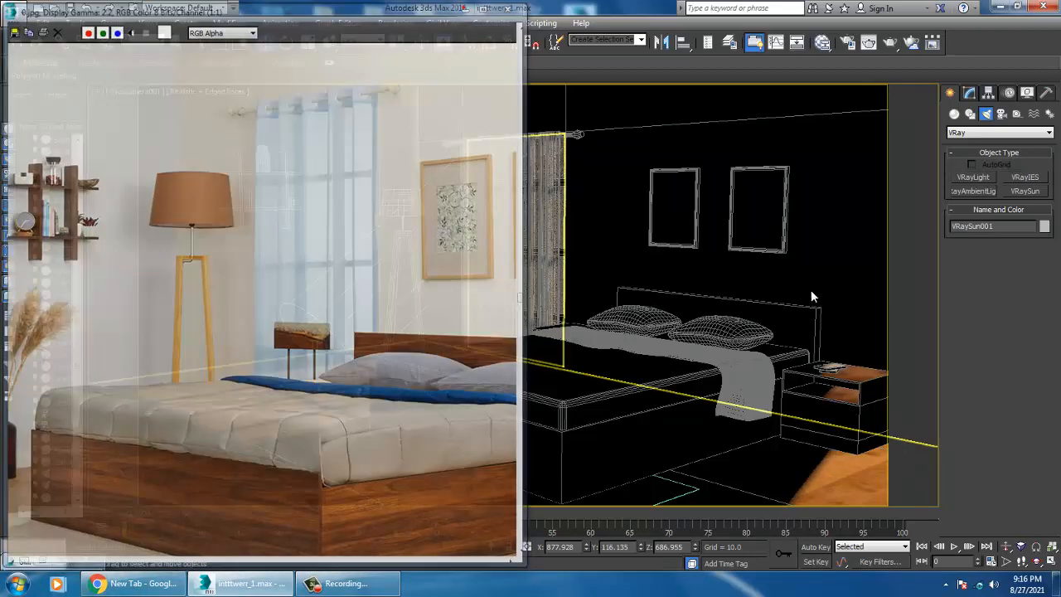
- Extend the window wall at its far end by moving the end vertices about 88 units along negative Y
{"action": "left_click", "coordinate": [793, 314]}
{"action": "key", "text": "p"}
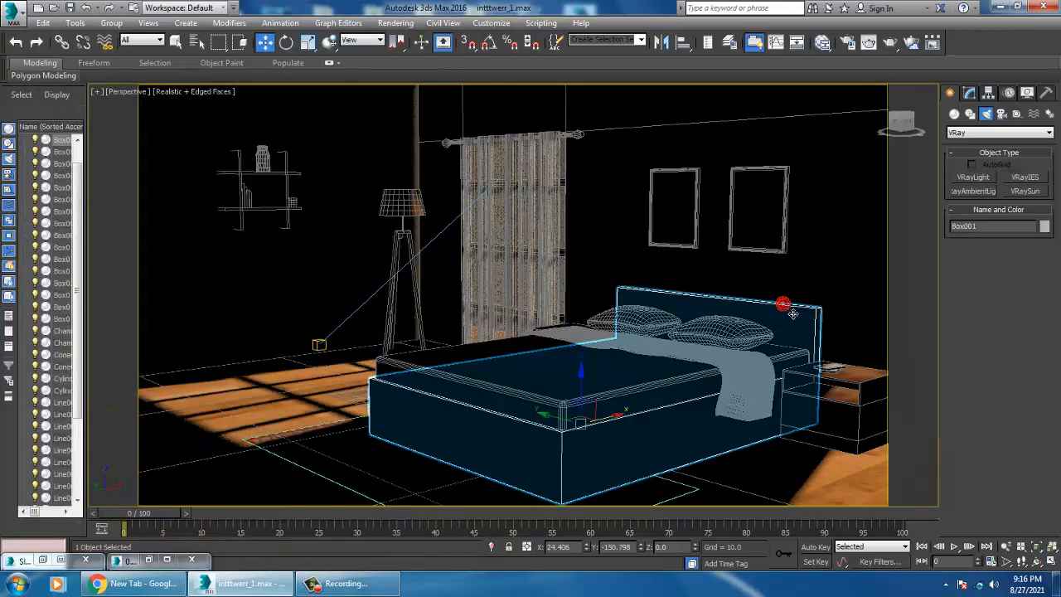
{"action": "scroll", "coordinate": [794, 314], "scroll_direction": "down", "scroll_amount": 6}
{"action": "middle_click_drag", "start_coordinate": [793, 313], "coordinate": [859, 356], "text": "alt"}
{"action": "middle_click_drag", "start_coordinate": [794, 350], "coordinate": [578, 329], "text": "alt"}
{"action": "left_click", "coordinate": [593, 317]}
{"action": "key", "text": "1"}
{"action": "left_click_drag", "start_coordinate": [405, 136], "coordinate": [533, 420]}
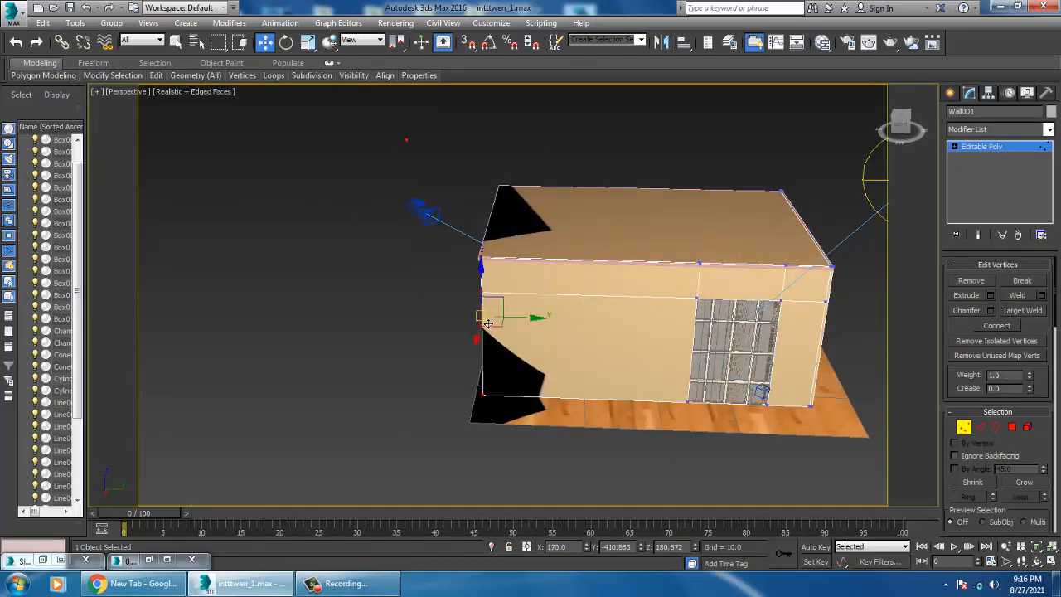
{"action": "left_click_drag", "start_coordinate": [502, 327], "coordinate": [481, 329]}
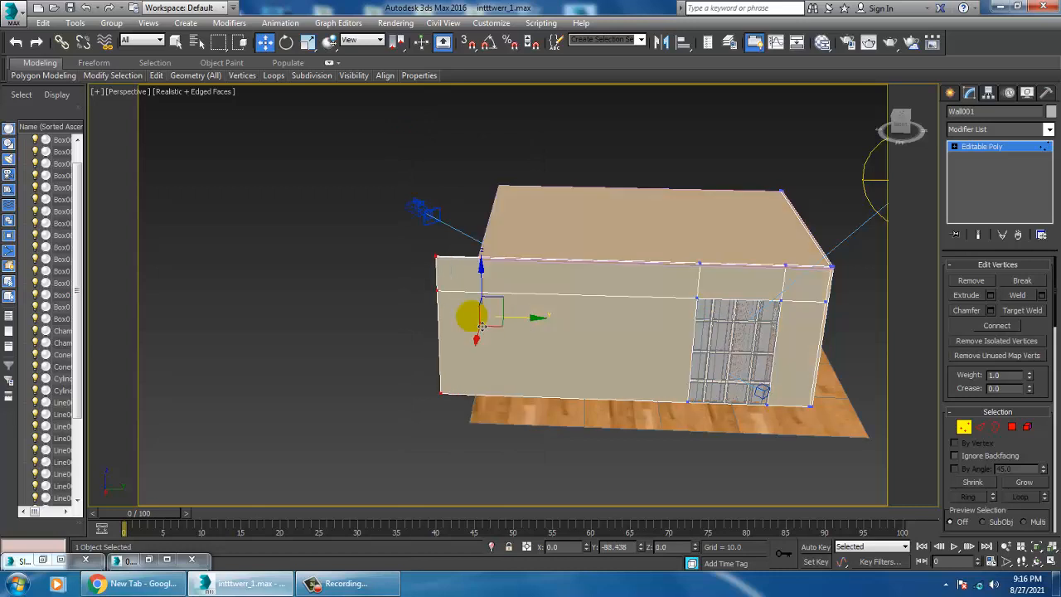
{"action": "left_click", "coordinate": [996, 169]}
{"action": "left_click", "coordinate": [989, 150]}
{"action": "key", "text": "1"}
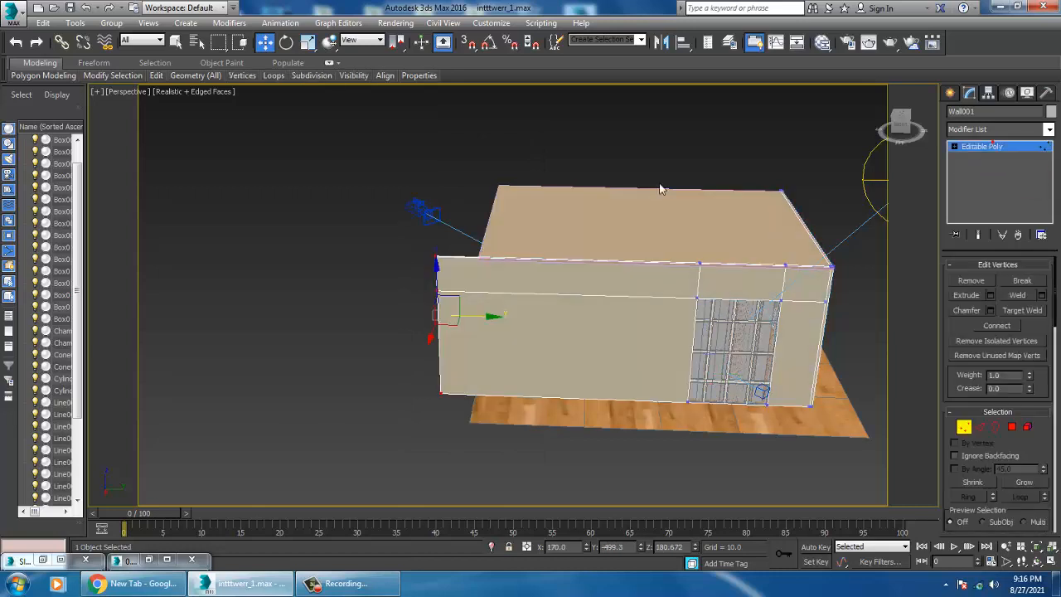
{"action": "left_click", "coordinate": [523, 203]}
{"action": "left_click", "coordinate": [987, 146]}
{"action": "left_click", "coordinate": [587, 208]}
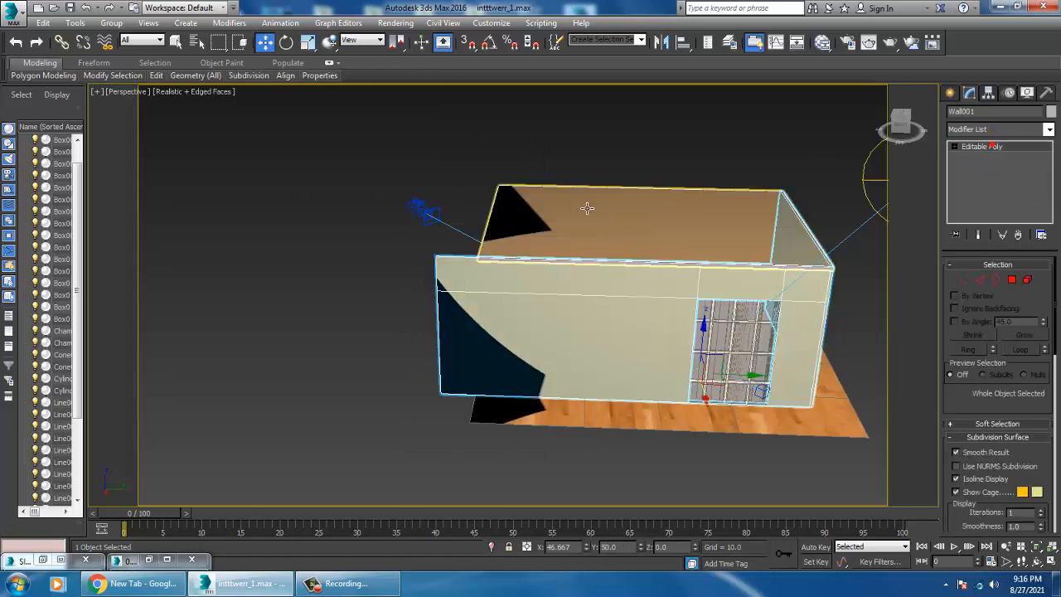
- Convert the ceiling box to an Editable Poly and move its end vertices about 83 units along negative Y, level with the extended wall end
{"action": "left_click", "coordinate": [455, 158]}
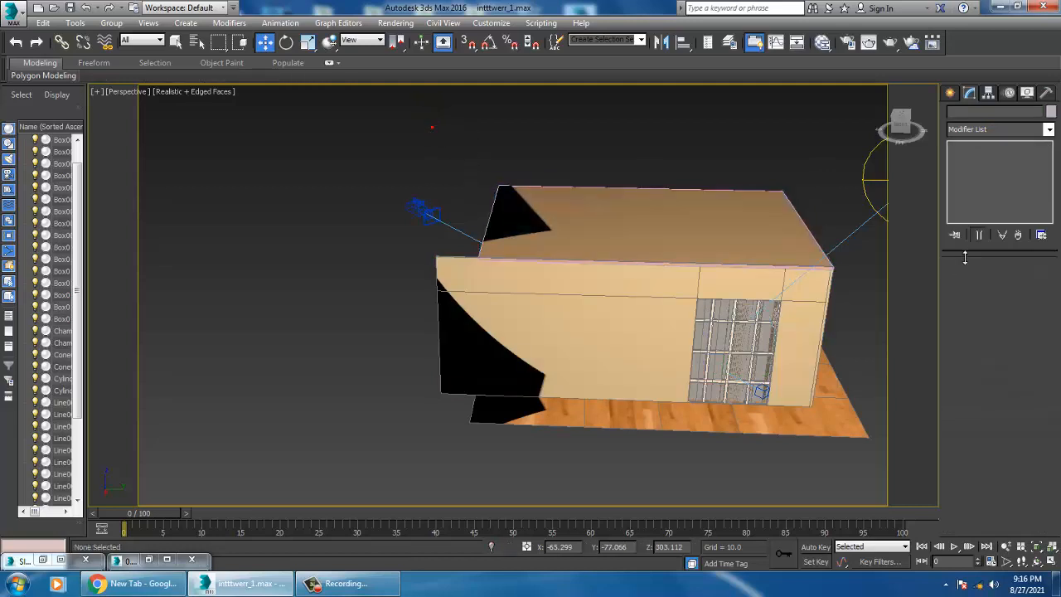
{"action": "left_click", "coordinate": [737, 245]}
{"action": "right_click", "coordinate": [567, 187]}
{"action": "mouse_move", "coordinate": [657, 322]}
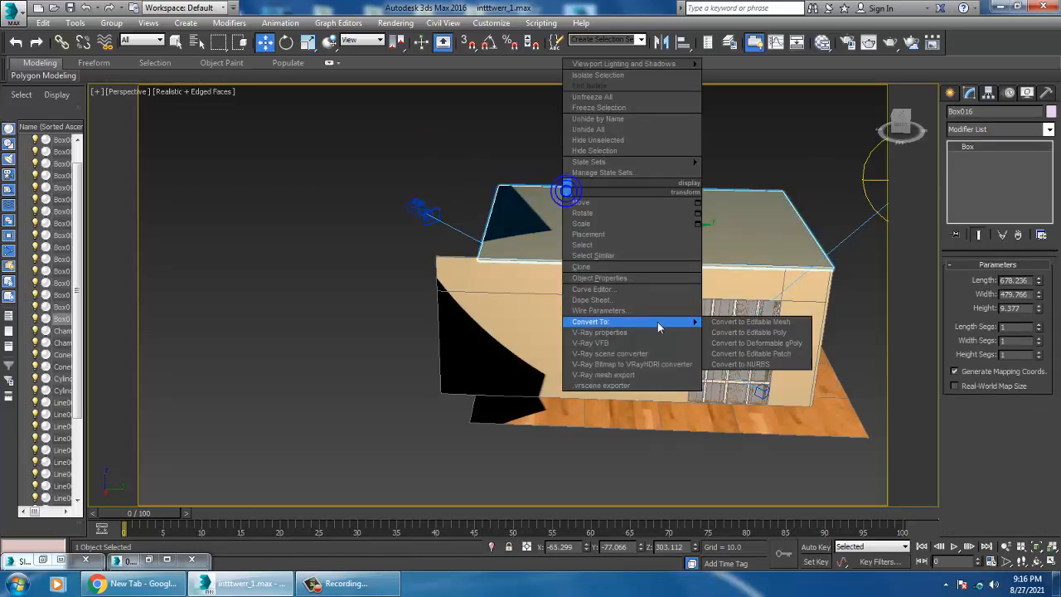
{"action": "left_click", "coordinate": [748, 333]}
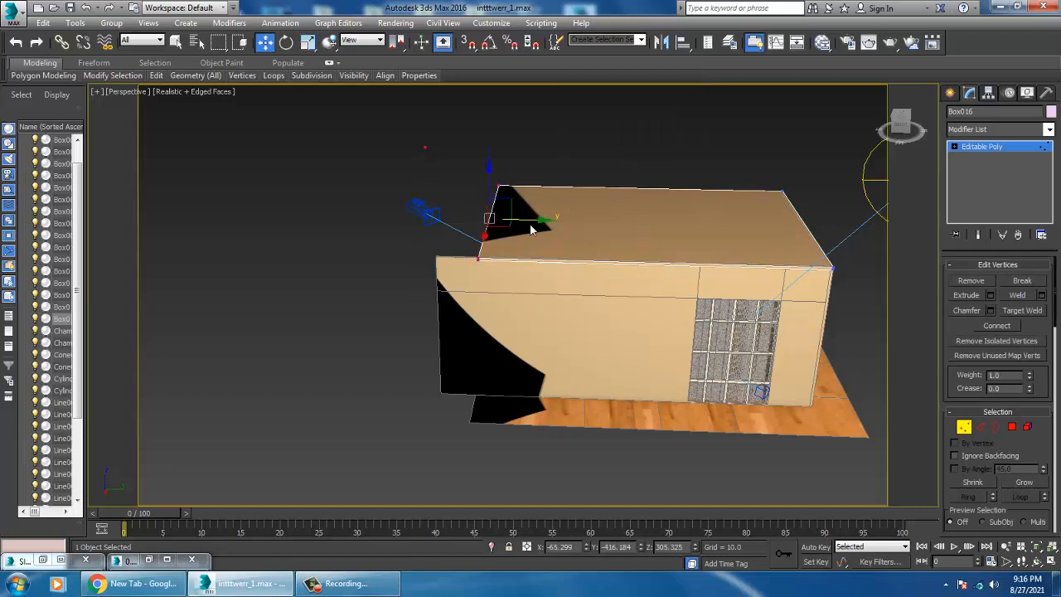
{"action": "left_click_drag", "start_coordinate": [536, 232], "coordinate": [500, 232]}
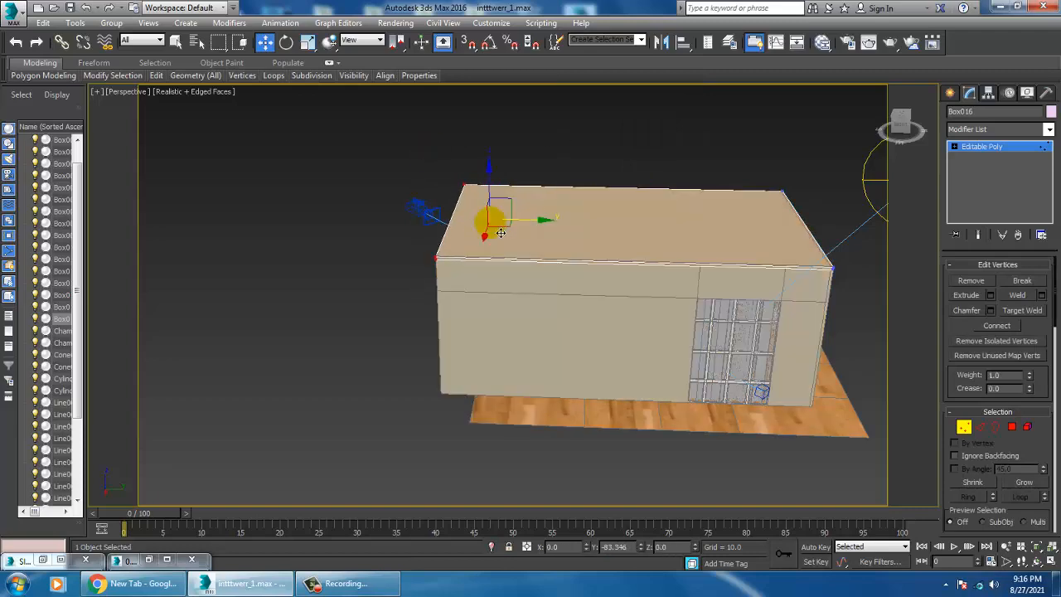
{"action": "middle_click_drag", "start_coordinate": [543, 238], "coordinate": [544, 320], "text": "alt"}
{"action": "left_click", "coordinate": [995, 146]}
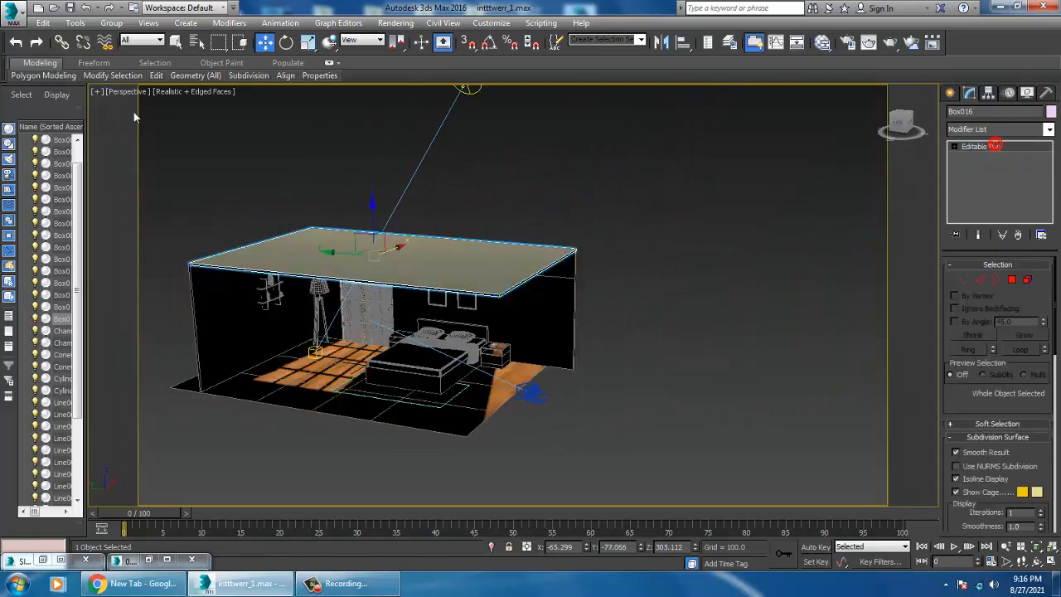
- Add a vertical edge loop with Swift Loop close to the far end of the window wall, leaving a narrow end strip
{"action": "left_click", "coordinate": [330, 64]}
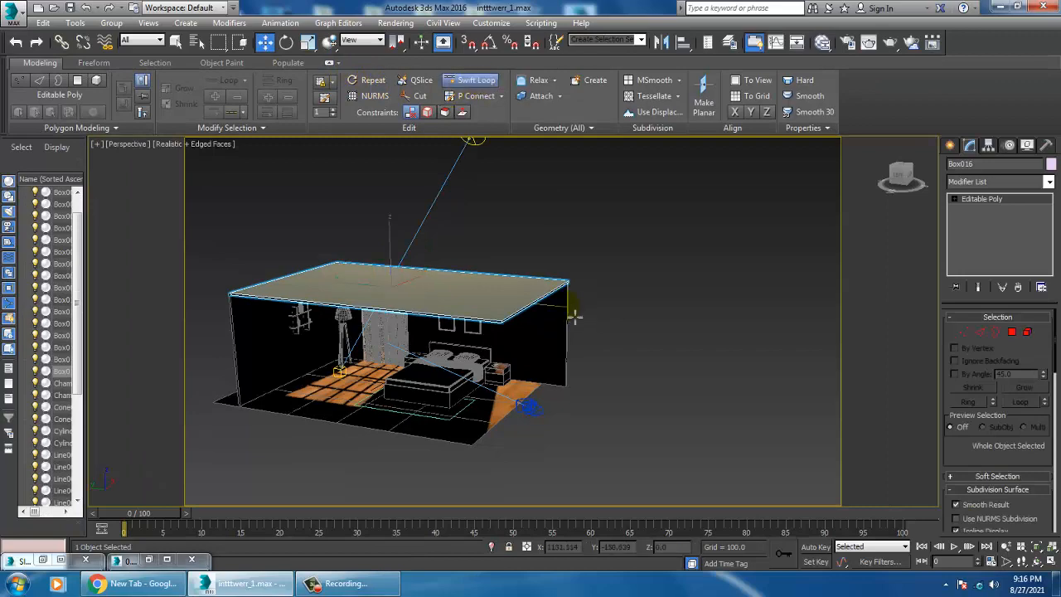
{"action": "scroll", "coordinate": [576, 397], "scroll_direction": "up", "scroll_amount": 5}
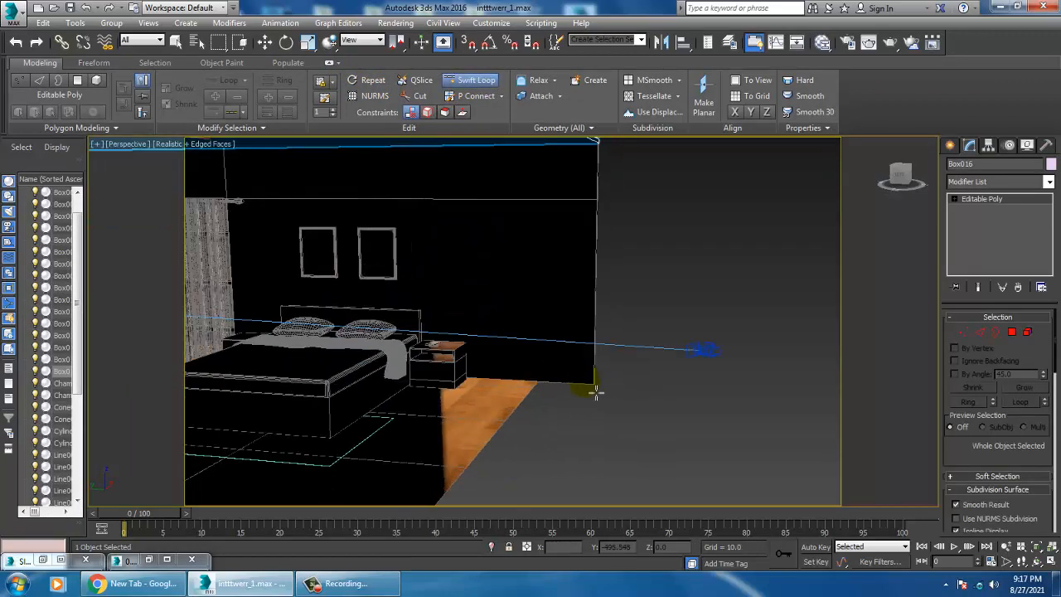
{"action": "middle_click_drag", "start_coordinate": [604, 330], "coordinate": [541, 312], "text": "alt"}
{"action": "scroll", "coordinate": [434, 308], "scroll_direction": "up", "scroll_amount": 3}
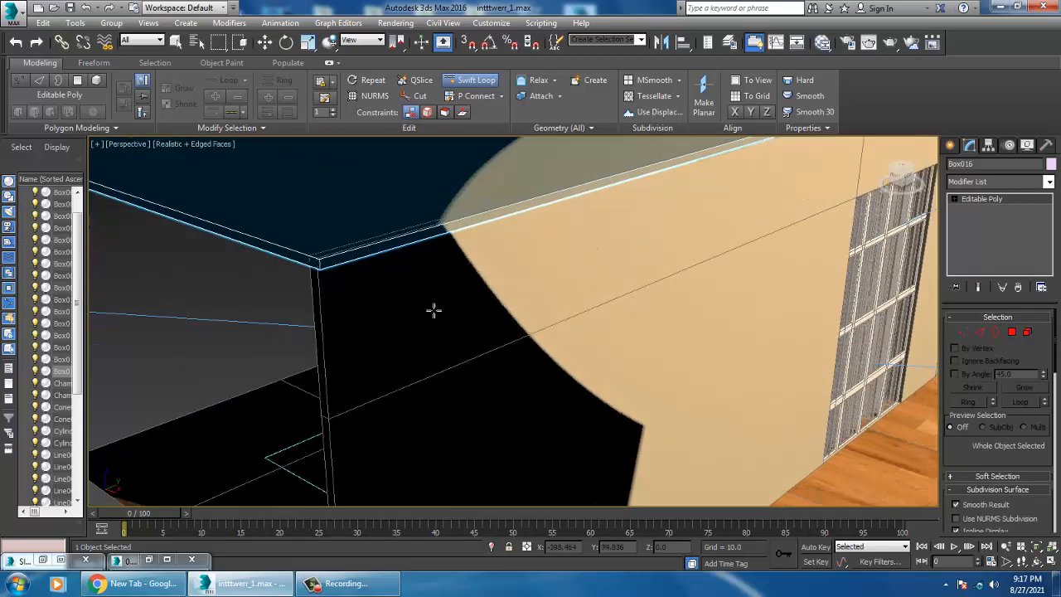
{"action": "scroll", "coordinate": [283, 416], "scroll_direction": "up", "scroll_amount": 2}
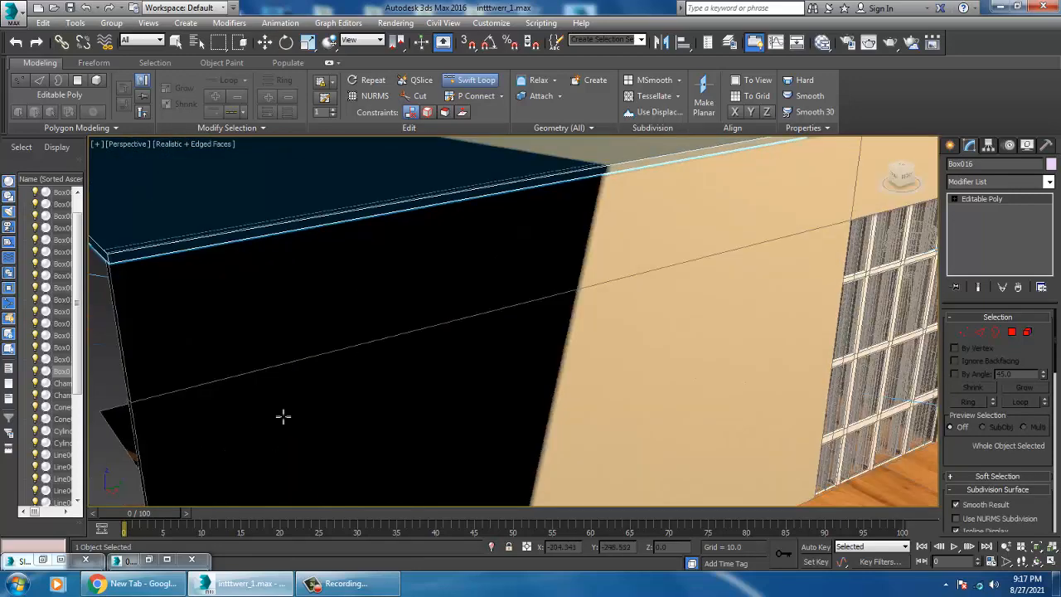
{"action": "key", "text": "w"}
{"action": "left_click", "coordinate": [147, 388]}
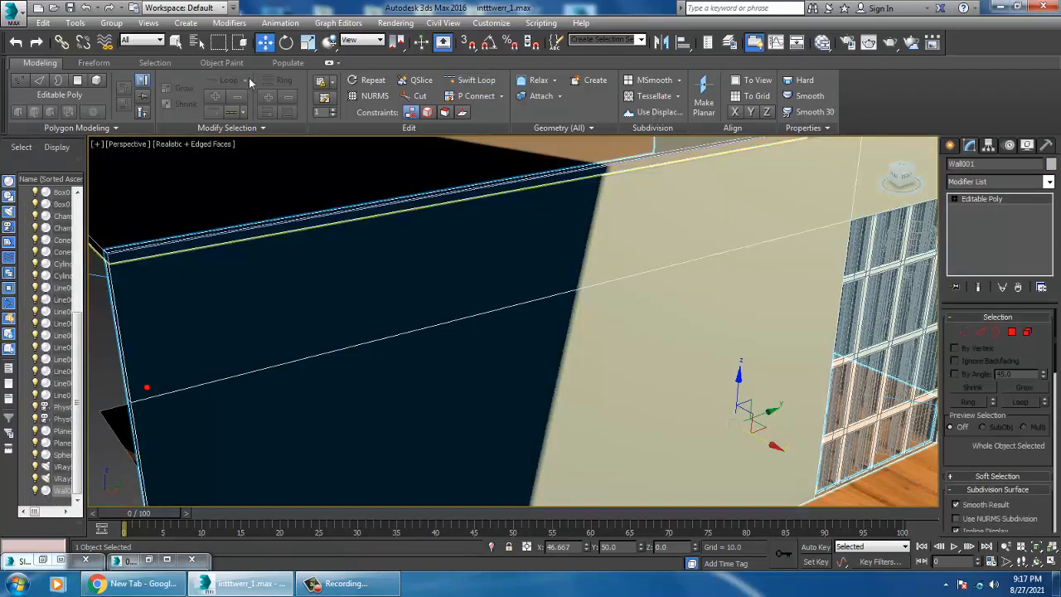
{"action": "left_click", "coordinate": [483, 80]}
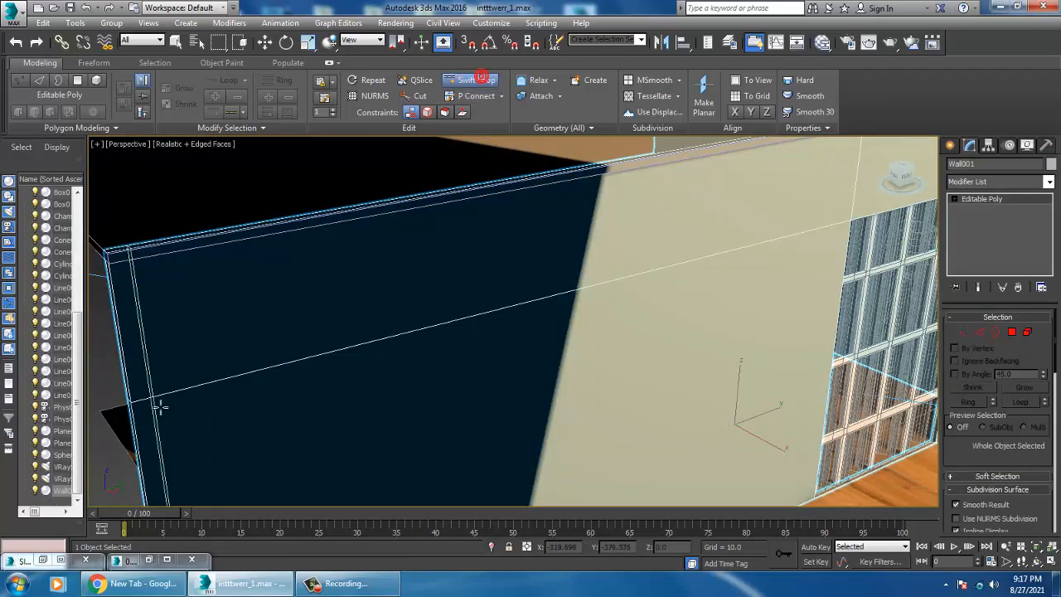
{"action": "middle_click_drag", "start_coordinate": [268, 357], "coordinate": [636, 282], "text": "alt"}
- Extrude the upper and lower polygons of the window wall's end strip across the room, out to X about -251
{"action": "key", "text": "w"}
{"action": "left_click", "coordinate": [1026, 334]}
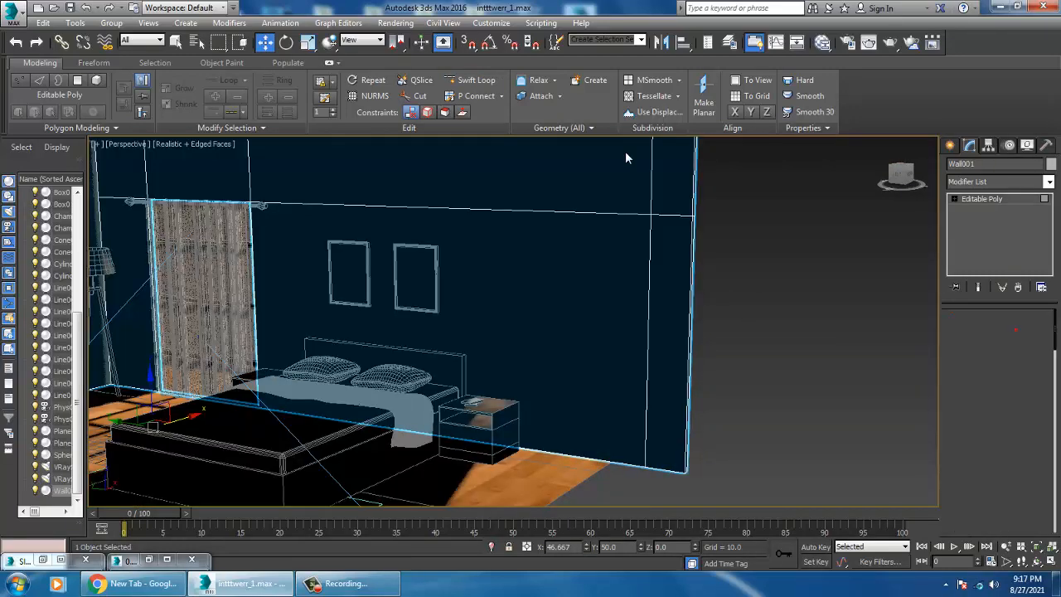
{"action": "key", "text": "4"}
{"action": "left_click", "coordinate": [668, 191]}
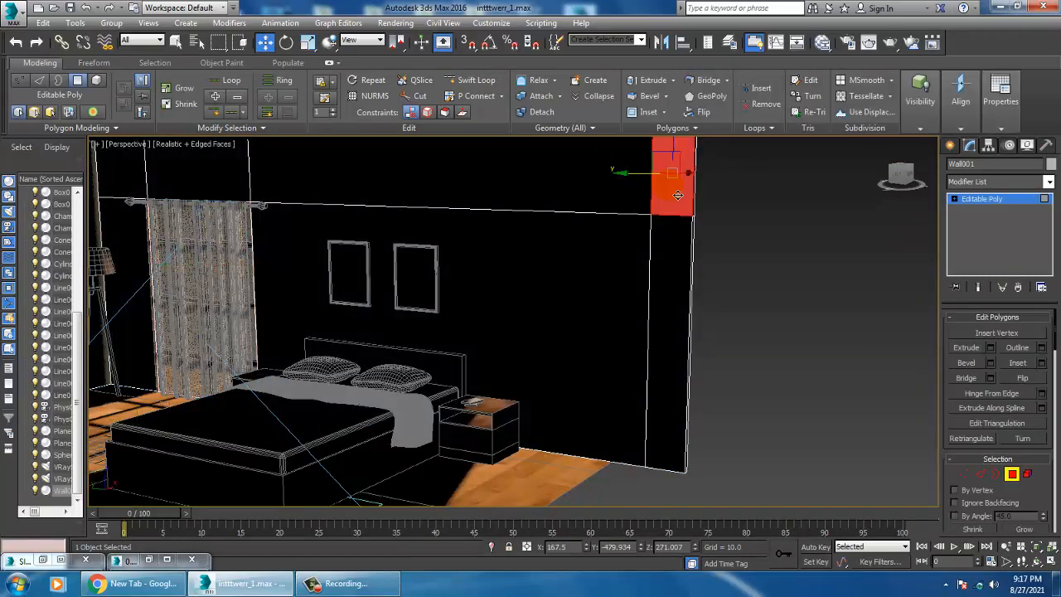
{"action": "middle_click_drag", "start_coordinate": [668, 191], "coordinate": [704, 333], "text": "alt"}
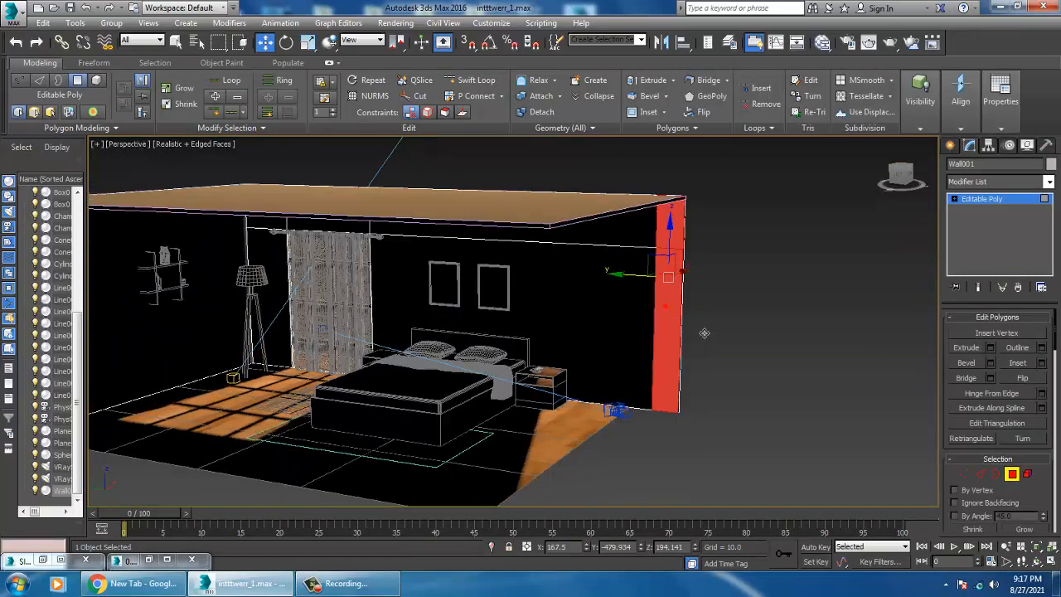
{"action": "left_click", "coordinate": [990, 348]}
{"action": "left_click_drag", "start_coordinate": [525, 353], "coordinate": [381, 566]}
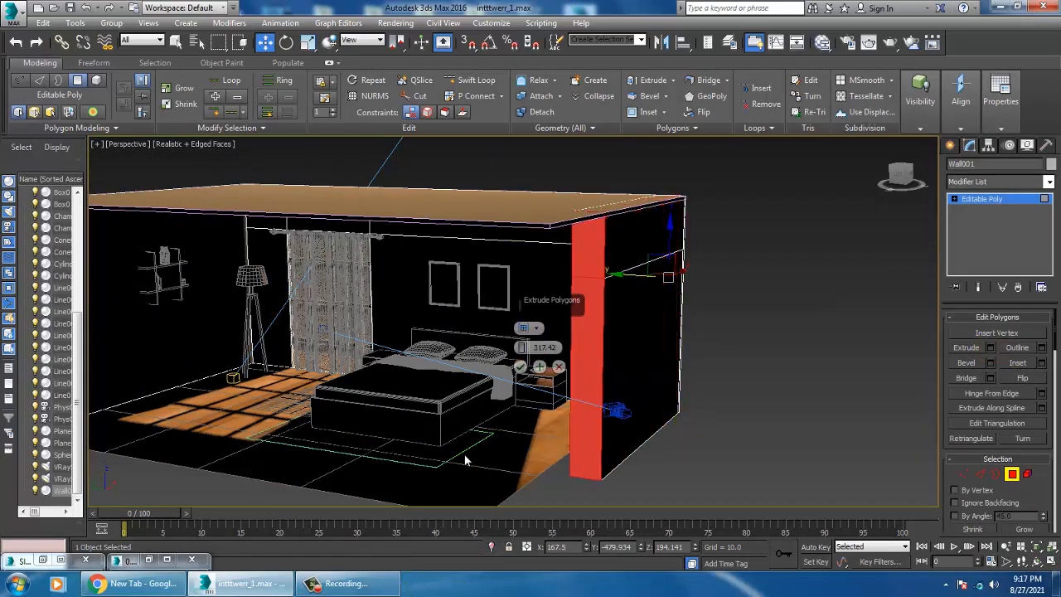
{"action": "left_click", "coordinate": [520, 375]}
- Show the PhysCamera001 view with safe frames and pull the extruded wall's end face back along X to about -101
{"action": "middle_click_drag", "start_coordinate": [520, 374], "coordinate": [649, 347], "text": "alt"}
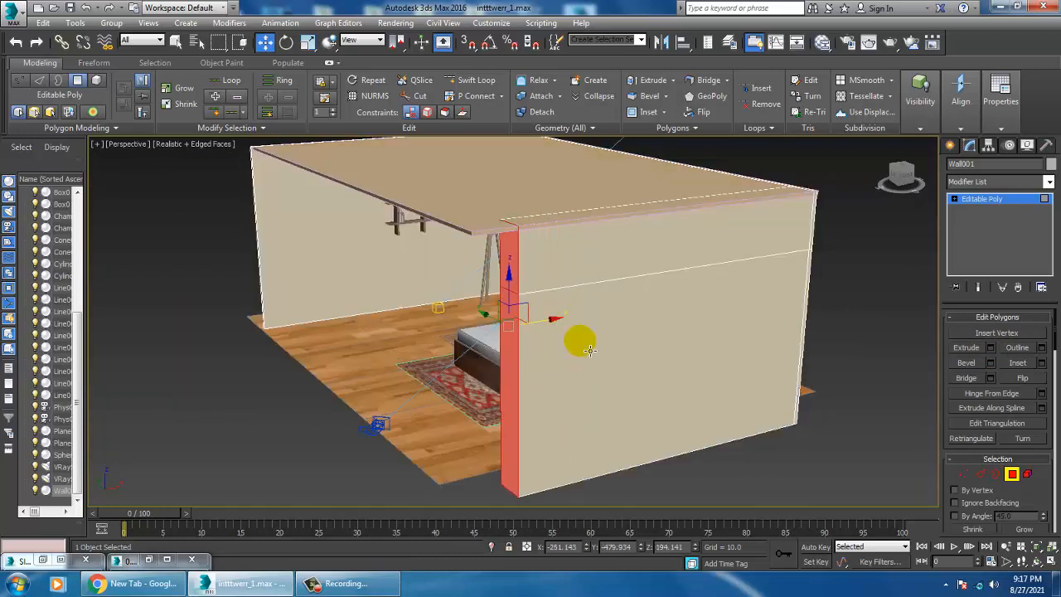
{"action": "key", "text": "c"}
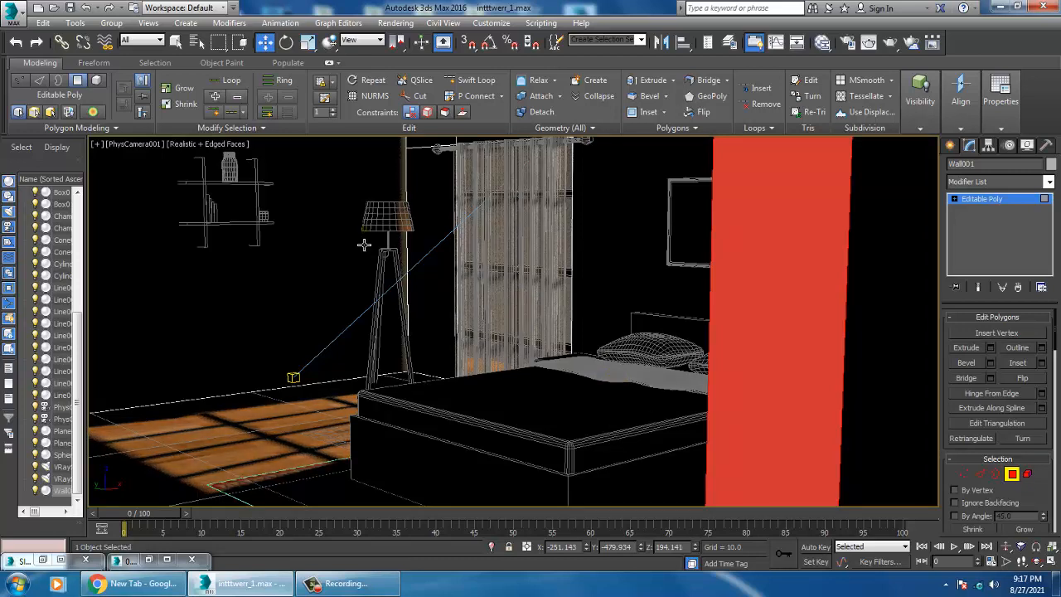
{"action": "key", "text": "shift+f"}
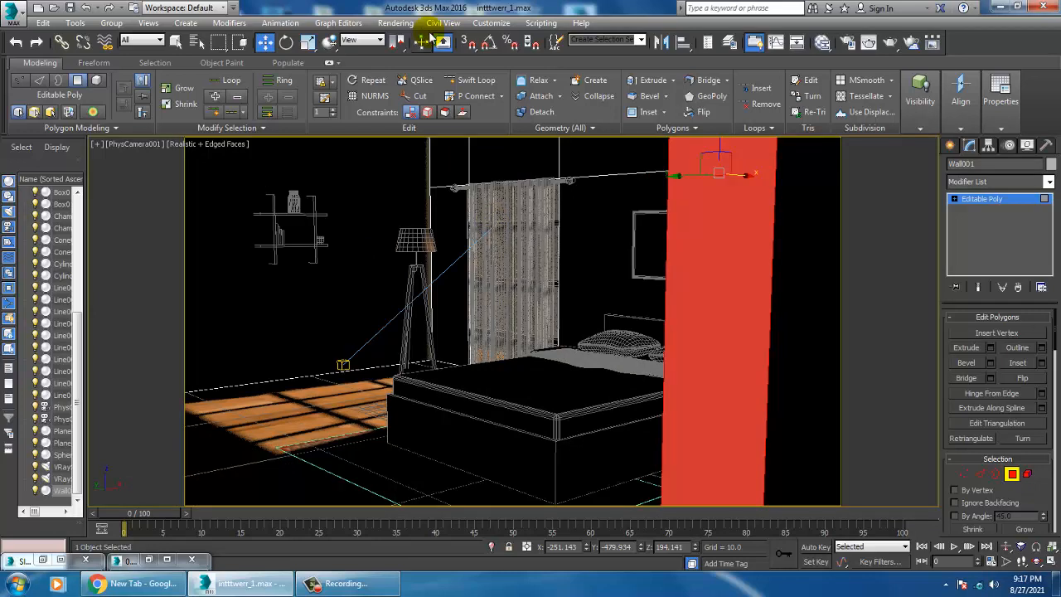
{"action": "mouse_move", "coordinate": [757, 187]}
{"action": "left_mouse_down"}
{"action": "mouse_move", "coordinate": [831, 169]}
{"action": "mouse_move", "coordinate": [957, 181]}
{"action": "left_mouse_up"}
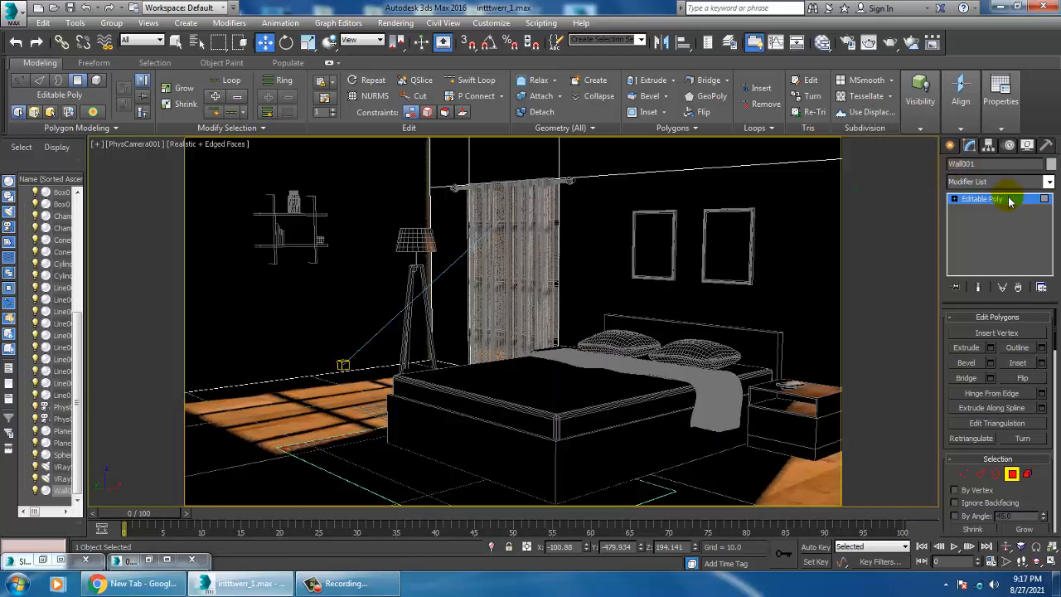
{"action": "left_click", "coordinate": [672, 398]}
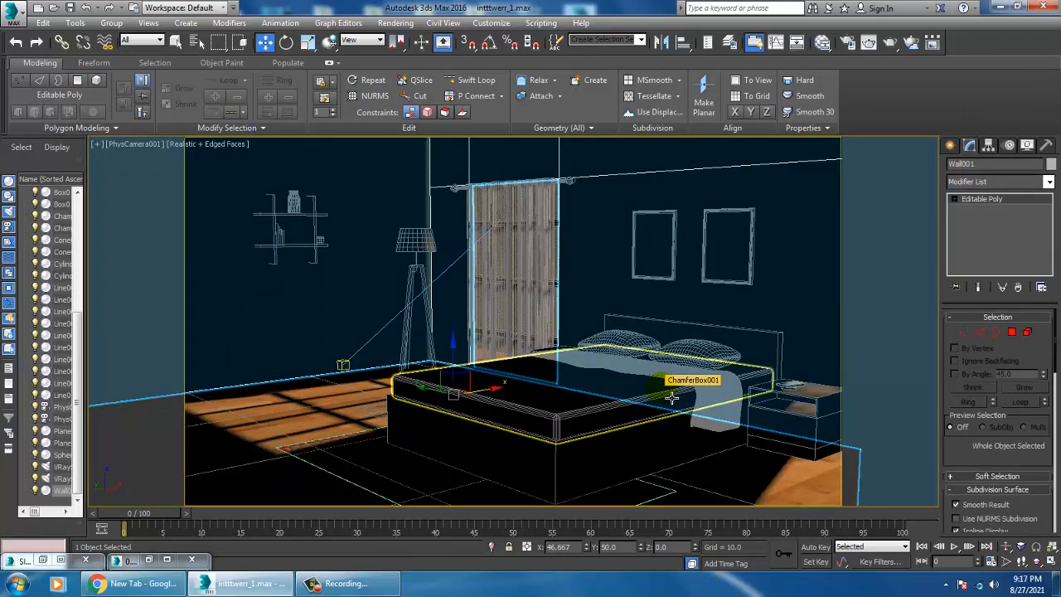
- Nudge PhysCamera001 slightly forward and sideways to fine-tune the framing of the bed and curtain
{"action": "left_click", "coordinate": [623, 217]}
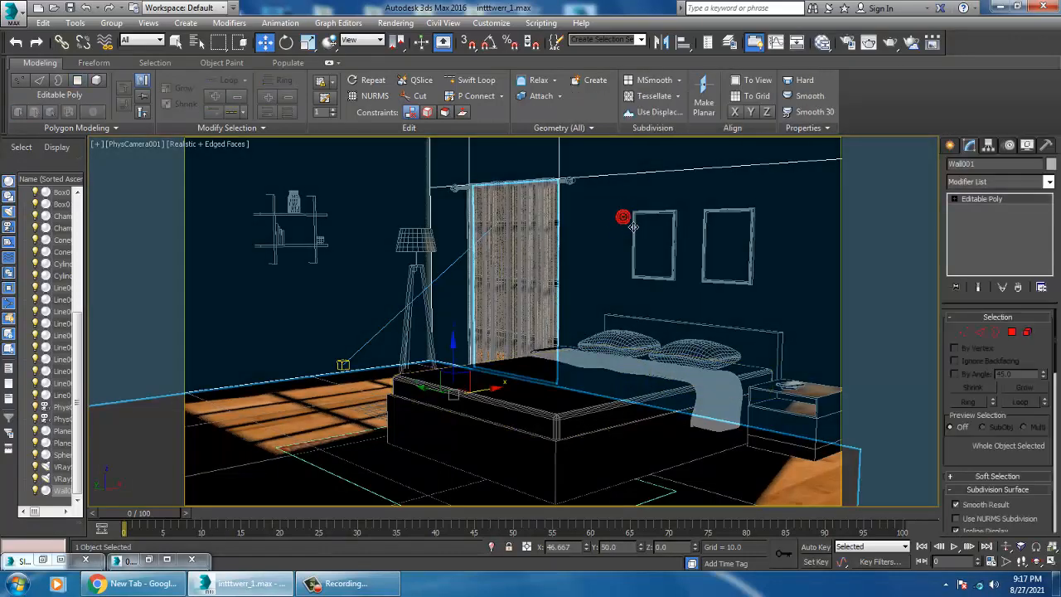
{"action": "scroll", "coordinate": [632, 211], "scroll_direction": "up", "scroll_amount": 2}
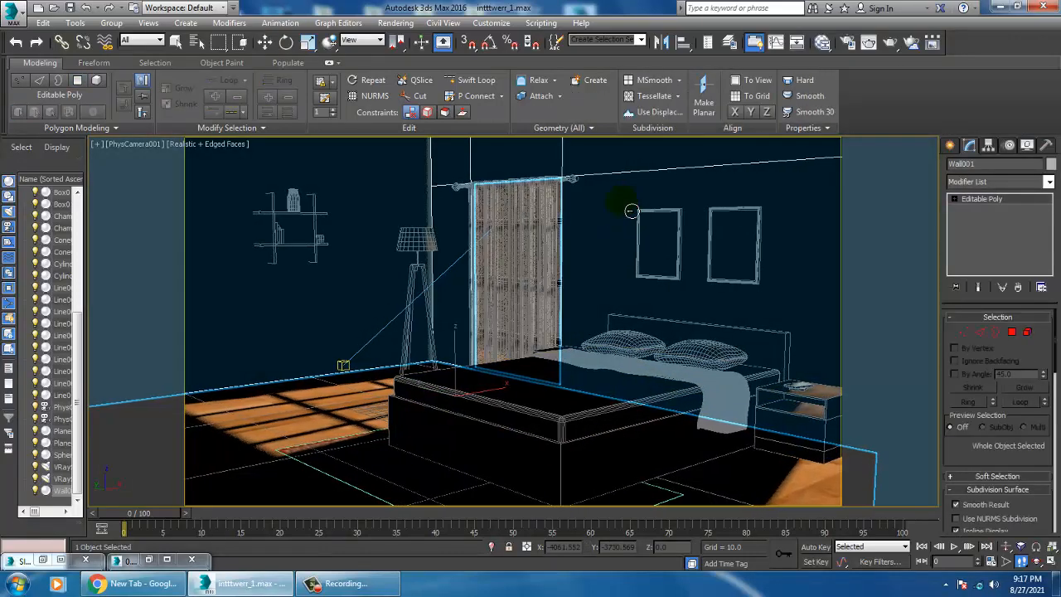
{"action": "key", "text": "Right"}
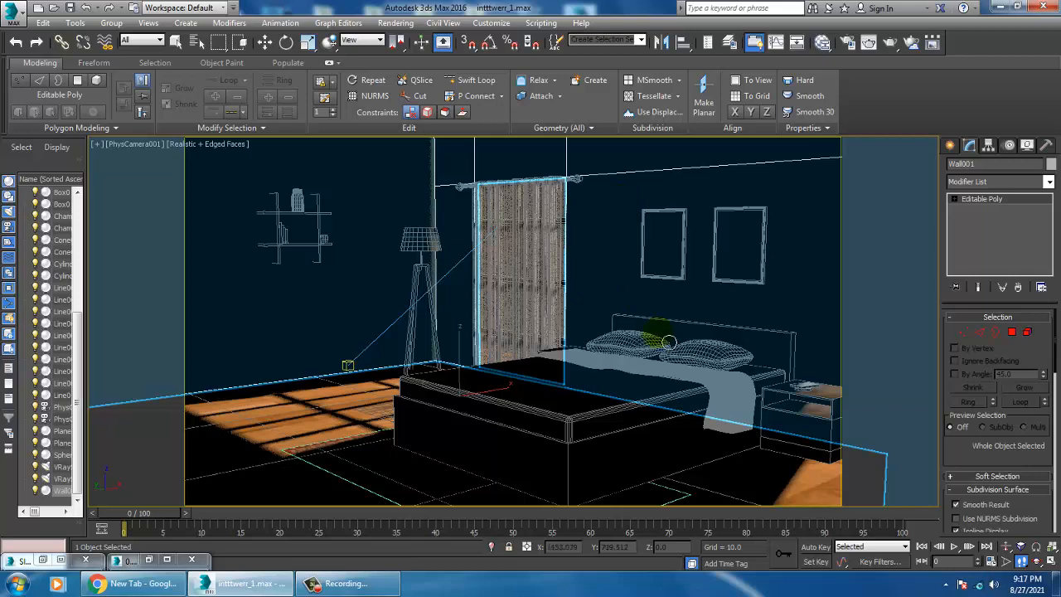
- In a full-size Perspective view, move the floor plane along Y to about -144 and scale it up past the room's walls
{"action": "key", "text": "p"}
{"action": "key", "text": "alt+w"}
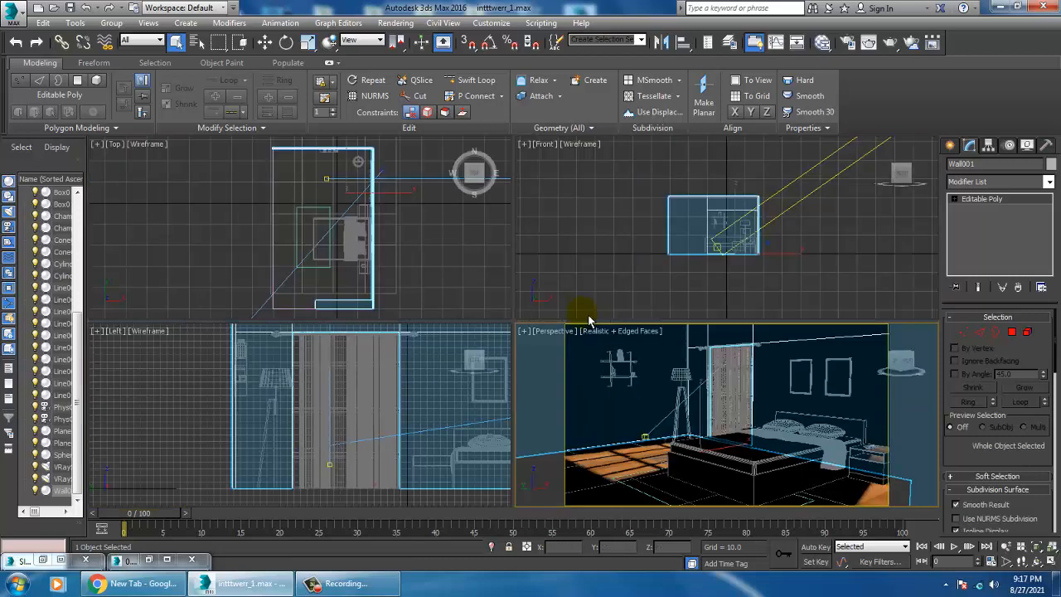
{"action": "key", "text": "alt+w"}
{"action": "scroll", "coordinate": [685, 374], "scroll_direction": "down", "scroll_amount": 10}
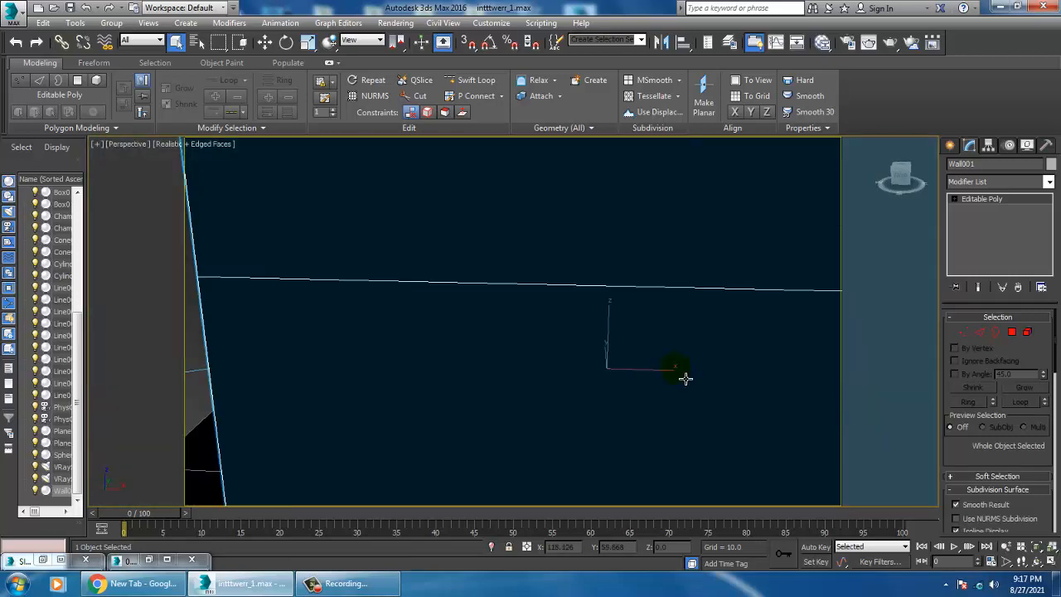
{"action": "scroll", "coordinate": [710, 350], "scroll_direction": "up", "scroll_amount": 2}
{"action": "middle_click_drag", "start_coordinate": [663, 356], "coordinate": [592, 351], "text": "alt"}
{"action": "key", "text": "w"}
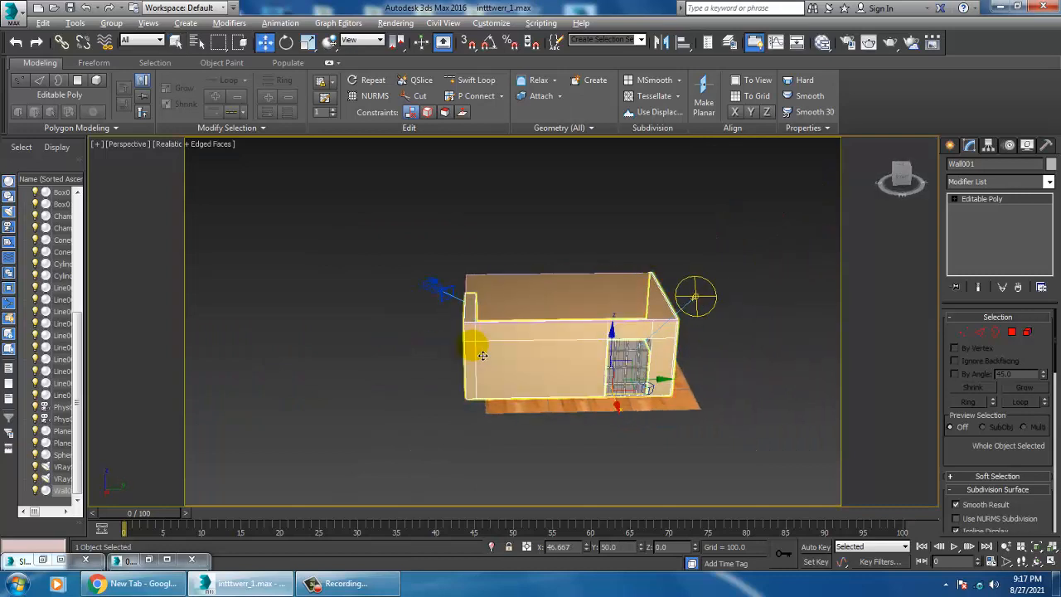
{"action": "left_click", "coordinate": [568, 415]}
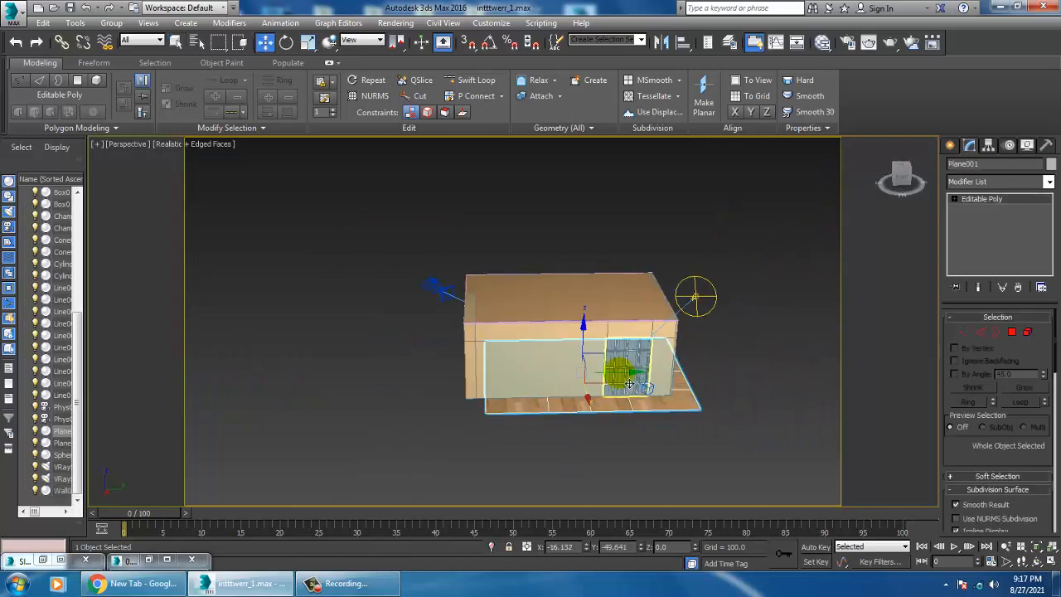
{"action": "left_click_drag", "start_coordinate": [587, 381], "coordinate": [607, 379]}
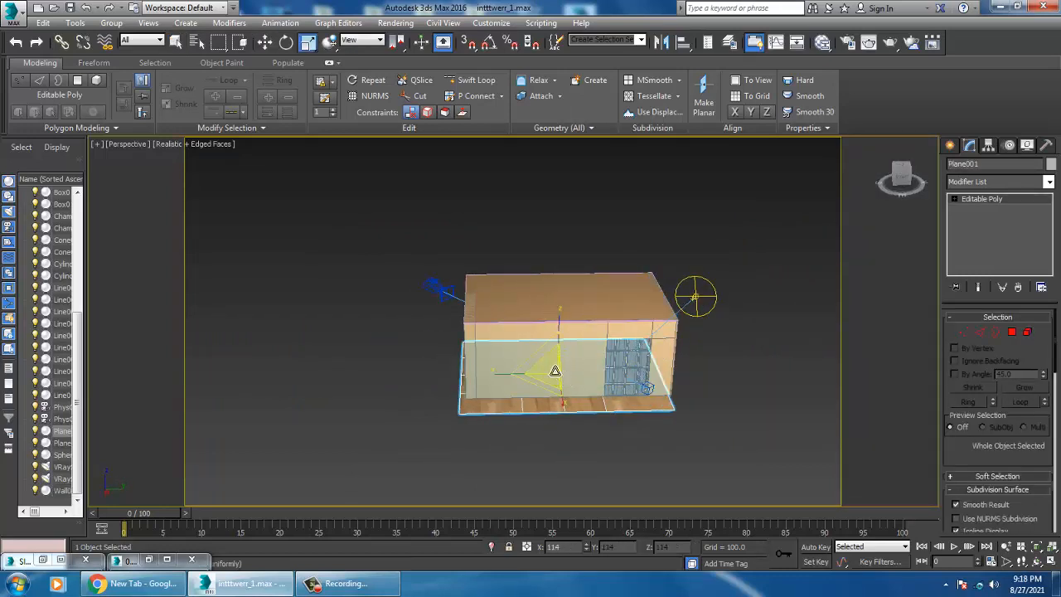
{"action": "middle_click_drag", "start_coordinate": [566, 407], "coordinate": [654, 315], "text": "alt"}
{"action": "scroll", "coordinate": [708, 398], "scroll_direction": "up", "scroll_amount": 6}
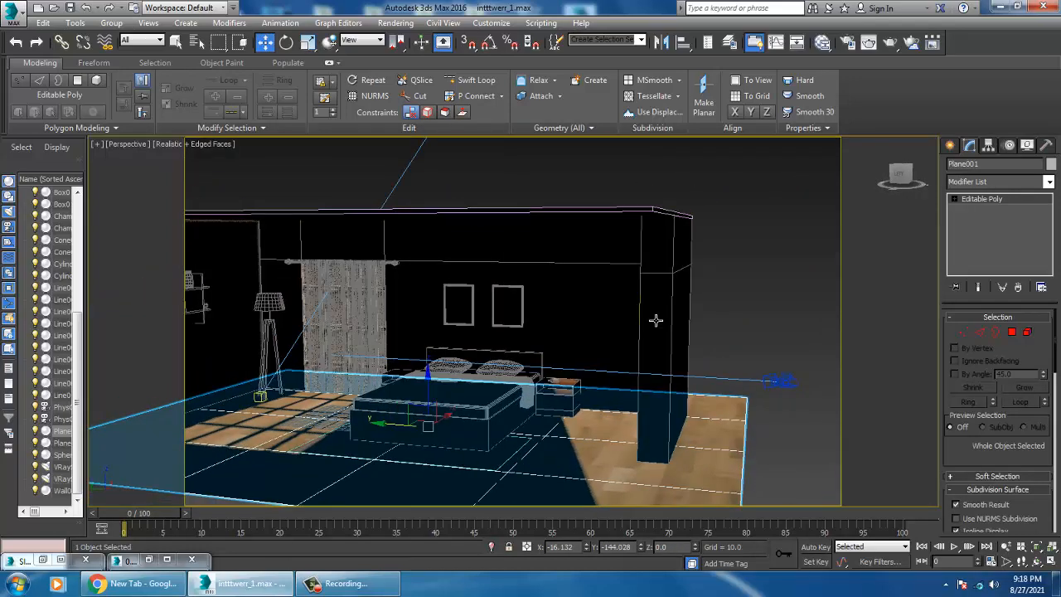
{"action": "left_click", "coordinate": [766, 233]}
- Raise the ceiling slab by about 1.8 units, to Z about 305
{"action": "middle_click_drag", "start_coordinate": [766, 233], "coordinate": [642, 370], "text": "alt"}
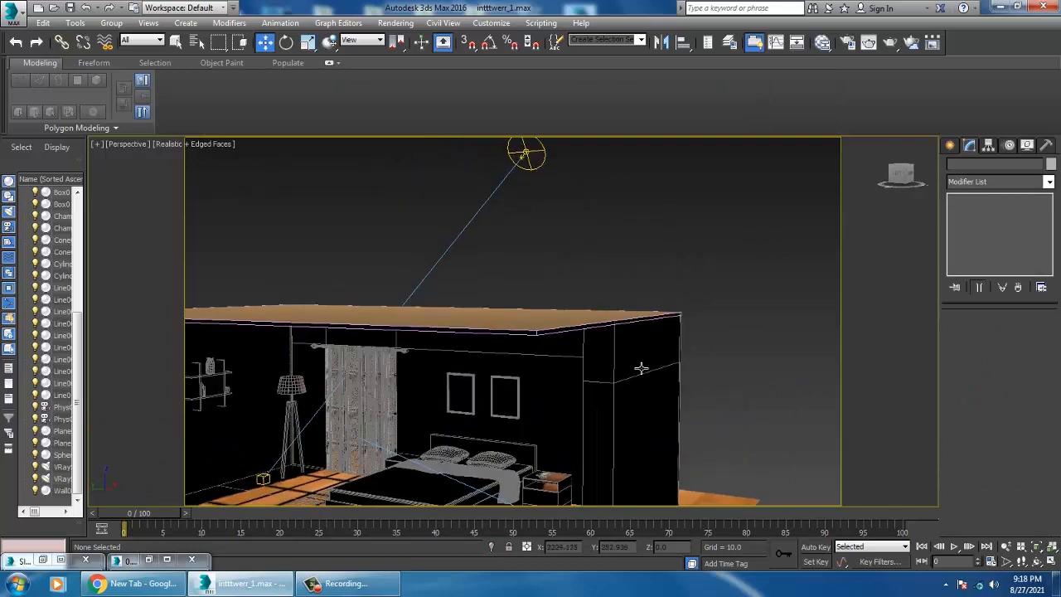
{"action": "left_click", "coordinate": [536, 322]}
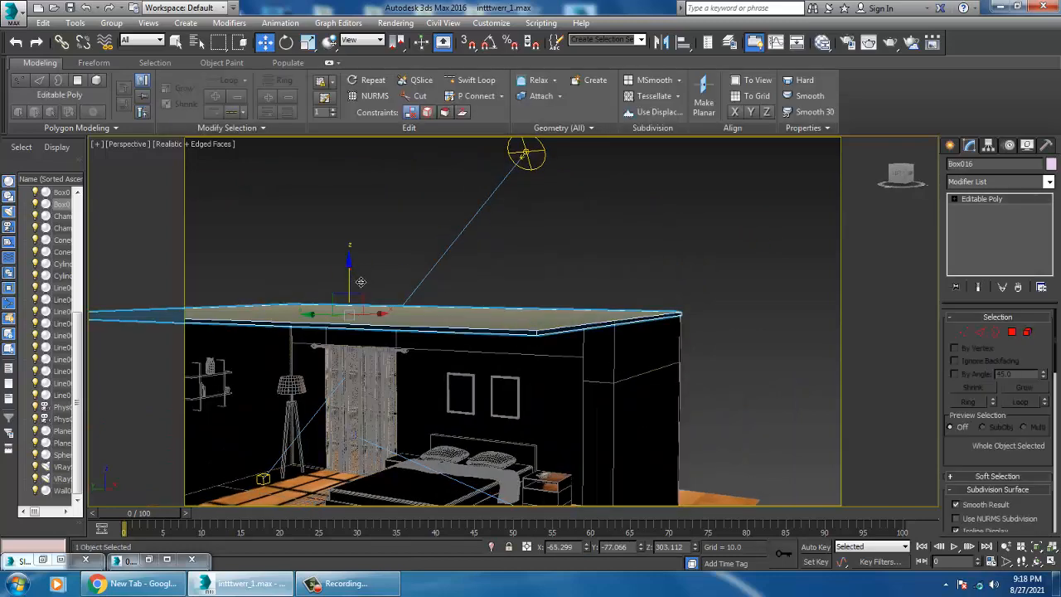
{"action": "left_click_drag", "start_coordinate": [361, 282], "coordinate": [359, 278]}
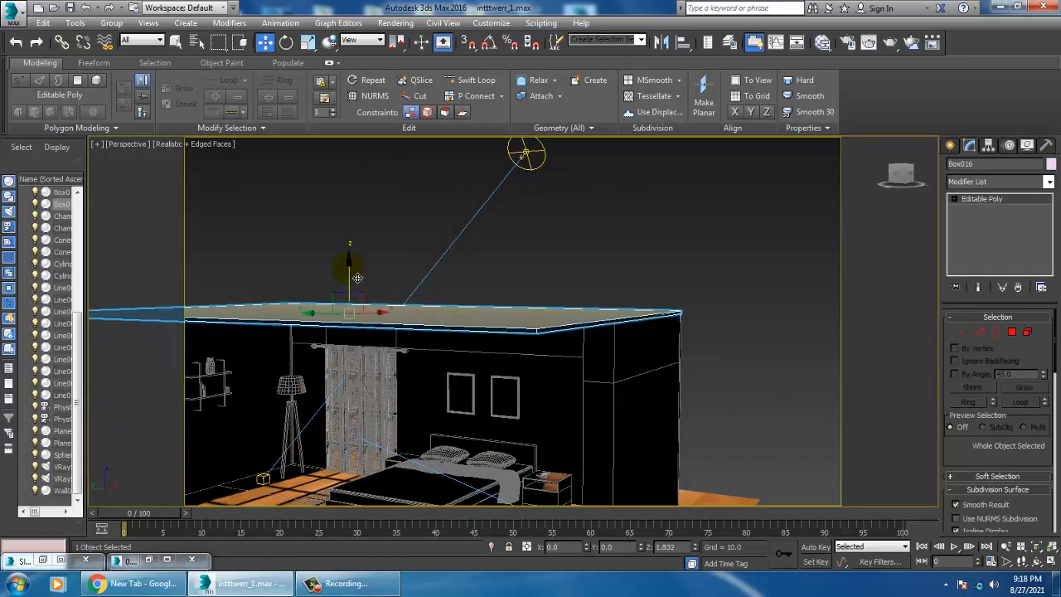
- Move the VRaySun along Y to about 42, keeping its height
{"action": "middle_click_drag", "start_coordinate": [612, 315], "coordinate": [595, 442]}
{"action": "scroll", "coordinate": [469, 445], "scroll_direction": "down", "scroll_amount": 4}
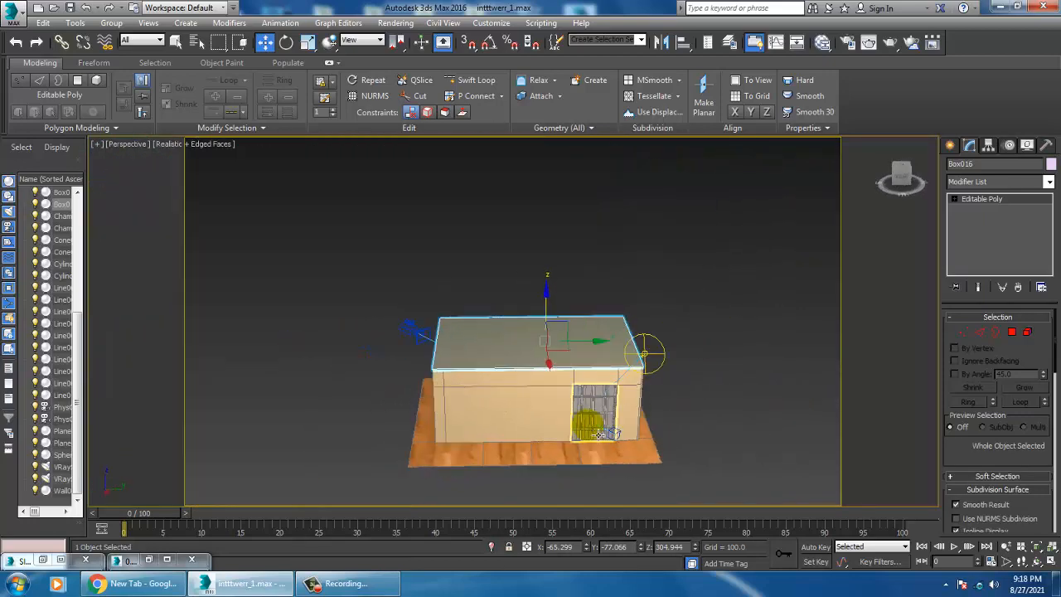
{"action": "scroll", "coordinate": [589, 431], "scroll_direction": "up", "scroll_amount": 3}
{"action": "left_click", "coordinate": [735, 296]}
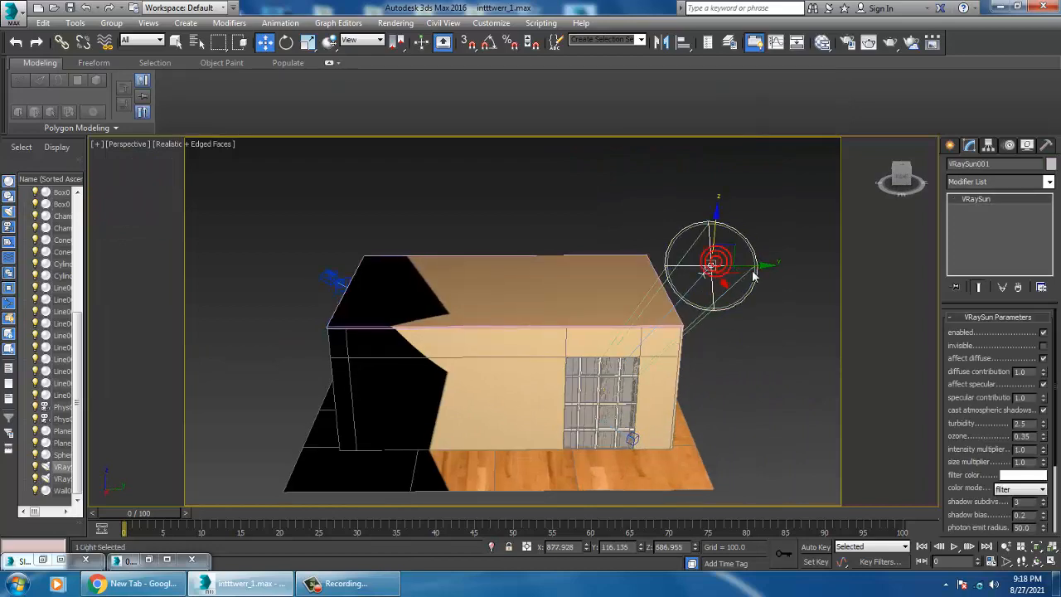
{"action": "left_click_drag", "start_coordinate": [756, 274], "coordinate": [670, 339]}
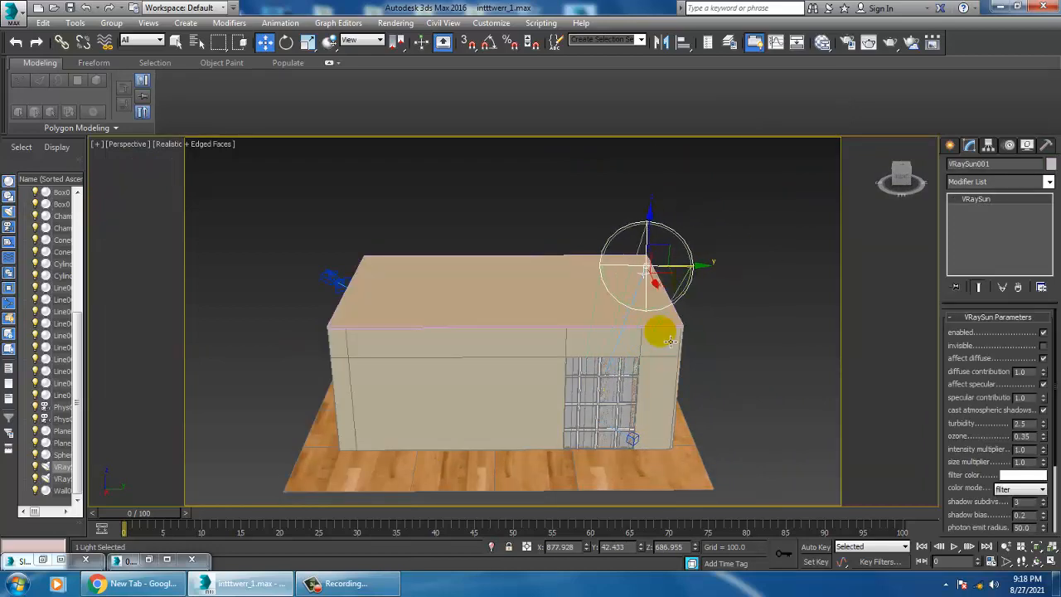
- Examine how the sunlight falls through the window onto the bedroom floor and around the extruded end wall
{"action": "middle_click_drag", "start_coordinate": [509, 373], "coordinate": [646, 360], "text": "alt"}
{"action": "mouse_move", "coordinate": [540, 472]}
{"action": "middle_mouse_down"}
{"action": "mouse_move", "coordinate": [531, 277]}
{"action": "mouse_move", "coordinate": [554, 355]}
{"action": "mouse_move", "coordinate": [502, 363]}
{"action": "mouse_move", "coordinate": [566, 358]}
{"action": "middle_mouse_up"}
{"action": "scroll", "coordinate": [565, 358], "scroll_direction": "up", "scroll_amount": 5}
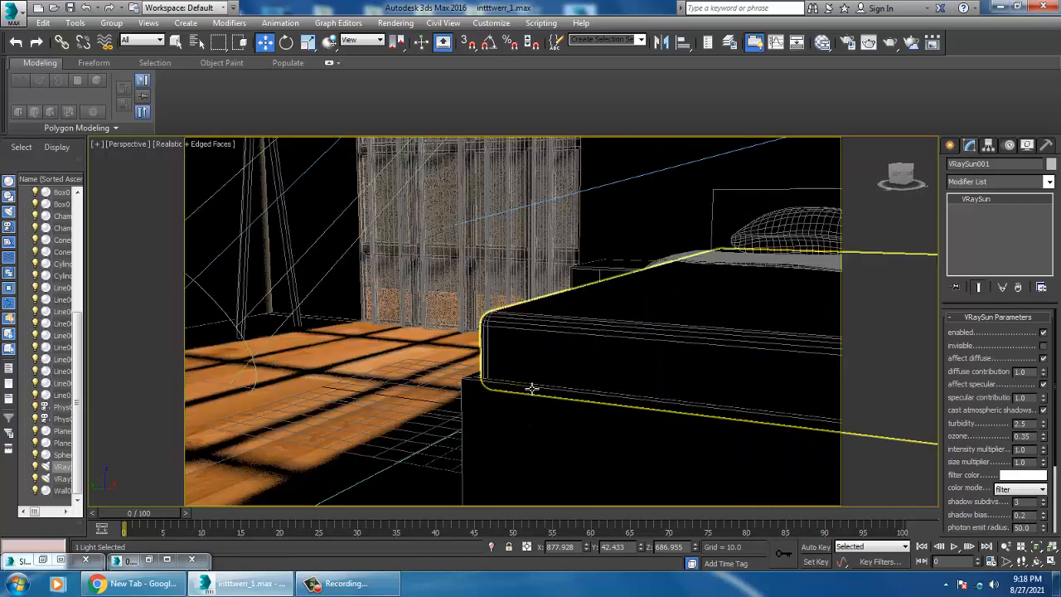
{"action": "scroll", "coordinate": [553, 367], "scroll_direction": "down", "scroll_amount": 7}
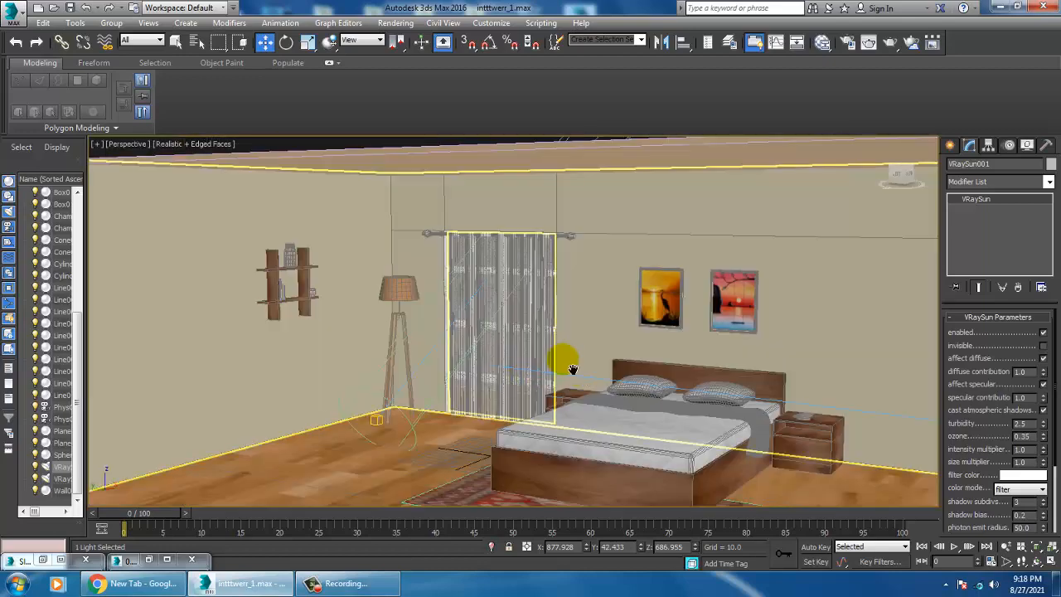
{"action": "middle_click_drag", "start_coordinate": [570, 369], "coordinate": [509, 345]}
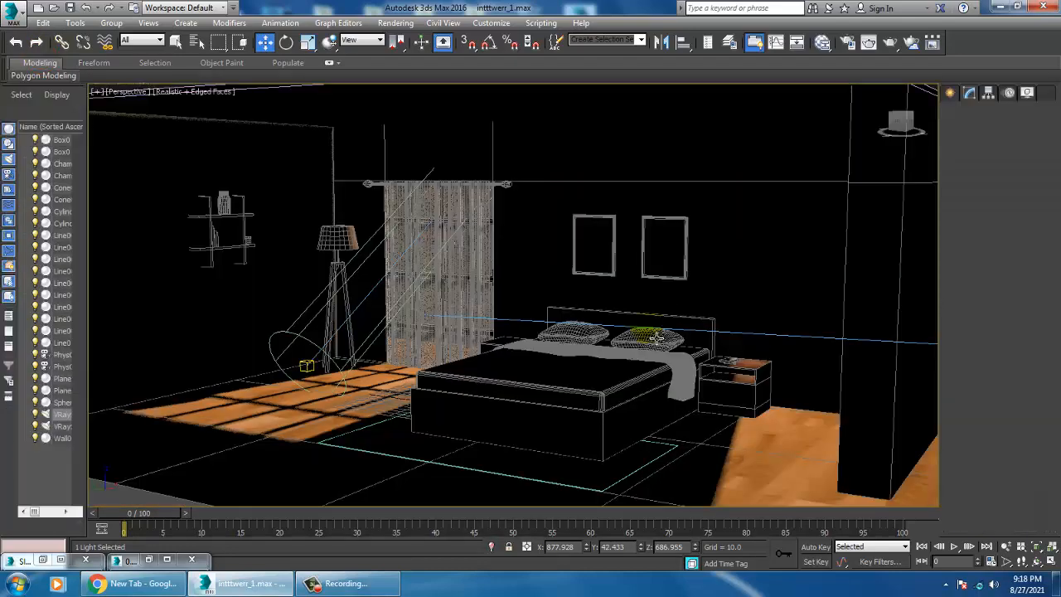
{"action": "scroll", "coordinate": [656, 337], "scroll_direction": "down", "scroll_amount": 5}
{"action": "mouse_move", "coordinate": [655, 337]}
{"action": "middle_mouse_down"}
{"action": "mouse_move", "coordinate": [602, 340]}
{"action": "mouse_move", "coordinate": [625, 342]}
{"action": "middle_mouse_up"}
{"action": "scroll", "coordinate": [626, 341], "scroll_direction": "up", "scroll_amount": 5}
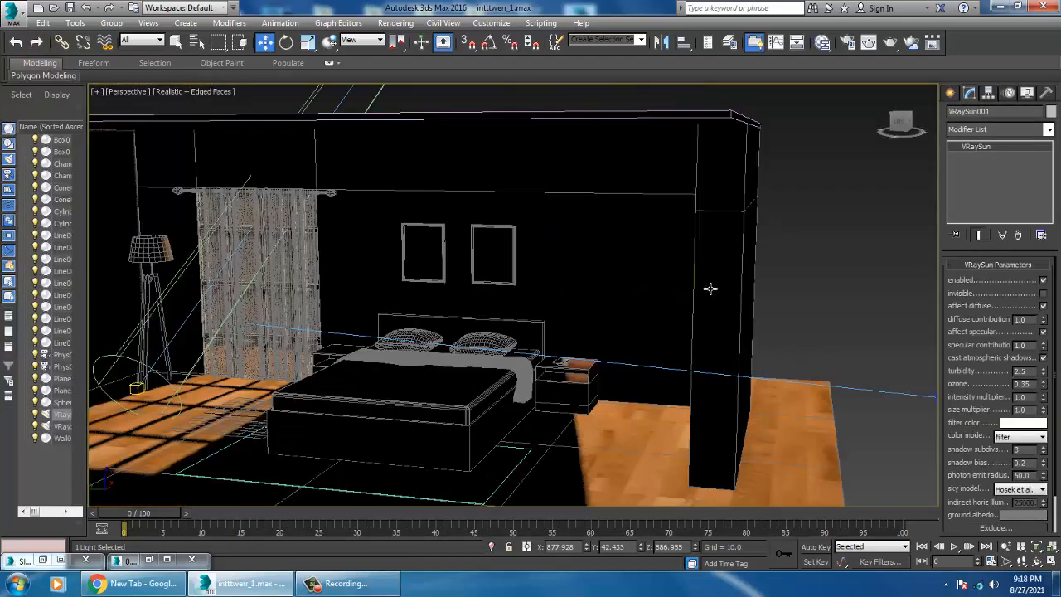
- In the Top view, move the end wall's vertices outward along negative Y to lengthen the room beyond the current floor
{"action": "left_click", "coordinate": [711, 289]}
{"action": "key", "text": "alt+w"}
{"action": "middle_click", "coordinate": [351, 260]}
{"action": "key", "text": "alt+w"}
{"action": "middle_click_drag", "start_coordinate": [400, 250], "coordinate": [384, 208]}
{"action": "key", "text": "1"}
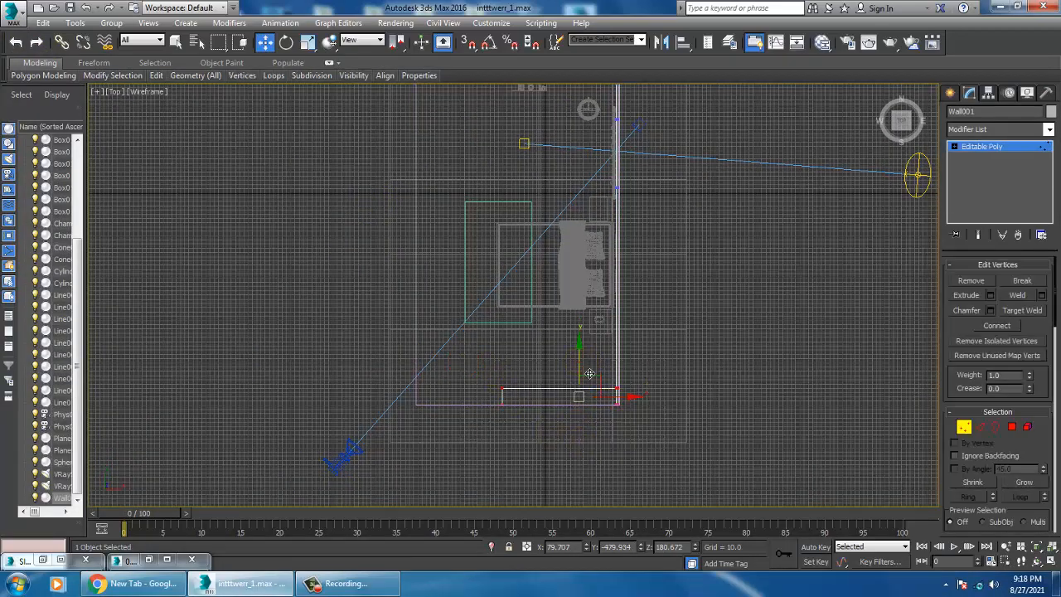
{"action": "left_click_drag", "start_coordinate": [590, 374], "coordinate": [610, 432]}
{"action": "middle_click_drag", "start_coordinate": [621, 467], "coordinate": [572, 400]}
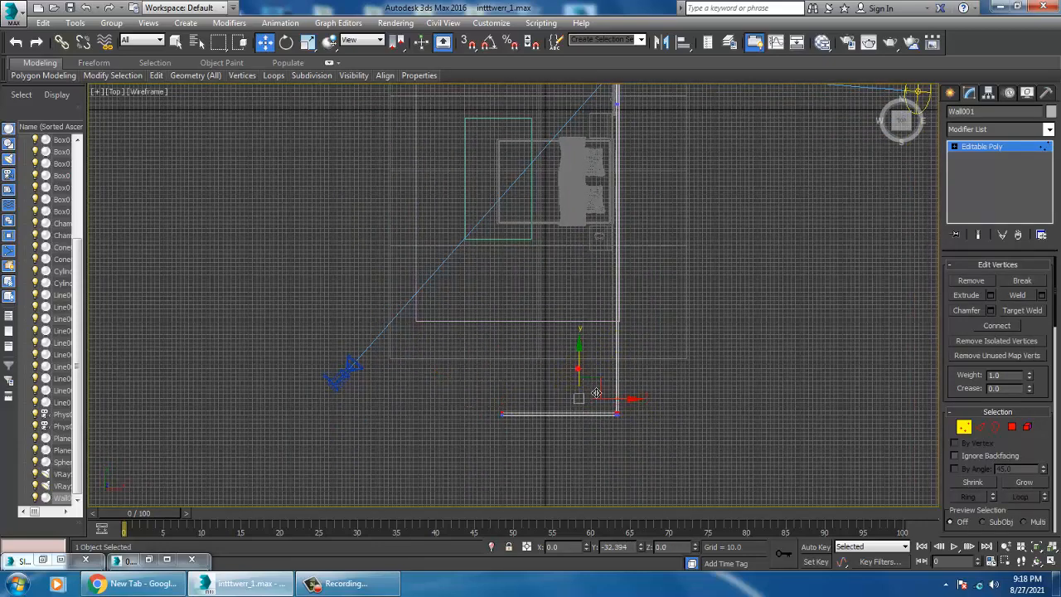
- Lengthen the end wall by moving its free-end vertices along negative X, well past the floor plane's far side
{"action": "key", "text": "1"}
{"action": "left_click_drag", "start_coordinate": [424, 399], "coordinate": [516, 453]}
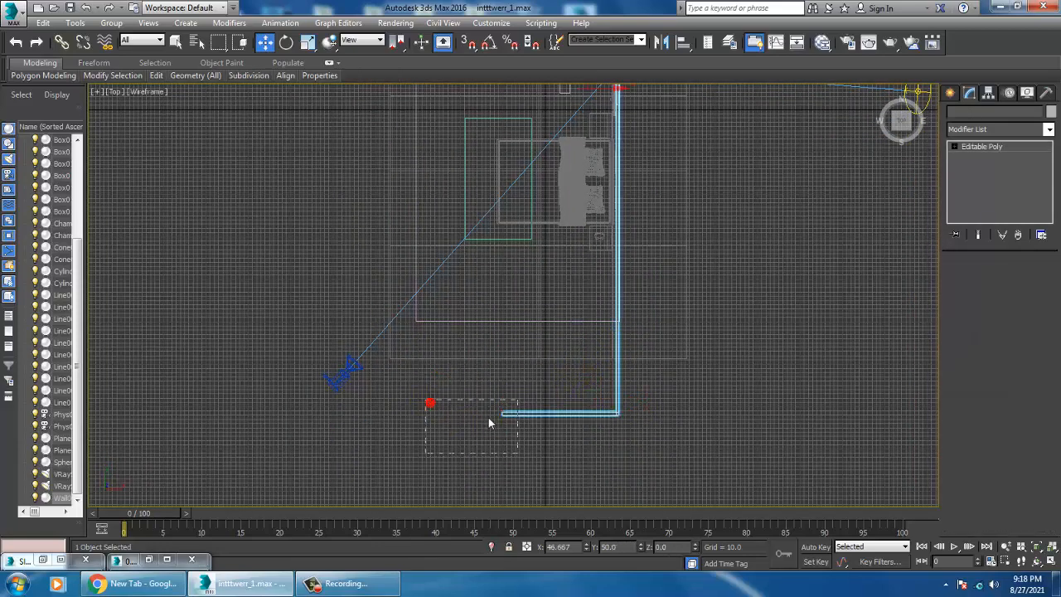
{"action": "key", "text": "1"}
{"action": "left_click_drag", "start_coordinate": [474, 391], "coordinate": [533, 431]}
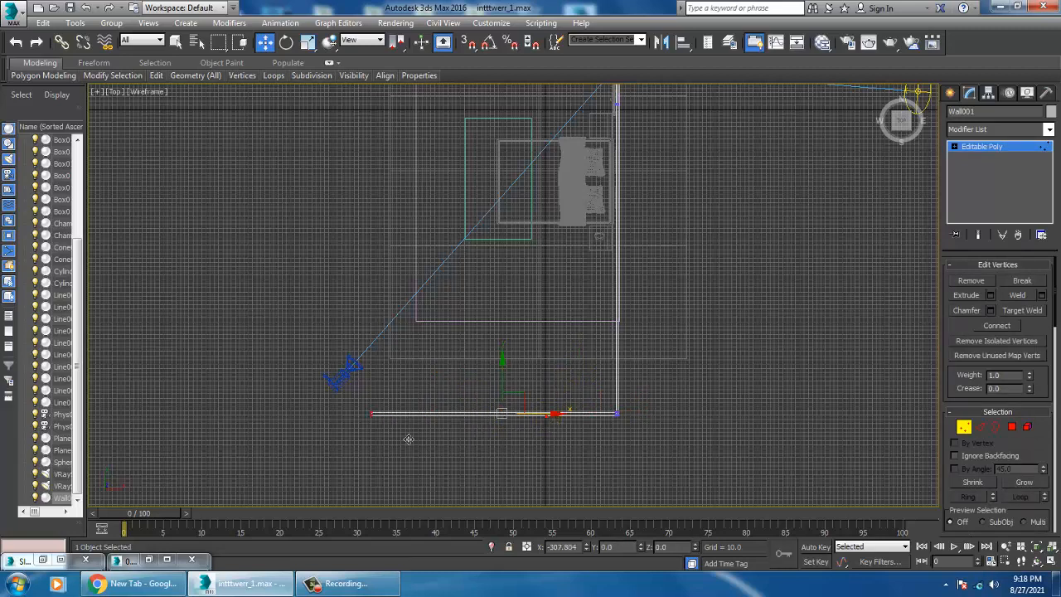
{"action": "left_click", "coordinate": [994, 155]}
{"action": "left_click", "coordinate": [543, 345]}
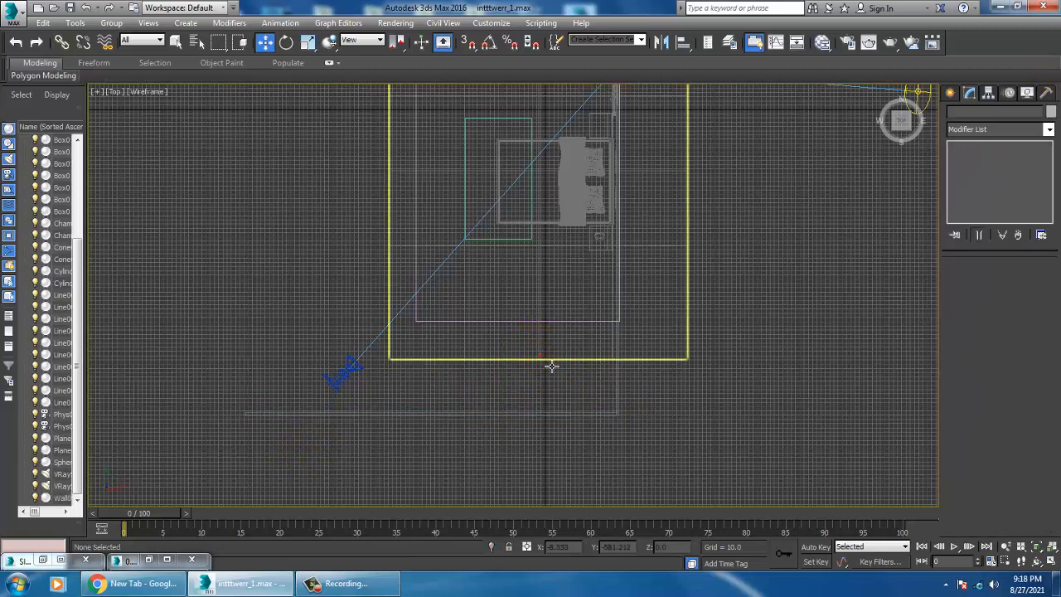
- Extend the floor plane past the relocated end wall by moving its nearest edge vertices along Y to about -796
{"action": "left_click", "coordinate": [539, 359]}
{"action": "left_click", "coordinate": [964, 280]}
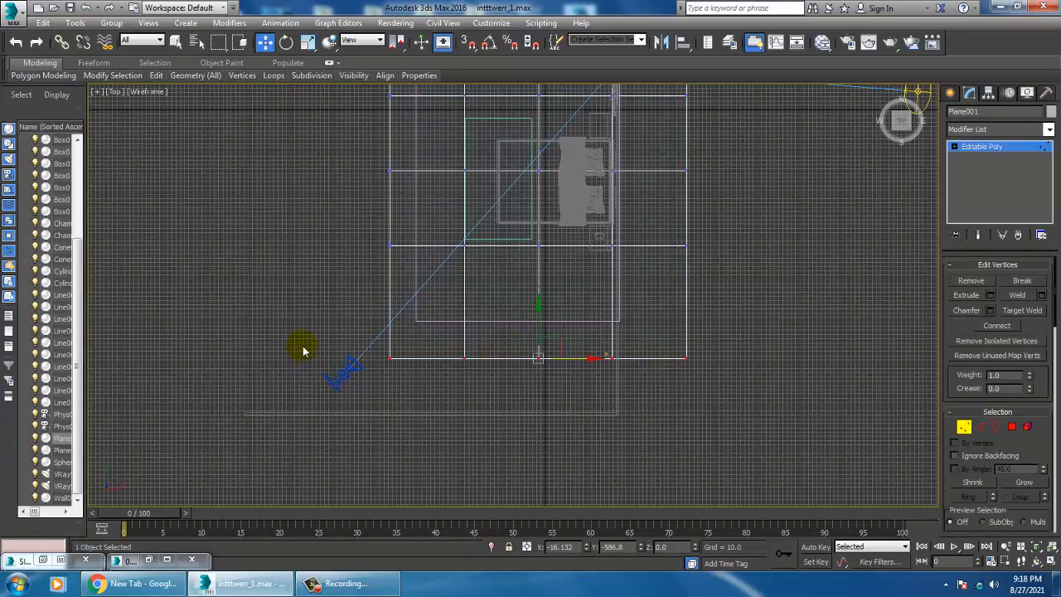
{"action": "left_click_drag", "start_coordinate": [548, 330], "coordinate": [572, 406]}
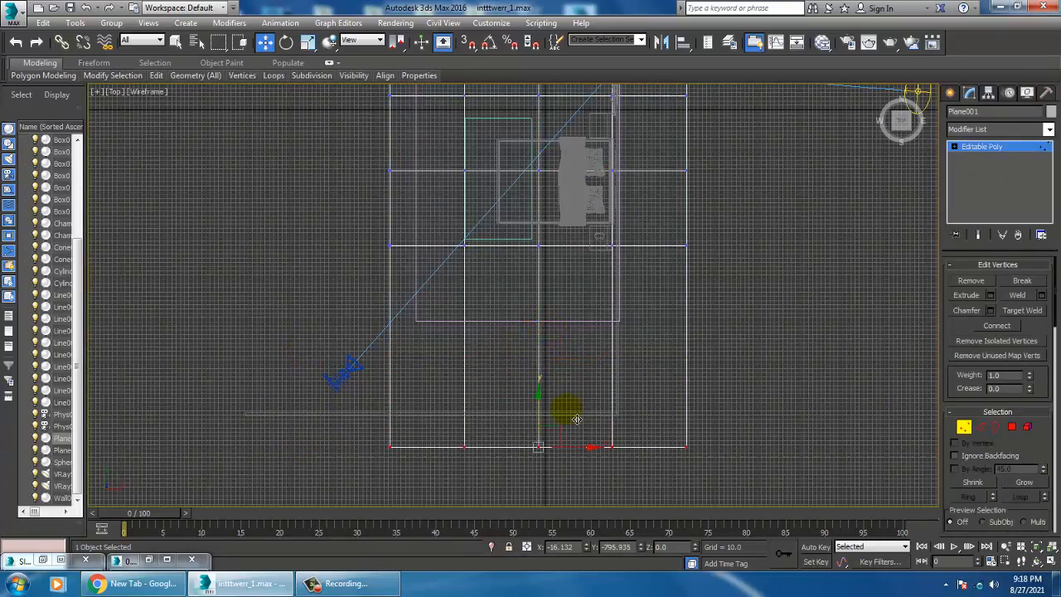
{"action": "key", "text": "alt+w"}
{"action": "right_click", "coordinate": [704, 406]}
{"action": "key", "text": "alt+w"}
{"action": "scroll", "coordinate": [651, 369], "scroll_direction": "down", "scroll_amount": 5}
{"action": "mouse_move", "coordinate": [655, 376]}
{"action": "middle_mouse_down"}
{"action": "mouse_move", "coordinate": [651, 353]}
{"action": "mouse_move", "coordinate": [663, 385]}
{"action": "middle_mouse_up"}
{"action": "left_click", "coordinate": [998, 148]}
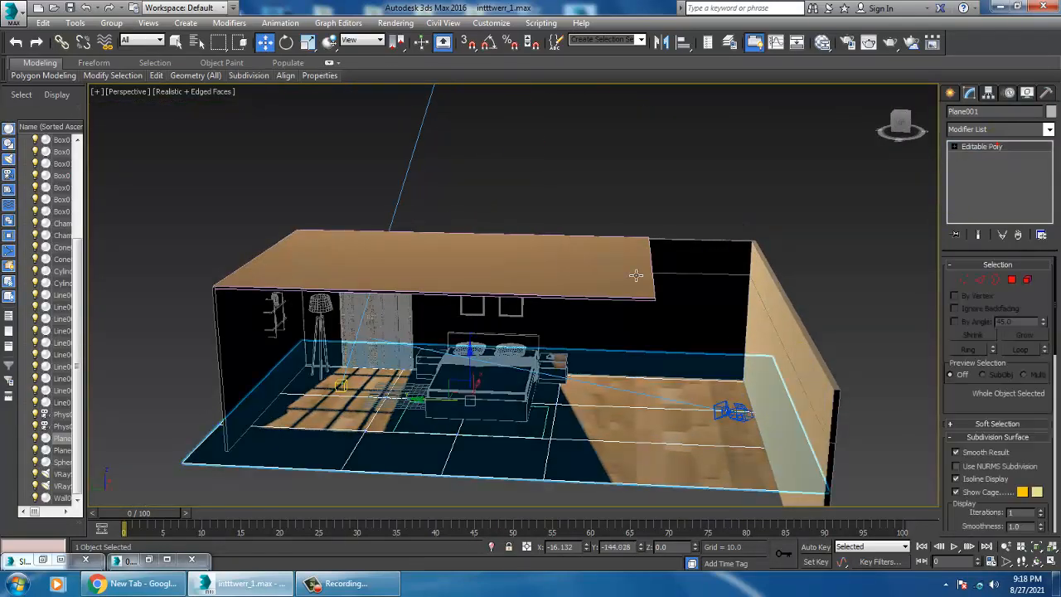
- Stretch the ceiling slab to the end wall by moving its short-edge vertices along Y to about -726
{"action": "left_click", "coordinate": [635, 273]}
{"action": "key", "text": "1"}
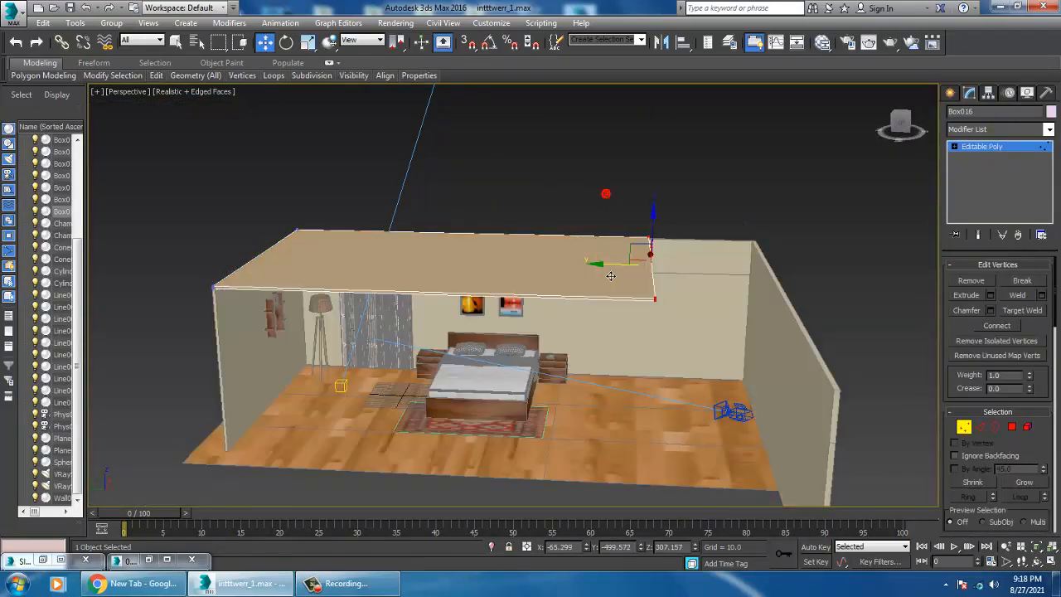
{"action": "left_click_drag", "start_coordinate": [611, 278], "coordinate": [736, 277]}
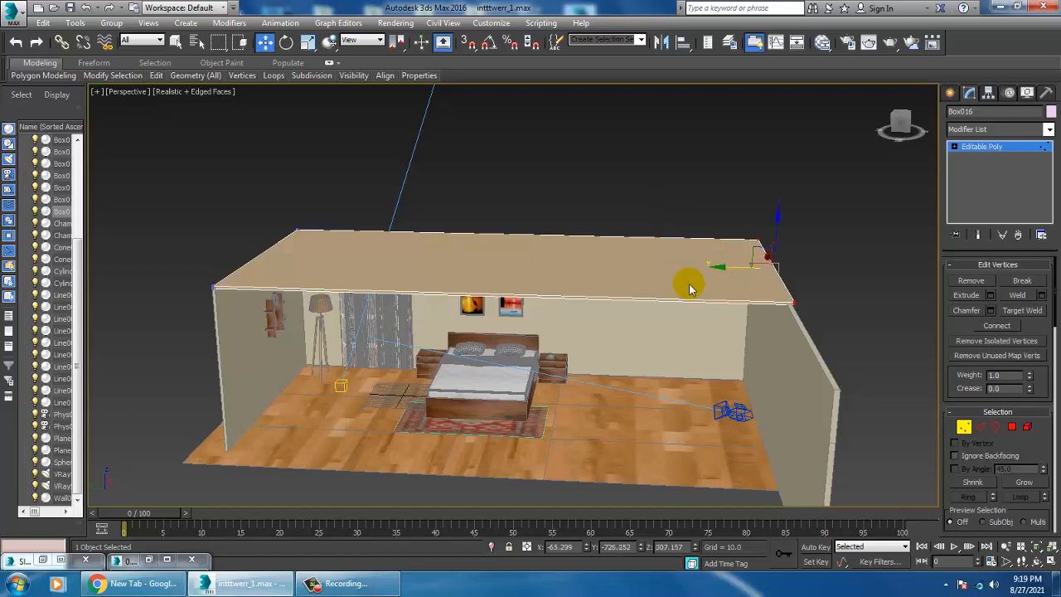
{"action": "middle_click_drag", "start_coordinate": [726, 340], "coordinate": [726, 362], "text": "alt"}
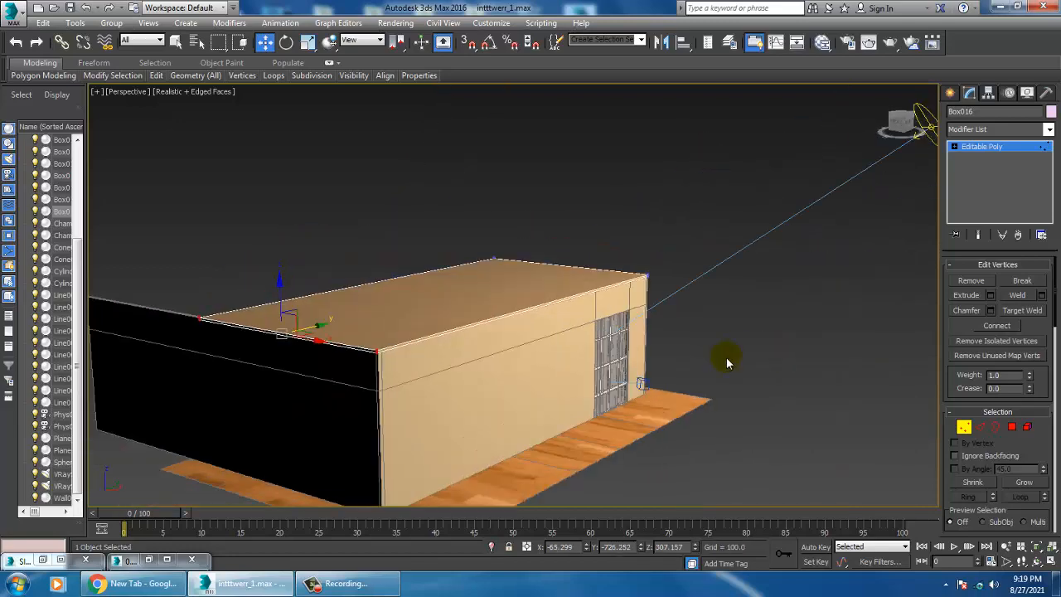
{"action": "left_click", "coordinate": [1000, 148]}
- Delete the existing VRaySun above the room
{"action": "middle_click_drag", "start_coordinate": [582, 340], "coordinate": [676, 361], "text": "alt"}
{"action": "scroll", "coordinate": [564, 370], "scroll_direction": "up", "scroll_amount": 5}
{"action": "middle_click_drag", "start_coordinate": [531, 370], "coordinate": [682, 379], "text": "alt"}
{"action": "scroll", "coordinate": [580, 386], "scroll_direction": "down", "scroll_amount": 5}
{"action": "middle_click_drag", "start_coordinate": [719, 417], "coordinate": [585, 171], "text": "alt"}
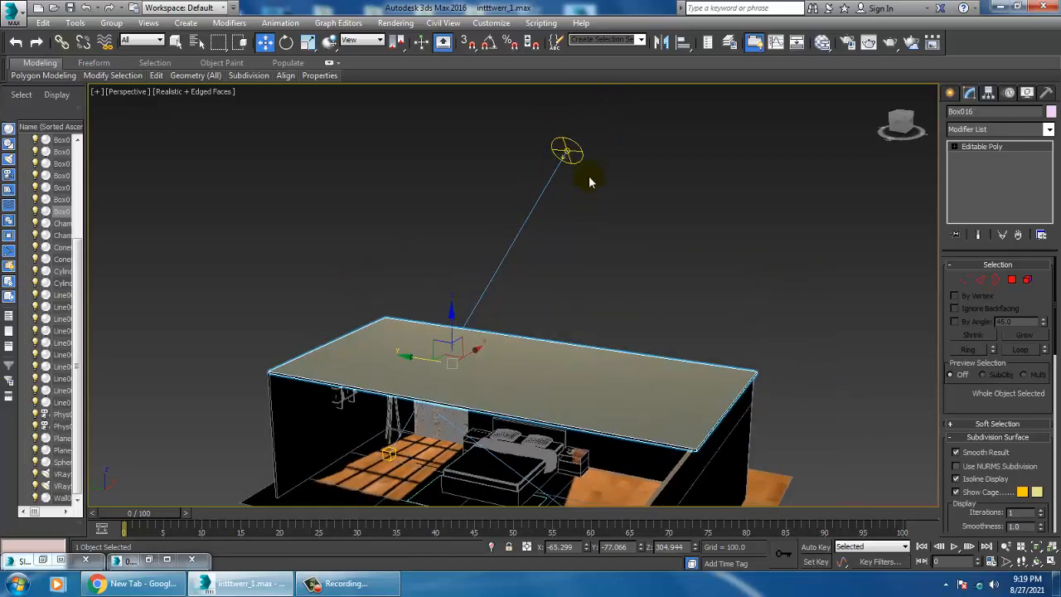
{"action": "left_click", "coordinate": [543, 178]}
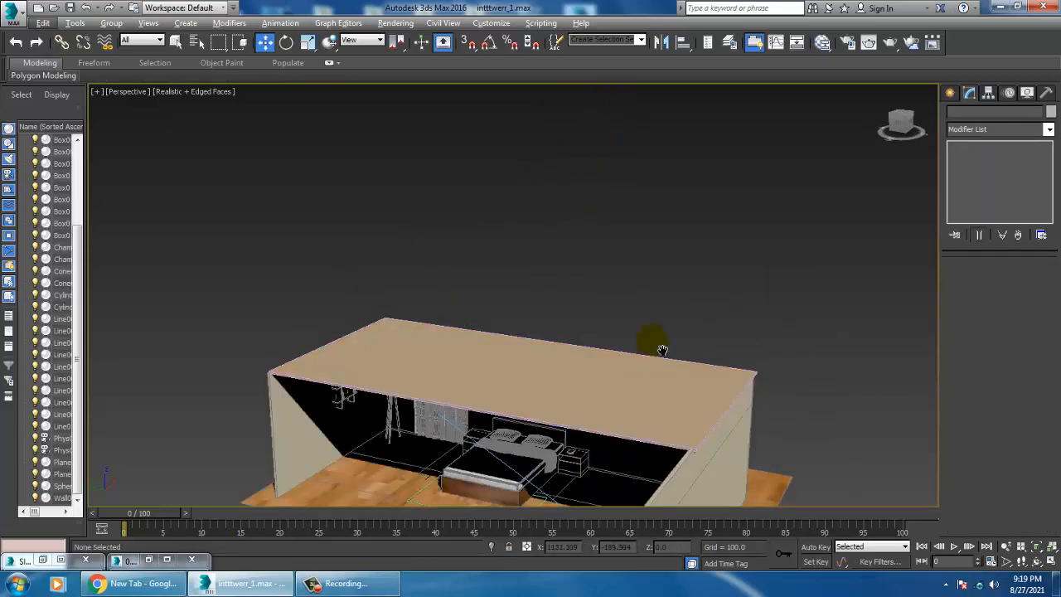
- Widen the ceiling slab by moving its open-side vertices outward along negative X
{"action": "middle_click_drag", "start_coordinate": [662, 350], "coordinate": [396, 135], "text": "alt"}
{"action": "left_click", "coordinate": [558, 280]}
{"action": "key", "text": "1"}
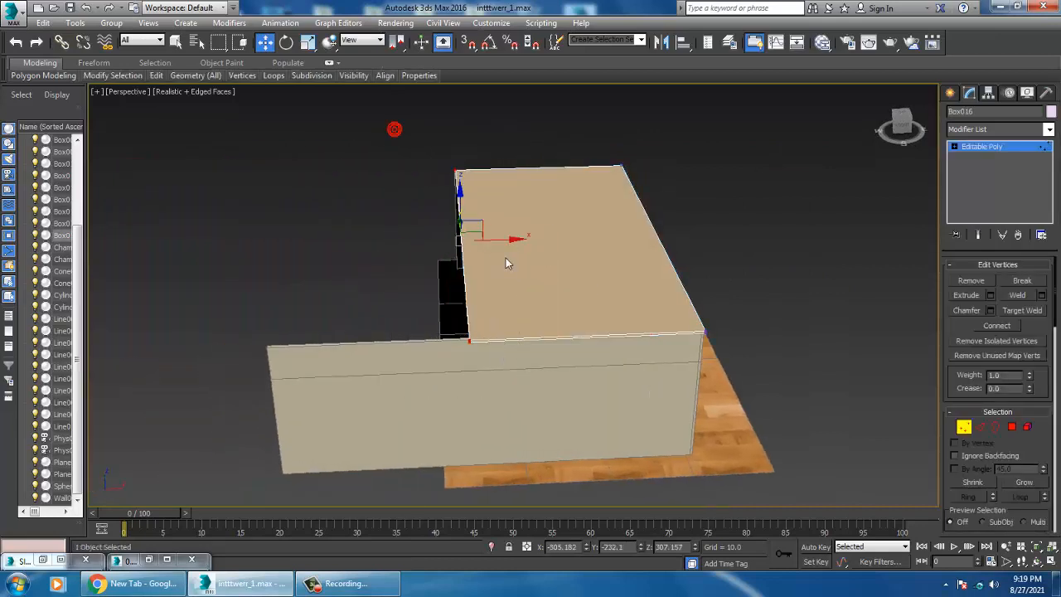
{"action": "middle_click_drag", "start_coordinate": [486, 243], "coordinate": [559, 221], "text": "alt"}
{"action": "scroll", "coordinate": [540, 277], "scroll_direction": "up", "scroll_amount": 3}
{"action": "middle_click_drag", "start_coordinate": [540, 276], "coordinate": [639, 294], "text": "alt"}
{"action": "left_click", "coordinate": [1010, 150]}
- In the Front view, create a VRaySun aimed from high outside the window wall down to the bed, replacing the existing environment map
{"action": "key", "text": "alt+w"}
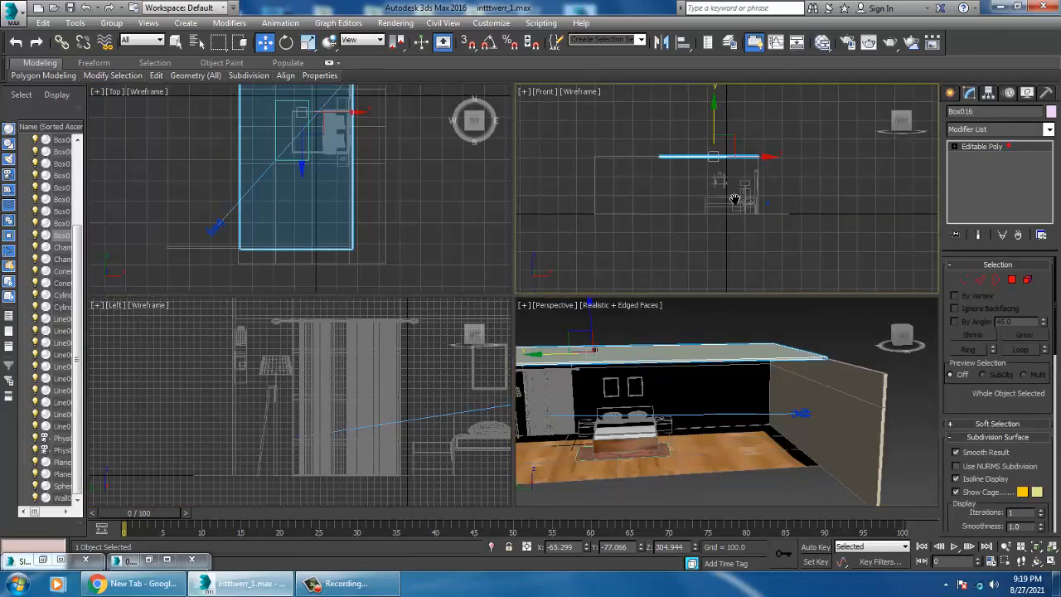
{"action": "middle_click", "coordinate": [702, 213]}
{"action": "key", "text": "alt+w"}
{"action": "scroll", "coordinate": [664, 232], "scroll_direction": "up", "scroll_amount": 2}
{"action": "middle_click_drag", "start_coordinate": [635, 249], "coordinate": [751, 248]}
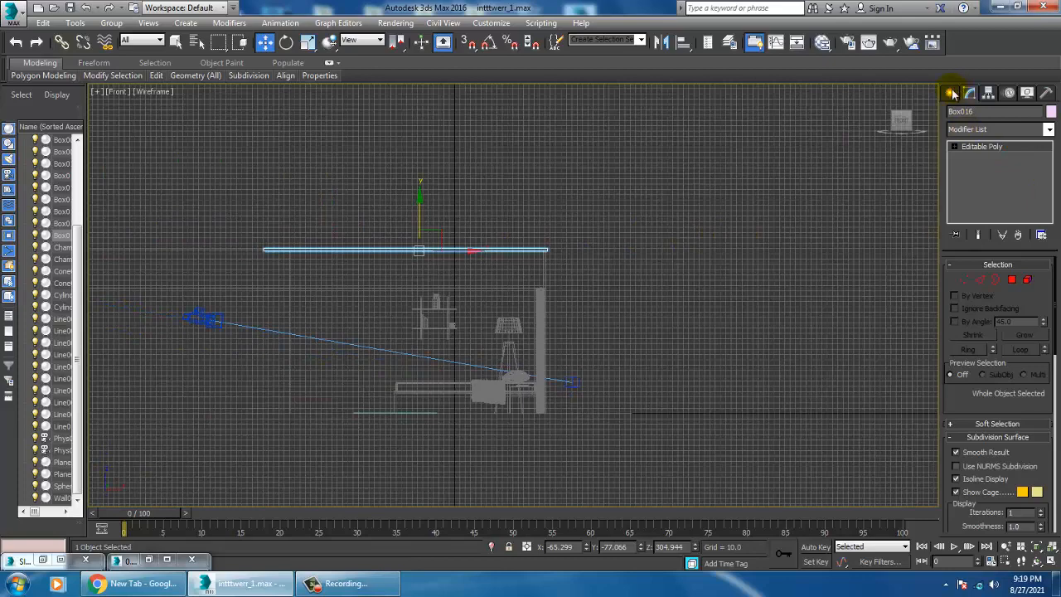
{"action": "left_click", "coordinate": [952, 93]}
{"action": "left_click", "coordinate": [1025, 192]}
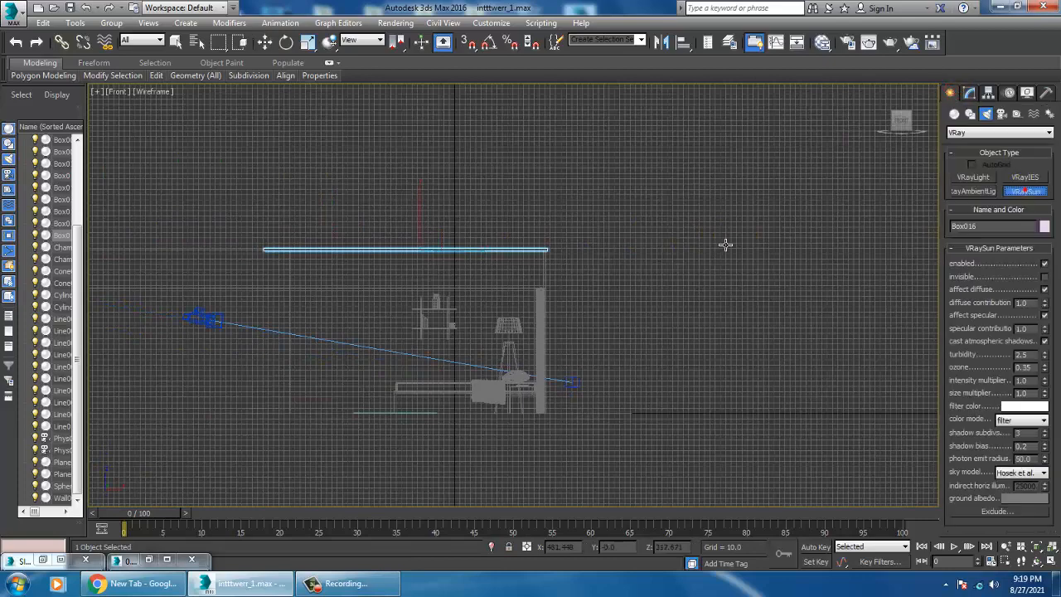
{"action": "left_click_drag", "start_coordinate": [803, 220], "coordinate": [439, 390]}
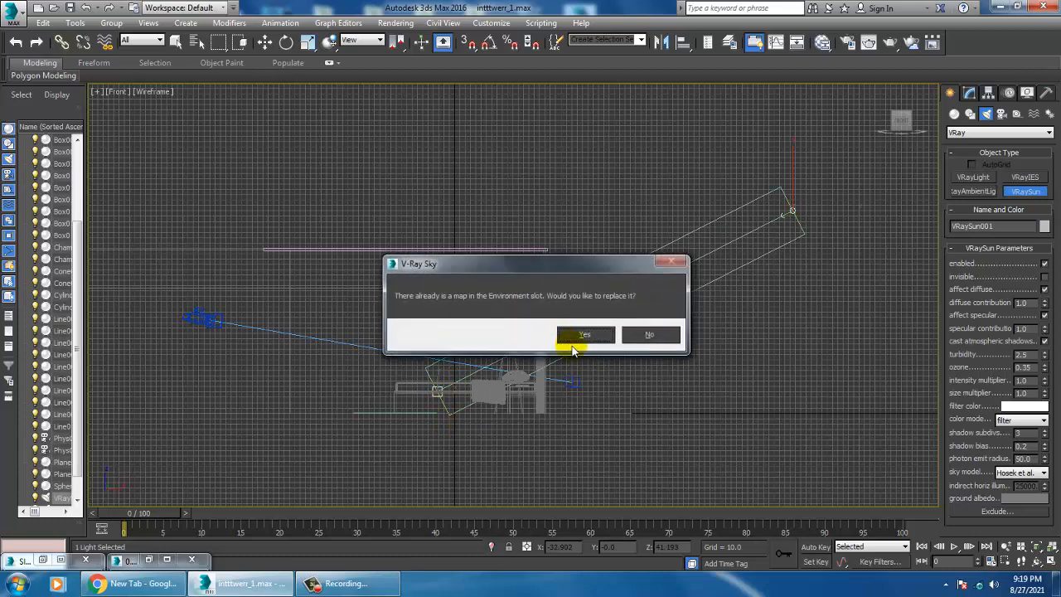
{"action": "left_click", "coordinate": [602, 339]}
{"action": "right_click", "coordinate": [602, 340]}
- Move the VRaySun together with its target along Y to about 104, using Shaded display in Perspective, and restore Realistic display
{"action": "key", "text": "alt+w"}
{"action": "right_click", "coordinate": [681, 406]}
{"action": "key", "text": "alt+w"}
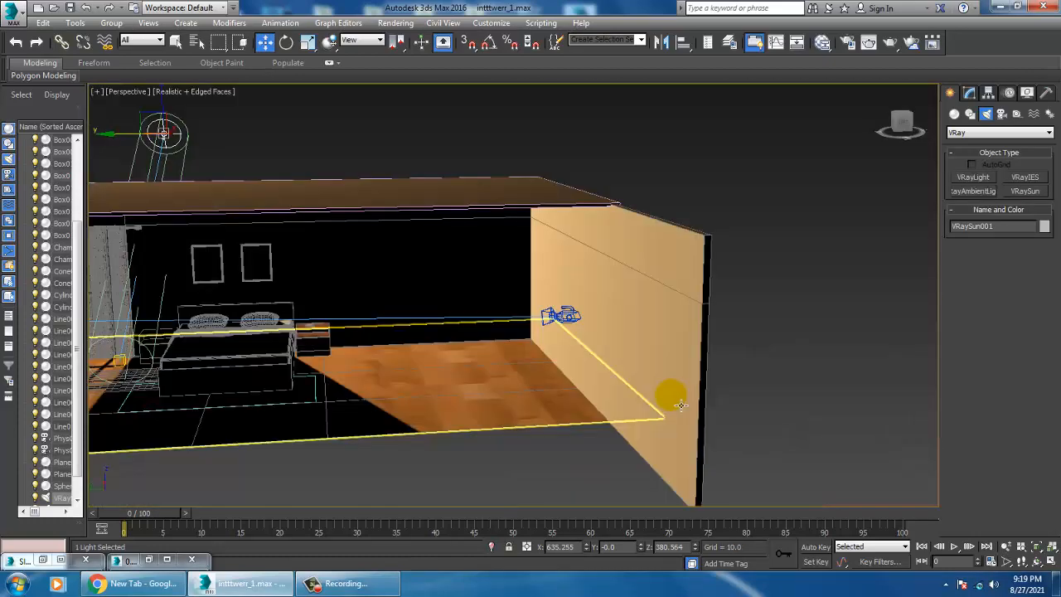
{"action": "middle_click_drag", "start_coordinate": [680, 405], "coordinate": [485, 385], "text": "alt"}
{"action": "left_click", "coordinate": [277, 389], "text": "ctrl"}
{"action": "left_click", "coordinate": [196, 92]}
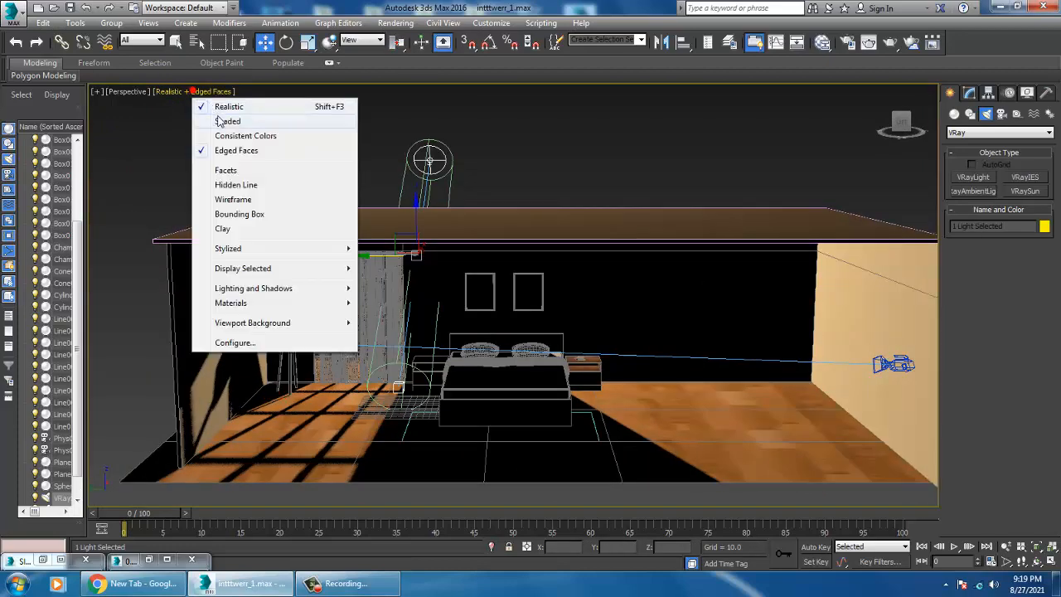
{"action": "left_click", "coordinate": [219, 121]}
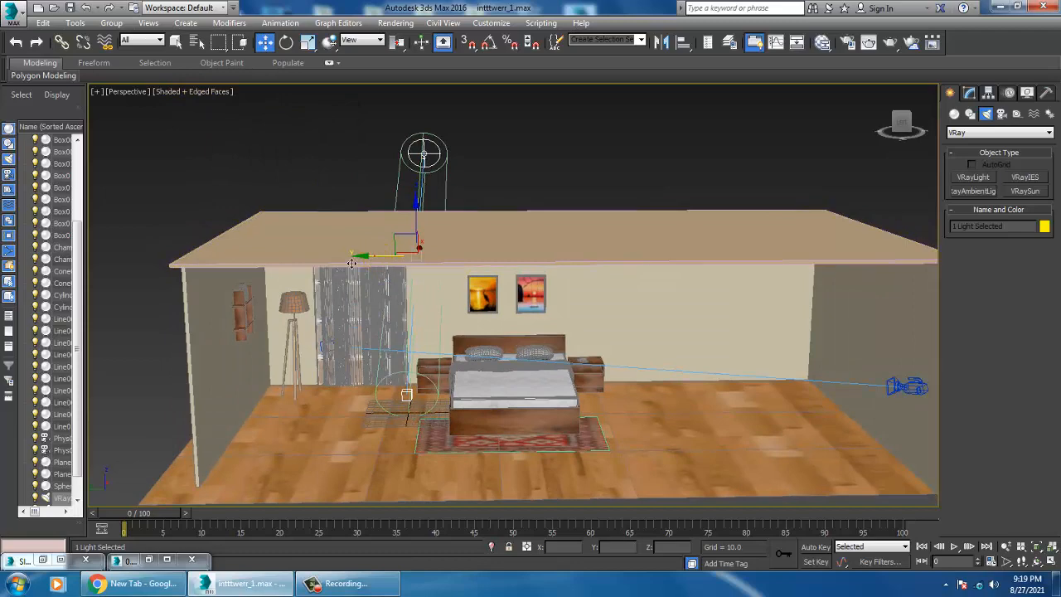
{"action": "left_click_drag", "start_coordinate": [358, 259], "coordinate": [304, 258]}
{"action": "middle_click_drag", "start_coordinate": [484, 319], "coordinate": [441, 320], "text": "alt"}
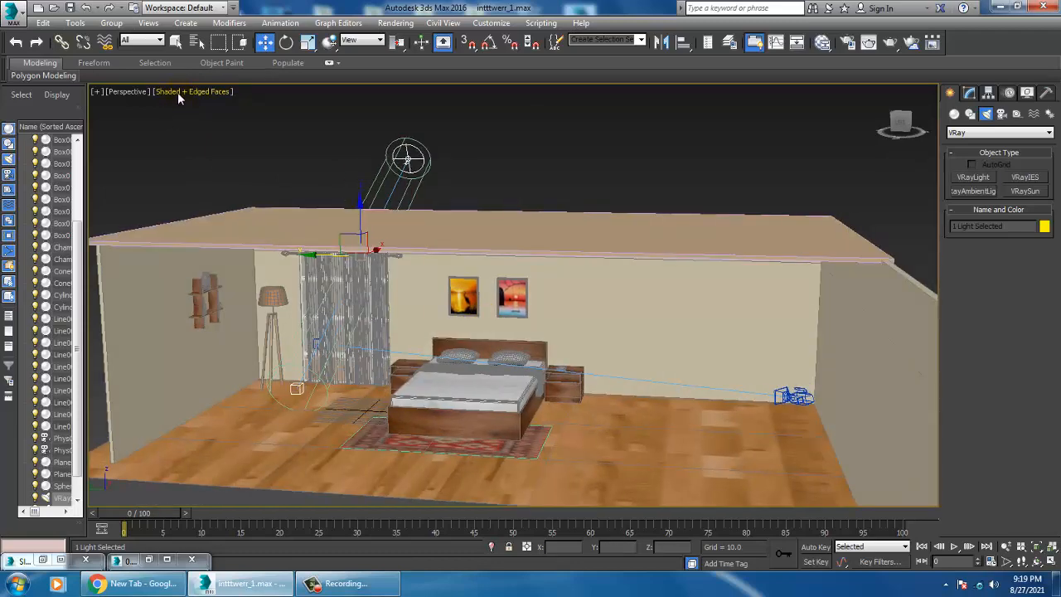
{"action": "left_click", "coordinate": [178, 92]}
{"action": "left_click", "coordinate": [207, 105]}
- Run a test render of the bed and curtained window from inside the room, stop it, and close the frame buffer
{"action": "middle_click_drag", "start_coordinate": [660, 268], "coordinate": [448, 234], "text": "alt"}
{"action": "left_click", "coordinate": [518, 286]}
{"action": "middle_click_drag", "start_coordinate": [440, 232], "coordinate": [623, 209], "text": "alt"}
{"action": "scroll", "coordinate": [560, 291], "scroll_direction": "up", "scroll_amount": 3}
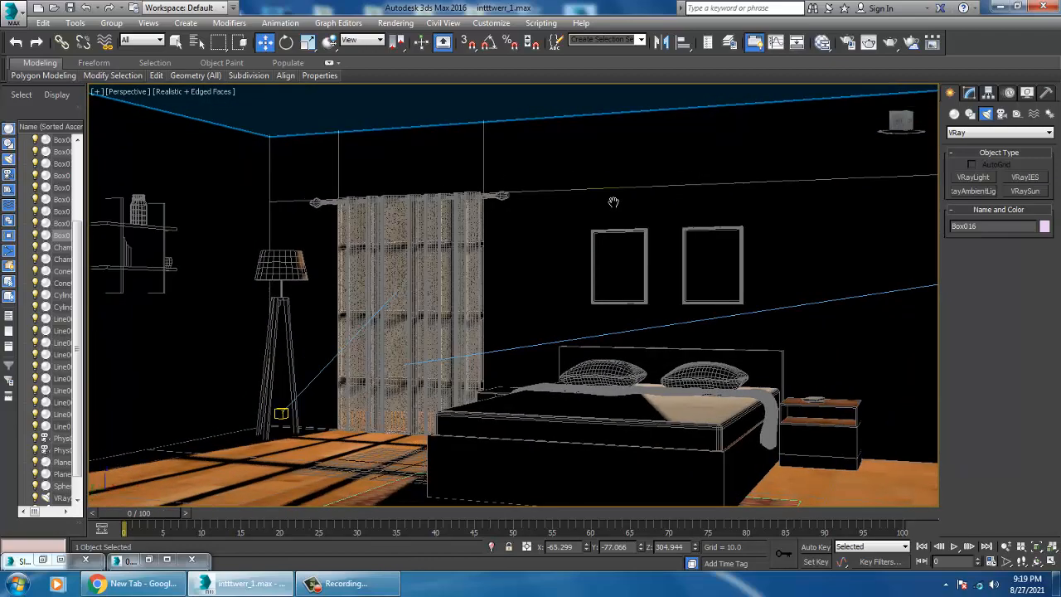
{"action": "middle_click_drag", "start_coordinate": [594, 278], "coordinate": [558, 257]}
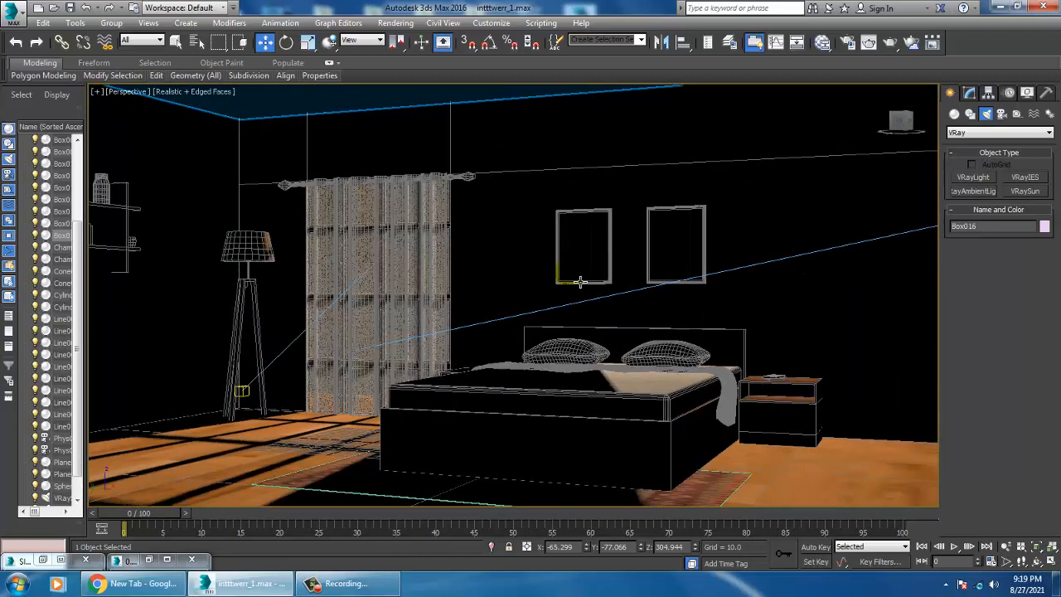
{"action": "middle_click_drag", "start_coordinate": [616, 305], "coordinate": [600, 216]}
{"action": "mouse_move", "coordinate": [606, 322]}
{"action": "middle_mouse_down"}
{"action": "mouse_move", "coordinate": [607, 348]}
{"action": "mouse_move", "coordinate": [593, 298]}
{"action": "mouse_move", "coordinate": [598, 318]}
{"action": "middle_mouse_up"}
{"action": "left_click", "coordinate": [394, 22]}
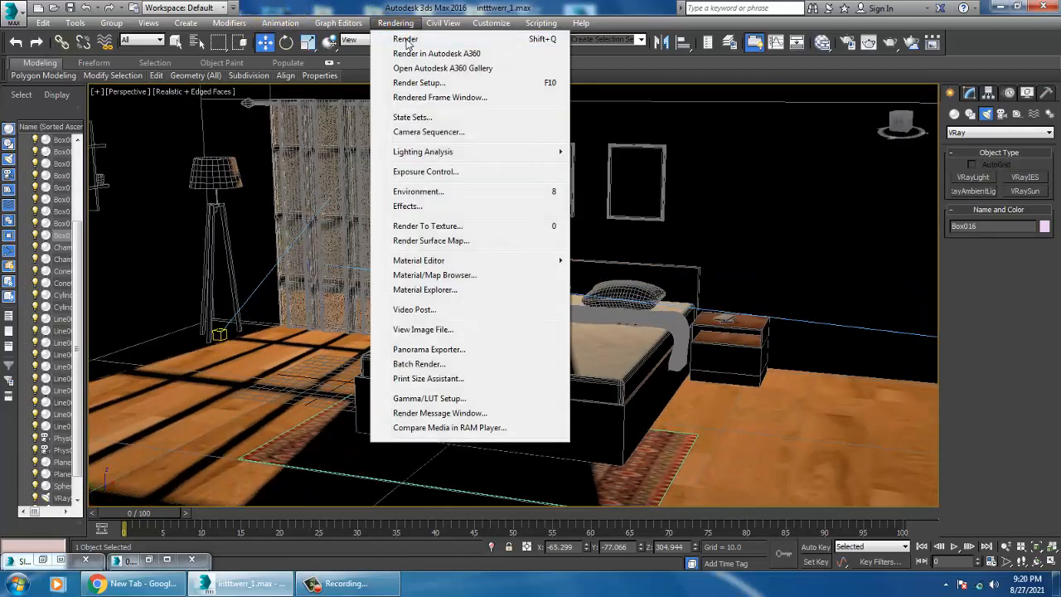
{"action": "left_click", "coordinate": [406, 40]}
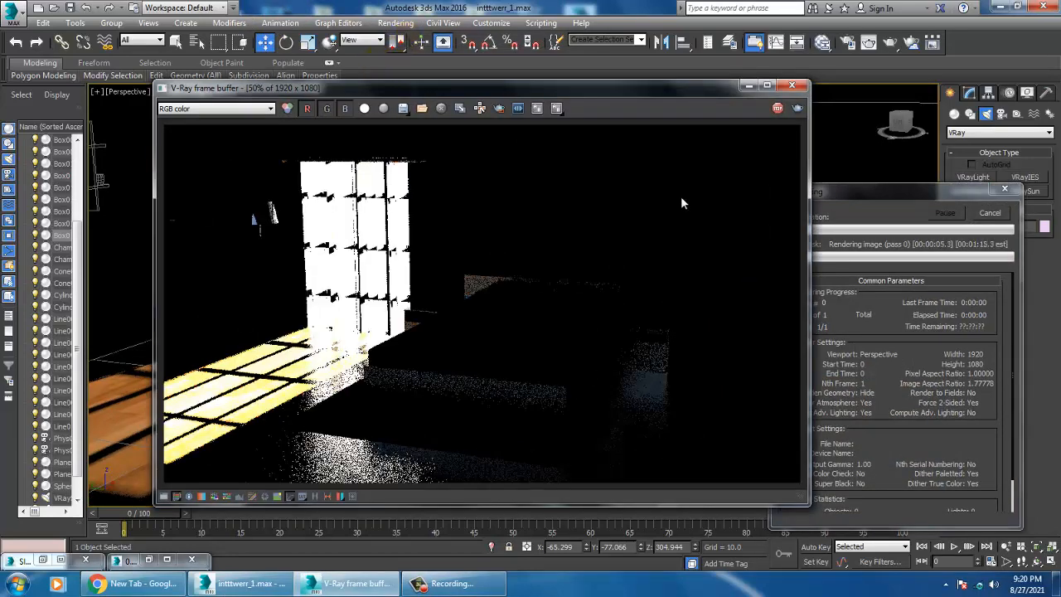
{"action": "left_click", "coordinate": [778, 107]}
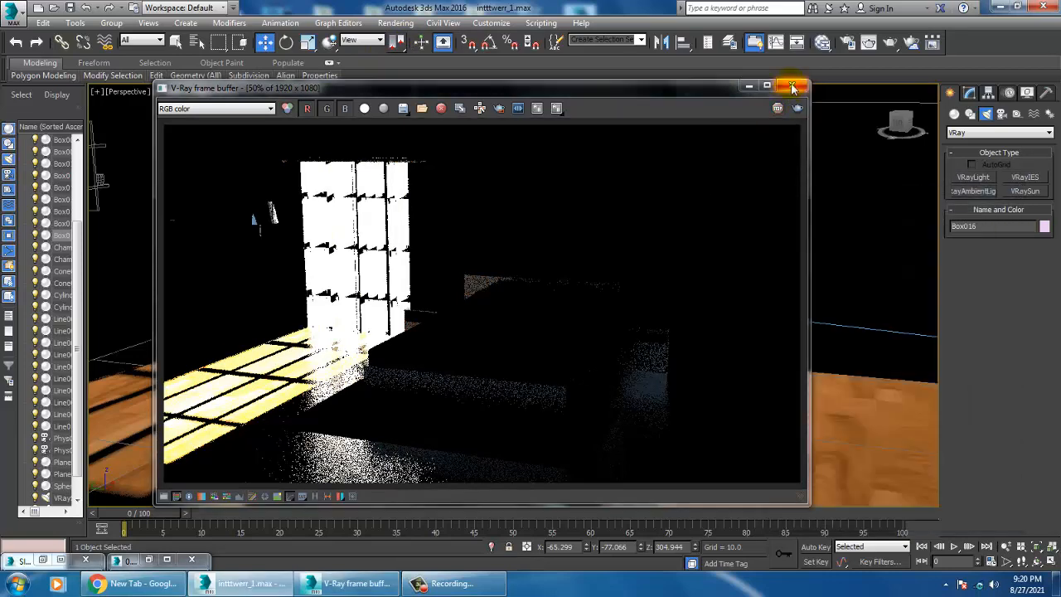
{"action": "left_click", "coordinate": [788, 87]}
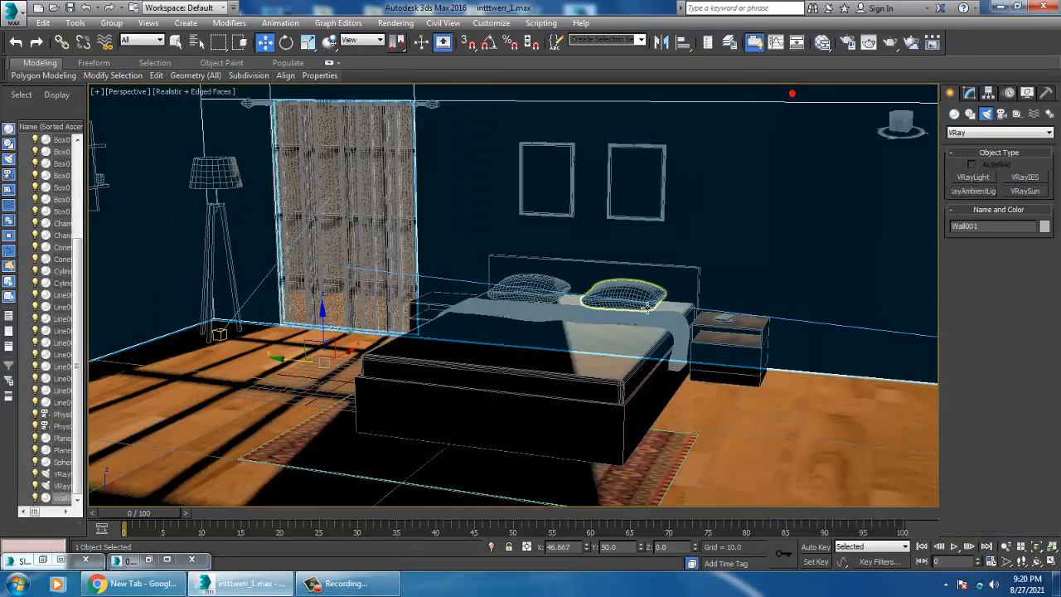
- Match the Perspective view to PhysCamera001 with safe frames displayed
{"action": "key", "text": "c"}
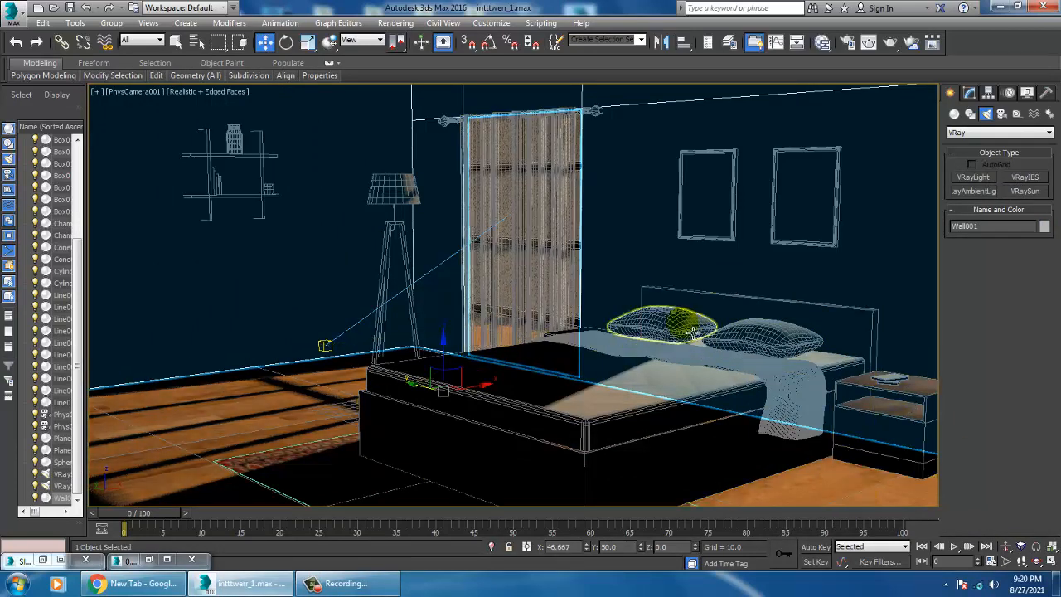
{"action": "key", "text": "shift+f"}
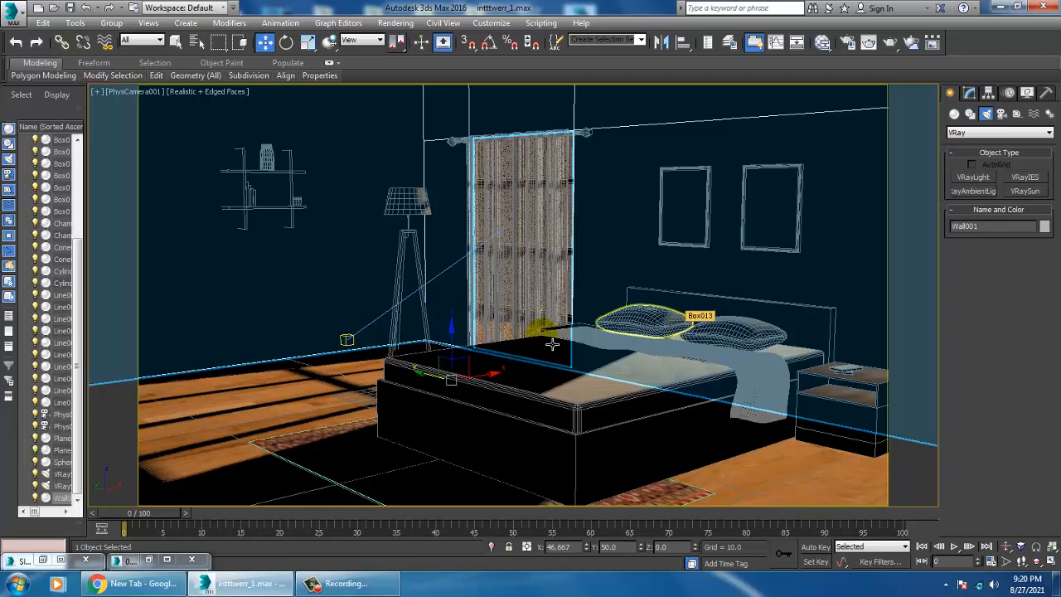
{"action": "key", "text": "p"}
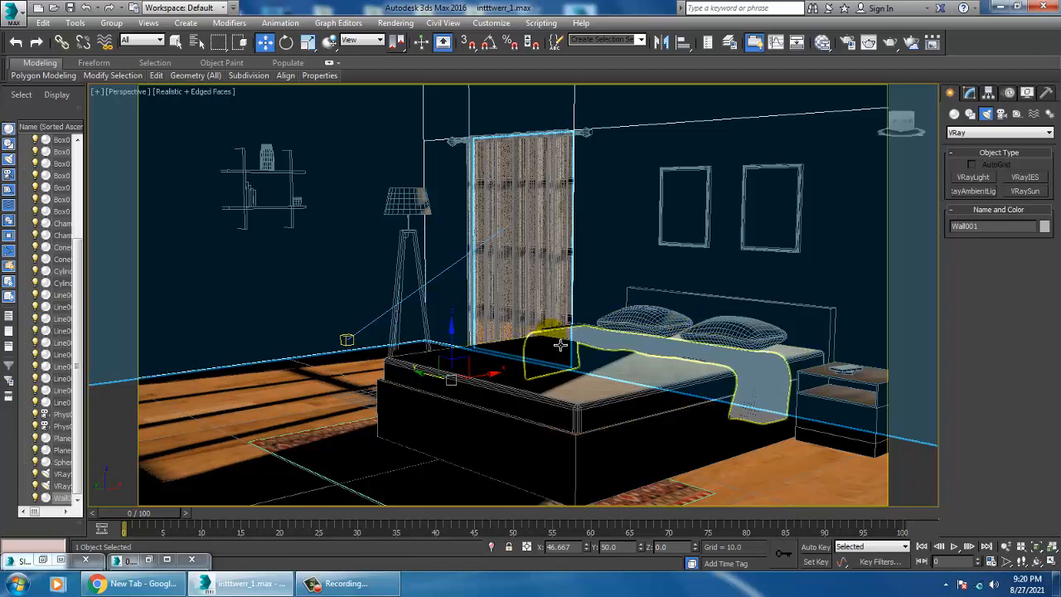
- Raise the VRaySun by about 145 units, to Z about 526
{"action": "scroll", "coordinate": [564, 345], "scroll_direction": "down", "scroll_amount": 5}
{"action": "middle_click_drag", "start_coordinate": [563, 346], "coordinate": [531, 363], "text": "alt"}
{"action": "left_click", "coordinate": [743, 177]}
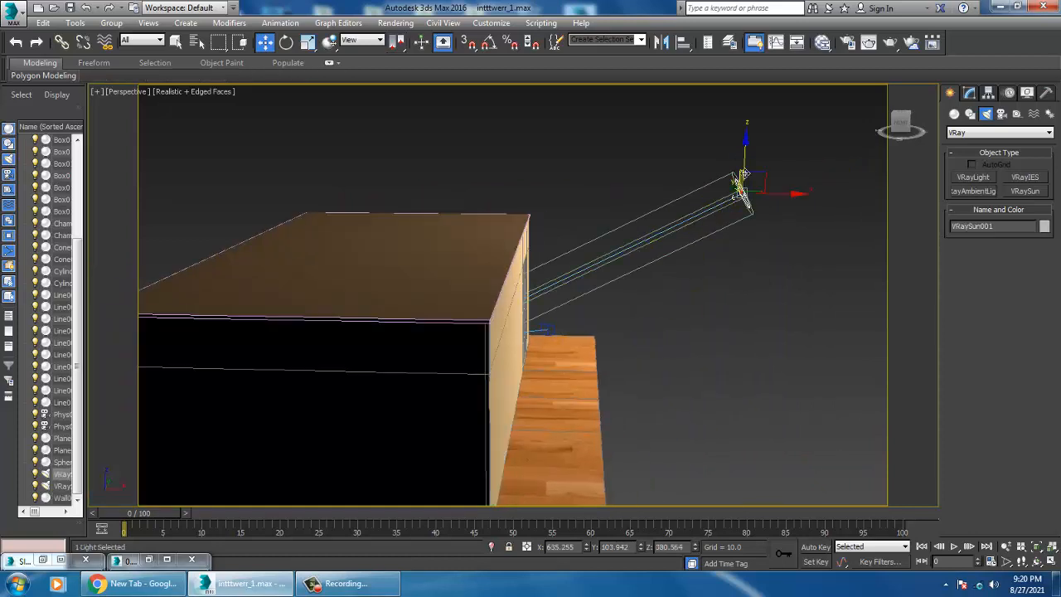
{"action": "scroll", "coordinate": [519, 372], "scroll_direction": "down", "scroll_amount": 4}
{"action": "middle_click_drag", "start_coordinate": [519, 372], "coordinate": [578, 409], "text": "alt"}
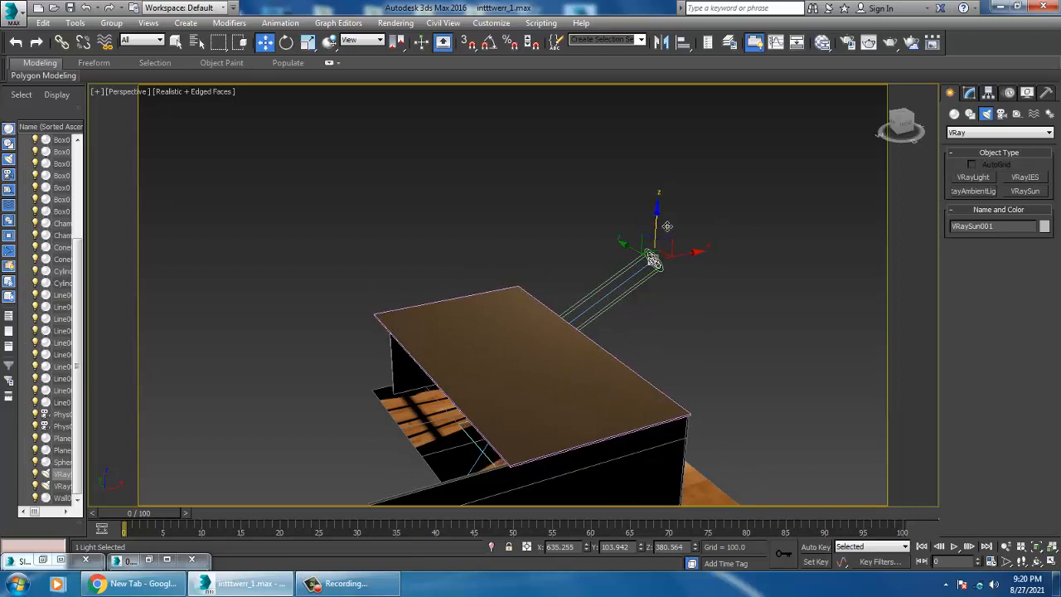
{"action": "left_click_drag", "start_coordinate": [668, 225], "coordinate": [630, 246]}
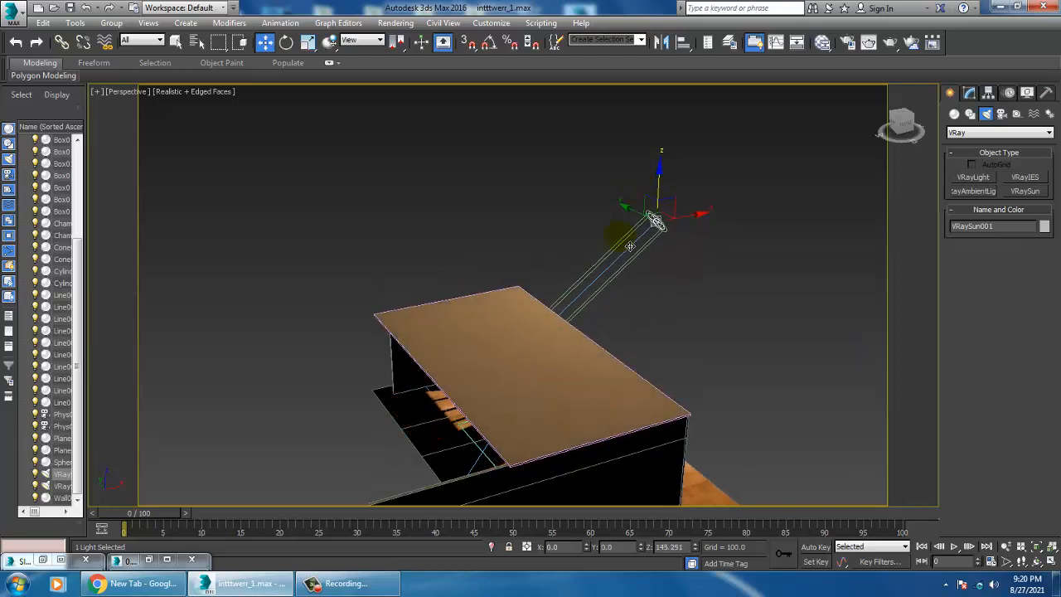
{"action": "mouse_move", "coordinate": [630, 246]}
{"action": "middle_mouse_down", "text": "alt"}
{"action": "mouse_move", "coordinate": [674, 266]}
{"action": "mouse_move", "coordinate": [642, 272]}
{"action": "mouse_move", "coordinate": [629, 262]}
{"action": "middle_mouse_up", "text": "alt"}
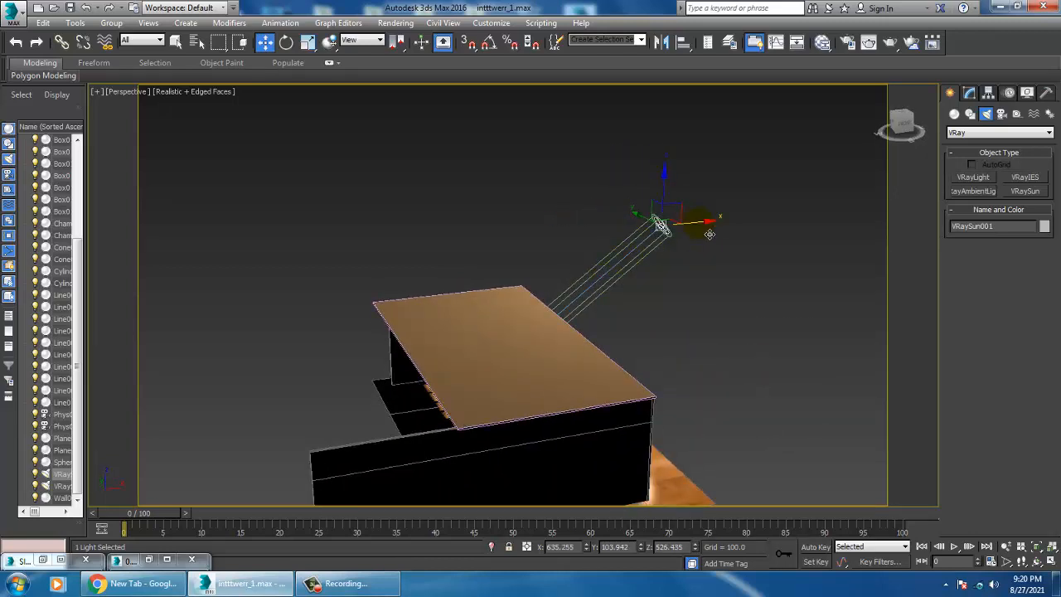
- Move the VRaySun along X to about 681
{"action": "left_click_drag", "start_coordinate": [715, 226], "coordinate": [723, 226]}
{"action": "middle_click_drag", "start_coordinate": [541, 386], "coordinate": [507, 355], "text": "alt"}
{"action": "scroll", "coordinate": [604, 370], "scroll_direction": "up", "scroll_amount": 4}
- Give the VRaySun a pale warm filter color in filter mode and set its intensity multiplier to 0.5
{"action": "left_click", "coordinate": [969, 95]}
{"action": "middle_click_drag", "start_coordinate": [576, 270], "coordinate": [642, 259], "text": "alt"}
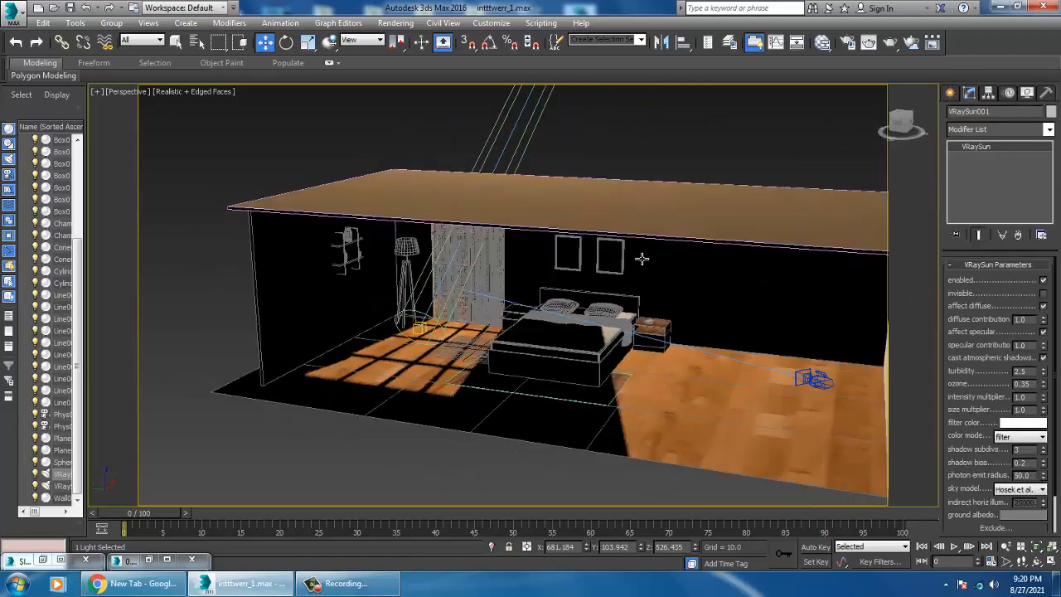
{"action": "scroll", "coordinate": [642, 258], "scroll_direction": "up", "scroll_amount": 5}
{"action": "left_click", "coordinate": [1028, 437]}
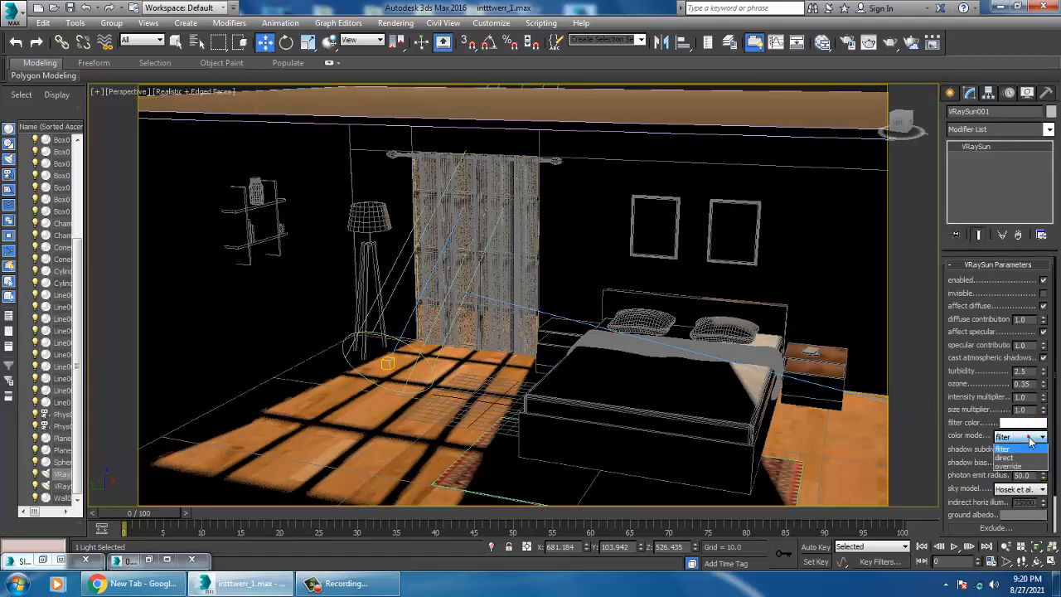
{"action": "left_click", "coordinate": [1005, 449]}
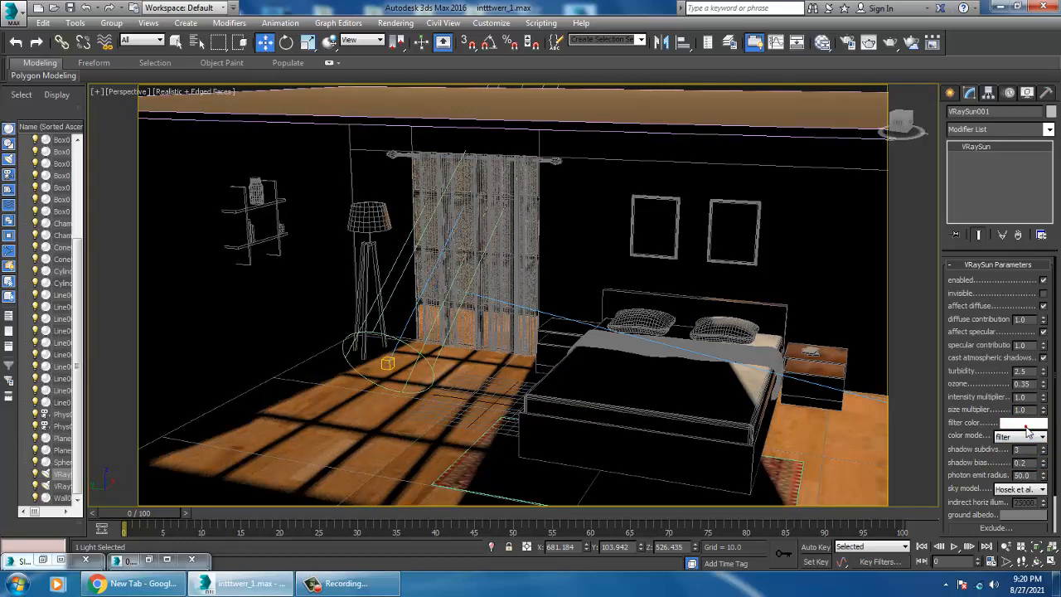
{"action": "left_click", "coordinate": [1026, 424]}
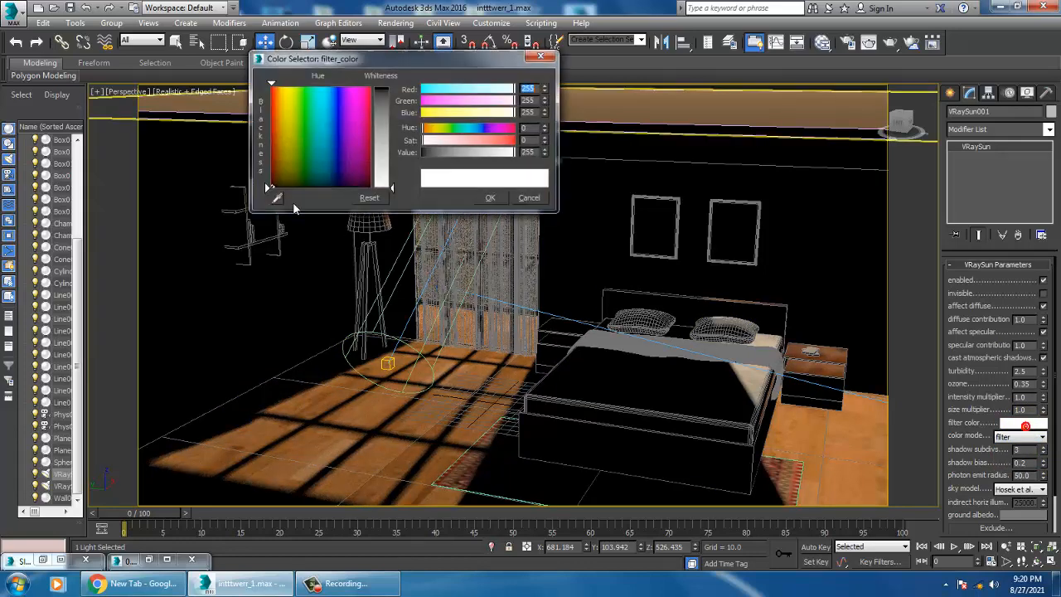
{"action": "left_click", "coordinate": [381, 160]}
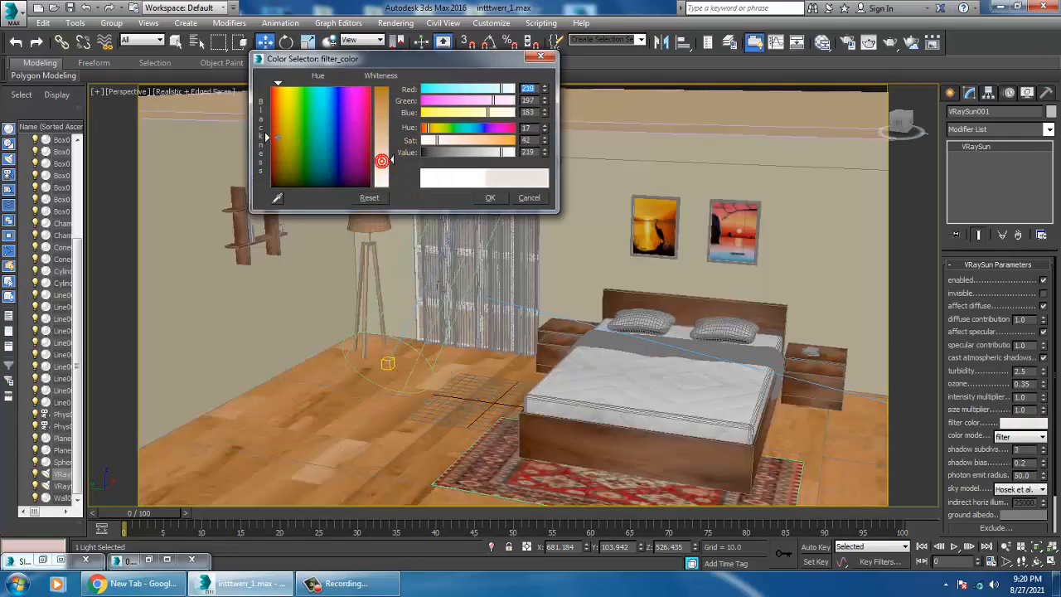
{"action": "left_click", "coordinate": [490, 197]}
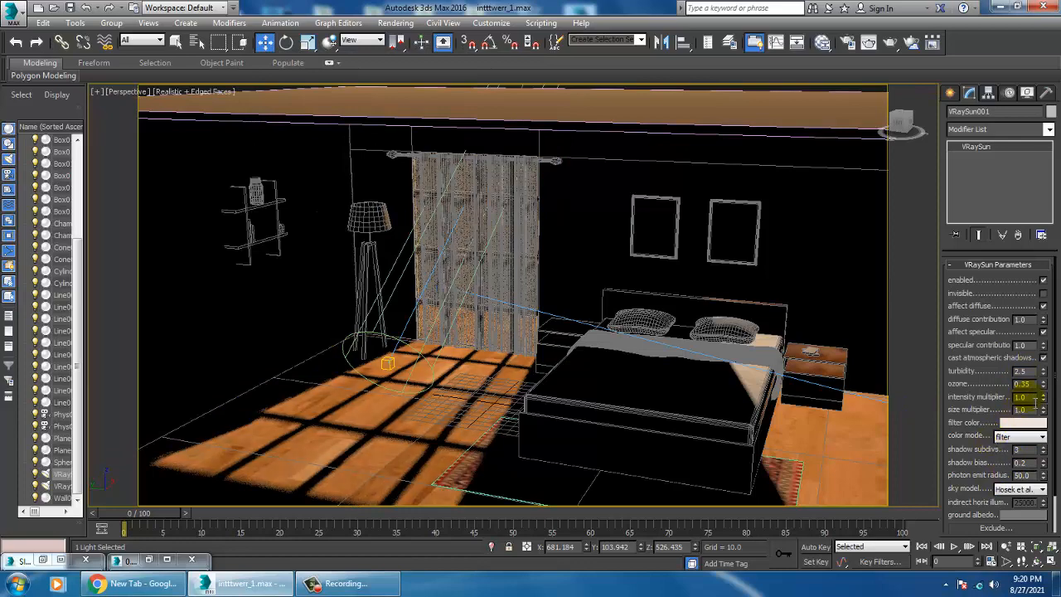
{"action": "type", "text": "0.1"}
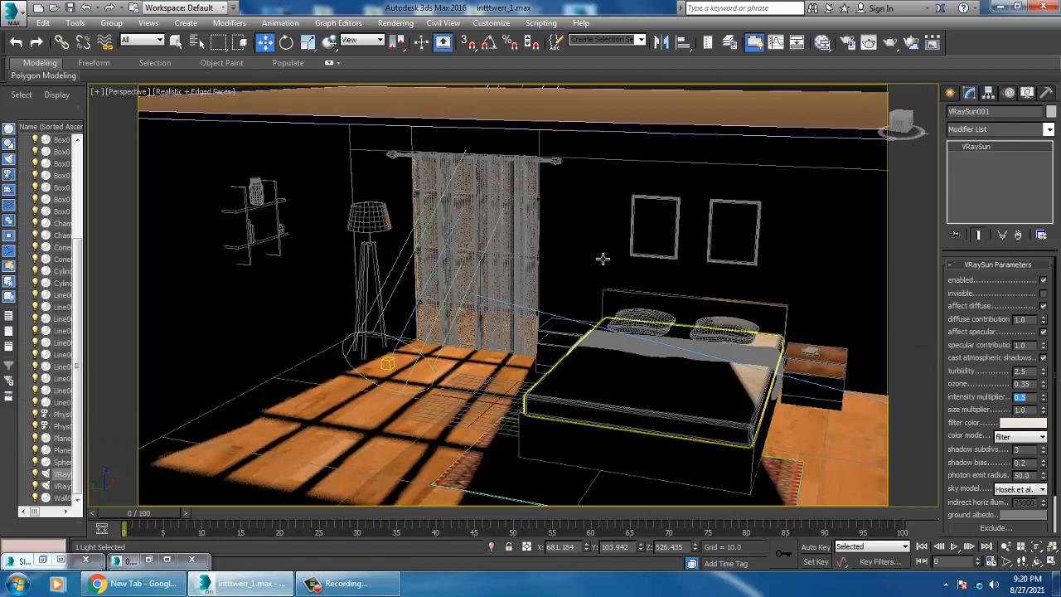
{"action": "middle_click_drag", "start_coordinate": [603, 259], "coordinate": [580, 292], "text": "alt"}
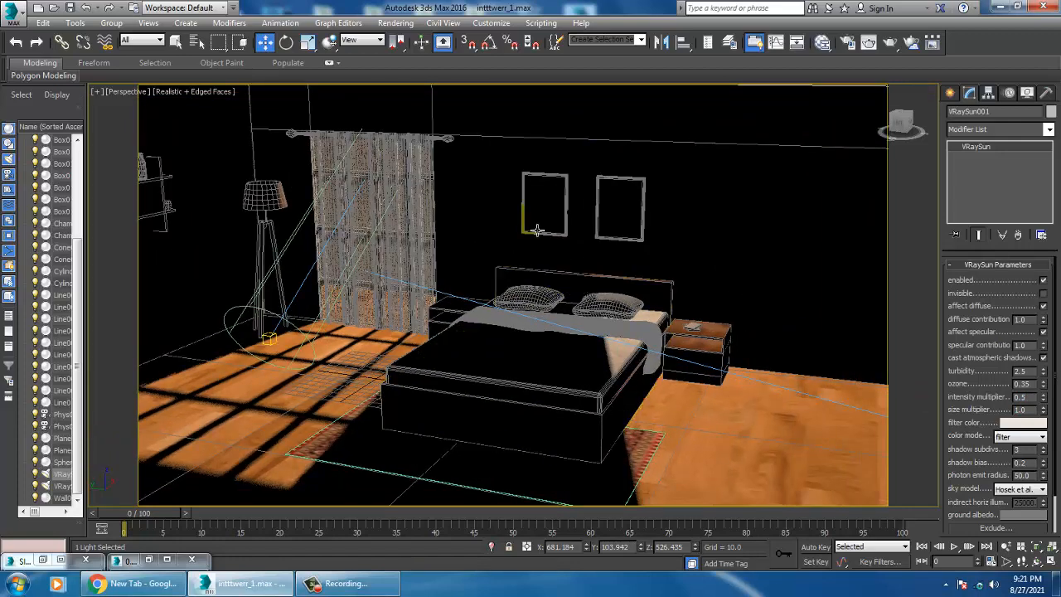
{"action": "left_click", "coordinate": [393, 23]}
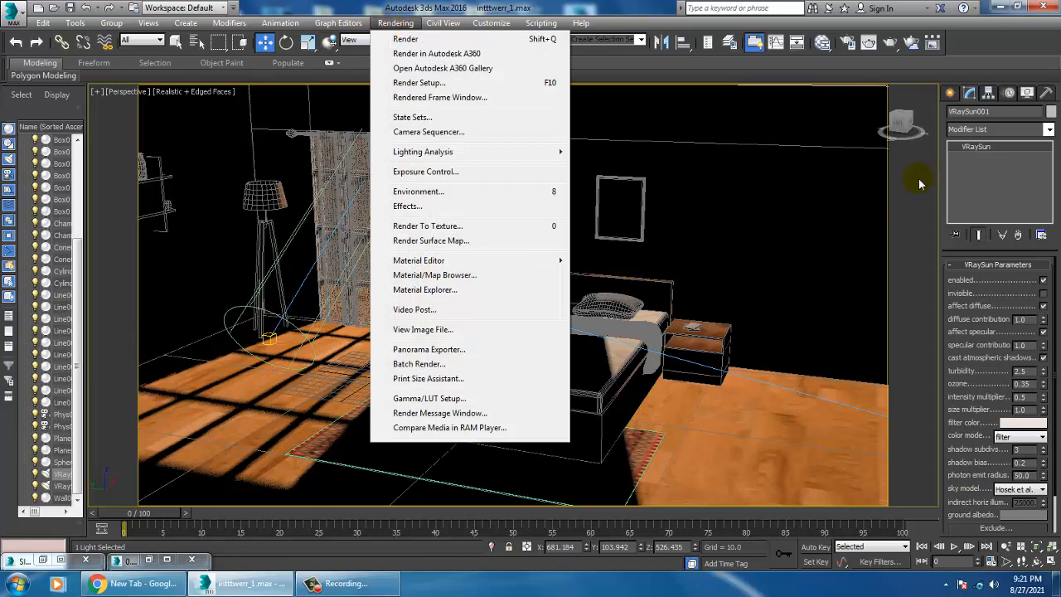
- Create a plane VRayLight at the room's open front, about 136.5 half-length by 140 half-width, and raise it to Z about 222
{"action": "left_click", "coordinate": [950, 94]}
{"action": "left_click", "coordinate": [980, 182]}
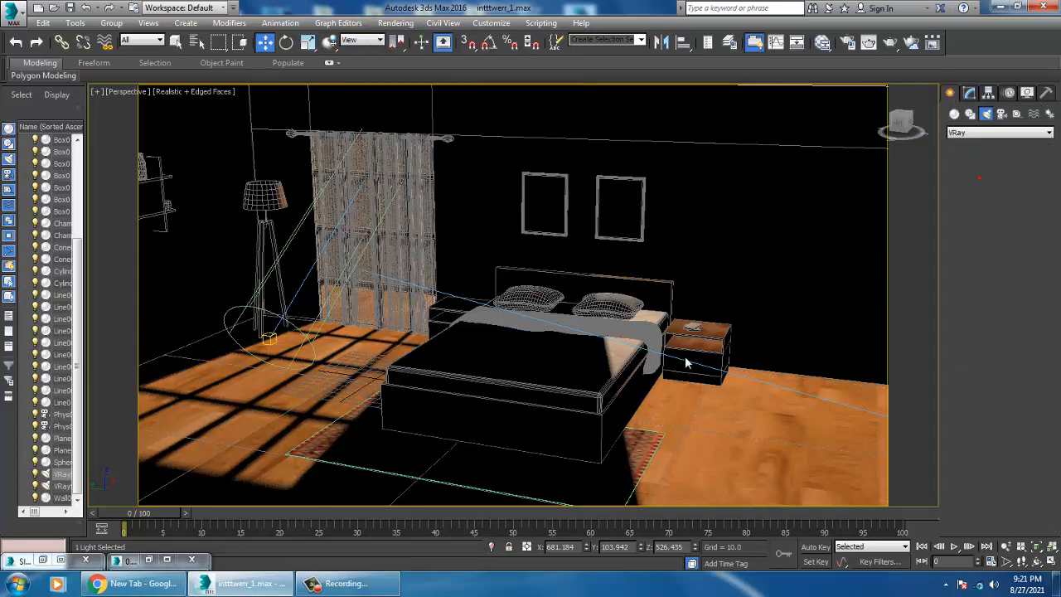
{"action": "mouse_move", "coordinate": [687, 362]}
{"action": "middle_mouse_down", "text": "alt"}
{"action": "mouse_move", "coordinate": [706, 489]}
{"action": "mouse_move", "coordinate": [636, 337]}
{"action": "mouse_move", "coordinate": [692, 366]}
{"action": "middle_mouse_up", "text": "alt"}
{"action": "scroll", "coordinate": [635, 336], "scroll_direction": "down", "scroll_amount": 3}
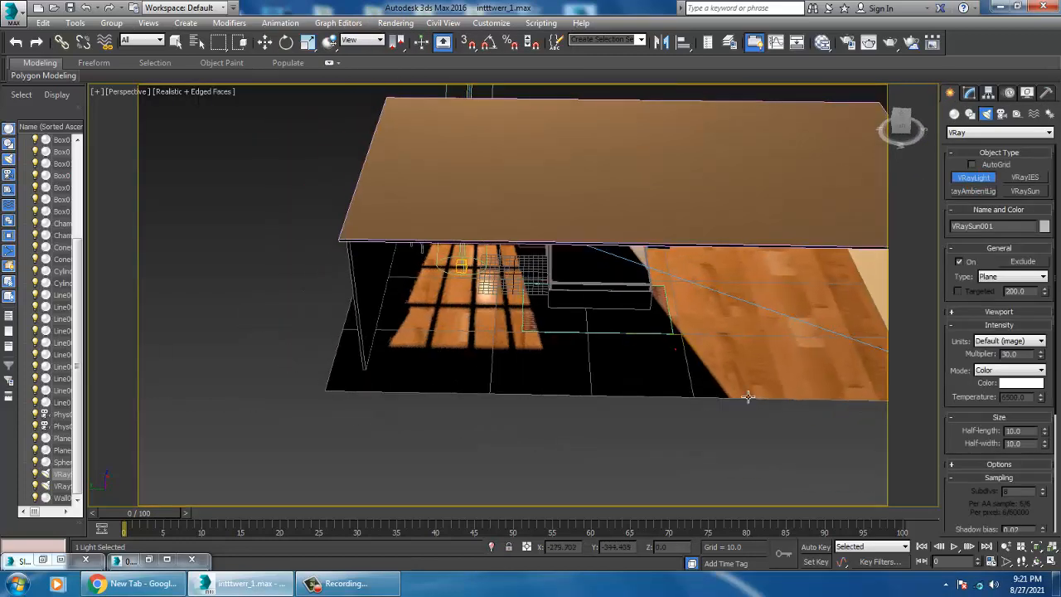
{"action": "left_click_drag", "start_coordinate": [748, 398], "coordinate": [877, 466]}
{"action": "key", "text": "w"}
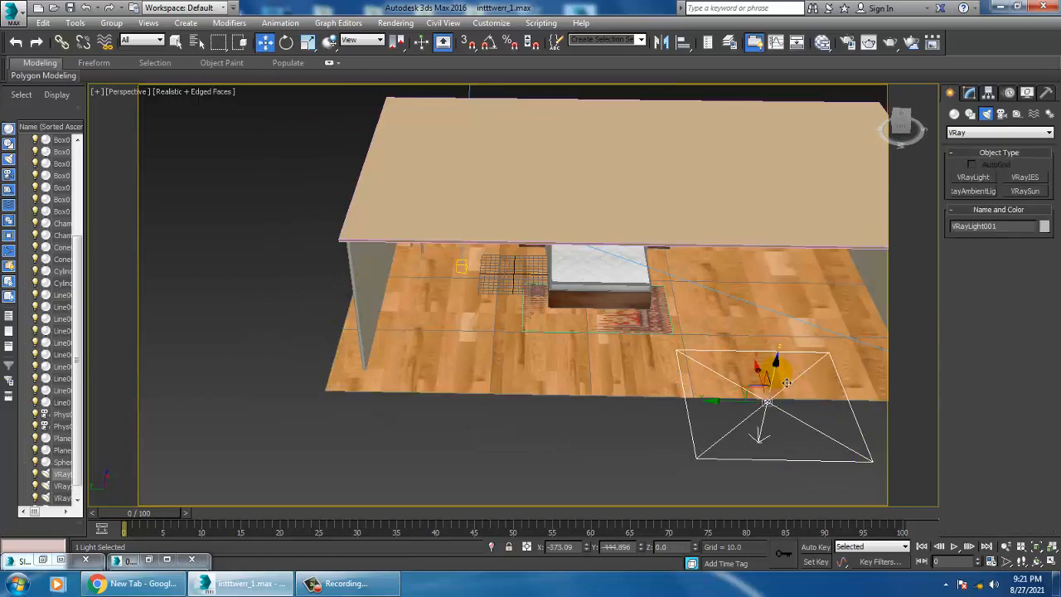
{"action": "left_click_drag", "start_coordinate": [787, 383], "coordinate": [784, 277]}
{"action": "middle_click_drag", "start_coordinate": [787, 304], "coordinate": [683, 272], "text": "alt"}
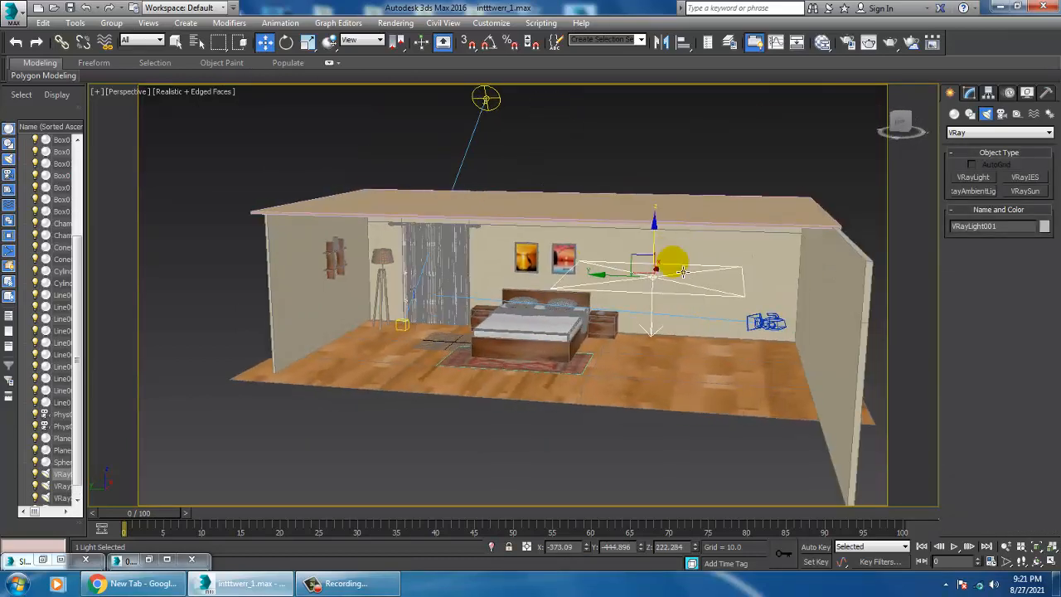
- Rotate the plane VRayLight to face into the room and move it to about X -37, Z 159
{"action": "key", "text": "e"}
{"action": "left_click_drag", "start_coordinate": [683, 272], "coordinate": [680, 306]}
{"action": "key", "text": "w"}
{"action": "middle_click_drag", "start_coordinate": [702, 311], "coordinate": [666, 314], "text": "alt"}
{"action": "key", "text": "e"}
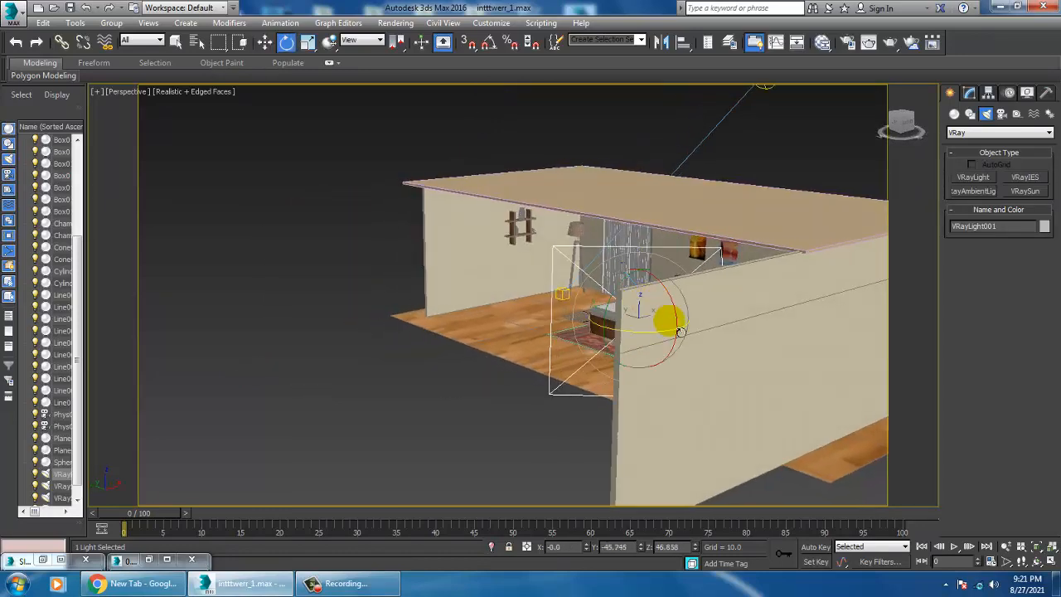
{"action": "key", "text": "w"}
{"action": "left_click_drag", "start_coordinate": [667, 321], "coordinate": [794, 301]}
- Refine the plane light's aim toward the bed, rotating it to about X 9, Y -57, Z 60
{"action": "middle_click_drag", "start_coordinate": [731, 298], "coordinate": [797, 334], "text": "alt"}
{"action": "scroll", "coordinate": [771, 297], "scroll_direction": "up", "scroll_amount": 5}
{"action": "key", "text": "e"}
{"action": "scroll", "coordinate": [771, 311], "scroll_direction": "down", "scroll_amount": 5}
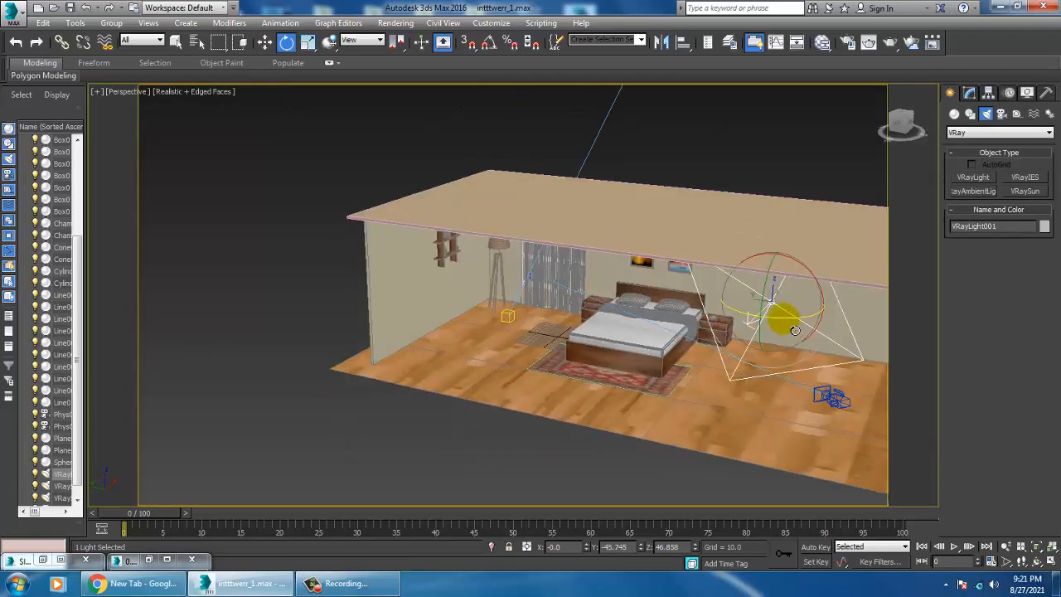
{"action": "left_click_drag", "start_coordinate": [821, 316], "coordinate": [823, 292]}
{"action": "middle_click_drag", "start_coordinate": [798, 392], "coordinate": [817, 386], "text": "alt"}
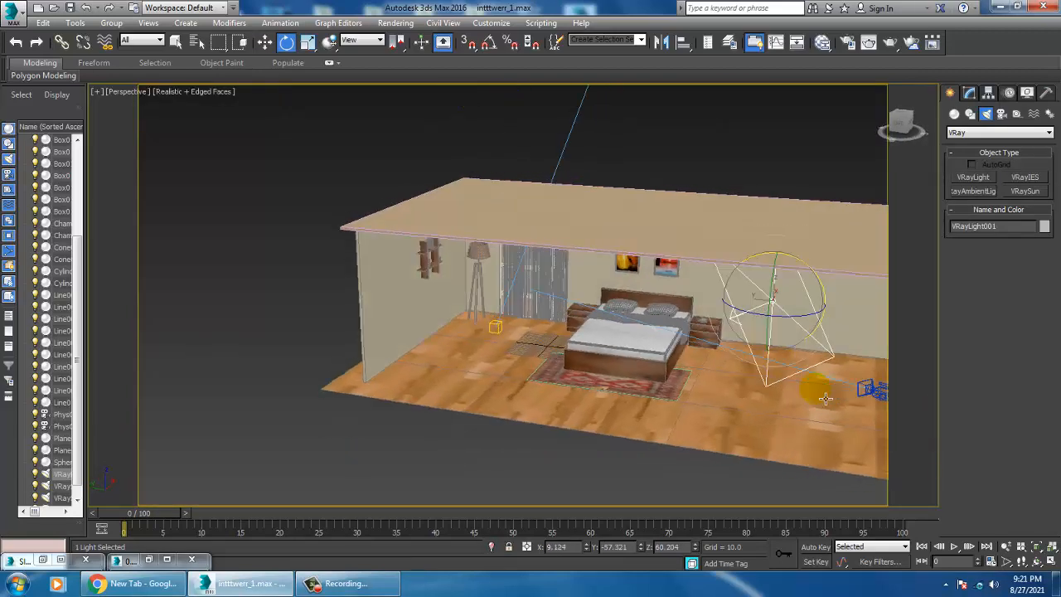
- Set the plane light's color mode to Temperature at 5915 and its intensity multiplier to 2
{"action": "left_click", "coordinate": [972, 93]}
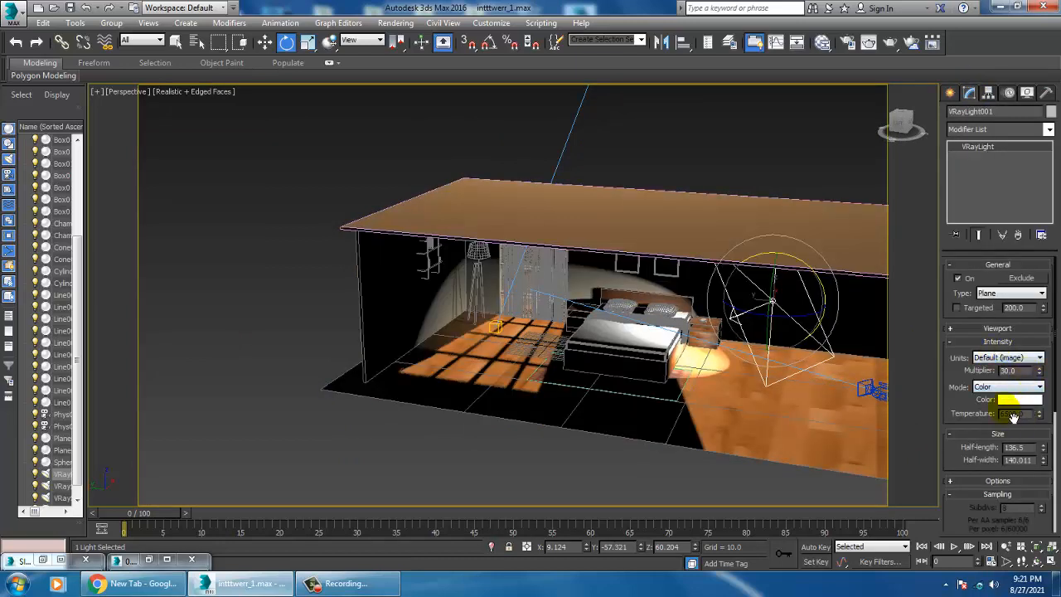
{"action": "left_click", "coordinate": [1008, 386]}
{"action": "left_click", "coordinate": [1010, 410]}
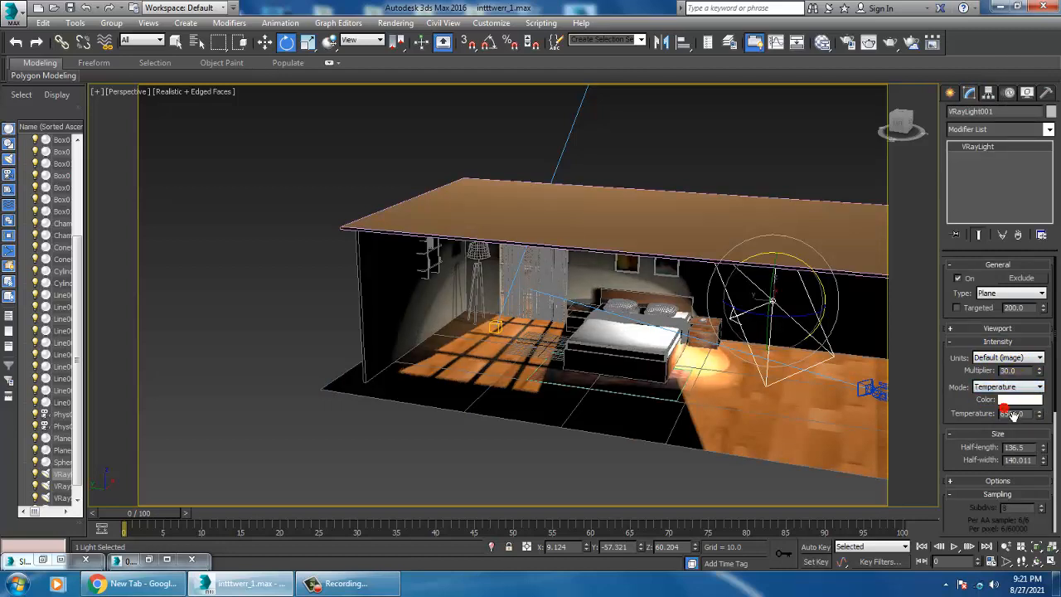
{"action": "mouse_move", "coordinate": [1040, 415]}
{"action": "left_mouse_down"}
{"action": "mouse_move", "coordinate": [1054, 457]}
{"action": "mouse_move", "coordinate": [1050, 423]}
{"action": "left_mouse_up"}
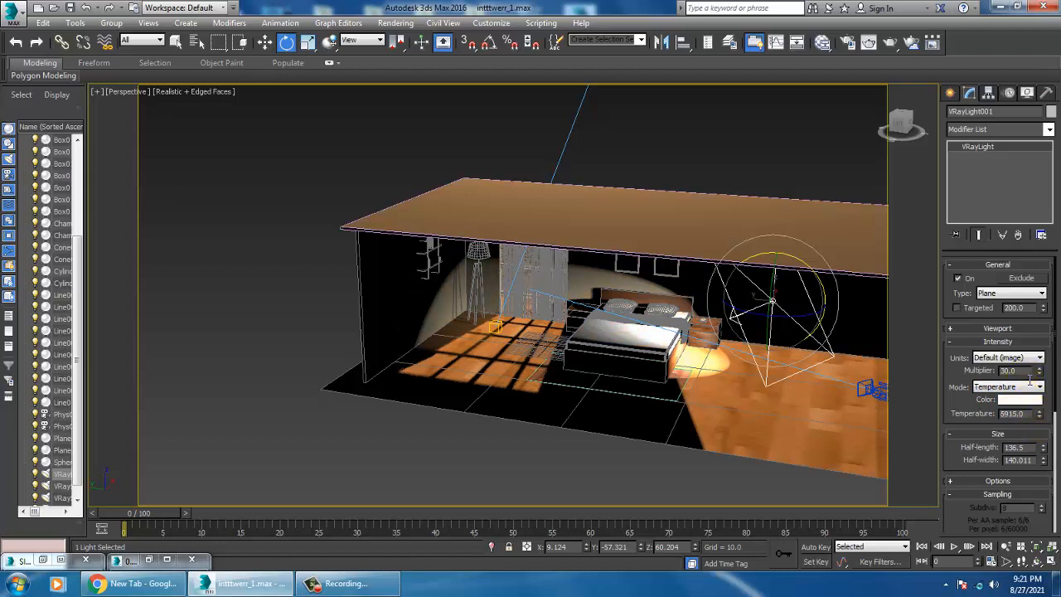
{"action": "left_click_drag", "start_coordinate": [1027, 373], "coordinate": [937, 378]}
{"action": "type", "text": "2"}
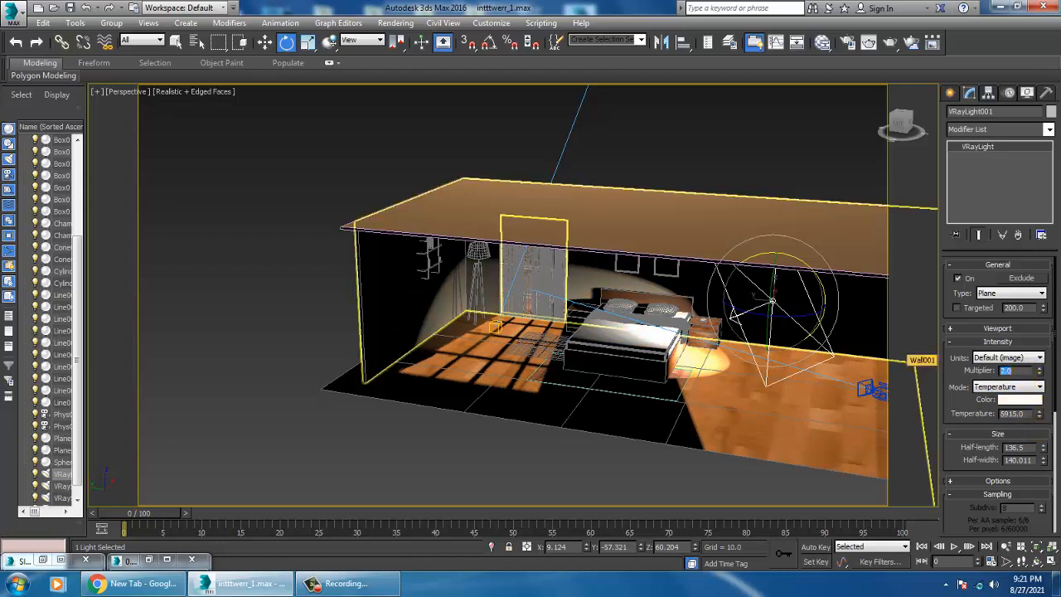
{"action": "key", "text": "Return"}
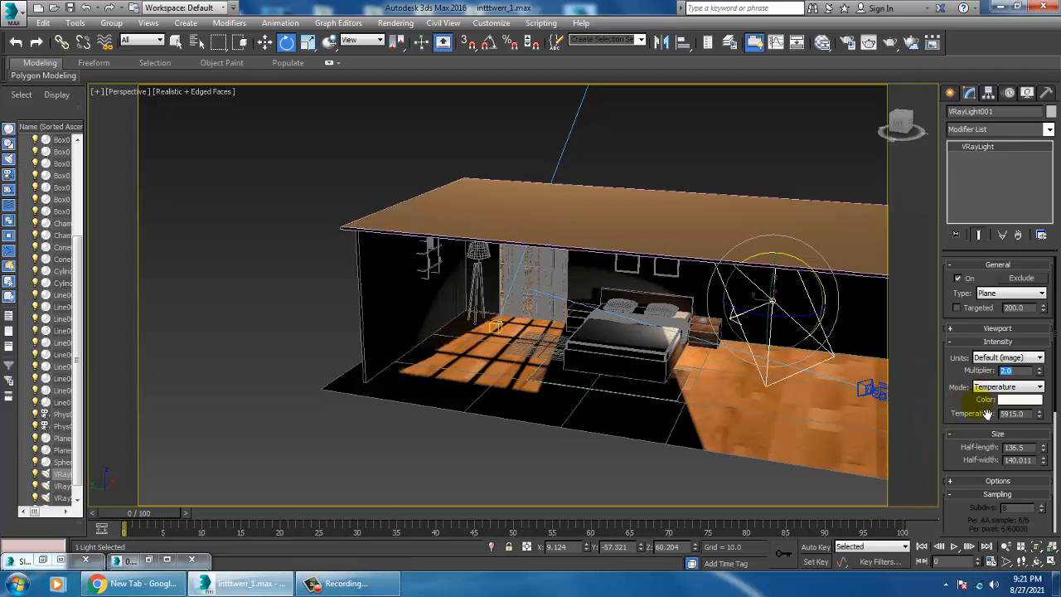
- Enable the Double-sided, Invisible and No decay options for the plane light
{"action": "left_click", "coordinate": [973, 482]}
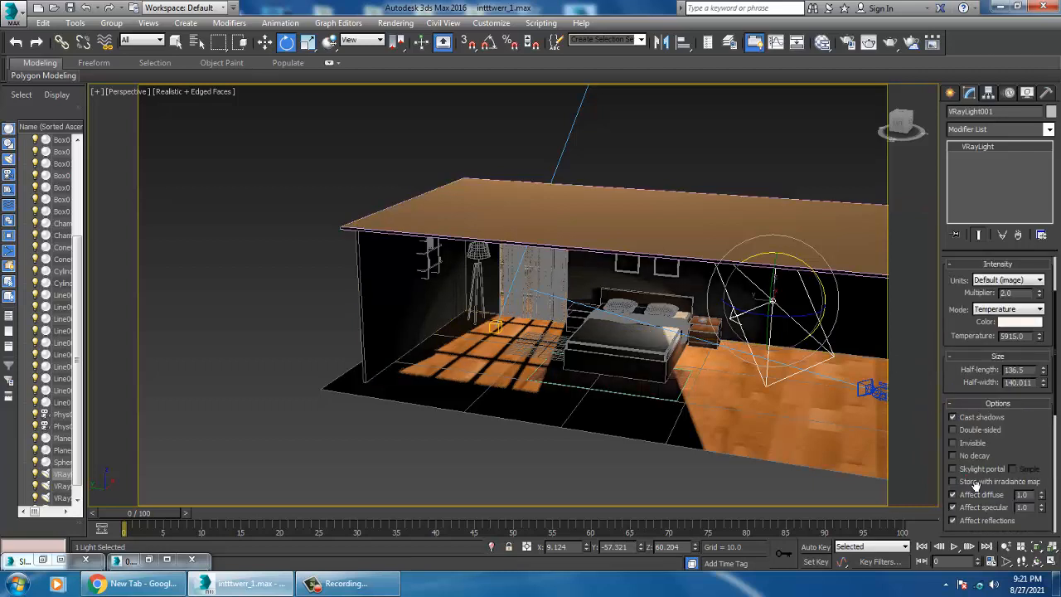
{"action": "left_click", "coordinate": [953, 429]}
{"action": "left_click", "coordinate": [972, 446]}
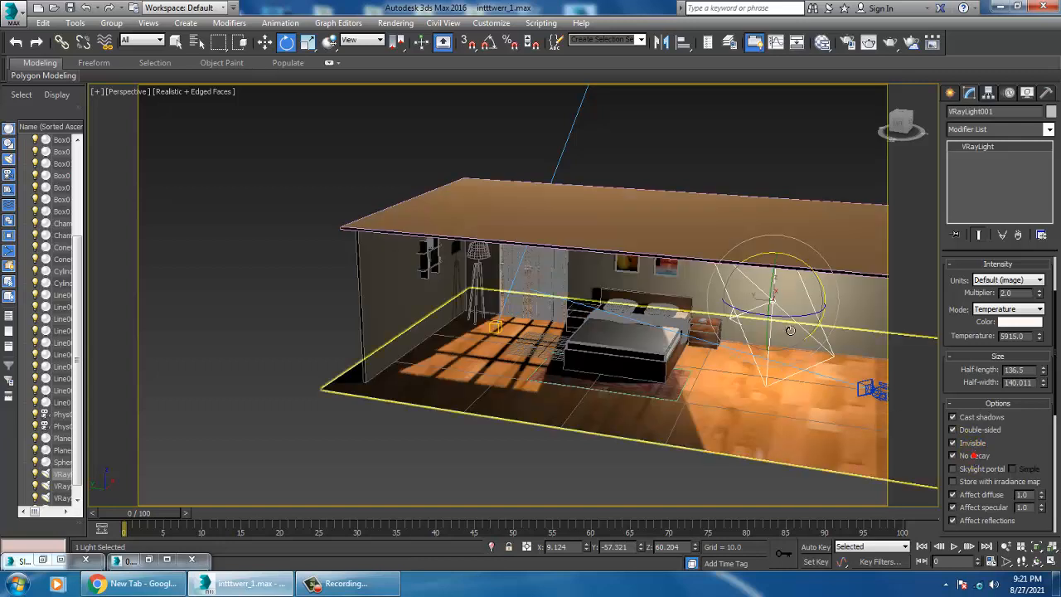
- Turn the plane light to a Z rotation of about 69 and move it along X to about -126
{"action": "left_click_drag", "start_coordinate": [790, 330], "coordinate": [802, 328]}
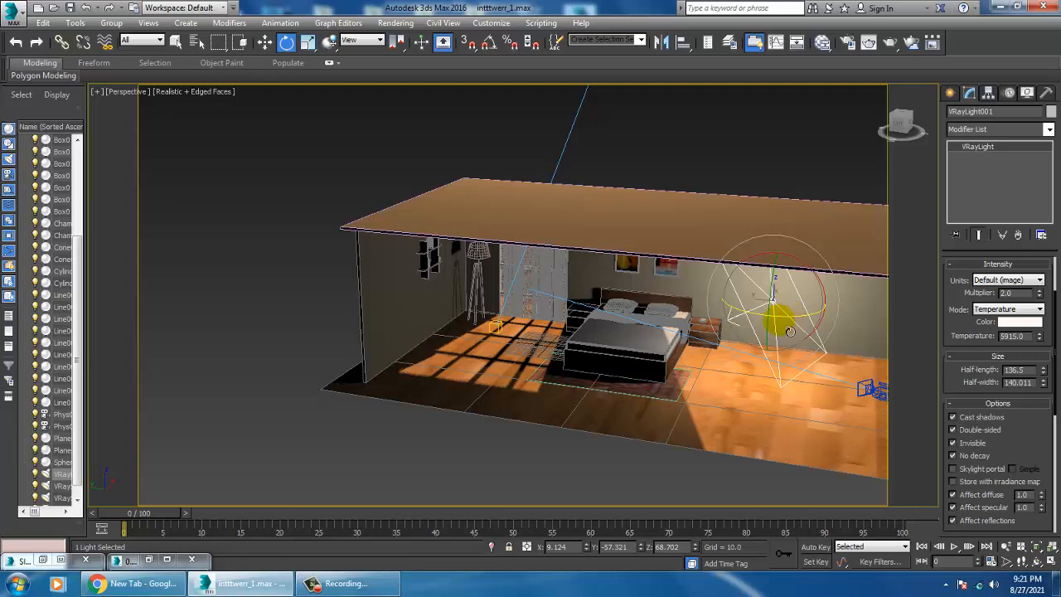
{"action": "key", "text": "w"}
{"action": "middle_click_drag", "start_coordinate": [757, 339], "coordinate": [801, 314], "text": "alt"}
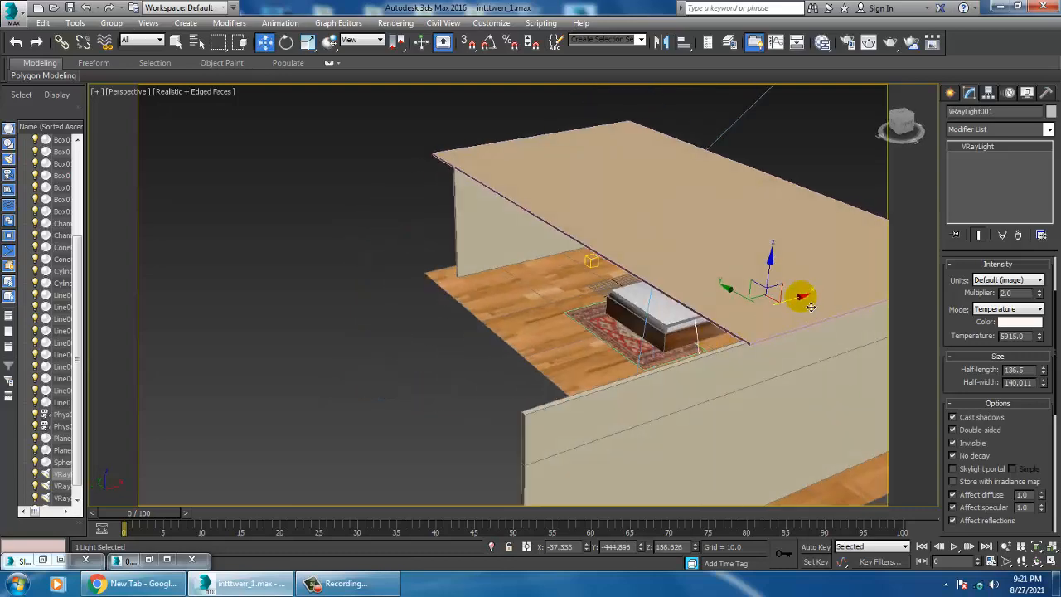
{"action": "left_click_drag", "start_coordinate": [800, 314], "coordinate": [768, 309]}
- Run a test render of the PhysCamera001 view, stop it, and close the frame buffer
{"action": "key", "text": "c"}
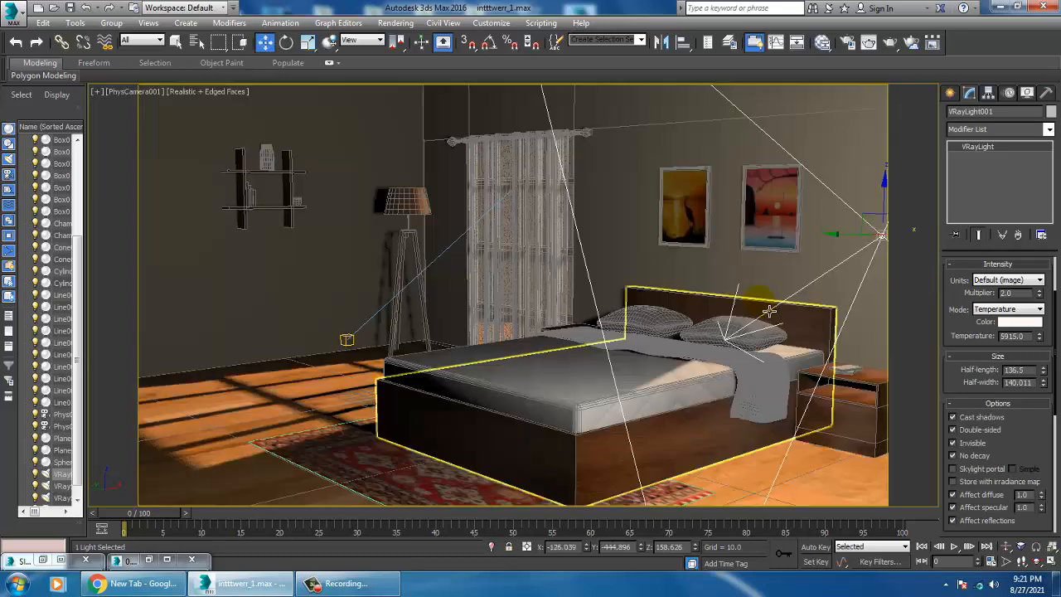
{"action": "left_click", "coordinate": [394, 22]}
{"action": "left_click", "coordinate": [406, 40]}
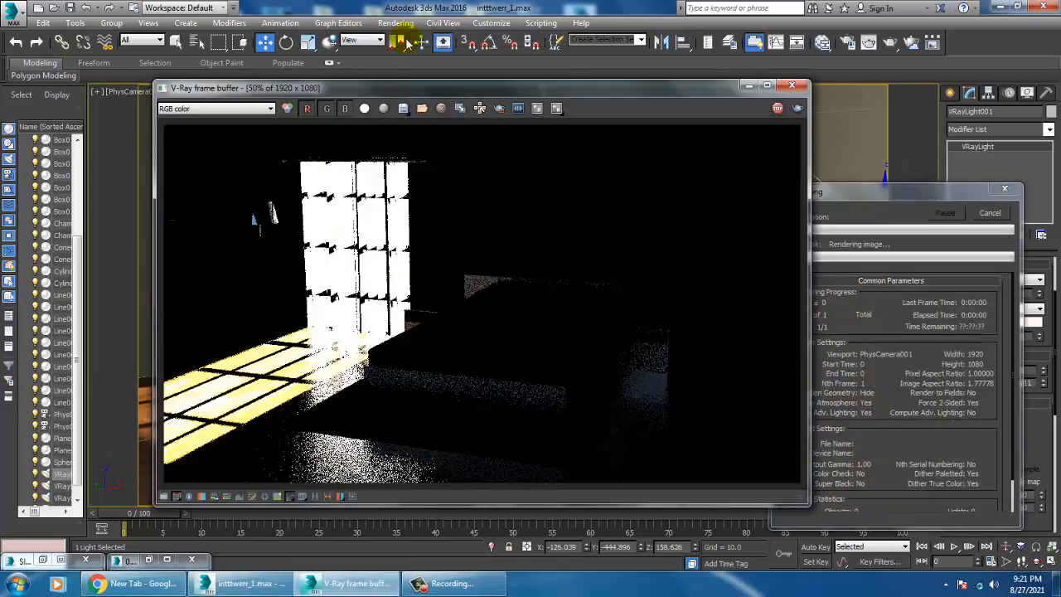
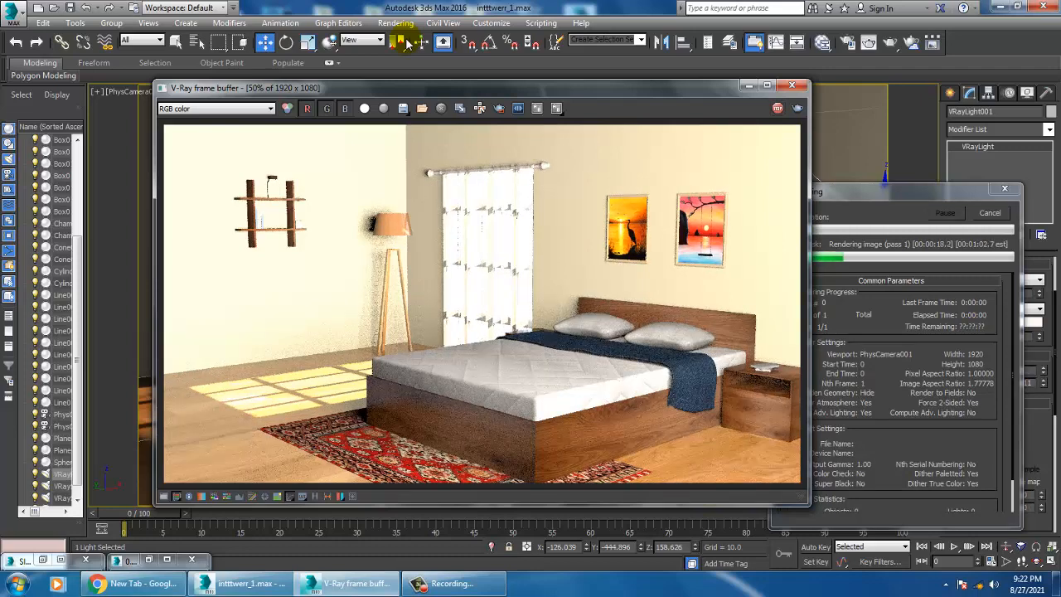
{"action": "key", "text": "Escape"}
{"action": "left_click", "coordinate": [791, 85]}
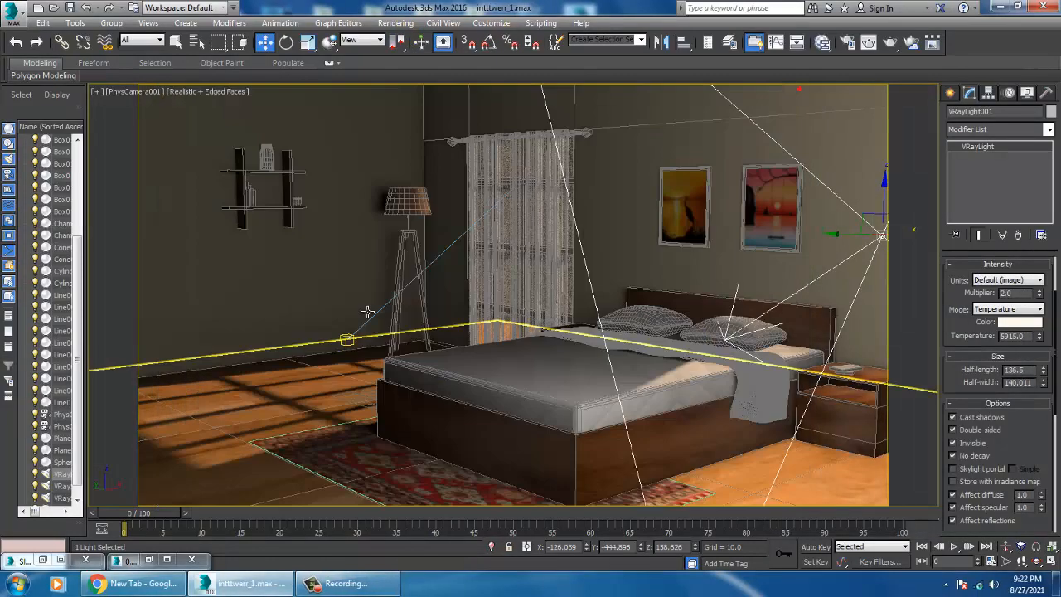
- Select everything in the scene and convert it to Editable Poly
{"action": "key", "text": "ctrl+a"}
{"action": "right_click", "coordinate": [446, 131]}
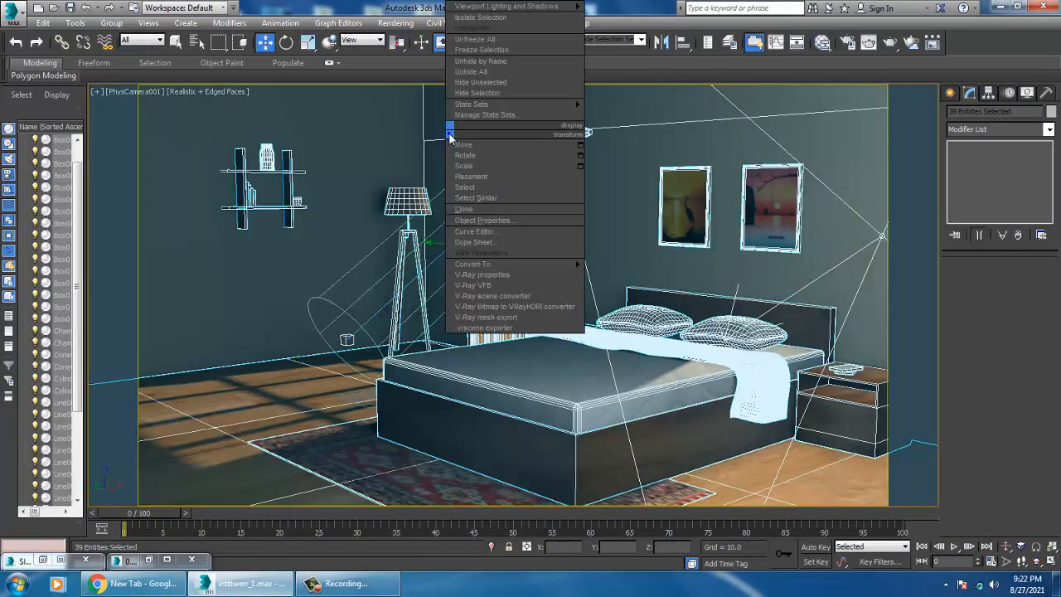
{"action": "mouse_move", "coordinate": [506, 266]}
{"action": "left_click", "coordinate": [622, 273]}
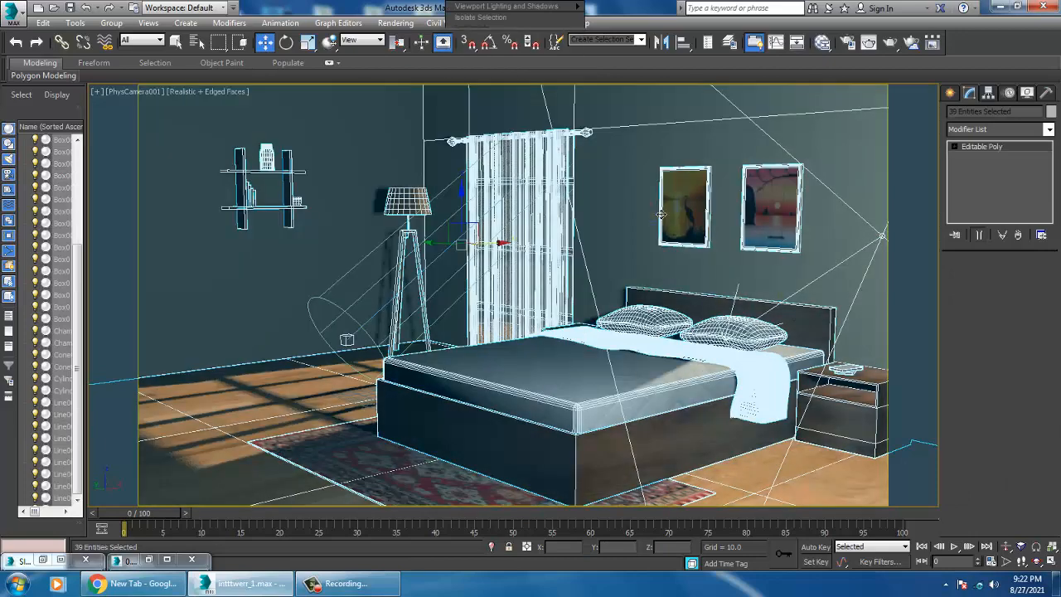
- Select the VRaySun in Perspective and set its intensity multiplier to 0.2
{"action": "left_click", "coordinate": [660, 214]}
{"action": "key", "text": "p"}
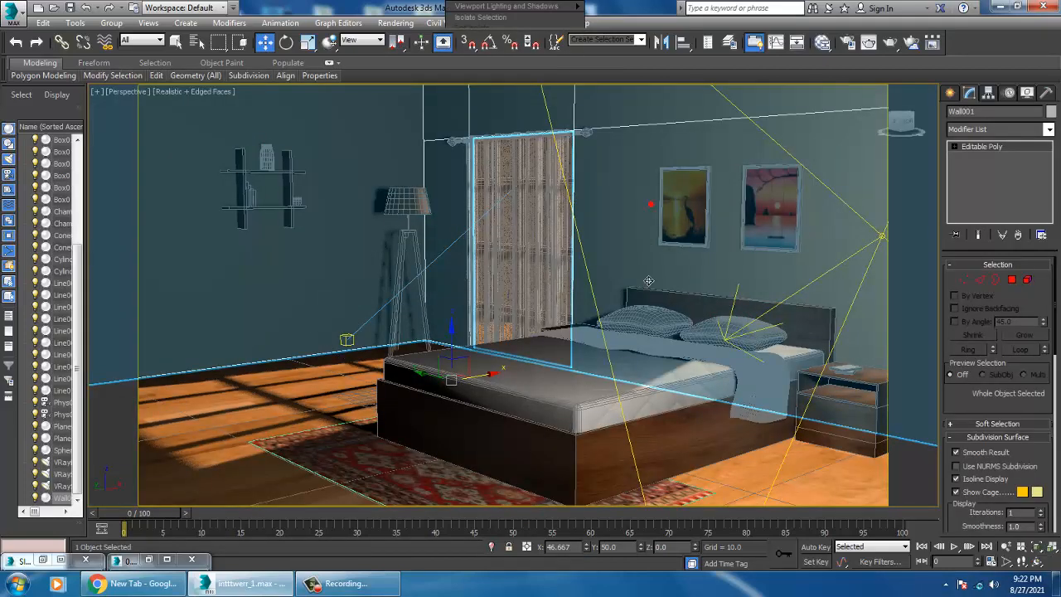
{"action": "scroll", "coordinate": [651, 284], "scroll_direction": "down", "scroll_amount": 5}
{"action": "scroll", "coordinate": [651, 284], "scroll_direction": "down", "scroll_amount": 5}
{"action": "middle_click_drag", "start_coordinate": [648, 318], "coordinate": [702, 326], "text": "alt"}
{"action": "left_click", "coordinate": [702, 279]}
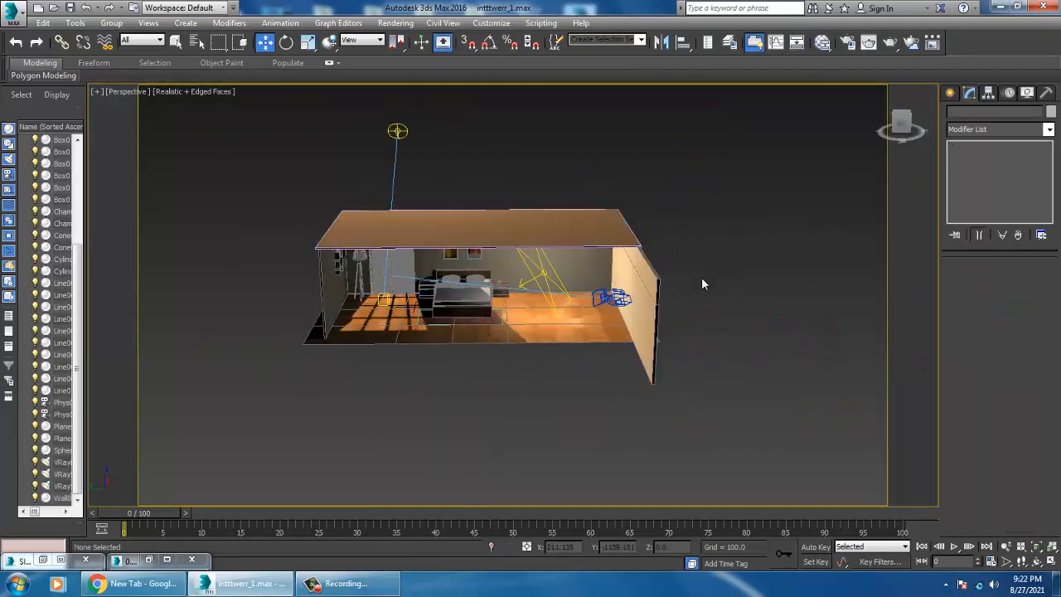
{"action": "middle_click_drag", "start_coordinate": [701, 279], "coordinate": [580, 331]}
{"action": "left_click", "coordinate": [511, 344]}
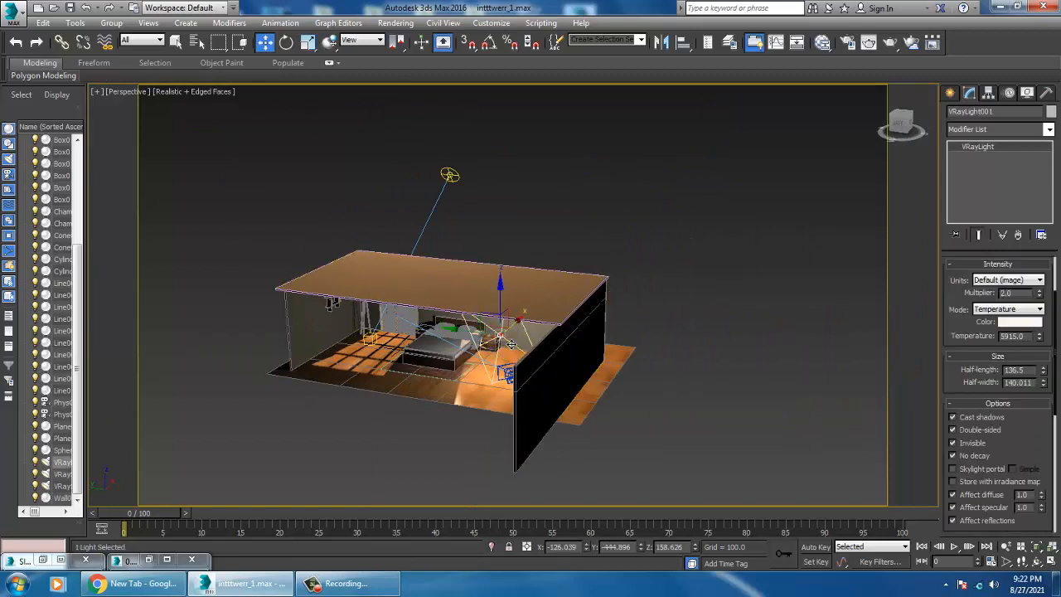
{"action": "left_click", "coordinate": [453, 179]}
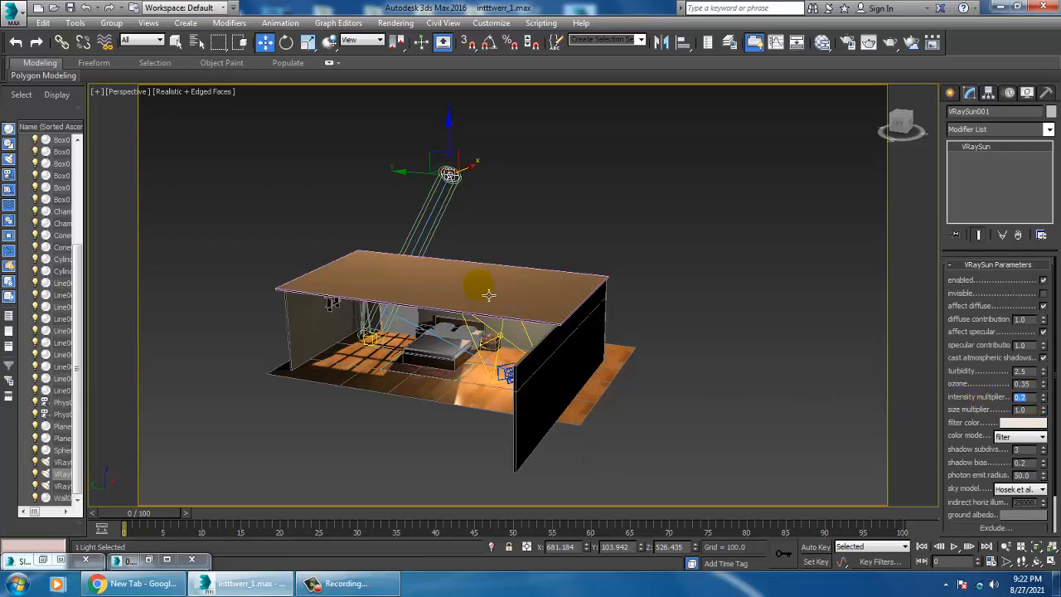
- Select the interior VRayLight beside the bed and set its multiplier to 1
{"action": "left_click", "coordinate": [568, 173]}
{"action": "left_click", "coordinate": [500, 336]}
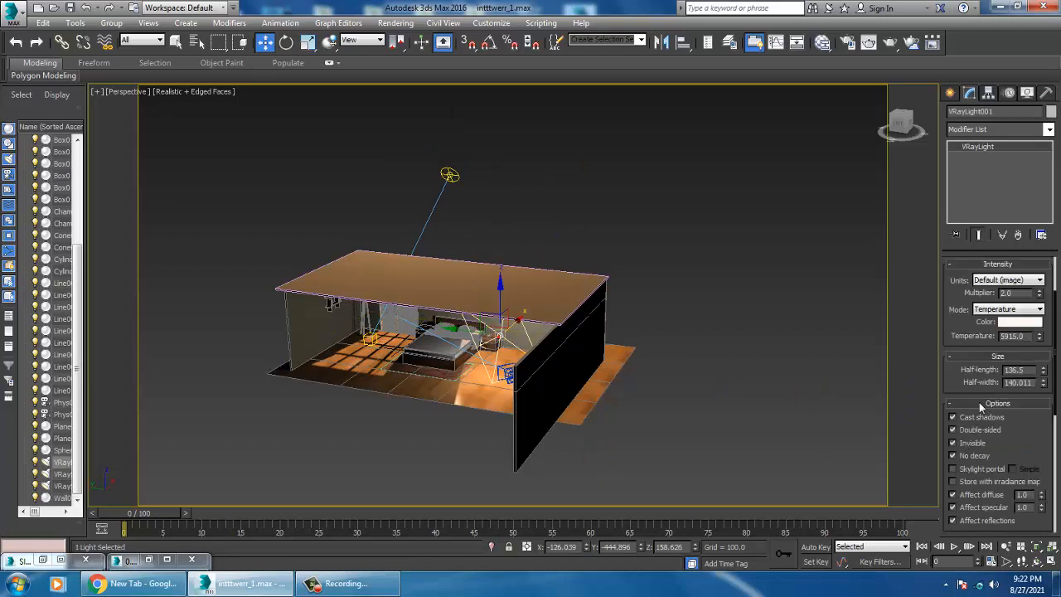
{"action": "left_click", "coordinate": [1016, 295]}
{"action": "type", "text": "1"}
{"action": "key", "text": "Return"}
- Set the selected VRayLight's texture resolution to 1024
{"action": "left_click_drag", "start_coordinate": [980, 404], "coordinate": [972, 290]}
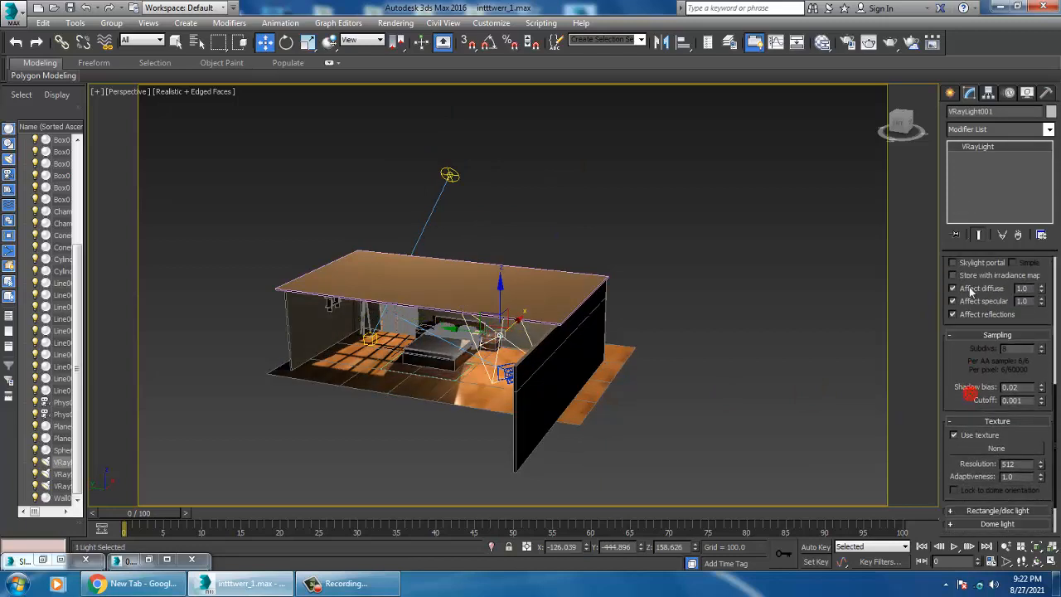
{"action": "left_click", "coordinate": [1031, 466]}
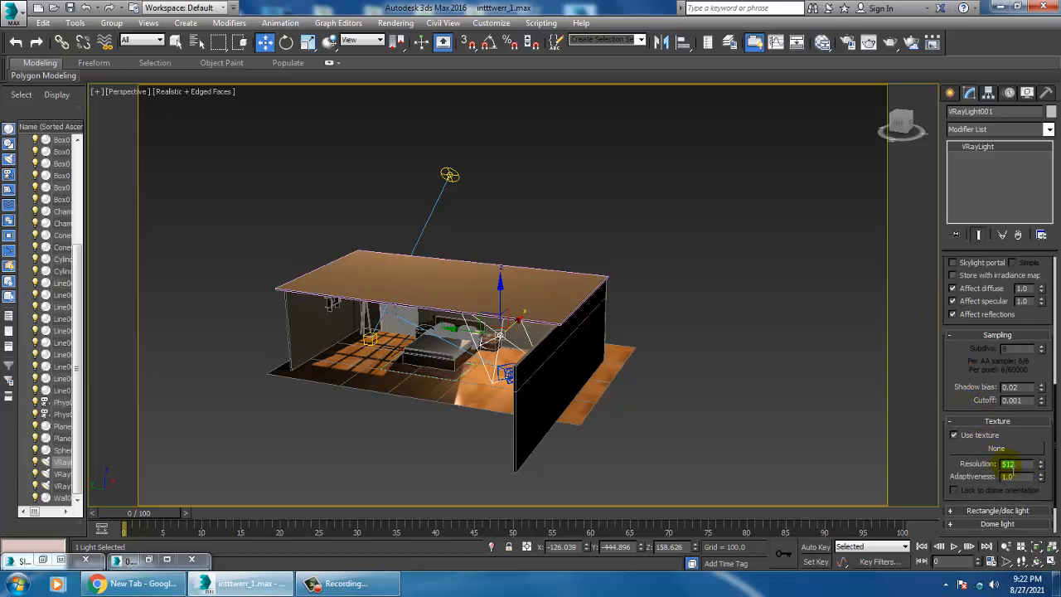
{"action": "type", "text": "1024"}
{"action": "key", "text": "Return"}
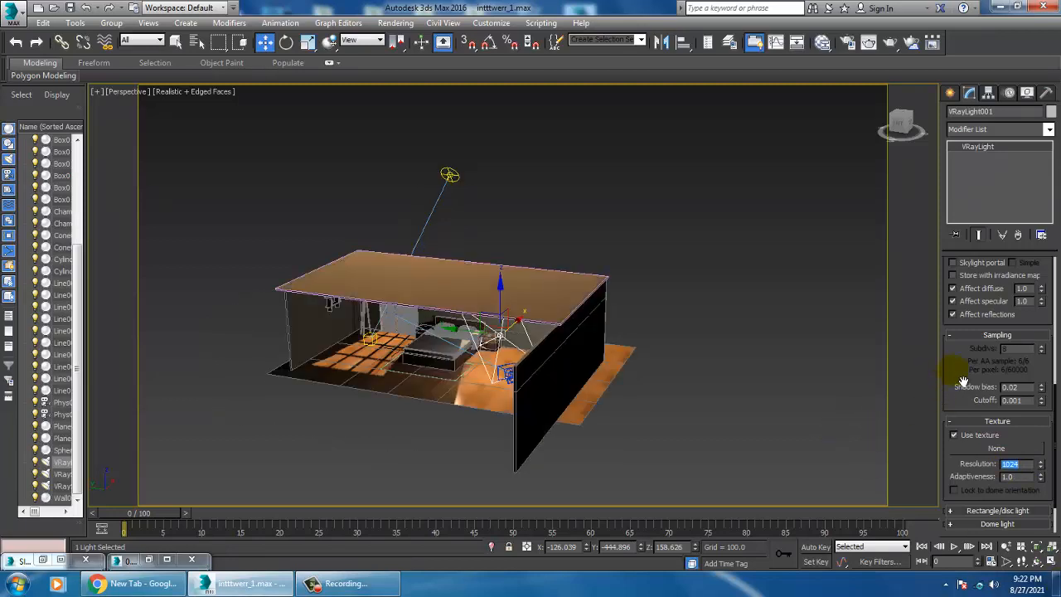
- Expand the VRayLight's rectangle/disc, advanced and dome light settings and review them together with its general options
{"action": "left_click_drag", "start_coordinate": [963, 382], "coordinate": [963, 313]}
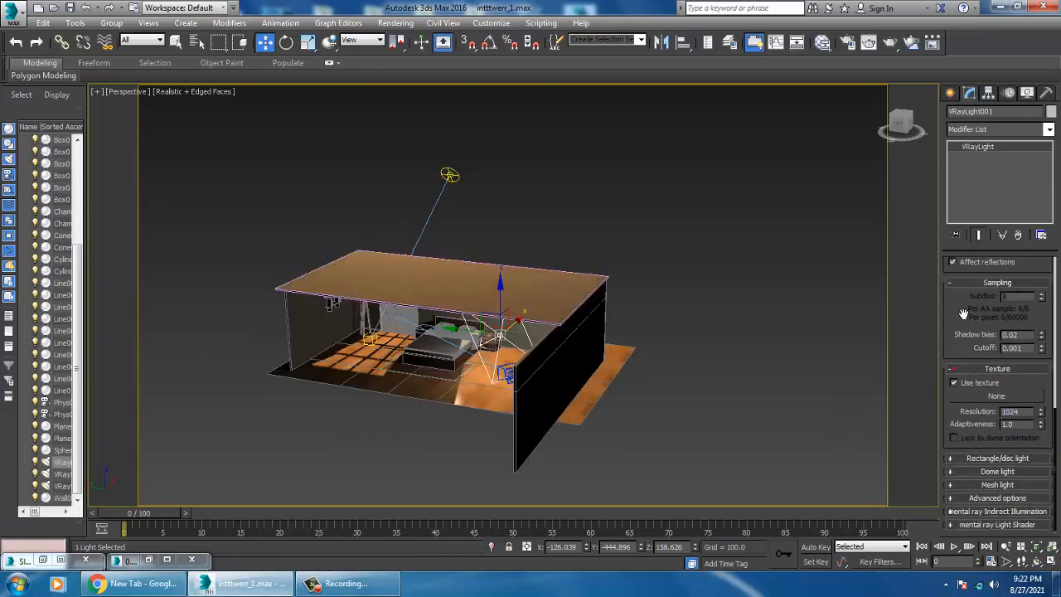
{"action": "left_click", "coordinate": [981, 458]}
{"action": "left_click_drag", "start_coordinate": [978, 438], "coordinate": [981, 346]}
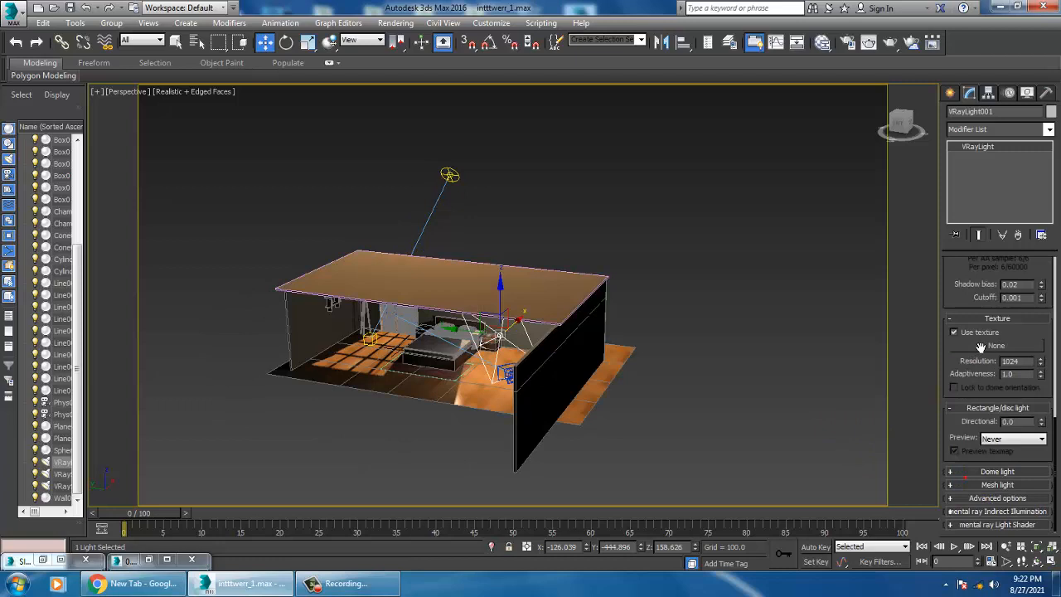
{"action": "left_click", "coordinate": [994, 500]}
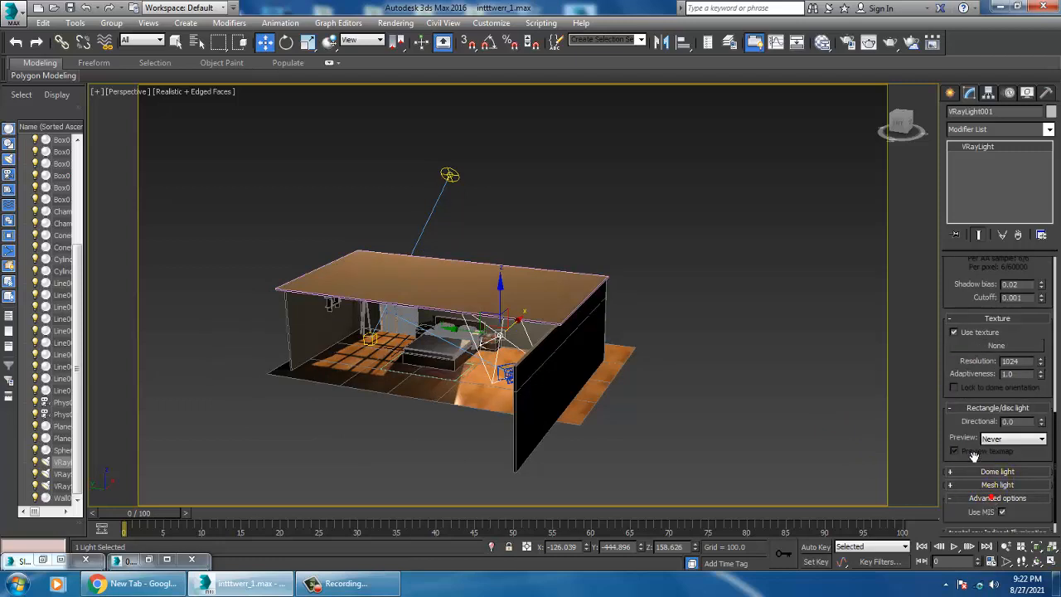
{"action": "left_click_drag", "start_coordinate": [974, 456], "coordinate": [970, 341]}
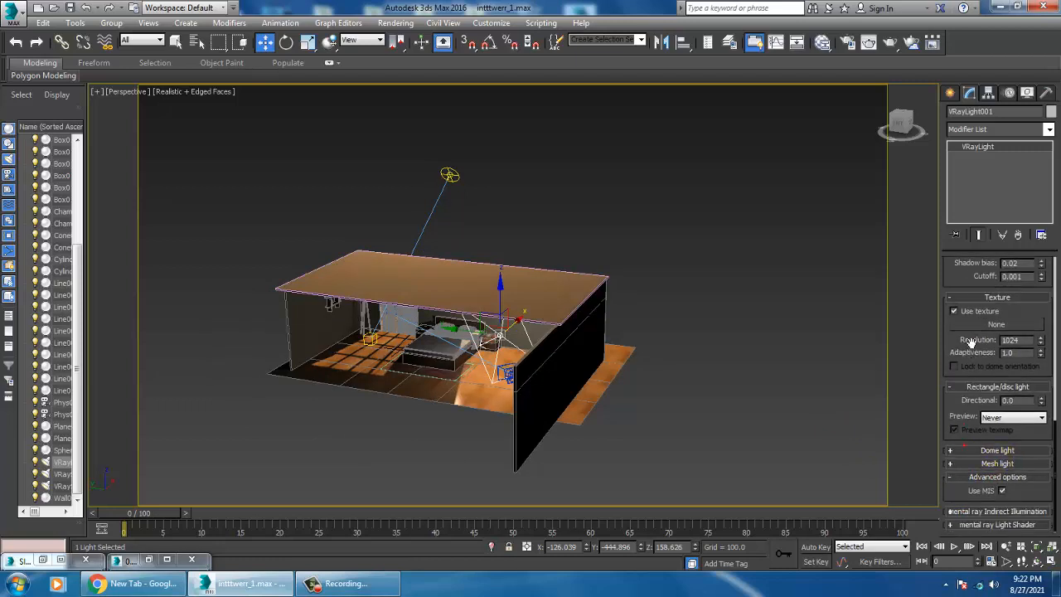
{"action": "left_click", "coordinate": [998, 451]}
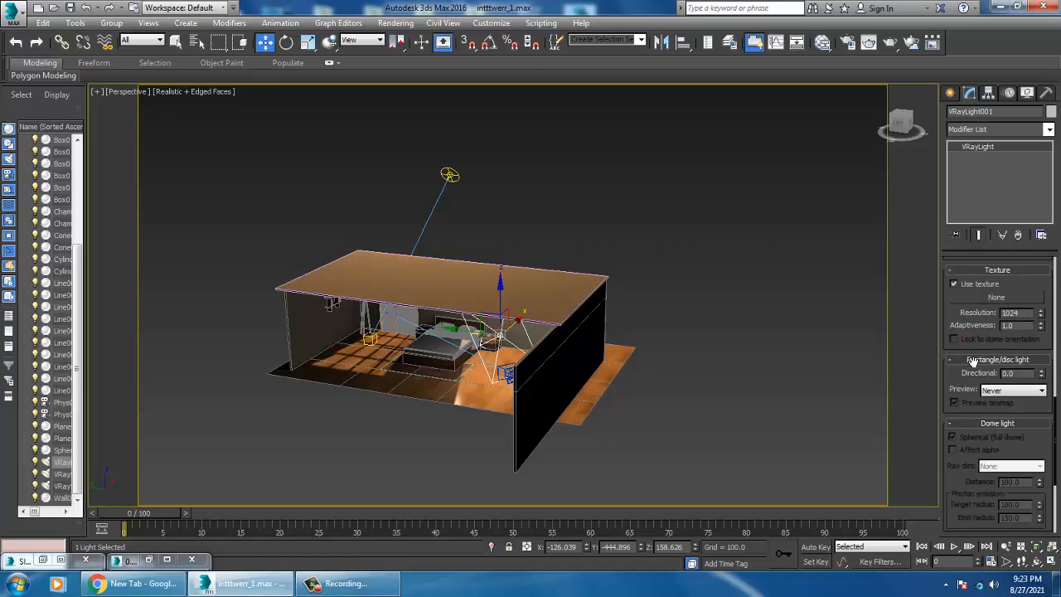
{"action": "left_click_drag", "start_coordinate": [972, 361], "coordinate": [975, 522]}
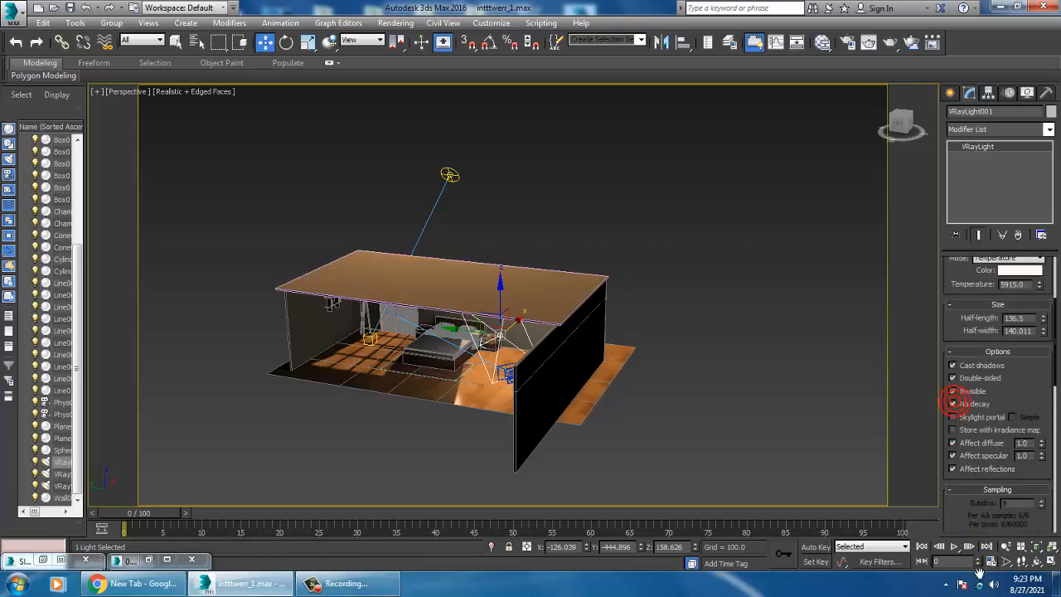
{"action": "left_click_drag", "start_coordinate": [954, 403], "coordinate": [955, 451]}
- Move the VRayLight along X to about -214 and turn it to a Z rotation of about 72
{"action": "middle_click_drag", "start_coordinate": [615, 294], "coordinate": [683, 275]}
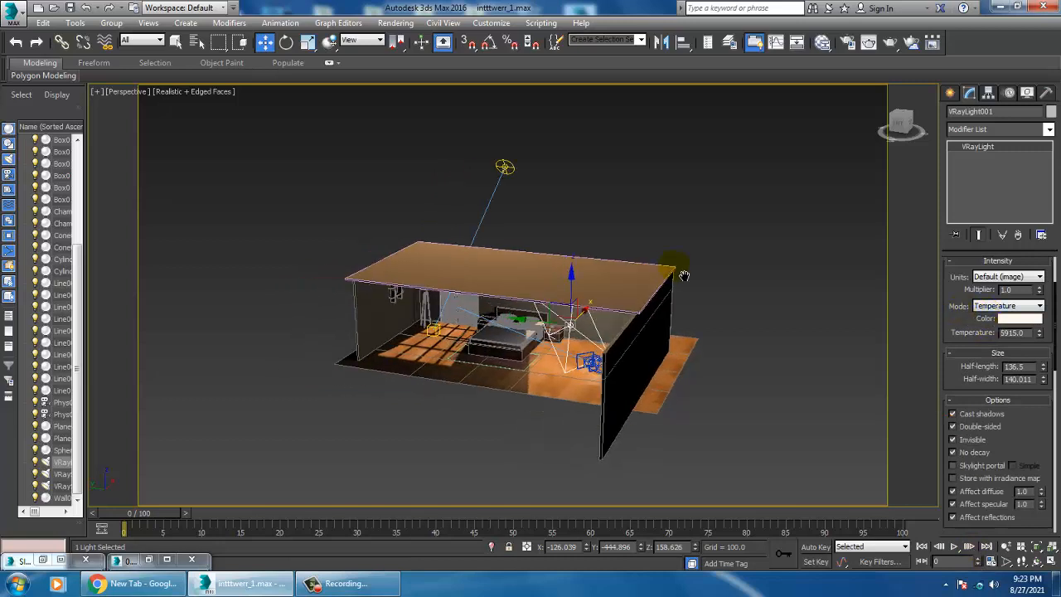
{"action": "scroll", "coordinate": [630, 315], "scroll_direction": "up", "scroll_amount": 2}
{"action": "mouse_move", "coordinate": [645, 347]}
{"action": "middle_mouse_down", "text": "alt"}
{"action": "mouse_move", "coordinate": [633, 352]}
{"action": "mouse_move", "coordinate": [649, 352]}
{"action": "middle_mouse_up", "text": "alt"}
{"action": "scroll", "coordinate": [639, 343], "scroll_direction": "up", "scroll_amount": 2}
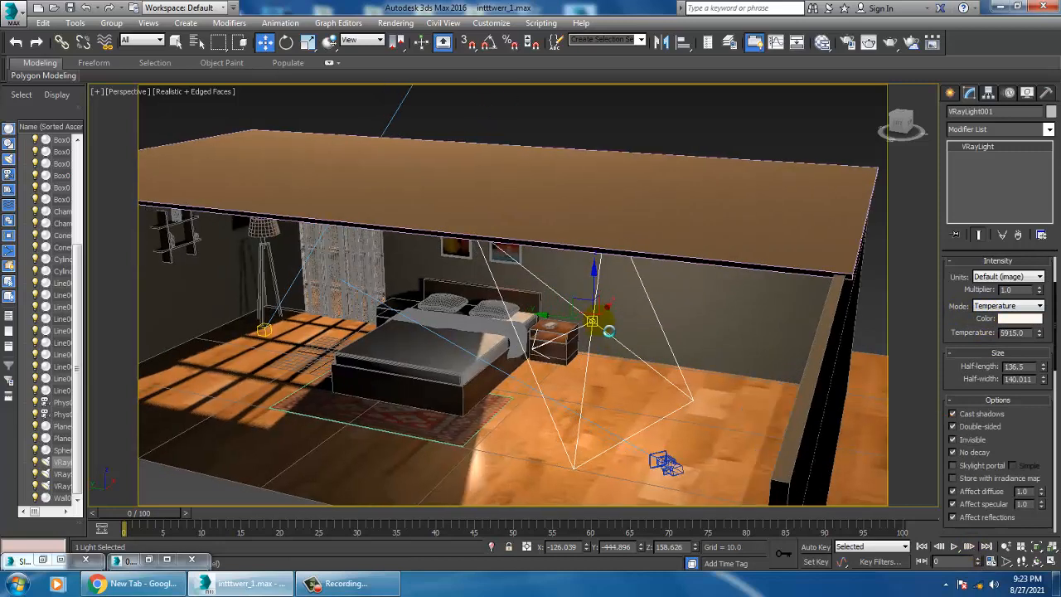
{"action": "mouse_move", "coordinate": [571, 338]}
{"action": "left_mouse_down"}
{"action": "mouse_move", "coordinate": [562, 346]}
{"action": "mouse_move", "coordinate": [608, 334]}
{"action": "mouse_move", "coordinate": [603, 324]}
{"action": "mouse_move", "coordinate": [580, 372]}
{"action": "mouse_move", "coordinate": [592, 389]}
{"action": "mouse_move", "coordinate": [590, 374]}
{"action": "left_mouse_up"}
{"action": "key", "text": "e"}
{"action": "left_click", "coordinate": [519, 339]}
{"action": "middle_click_drag", "start_coordinate": [590, 375], "coordinate": [622, 318], "text": "alt"}
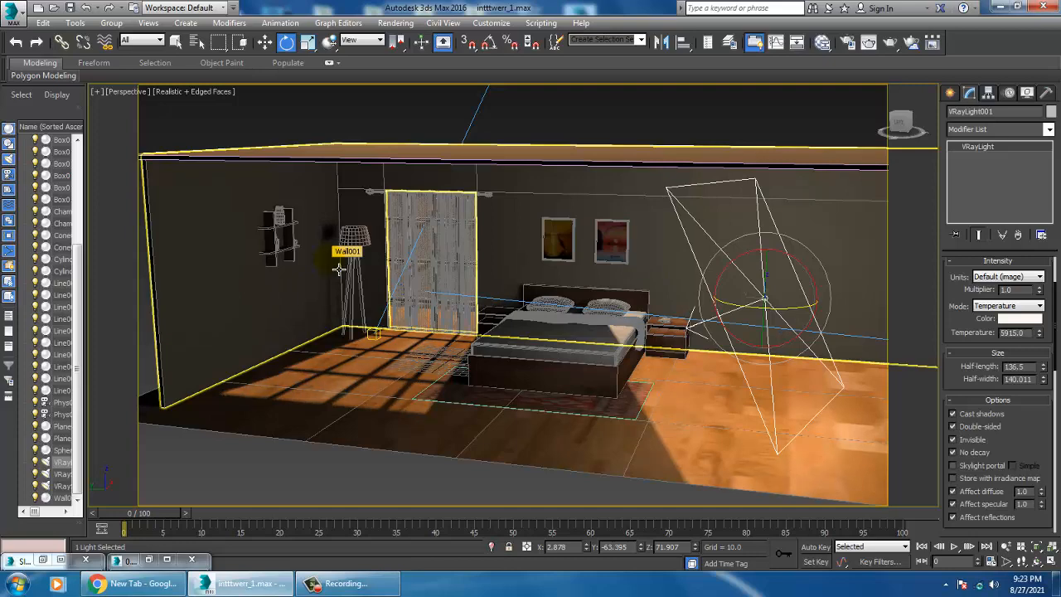
- Check the light's placement in the bedroom and set its multiplier to 0.9
{"action": "mouse_move", "coordinate": [614, 309]}
{"action": "middle_mouse_down", "text": "alt"}
{"action": "mouse_move", "coordinate": [592, 296]}
{"action": "mouse_move", "coordinate": [624, 304]}
{"action": "middle_mouse_up", "text": "alt"}
{"action": "scroll", "coordinate": [596, 303], "scroll_direction": "up", "scroll_amount": 3}
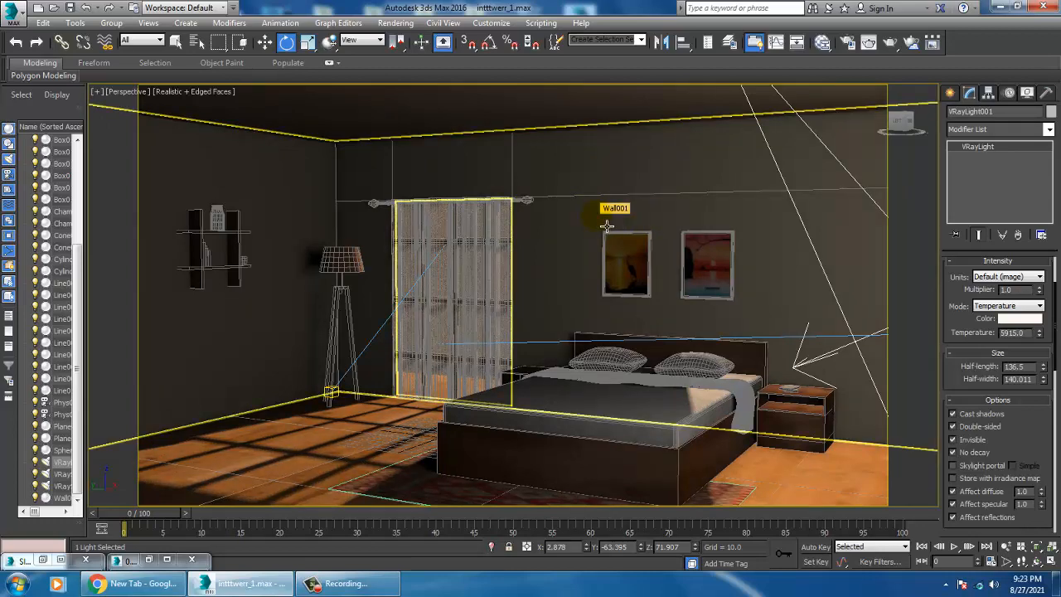
{"action": "scroll", "coordinate": [682, 310], "scroll_direction": "down", "scroll_amount": 10}
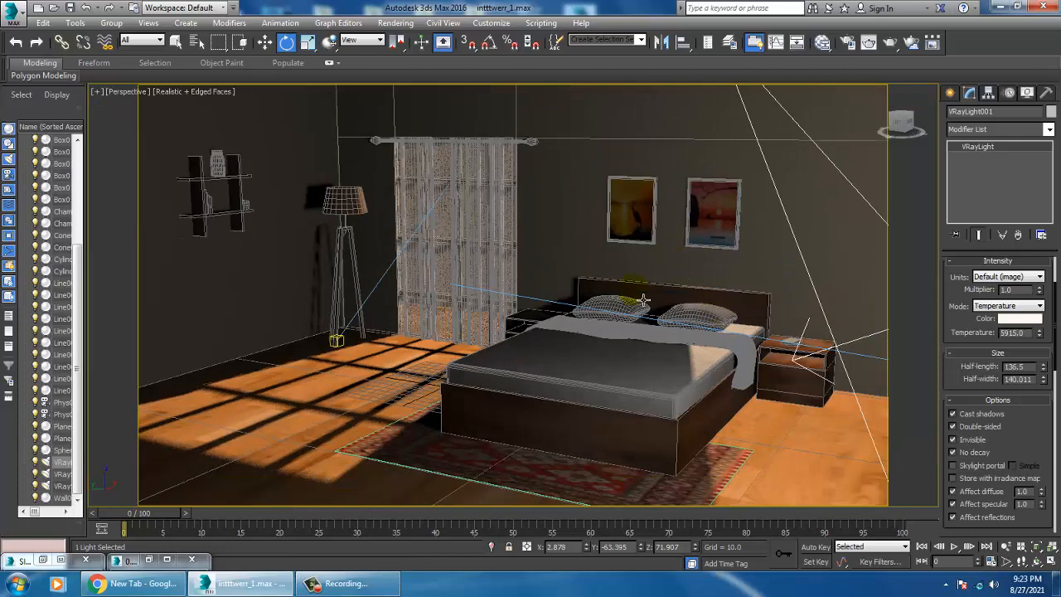
{"action": "scroll", "coordinate": [676, 316], "scroll_direction": "up", "scroll_amount": 10}
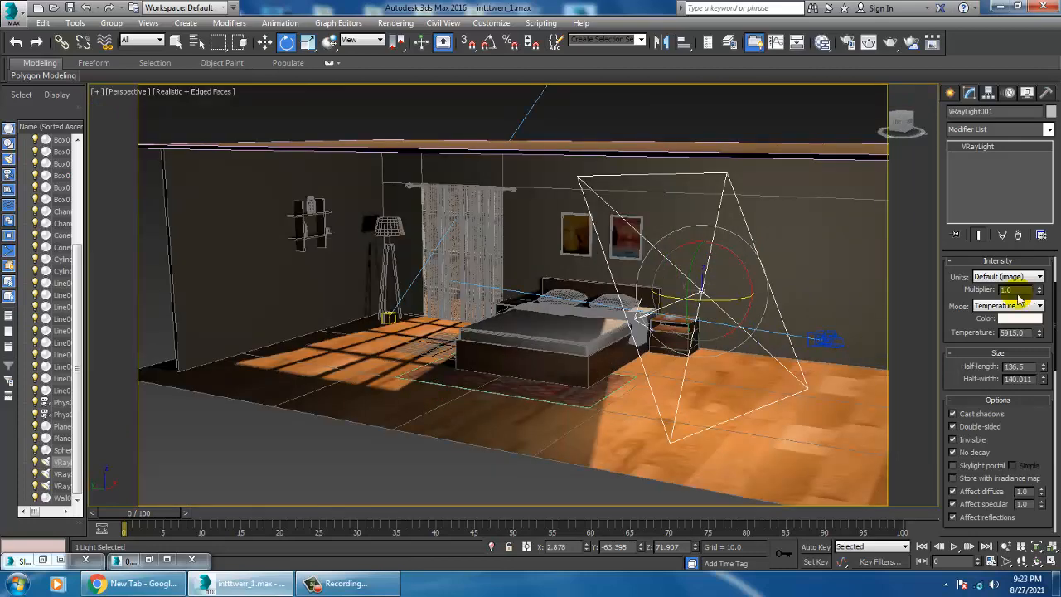
{"action": "middle_click_drag", "start_coordinate": [669, 288], "coordinate": [653, 300], "text": "alt"}
{"action": "key", "text": "w"}
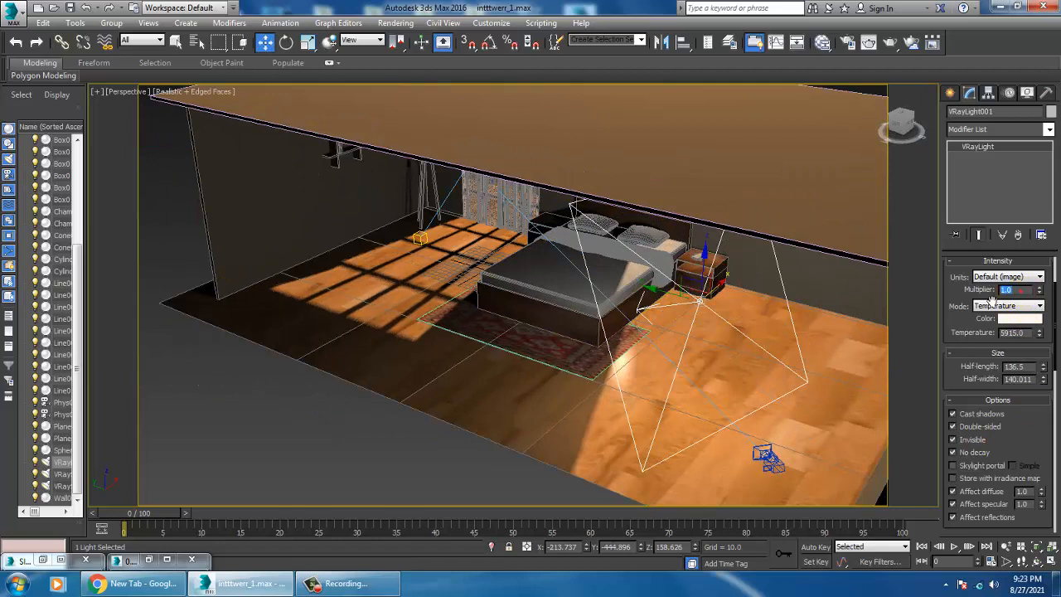
{"action": "type", "text": "0.9"}
- Mirror the VRayLight about the Y axis as a Copy with zero offset
{"action": "mouse_move", "coordinate": [676, 320]}
{"action": "middle_mouse_down", "text": "alt"}
{"action": "mouse_move", "coordinate": [687, 330]}
{"action": "mouse_move", "coordinate": [630, 166]}
{"action": "middle_mouse_up", "text": "alt"}
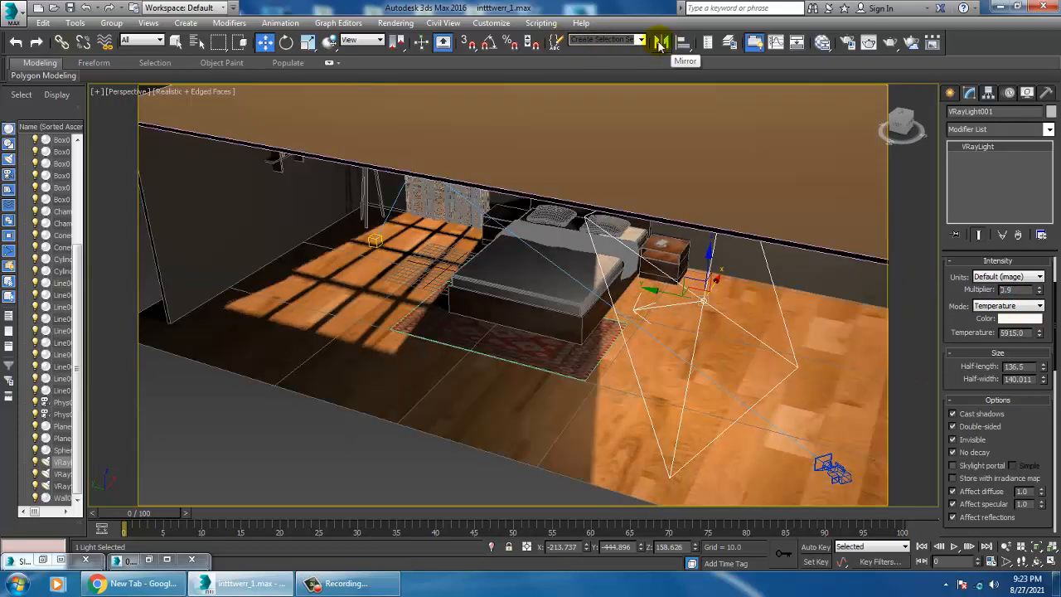
{"action": "left_click", "coordinate": [661, 44]}
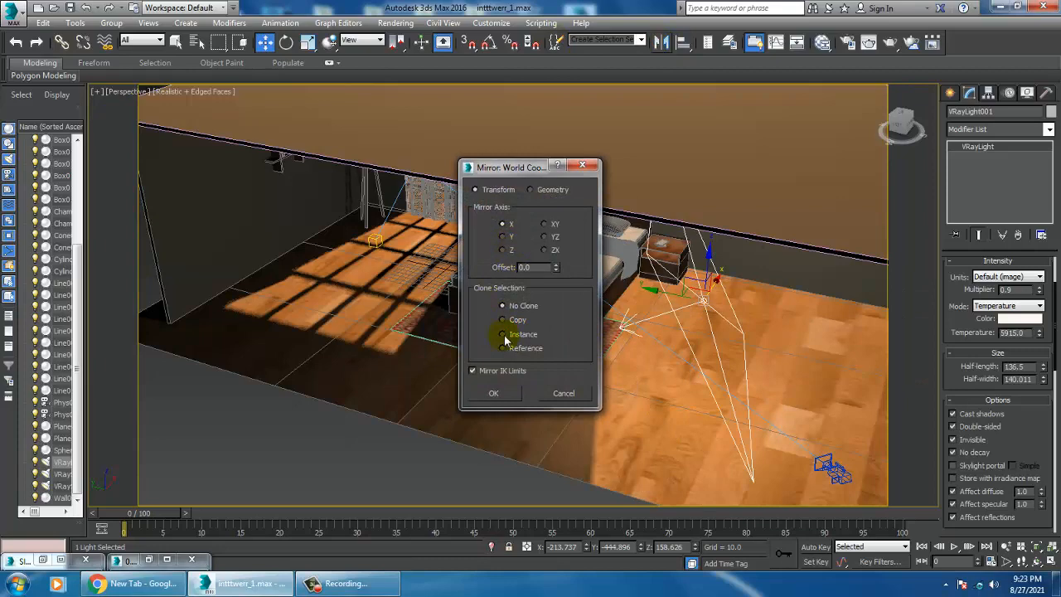
{"action": "left_click", "coordinate": [502, 237]}
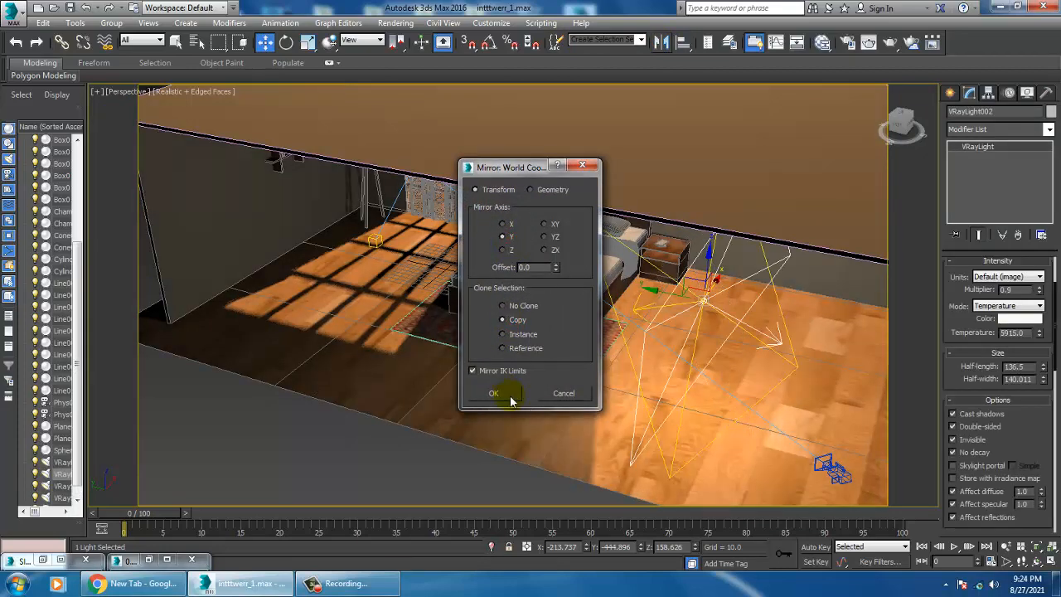
{"action": "left_click", "coordinate": [509, 397]}
- Move the mirrored light along Y to about 113, near the shelf wall, and rotate it towards the room
{"action": "middle_click_drag", "start_coordinate": [464, 349], "coordinate": [346, 283], "text": "alt"}
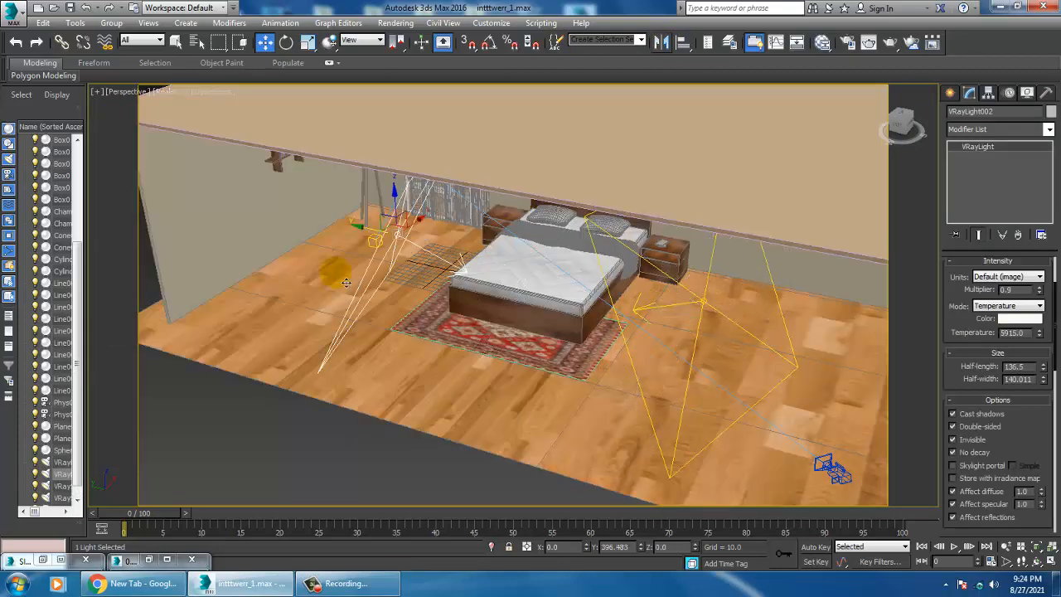
{"action": "left_click_drag", "start_coordinate": [346, 283], "coordinate": [276, 290]}
{"action": "key", "text": "e"}
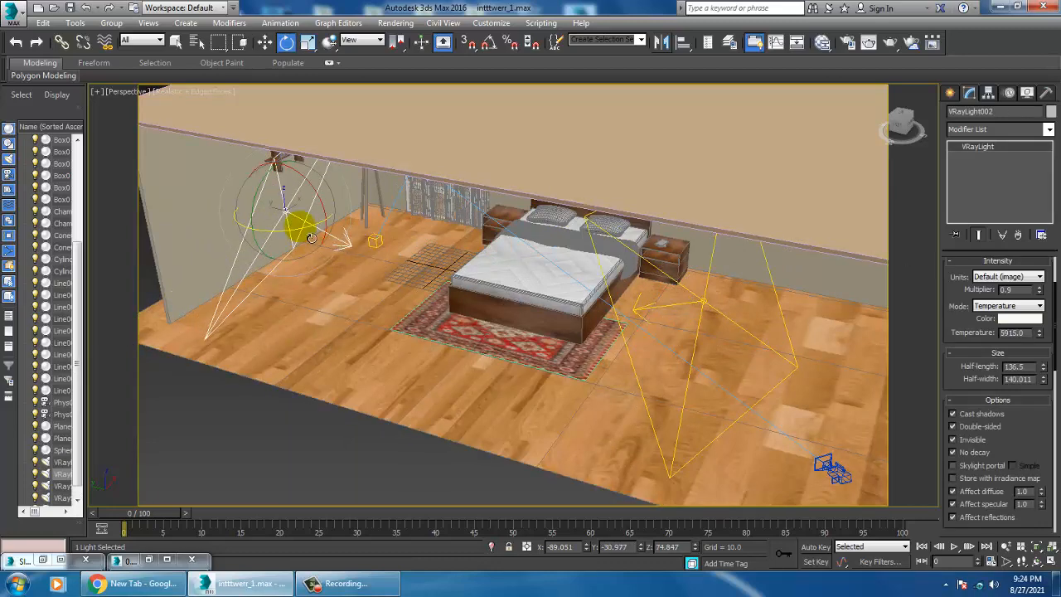
{"action": "left_click_drag", "start_coordinate": [312, 238], "coordinate": [343, 238]}
{"action": "key", "text": "w"}
- Move the mirrored light towards the room's open front and turn it to a rotation of about 65, -138, -75
{"action": "middle_click_drag", "start_coordinate": [331, 238], "coordinate": [414, 247], "text": "alt"}
{"action": "middle_click_drag", "start_coordinate": [286, 248], "coordinate": [326, 260]}
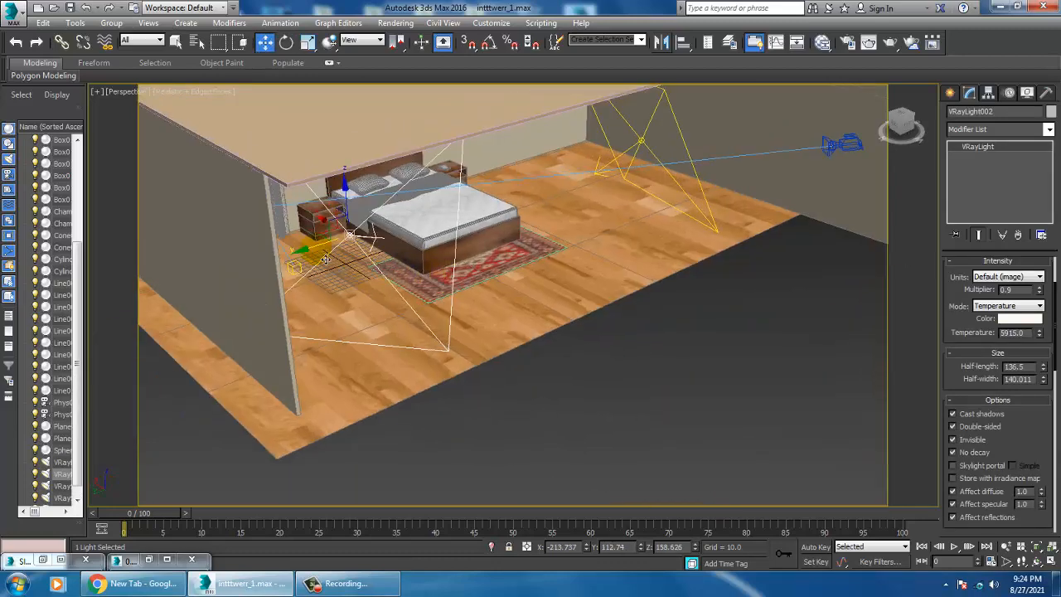
{"action": "left_click_drag", "start_coordinate": [334, 226], "coordinate": [436, 278]}
{"action": "middle_click_drag", "start_coordinate": [547, 304], "coordinate": [469, 300], "text": "alt"}
{"action": "key", "text": "e"}
{"action": "left_click_drag", "start_coordinate": [446, 306], "coordinate": [460, 308]}
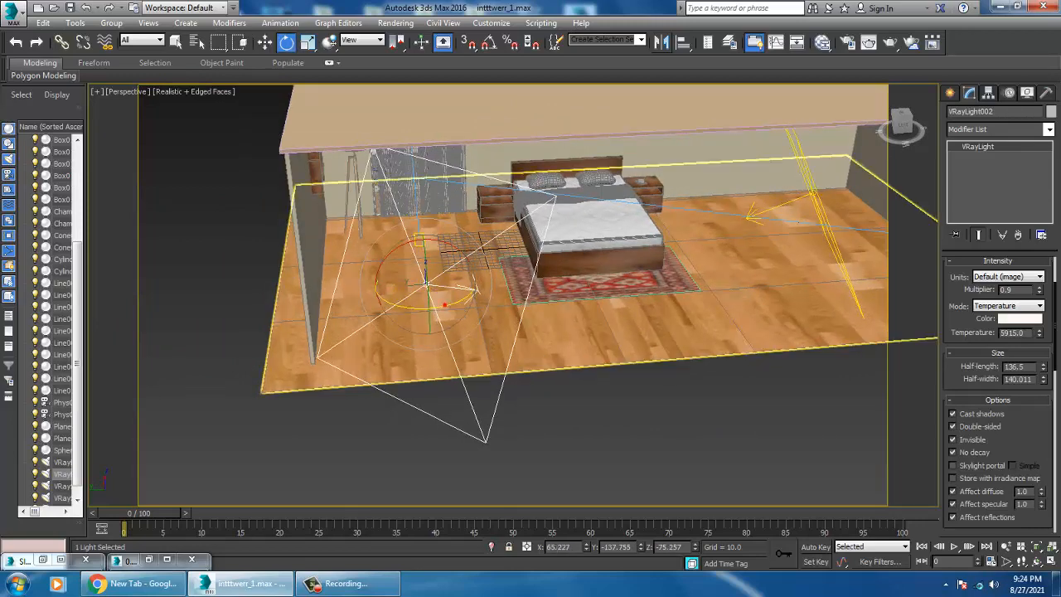
- Set the mirrored light's multiplier to 0.3 and turn off its shadow casting
{"action": "left_click_drag", "start_coordinate": [1022, 289], "coordinate": [902, 313]}
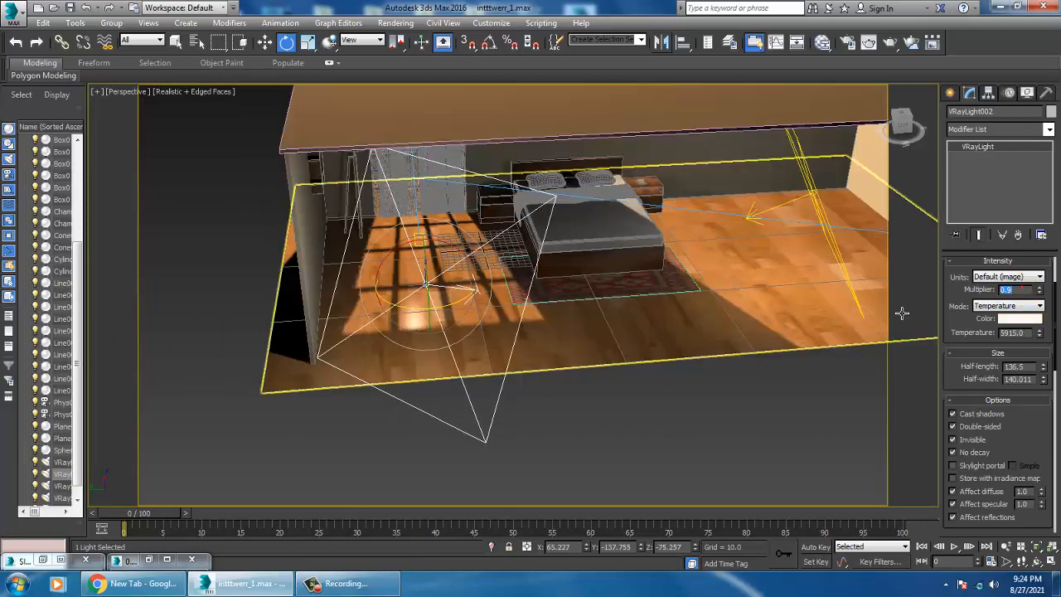
{"action": "type", "text": "0."}
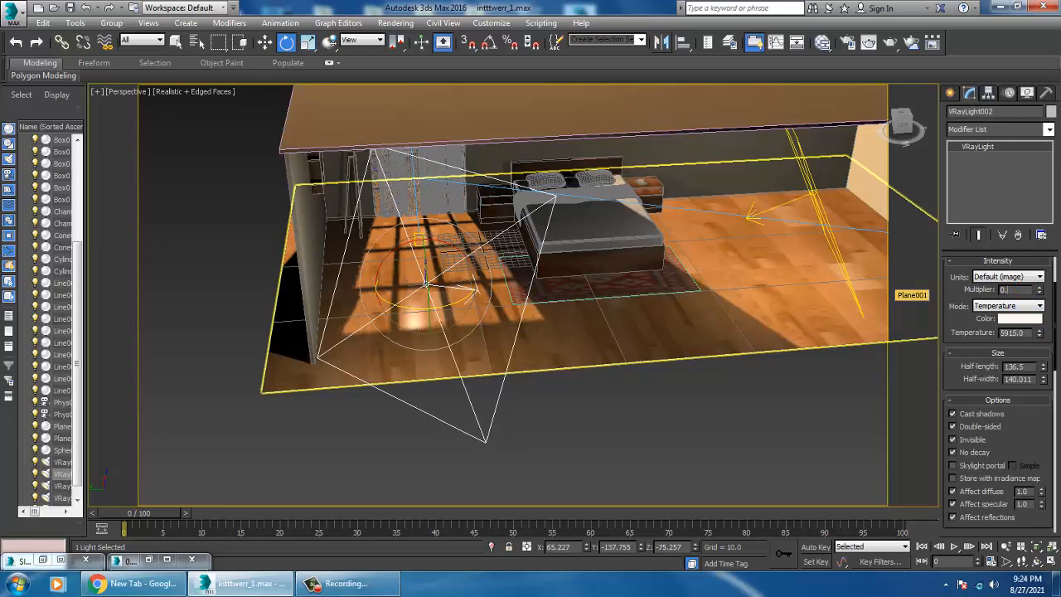
{"action": "type", "text": "3"}
{"action": "key", "text": "Return"}
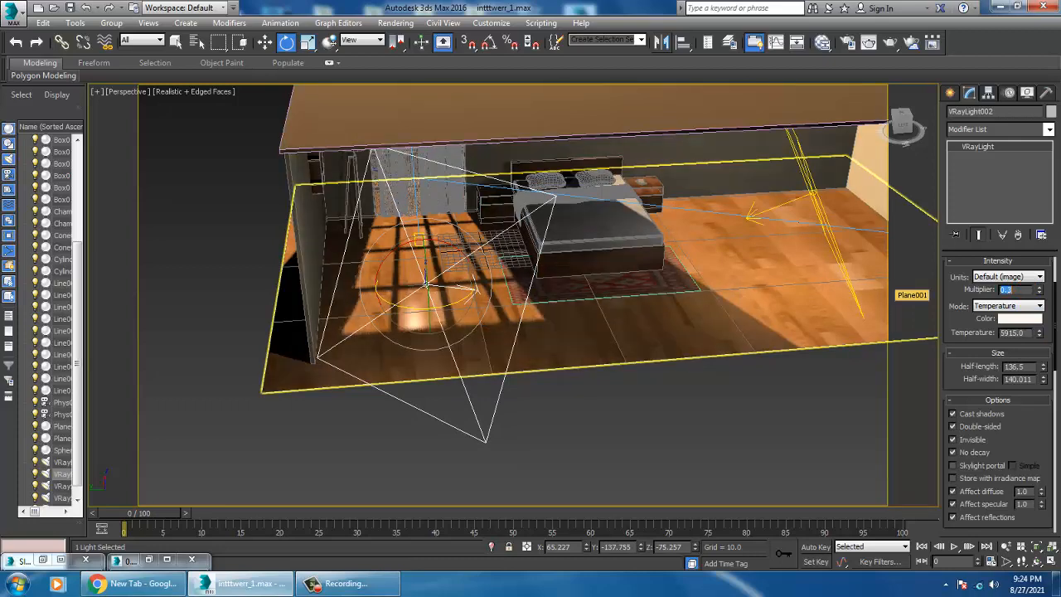
{"action": "left_click", "coordinate": [953, 415]}
- Run a test render from PhysCamera001 with both interior lights, cancel it, and close the V-Ray frame buffer
{"action": "key", "text": "c"}
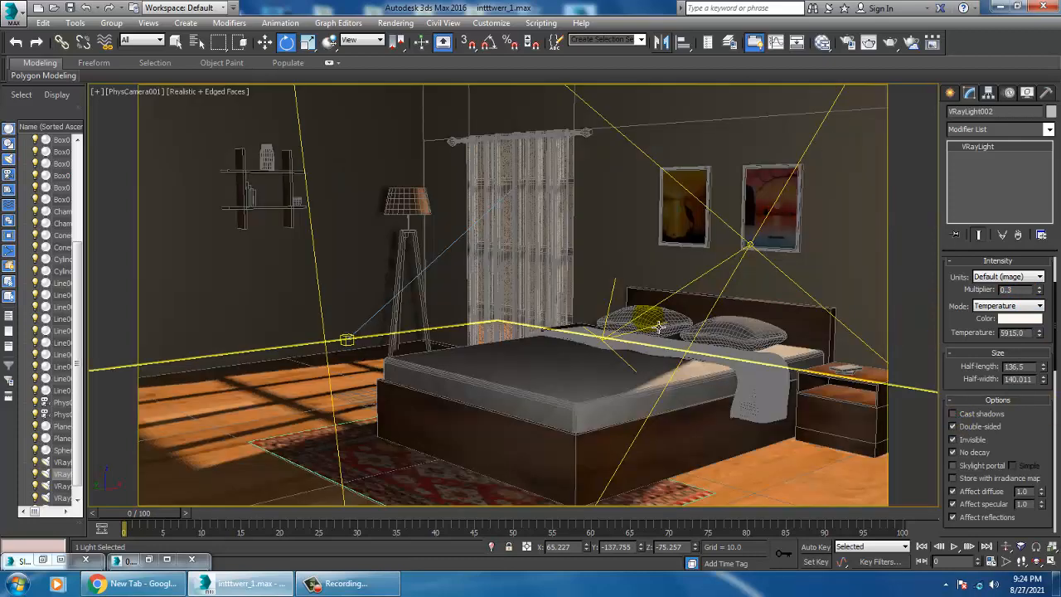
{"action": "left_click", "coordinate": [396, 22]}
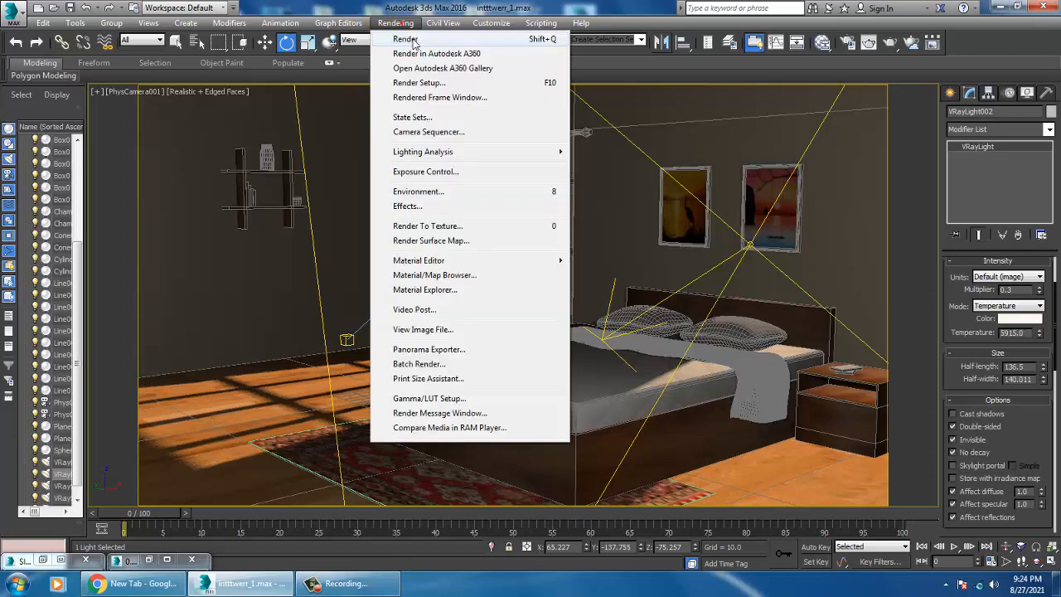
{"action": "left_click", "coordinate": [414, 39]}
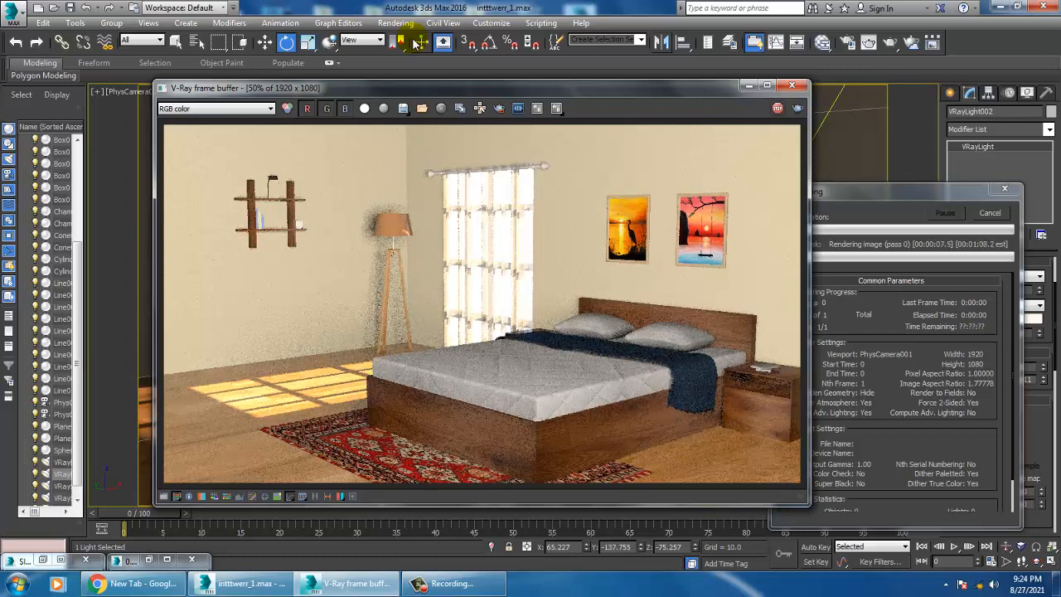
{"action": "left_click", "coordinate": [1004, 189]}
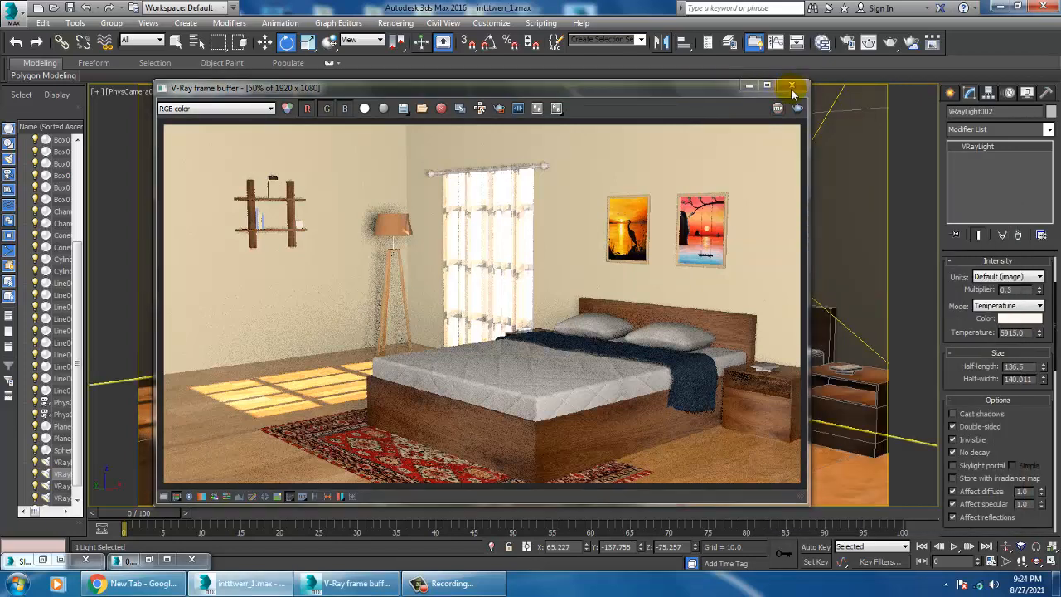
{"action": "left_click", "coordinate": [607, 294]}
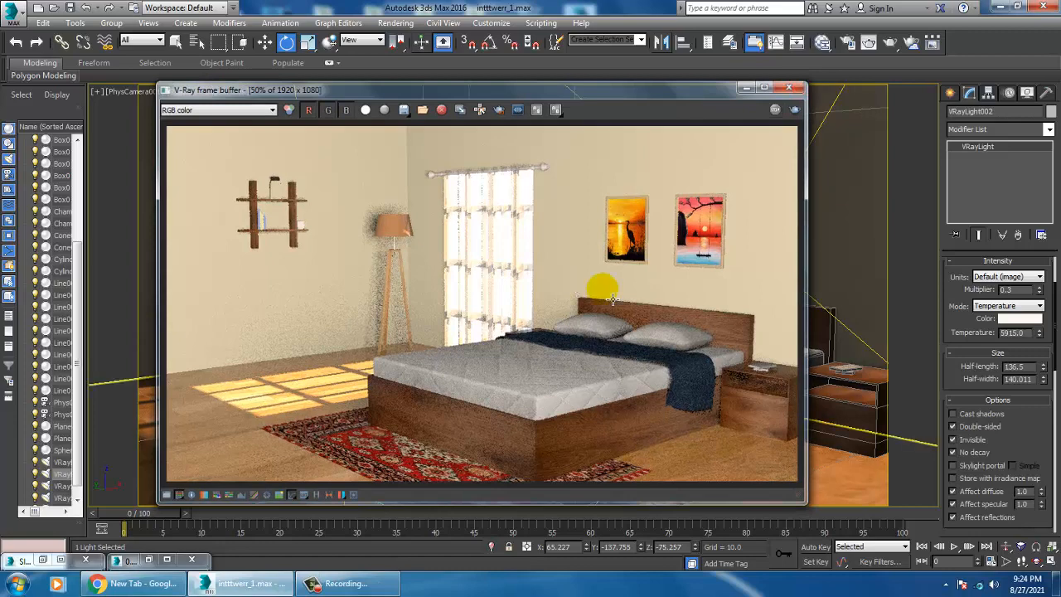
{"action": "left_click", "coordinate": [789, 87]}
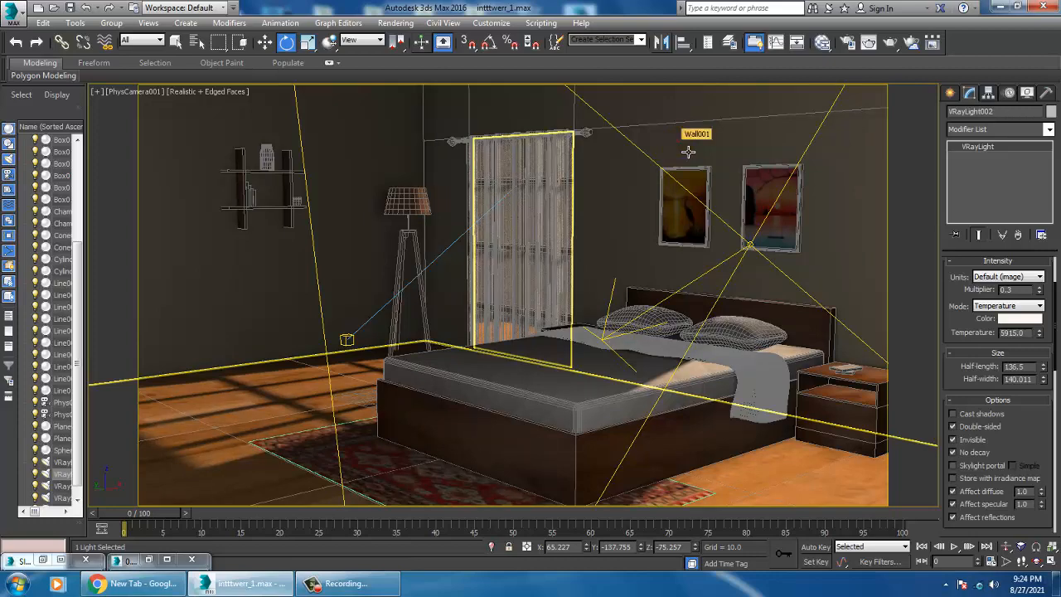
- Switch to the Perspective view and examine the walls, ceiling, floor and light placement from several angles around the room
{"action": "left_click", "coordinate": [688, 152]}
{"action": "key", "text": "p"}
{"action": "scroll", "coordinate": [700, 283], "scroll_direction": "down", "scroll_amount": 8}
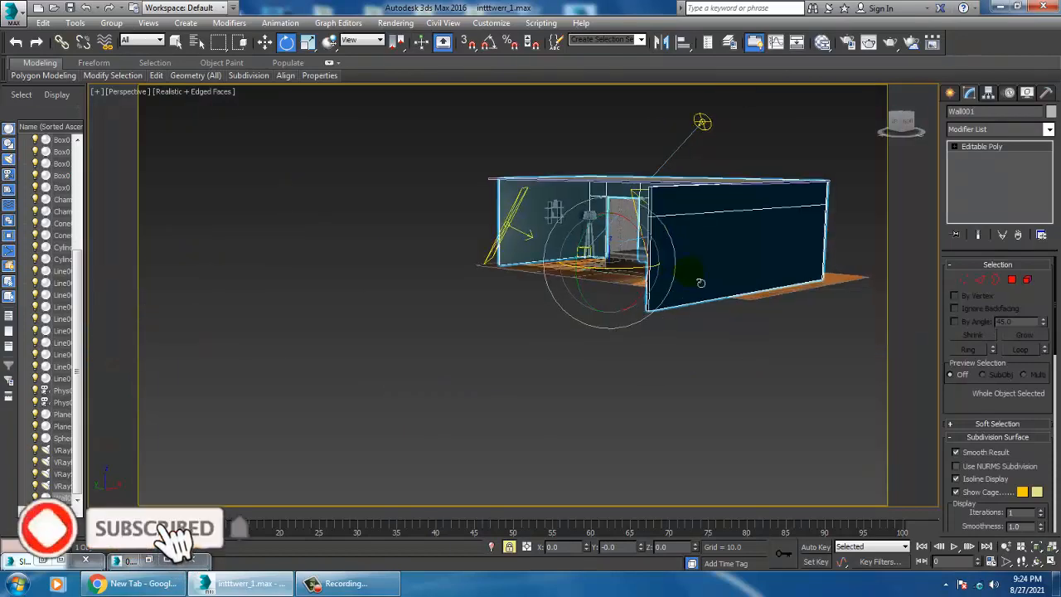
{"action": "scroll", "coordinate": [701, 282], "scroll_direction": "up", "scroll_amount": 3}
{"action": "scroll", "coordinate": [638, 330], "scroll_direction": "up", "scroll_amount": 5}
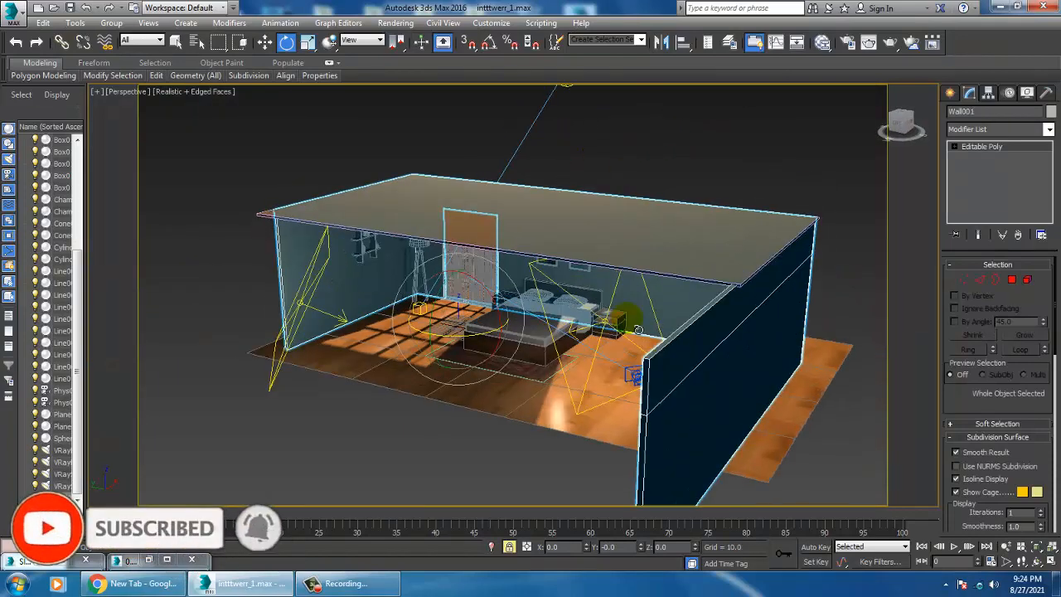
{"action": "scroll", "coordinate": [643, 323], "scroll_direction": "up", "scroll_amount": 3}
{"action": "scroll", "coordinate": [617, 365], "scroll_direction": "up", "scroll_amount": 5}
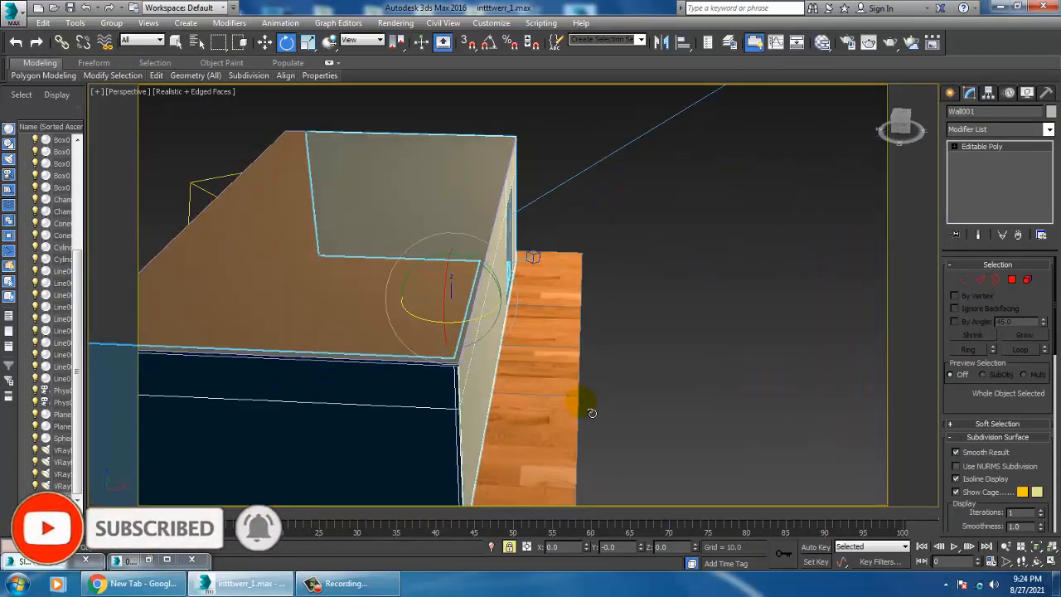
{"action": "key", "text": "w"}
{"action": "scroll", "coordinate": [592, 412], "scroll_direction": "down", "scroll_amount": 5}
{"action": "middle_click_drag", "start_coordinate": [547, 356], "coordinate": [501, 305], "text": "alt"}
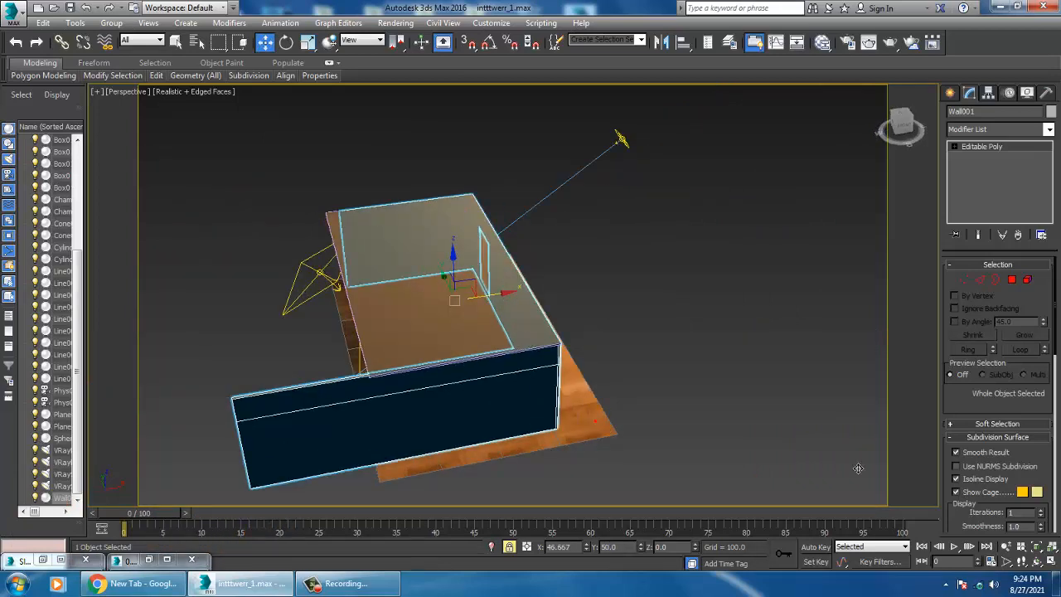
{"action": "middle_click_drag", "start_coordinate": [858, 469], "coordinate": [771, 423], "text": "alt"}
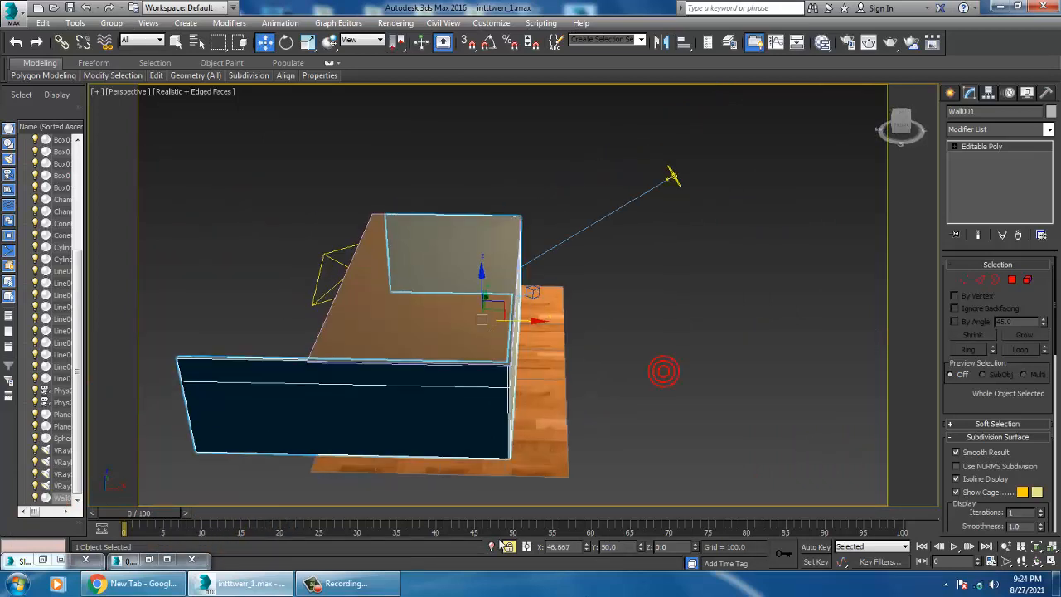
{"action": "left_click", "coordinate": [528, 337]}
{"action": "middle_click_drag", "start_coordinate": [513, 358], "coordinate": [637, 408], "text": "alt"}
{"action": "scroll", "coordinate": [632, 374], "scroll_direction": "up", "scroll_amount": 3}
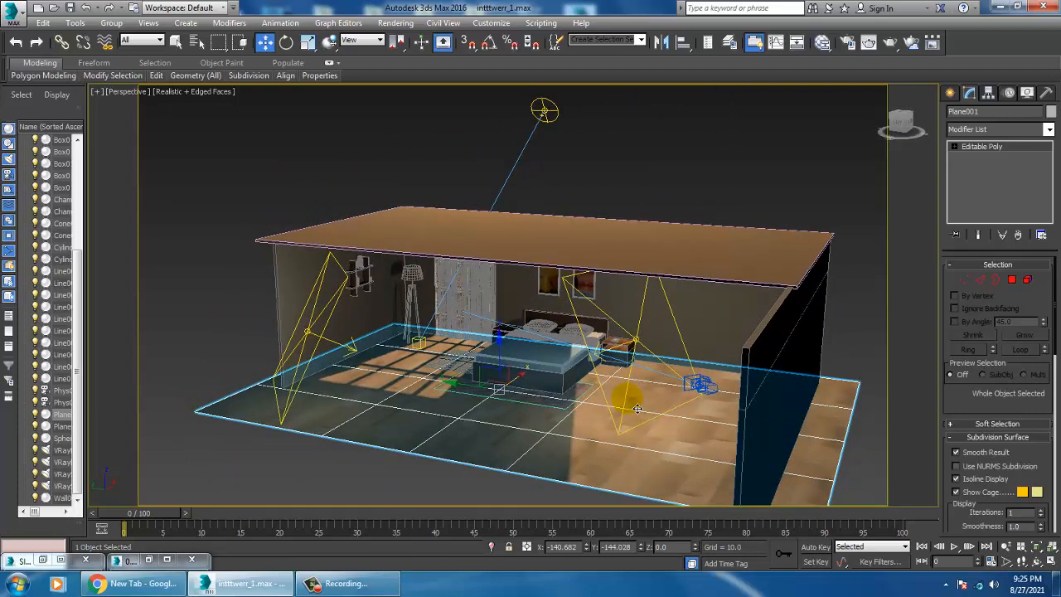